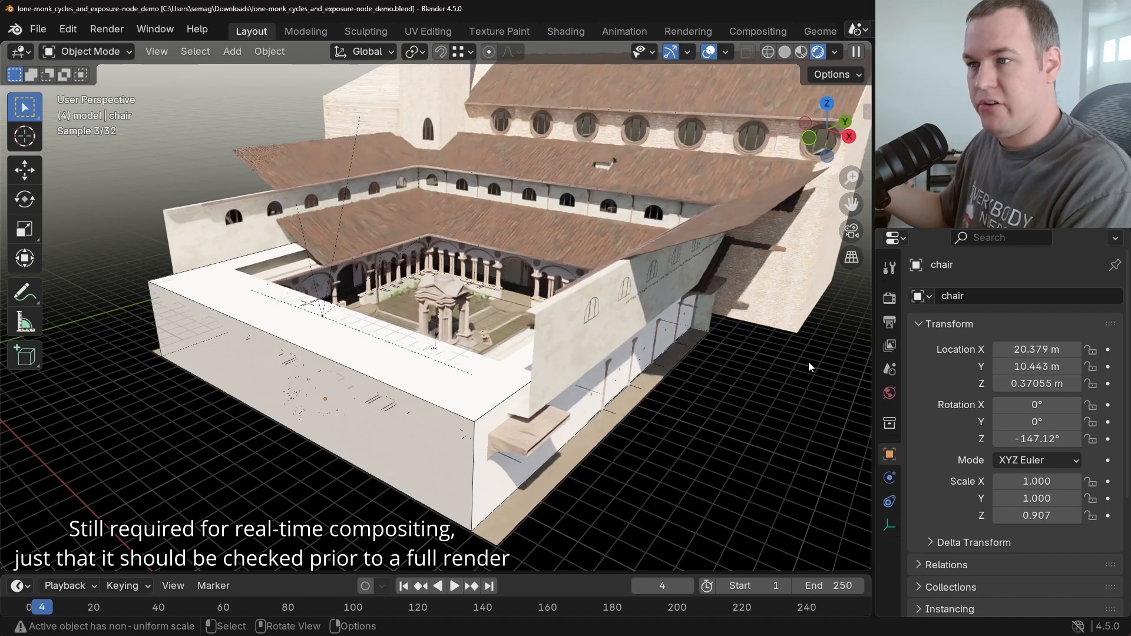
Filter the scene objects by "camera", select the camera object cam.001 and show its camera data settings.
{"action": "left_click", "coordinate": [894, 344]}
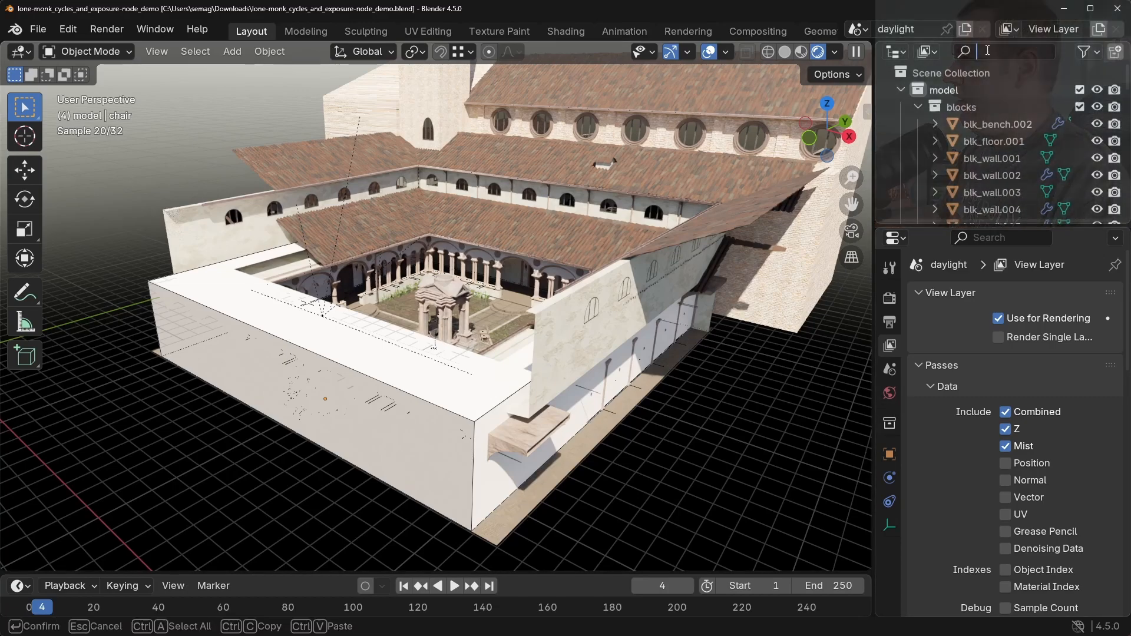
{"action": "left_click", "coordinate": [987, 51]}
{"action": "type", "text": "camera"}
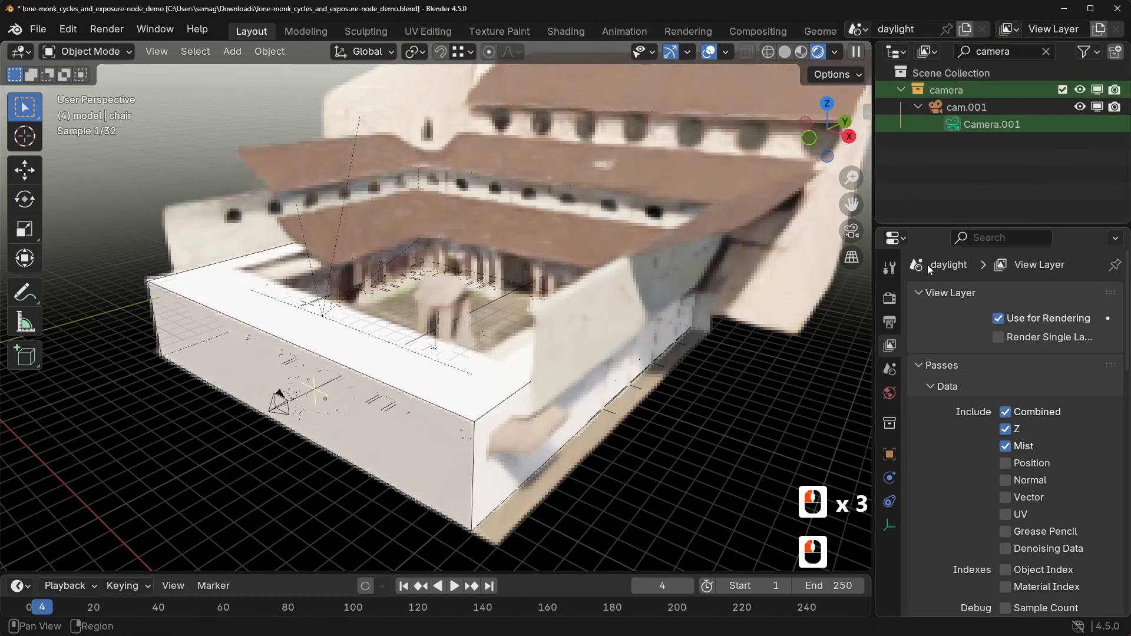
{"action": "left_click", "coordinate": [963, 110]}
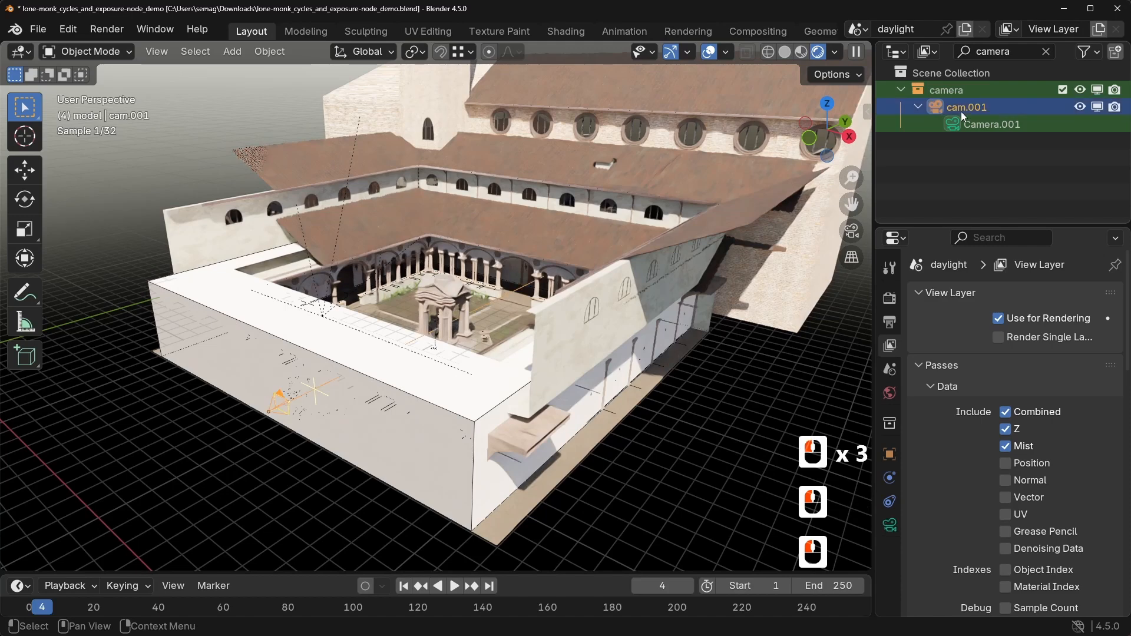
{"action": "left_click", "coordinate": [891, 526]}
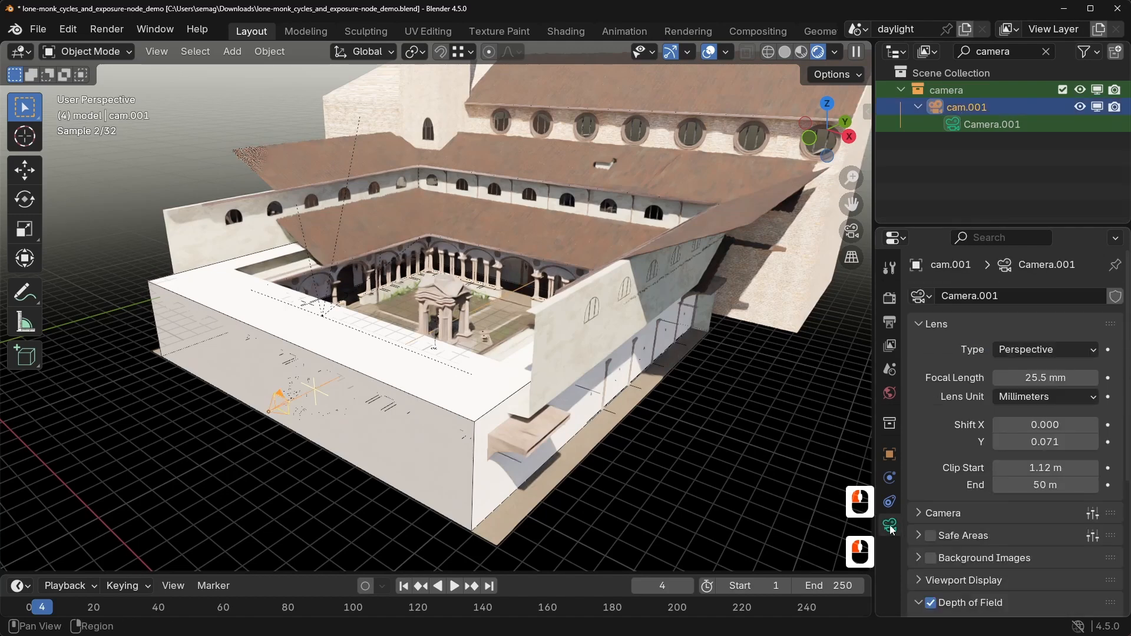
Reveal the camera's viewport display options for limits and mist, and show the whole building in Solid shading.
{"action": "scroll", "coordinate": [989, 473], "scroll_direction": "down", "scroll_amount": 4}
{"action": "left_click", "coordinate": [975, 462]}
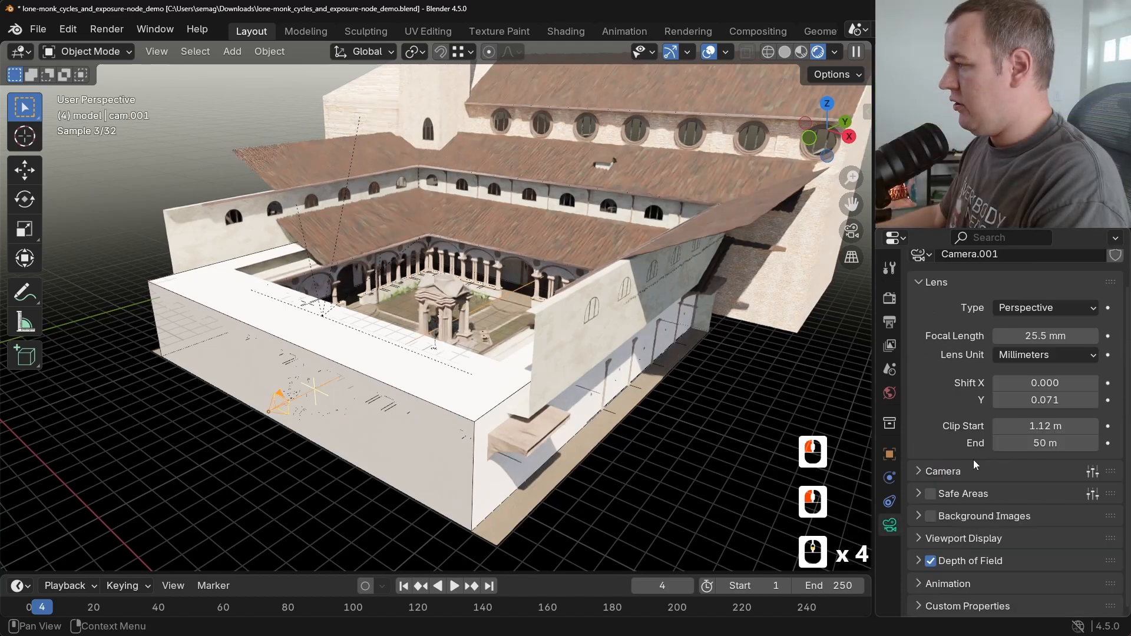
{"action": "left_click", "coordinate": [963, 535]}
{"action": "scroll", "coordinate": [966, 519], "scroll_direction": "down", "scroll_amount": 3}
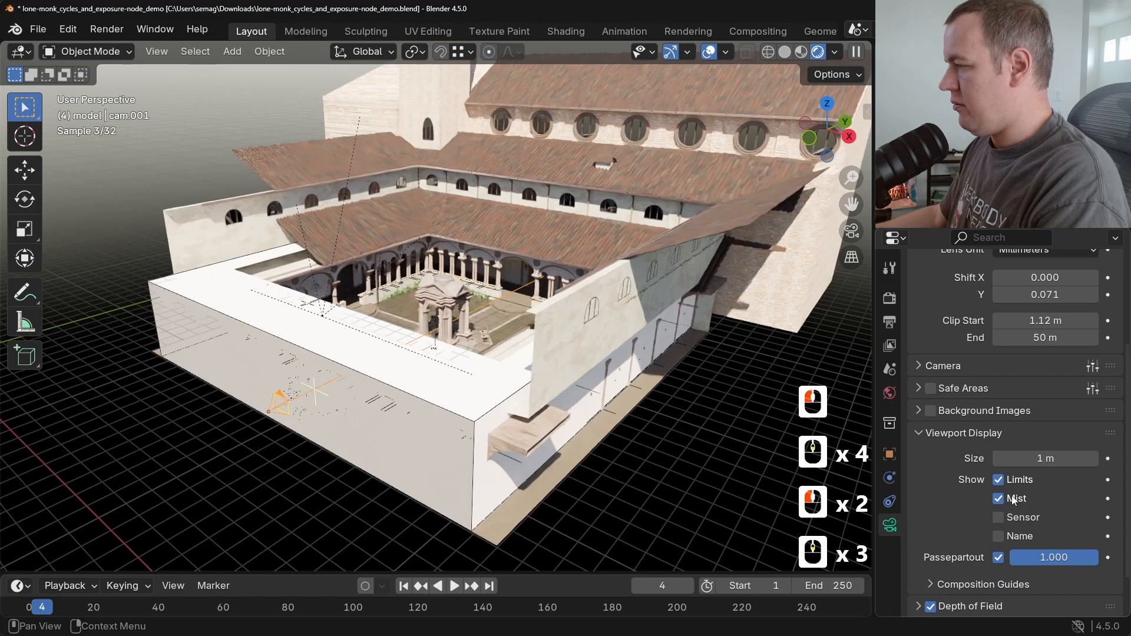
{"action": "key", "text": "z"}
{"action": "left_click", "coordinate": [645, 321]}
{"action": "scroll", "coordinate": [624, 349], "scroll_direction": "down", "scroll_amount": 4}
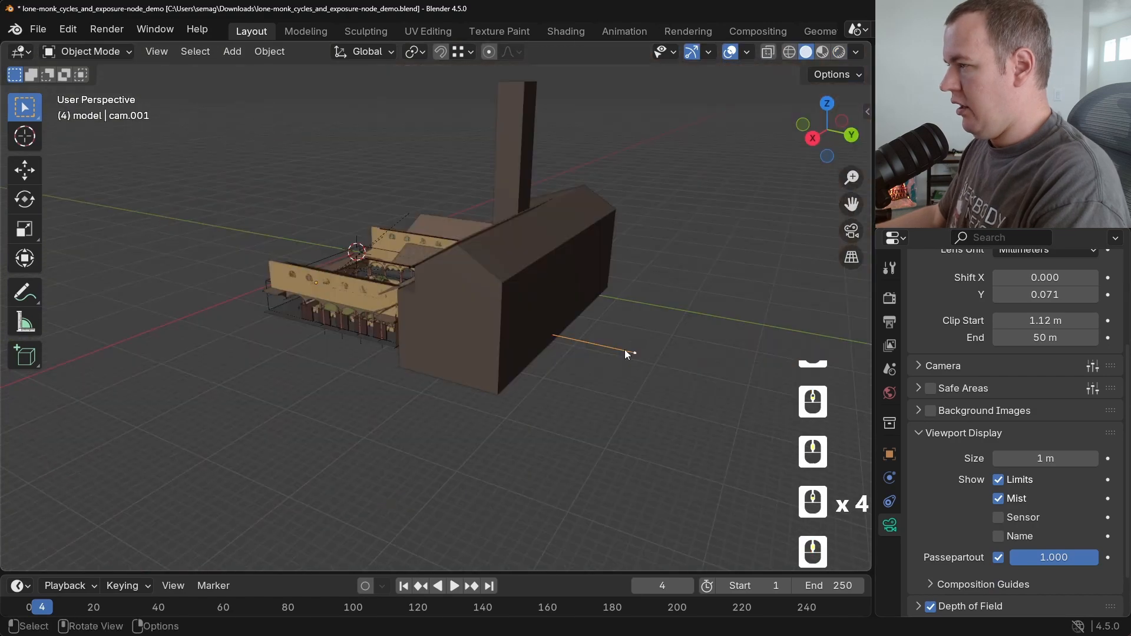
Set the depth of the world's Mist Pass to 45 m.
{"action": "left_click", "coordinate": [889, 394]}
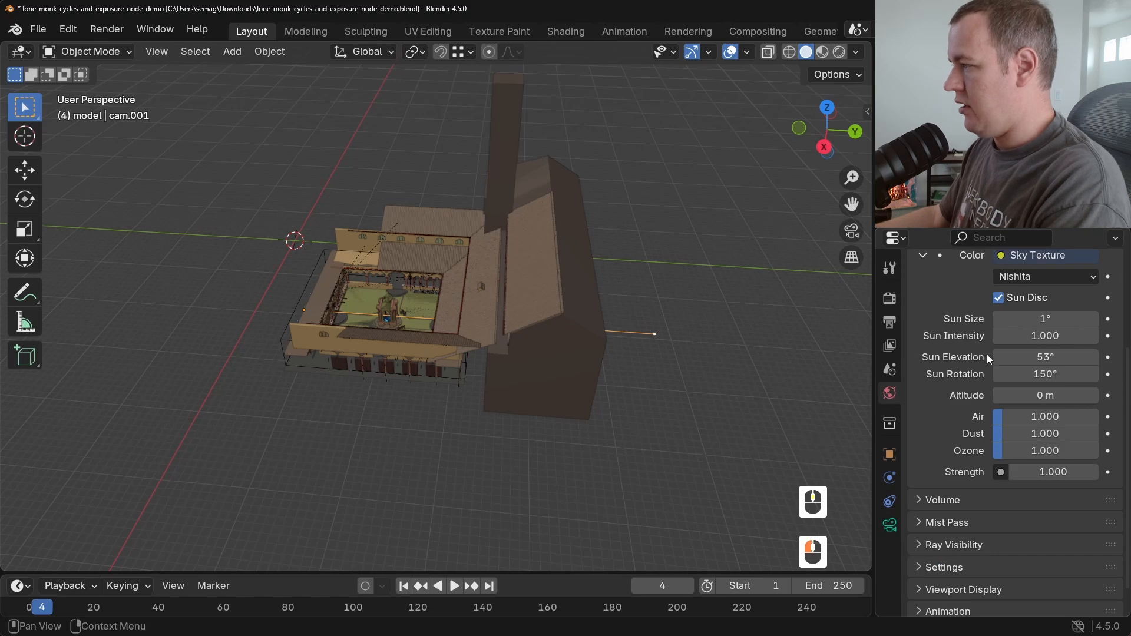
{"action": "scroll", "coordinate": [957, 476], "scroll_direction": "down", "scroll_amount": 2}
{"action": "left_click", "coordinate": [948, 493]}
{"action": "scroll", "coordinate": [948, 493], "scroll_direction": "down", "scroll_amount": 2}
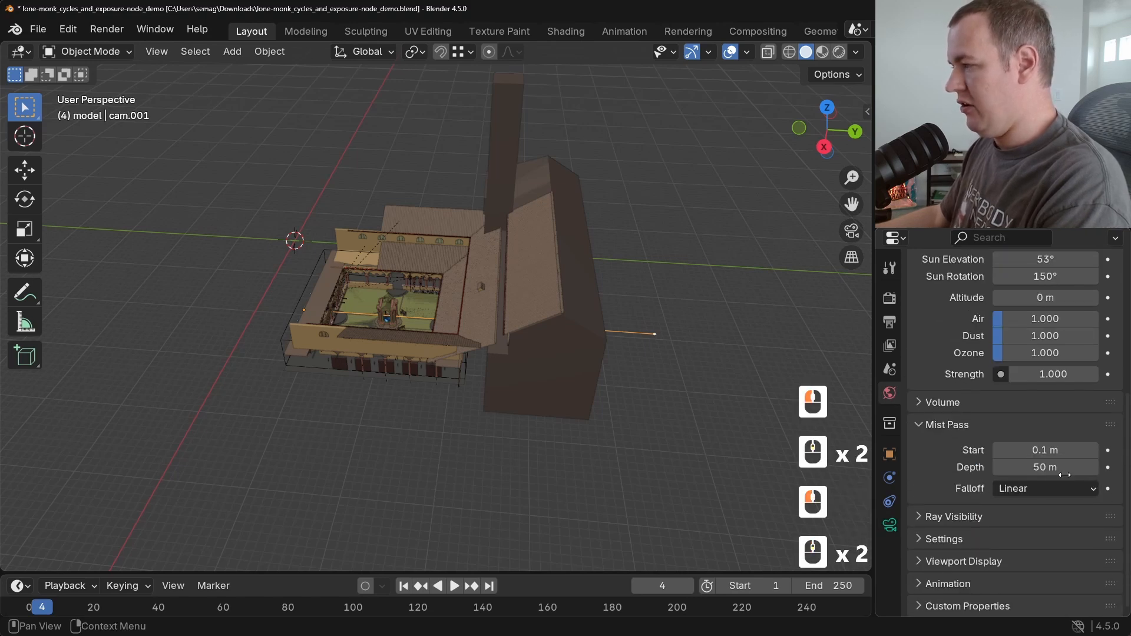
{"action": "left_click_drag", "start_coordinate": [1043, 467], "coordinate": [1066, 467]}
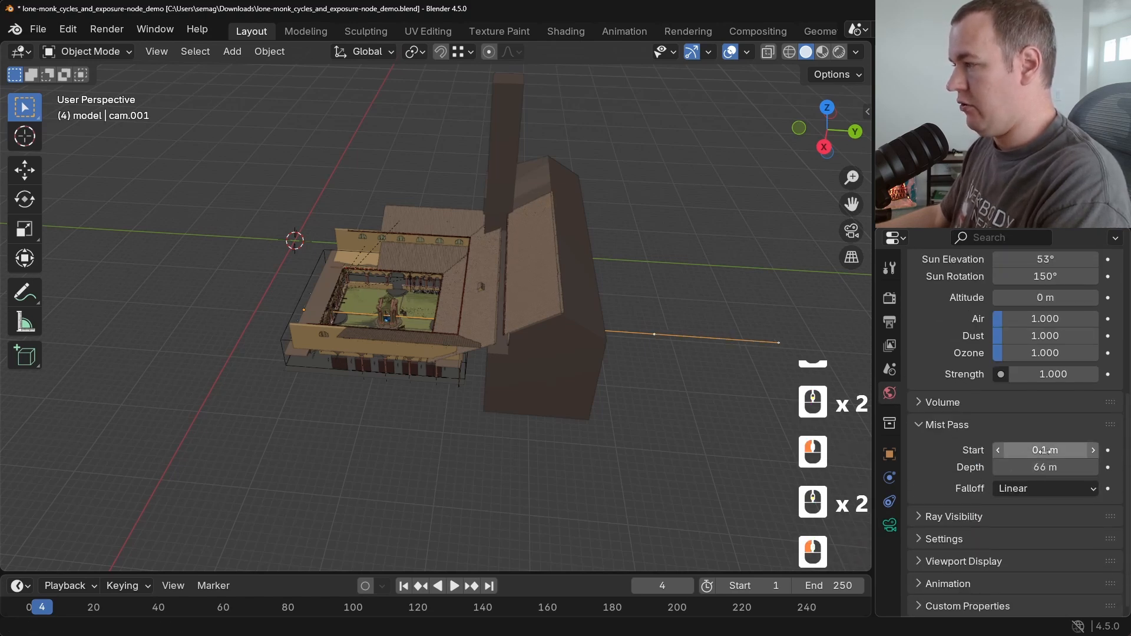
{"action": "key", "text": "ctrl+z"}
{"action": "left_click", "coordinate": [1041, 468]}
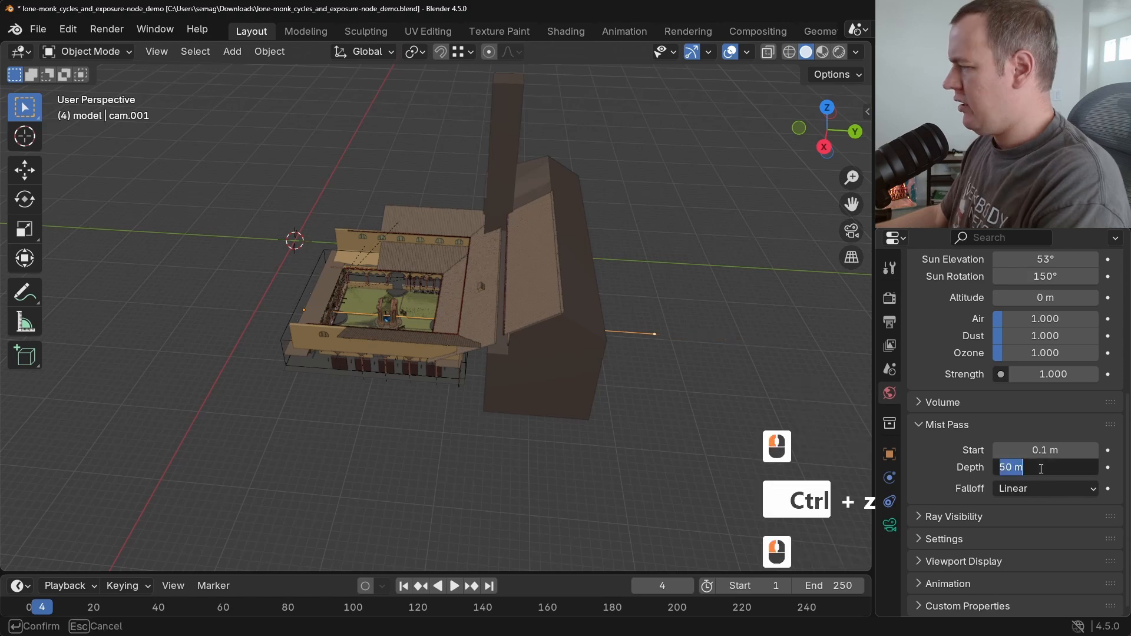
{"action": "type", "text": "45"}
{"action": "key", "text": "Return"}
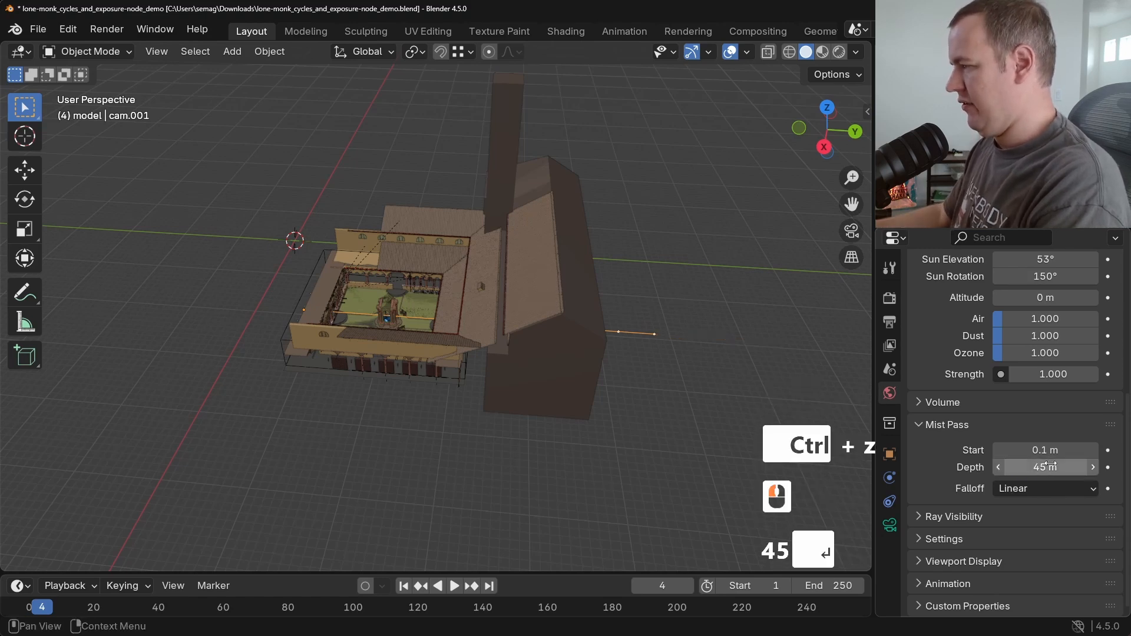
Set the start distance of the world's Mist Pass to 5 m.
{"action": "left_click", "coordinate": [1056, 456]}
{"action": "type", "text": "5"}
{"action": "key", "text": "Return"}
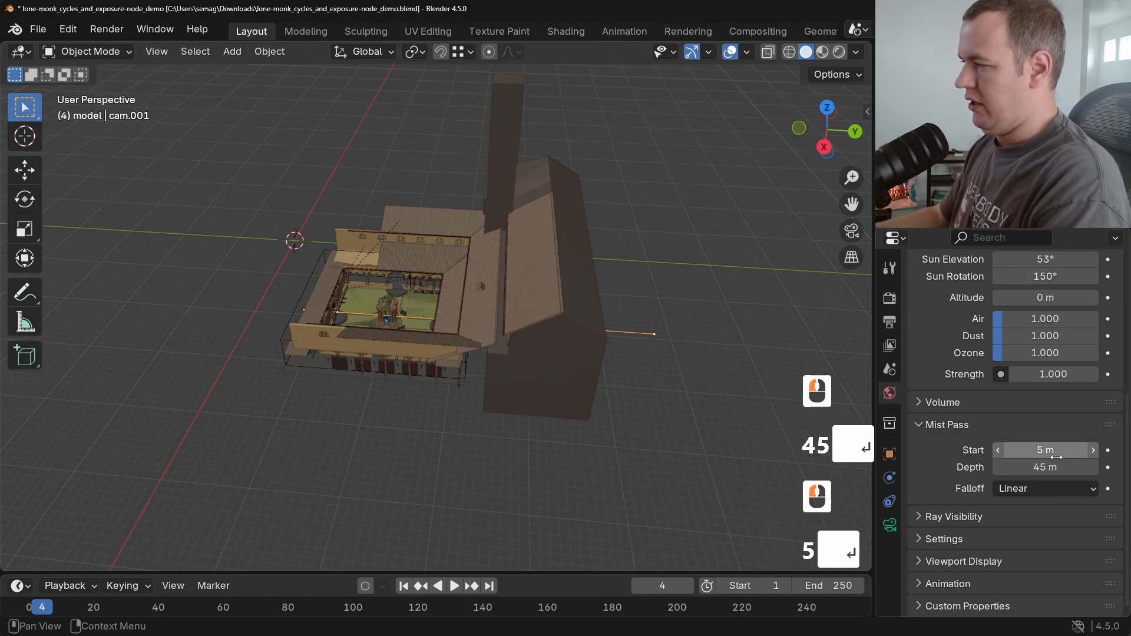
Check the view layer's data passes and show the scene through the camera in Rendered shading without overlays.
{"action": "left_click", "coordinate": [890, 345]}
{"action": "scroll", "coordinate": [995, 390], "scroll_direction": "up", "scroll_amount": 4}
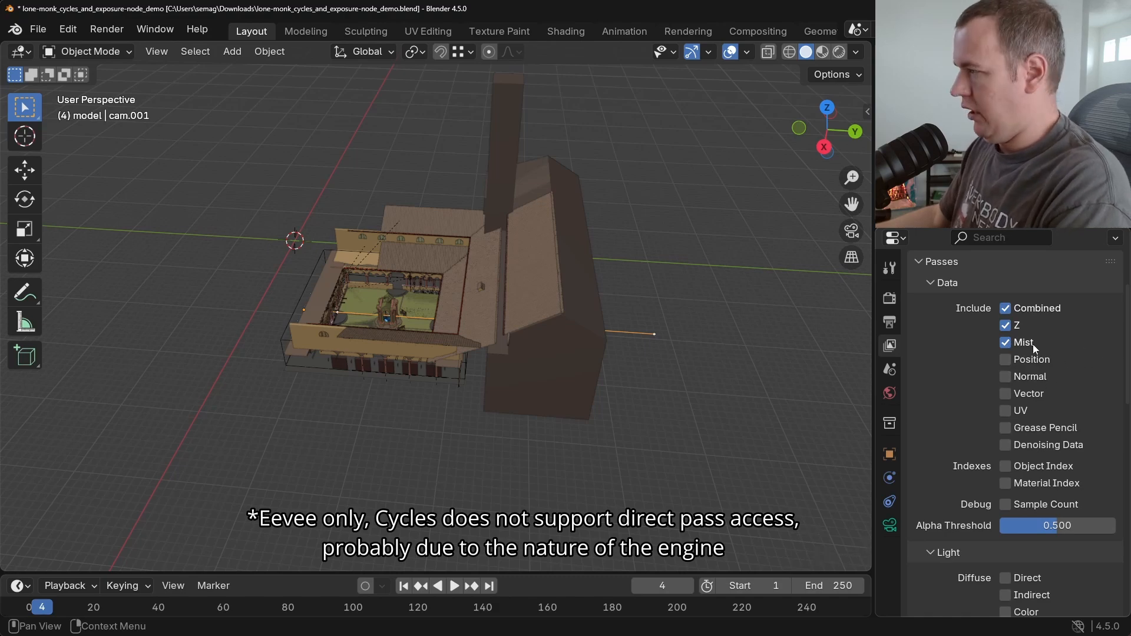
{"action": "left_click", "coordinate": [852, 231]}
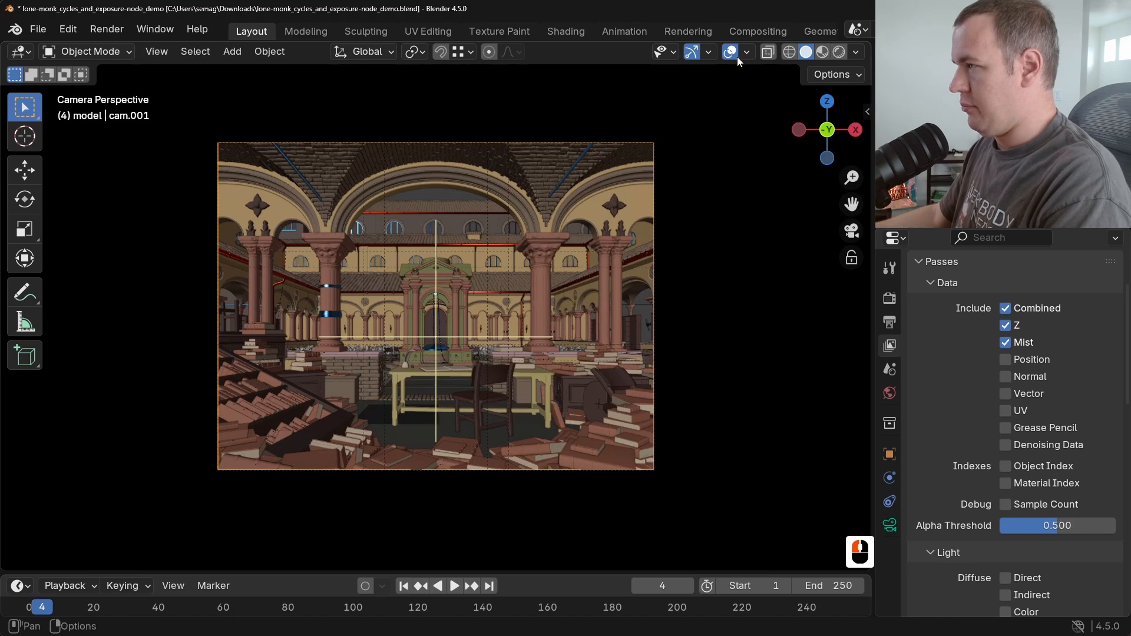
{"action": "key", "text": "z"}
{"action": "left_click", "coordinate": [801, 277]}
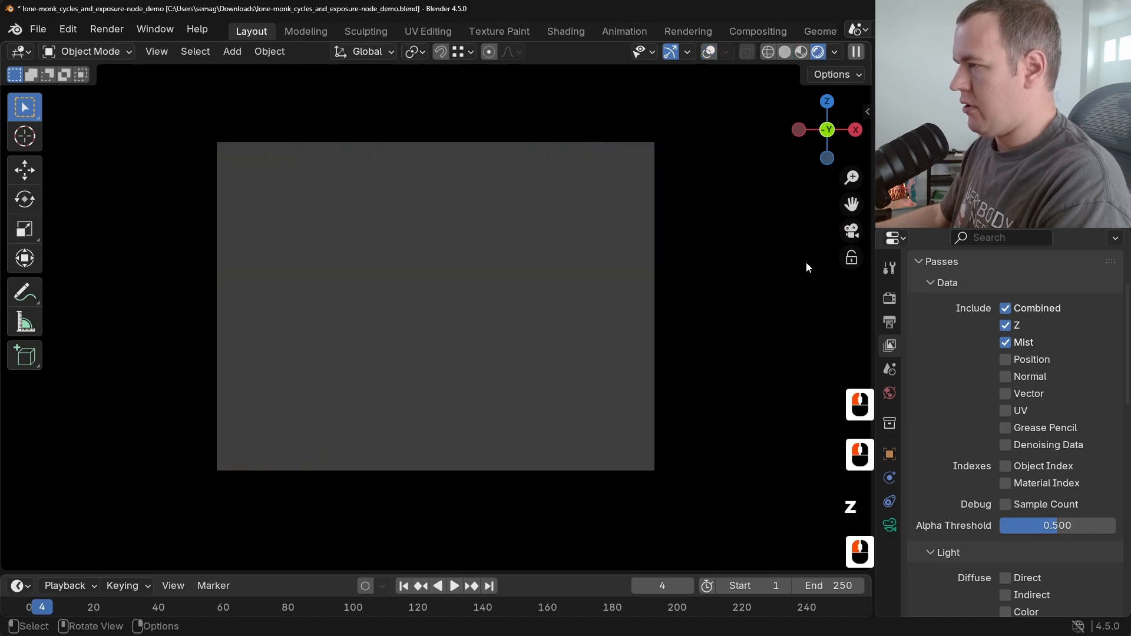
Check the compositor's device and precision settings among the render performance options.
{"action": "left_click", "coordinate": [888, 301]}
{"action": "scroll", "coordinate": [957, 476], "scroll_direction": "down", "scroll_amount": 7}
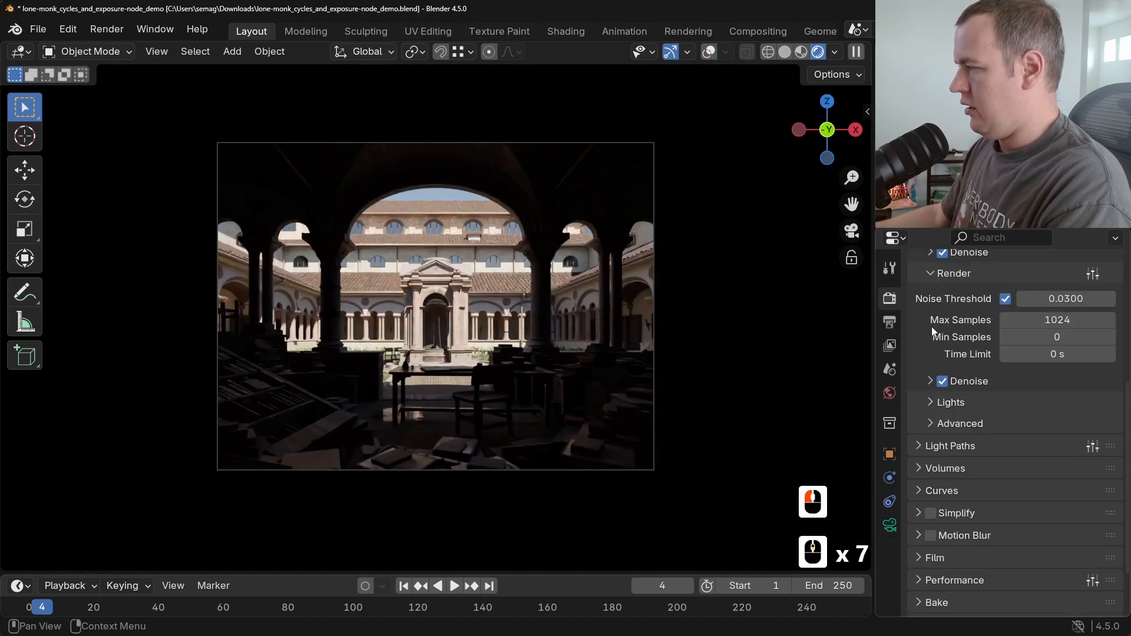
{"action": "scroll", "coordinate": [948, 394], "scroll_direction": "down", "scroll_amount": 4}
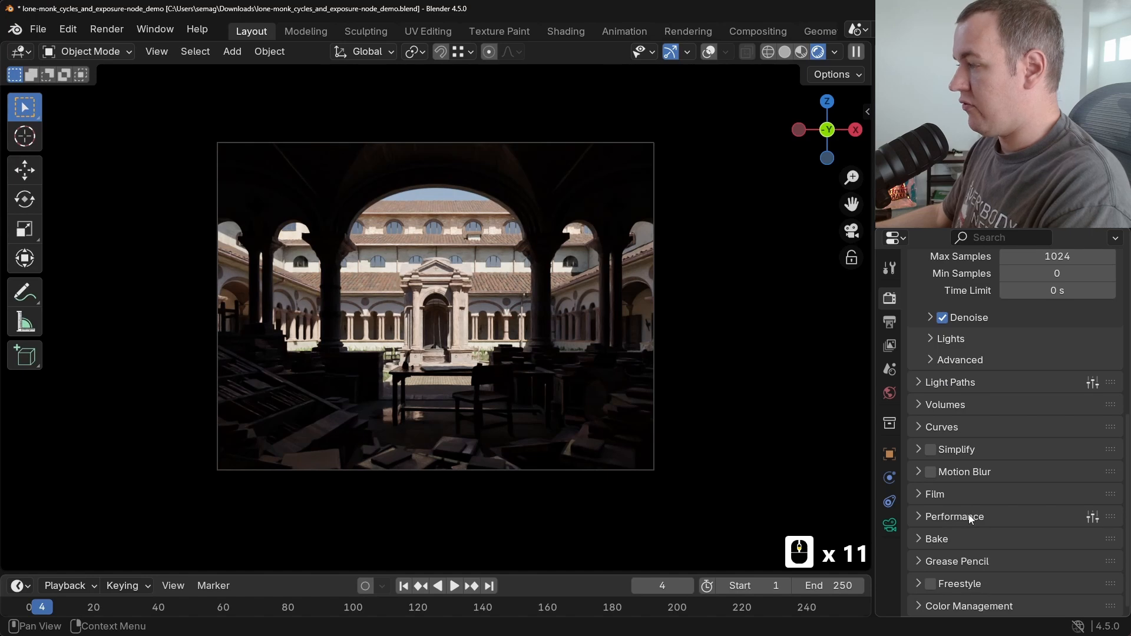
{"action": "left_click", "coordinate": [968, 515]}
{"action": "scroll", "coordinate": [998, 471], "scroll_direction": "down", "scroll_amount": 3}
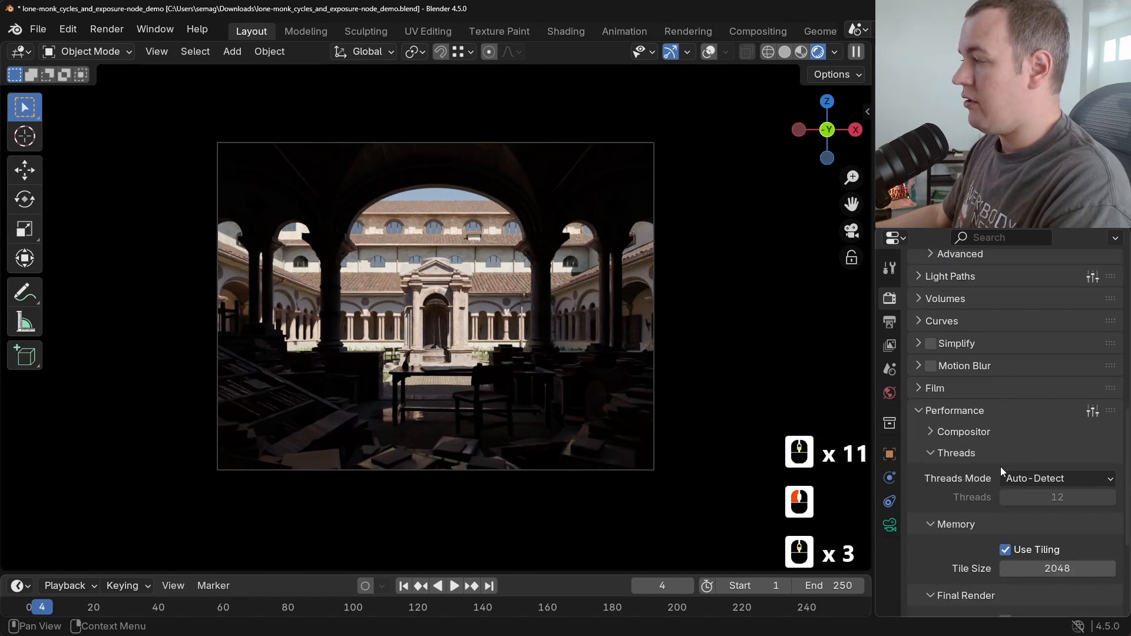
{"action": "left_click", "coordinate": [957, 434]}
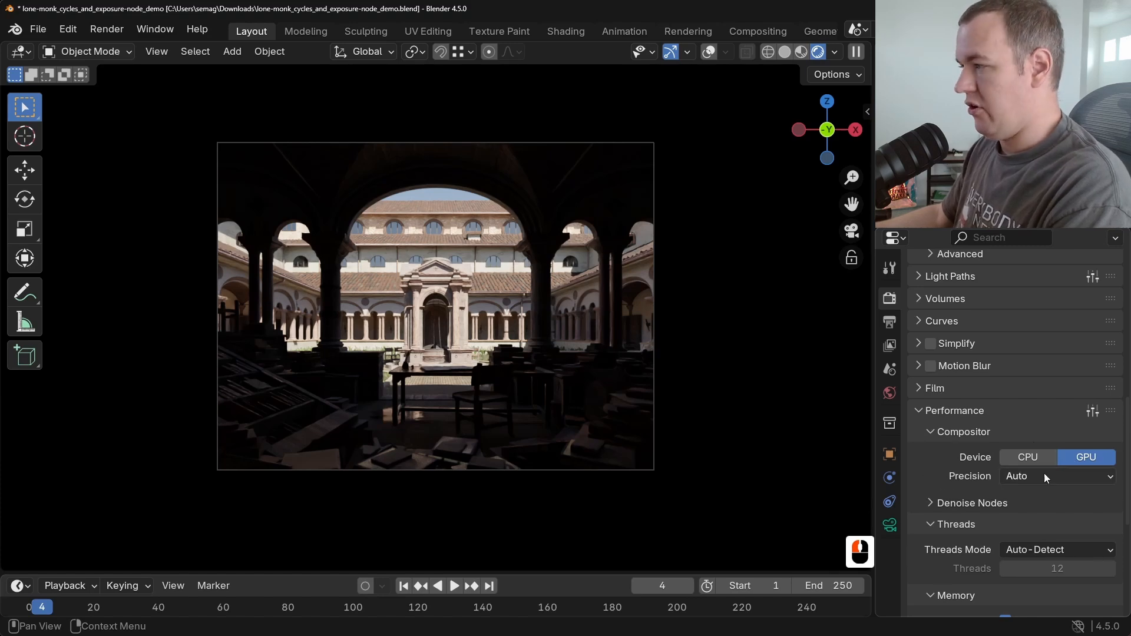
{"action": "left_click", "coordinate": [977, 412]}
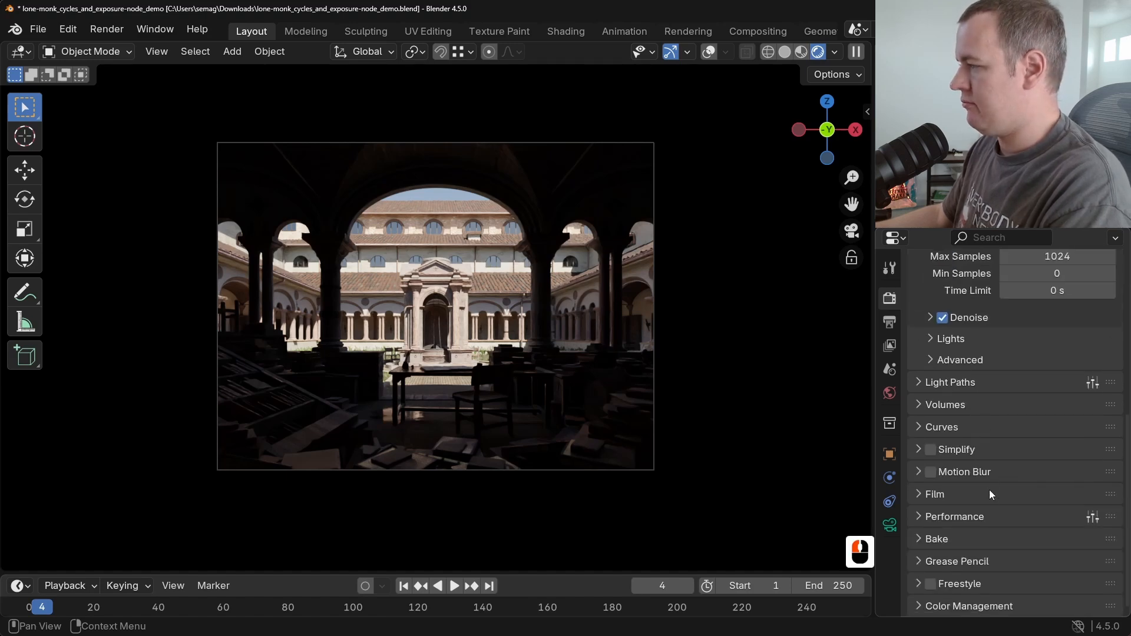
Set the colour management view transform to False Color and fit the camera view to the viewport.
{"action": "scroll", "coordinate": [991, 495], "scroll_direction": "down", "scroll_amount": 1}
{"action": "left_click", "coordinate": [999, 605]}
{"action": "scroll", "coordinate": [1004, 542], "scroll_direction": "down", "scroll_amount": 7}
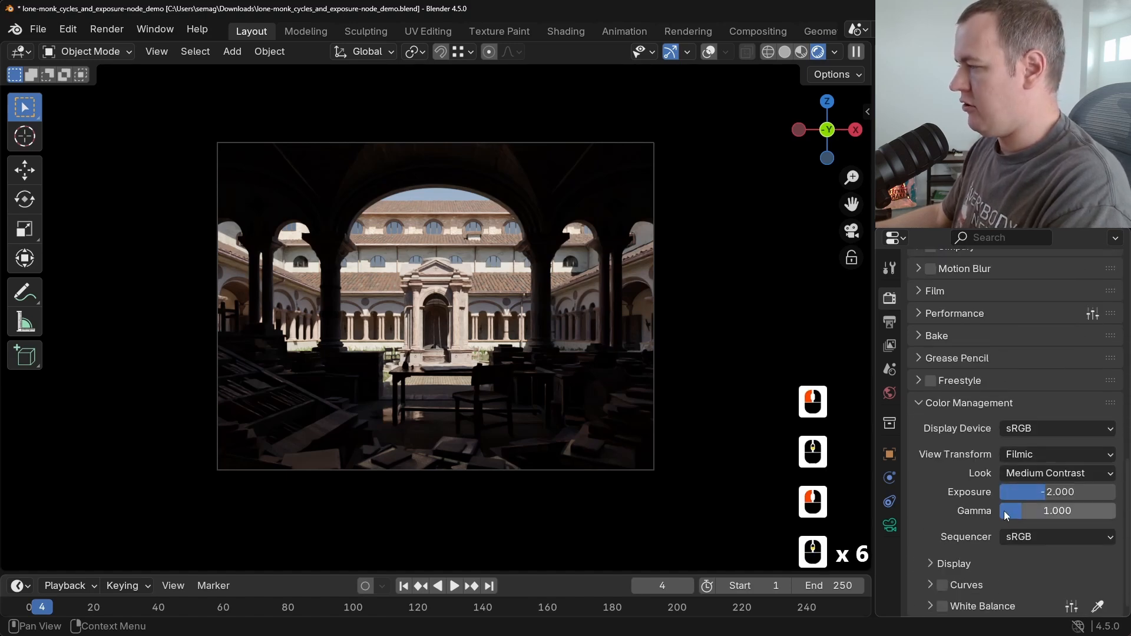
{"action": "left_click", "coordinate": [1048, 455]}
{"action": "left_click", "coordinate": [1035, 566]}
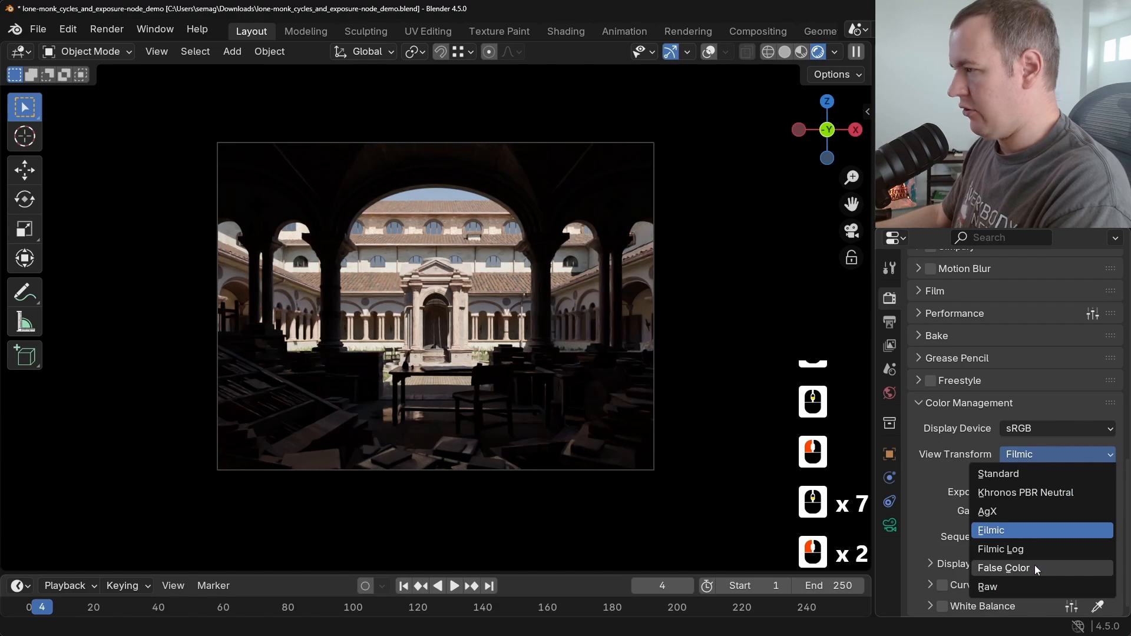
{"action": "key", "text": "Home"}
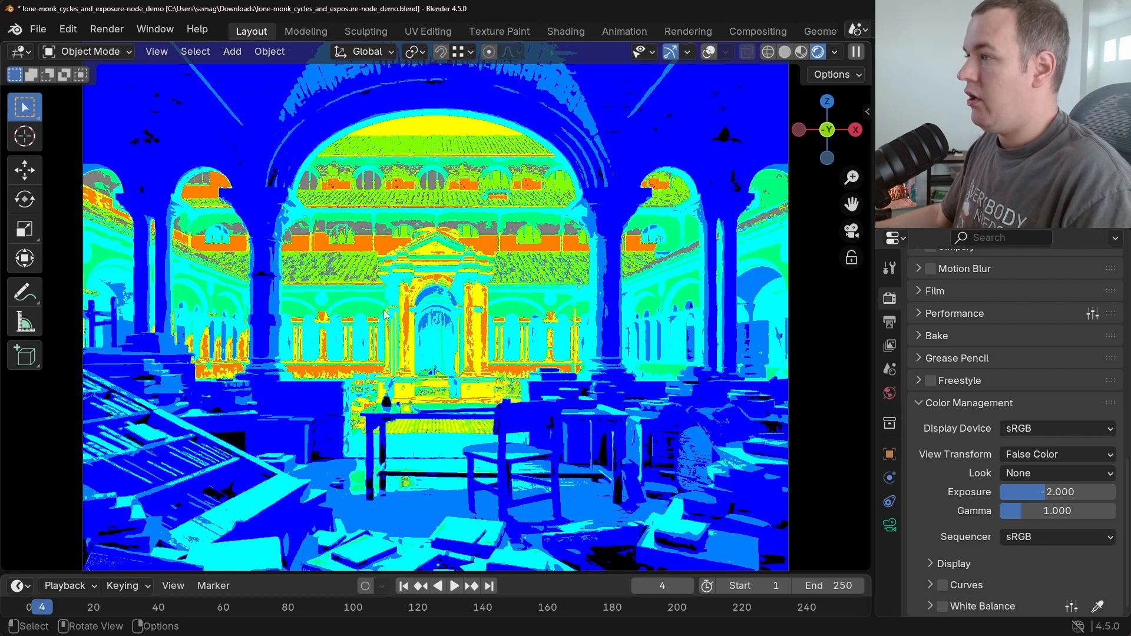
Try an exposure of 10 in the colour management settings, and set the exposure to 0.
{"action": "left_click_drag", "start_coordinate": [1046, 492], "coordinate": [1073, 490]}
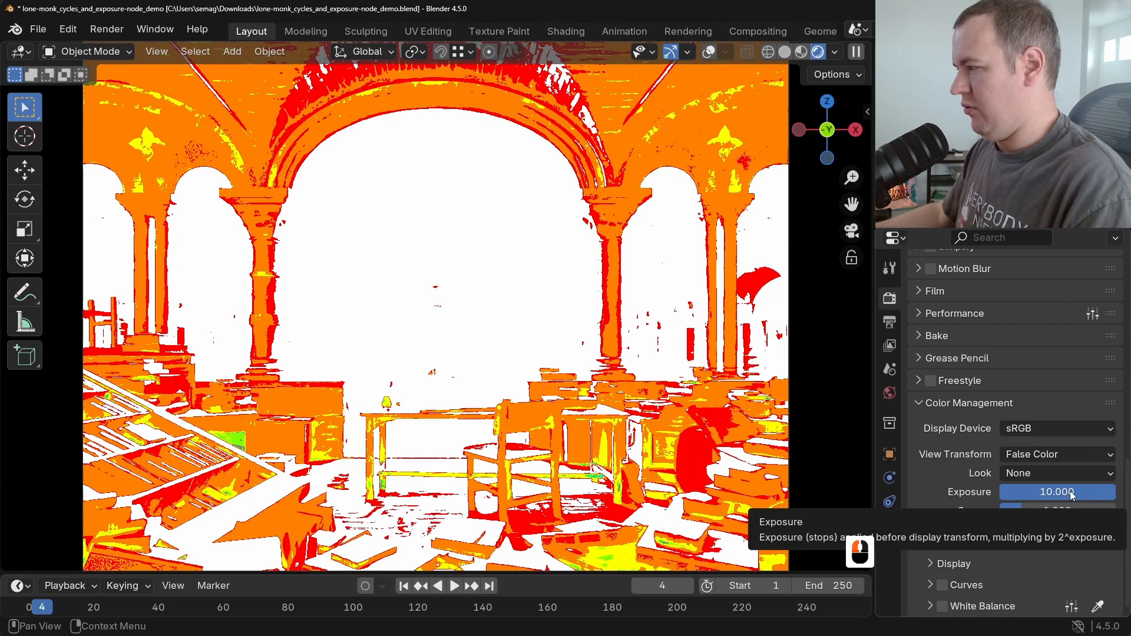
{"action": "left_click", "coordinate": [1070, 490]}
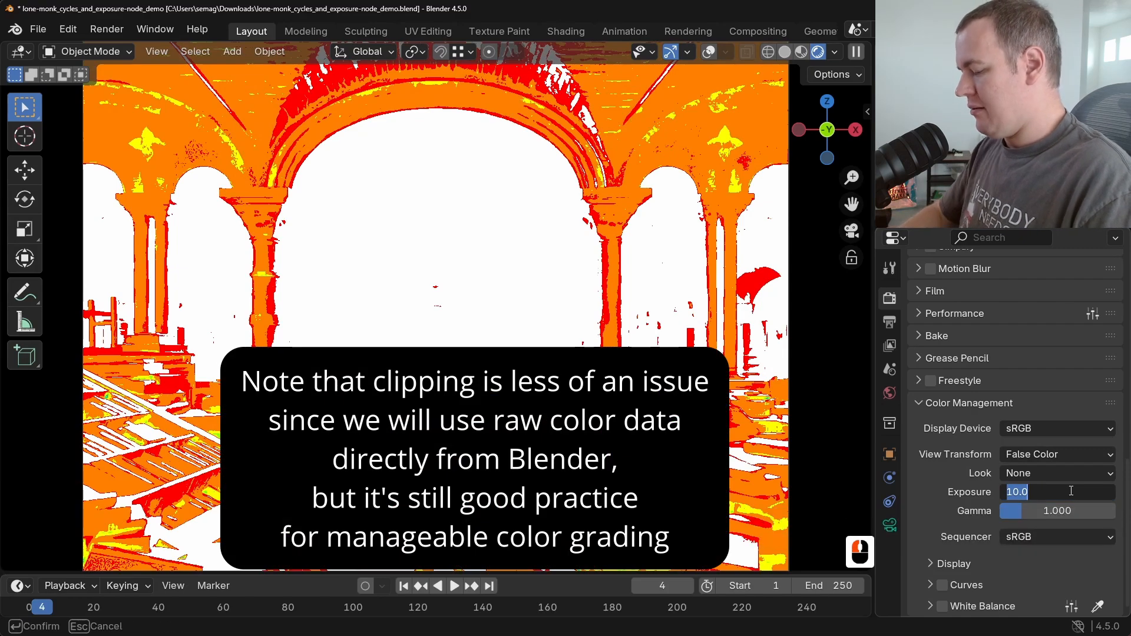
{"action": "type", "text": "0"}
{"action": "key", "text": "Return"}
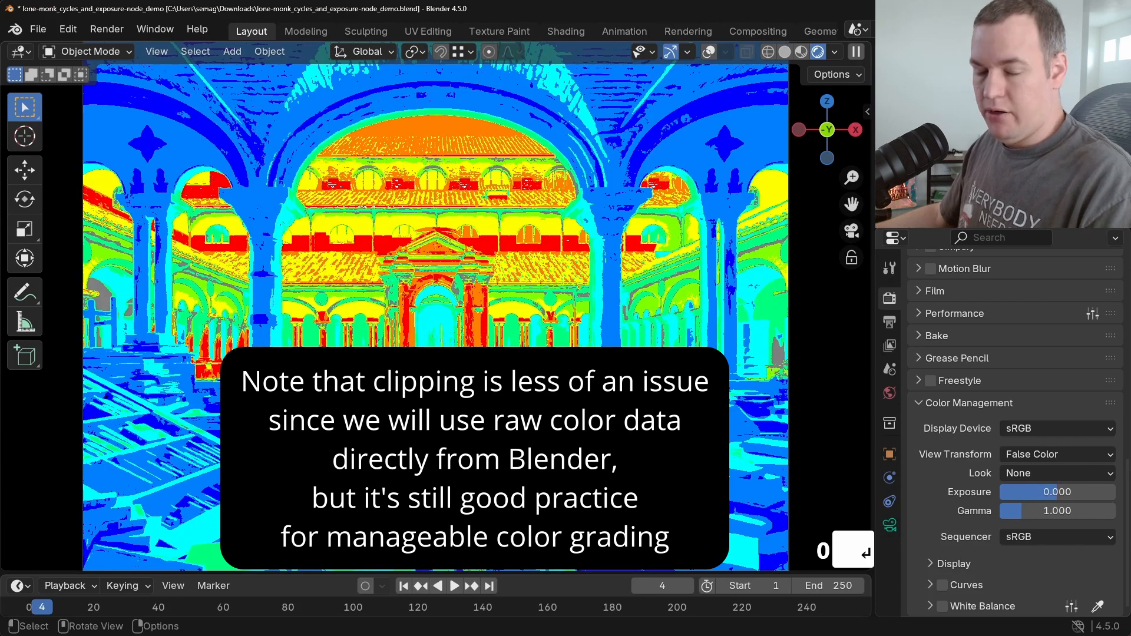
Try a lower exposure of about -1.4 and reset it to 0.
{"action": "mouse_move", "coordinate": [1058, 492]}
{"action": "left_mouse_down"}
{"action": "mouse_move", "coordinate": [996, 492]}
{"action": "mouse_move", "coordinate": [1051, 492]}
{"action": "left_mouse_up"}
{"action": "double_click", "coordinate": [1050, 493]}
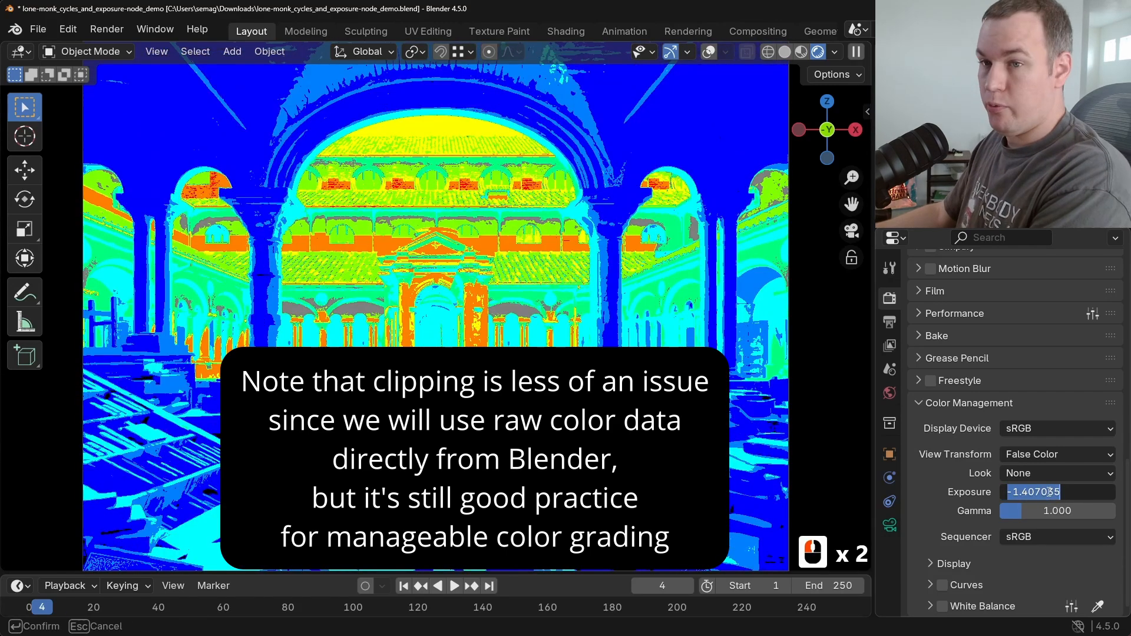
{"action": "type", "text": "0"}
{"action": "key", "text": "Return"}
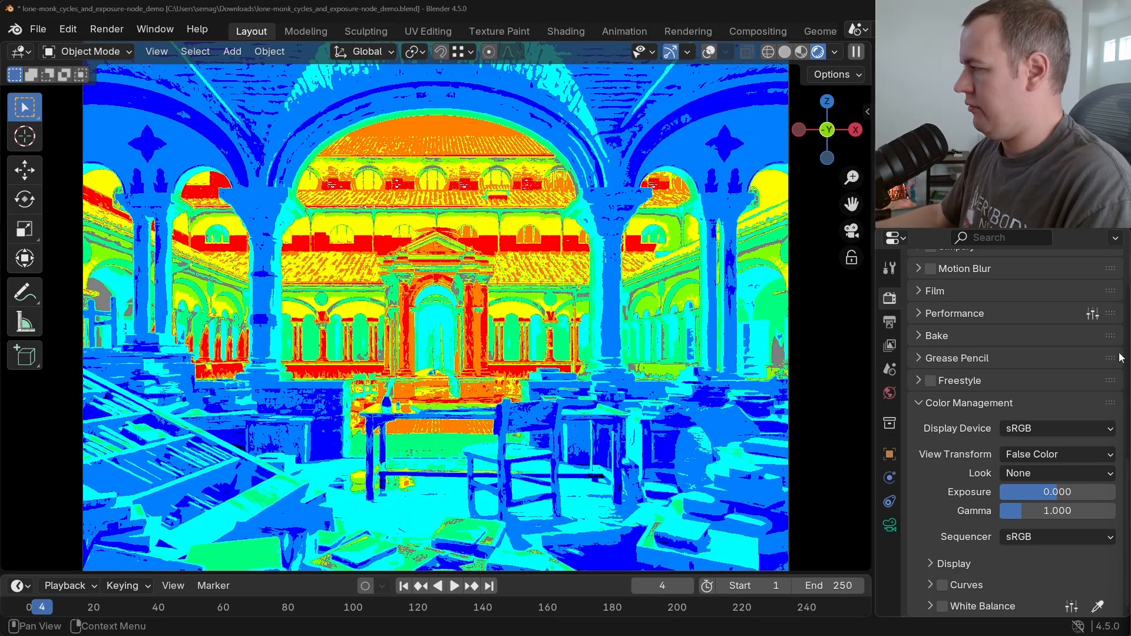
Switch to the Compositing workspace, hide the node sidebar and bring the Render Layers, Composite and Viewer nodes into view.
{"action": "left_click", "coordinate": [890, 323]}
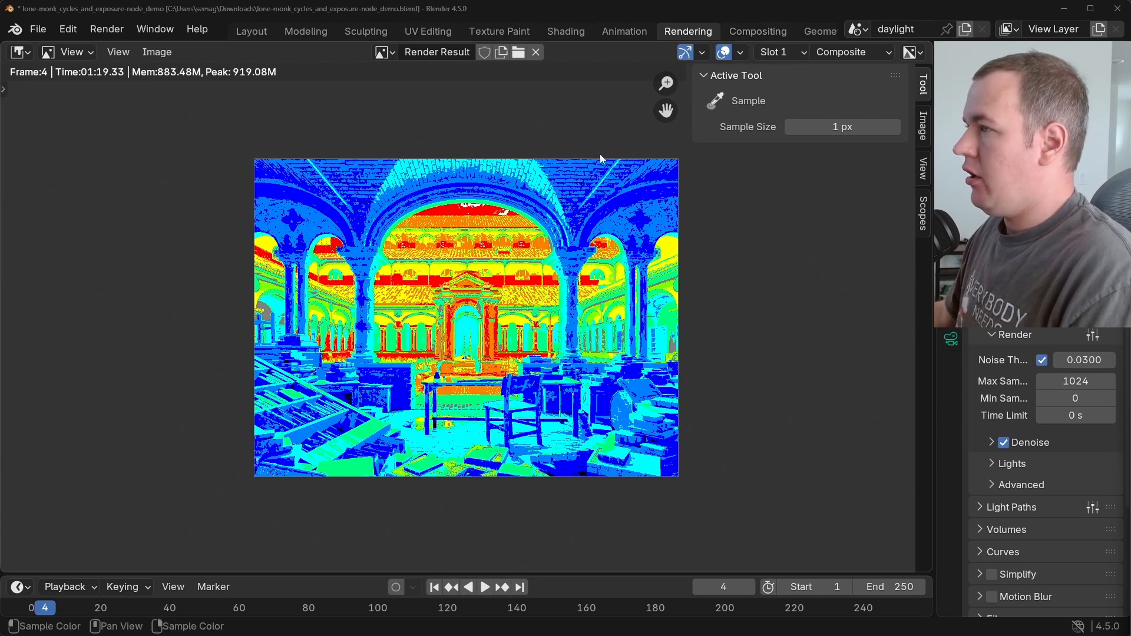
{"action": "left_click", "coordinate": [759, 33]}
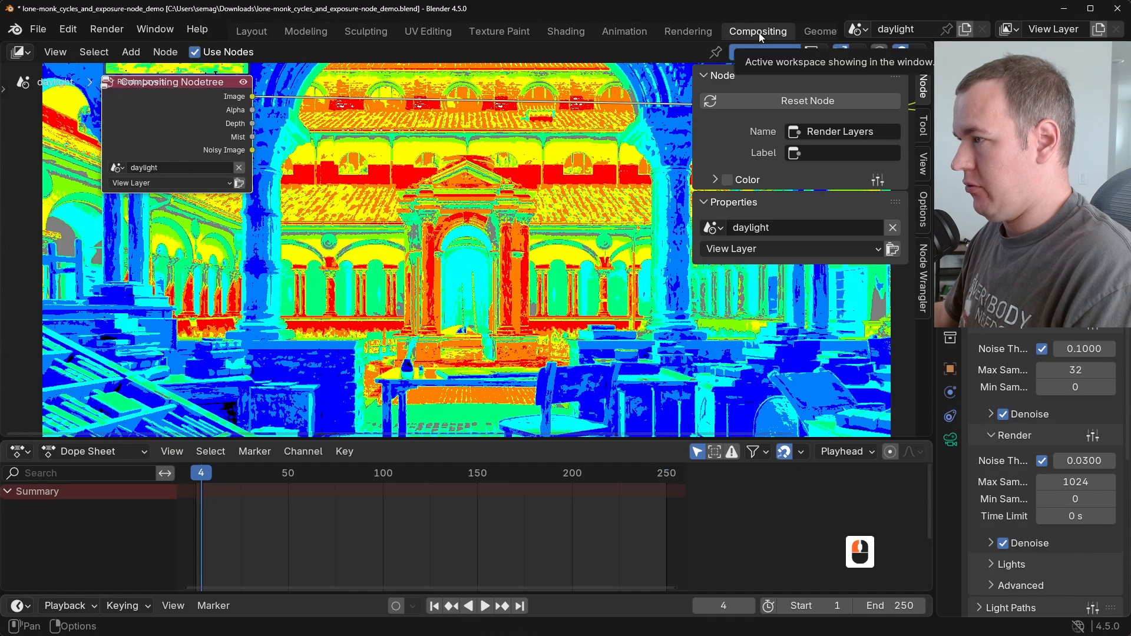
{"action": "scroll", "coordinate": [597, 317], "scroll_direction": "down", "scroll_amount": 4}
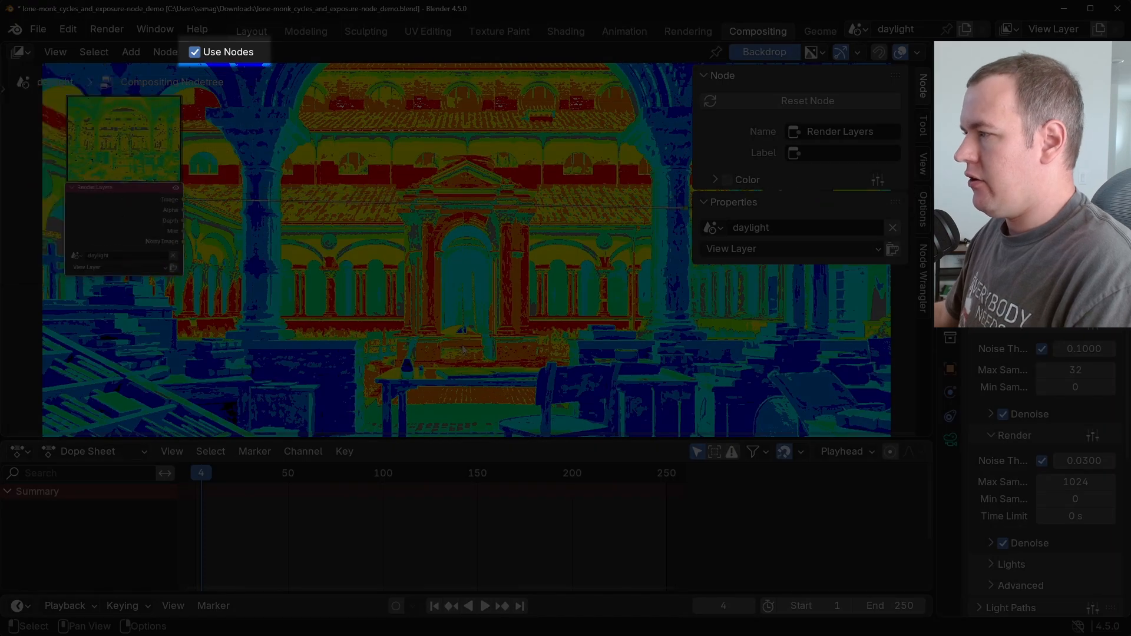
{"action": "middle_click_drag", "start_coordinate": [624, 227], "coordinate": [636, 316]}
{"action": "scroll", "coordinate": [636, 316], "scroll_direction": "down", "scroll_amount": 1}
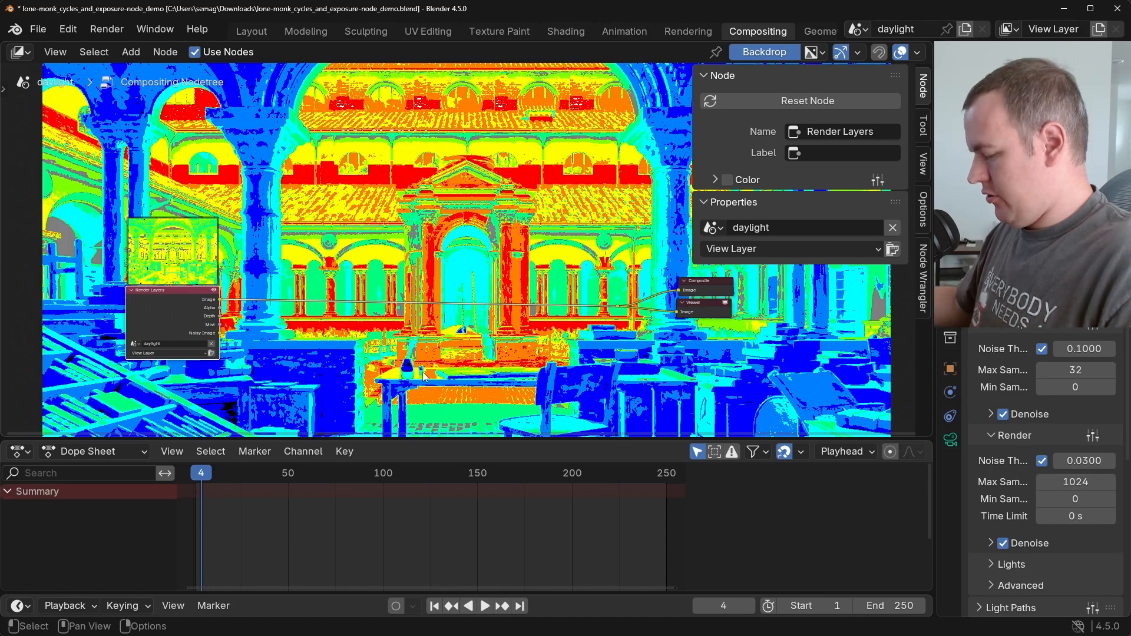
{"action": "key", "text": "n"}
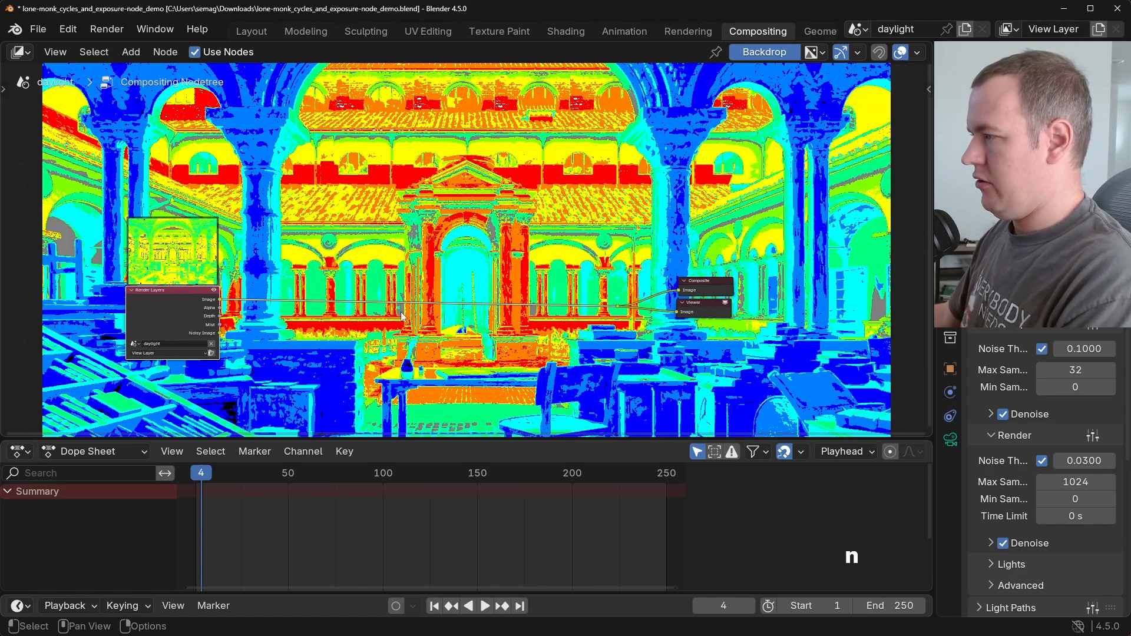
{"action": "middle_click_drag", "start_coordinate": [465, 354], "coordinate": [525, 361]}
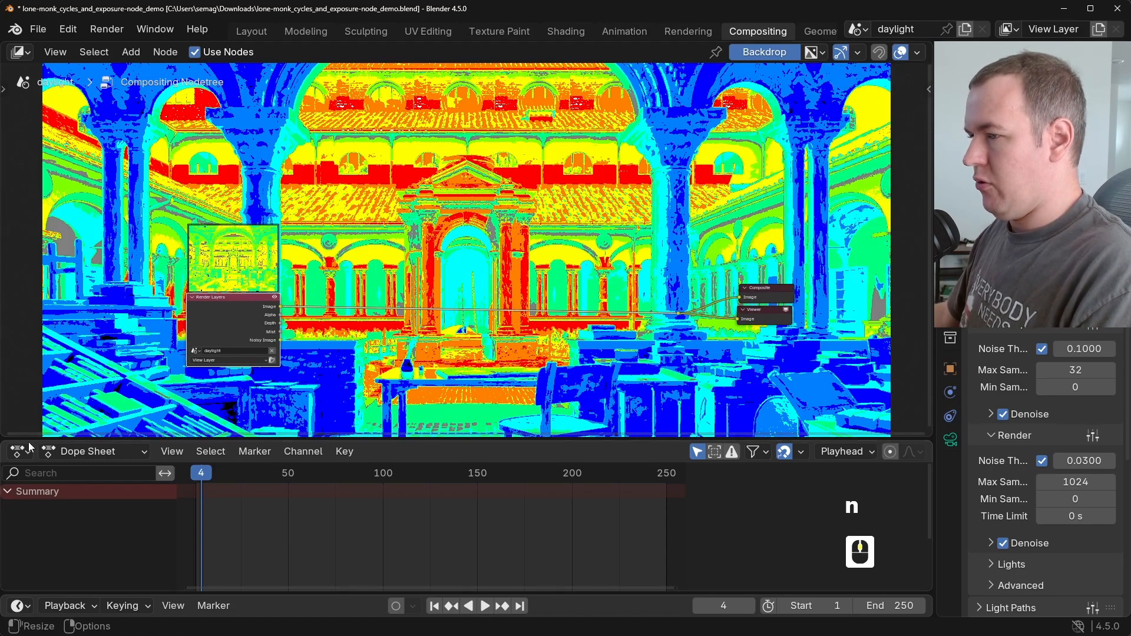
Extend the compositor over the animation editors below, and split off an Image Editor above the node area.
{"action": "left_click_drag", "start_coordinate": [3, 434], "coordinate": [5, 607]}
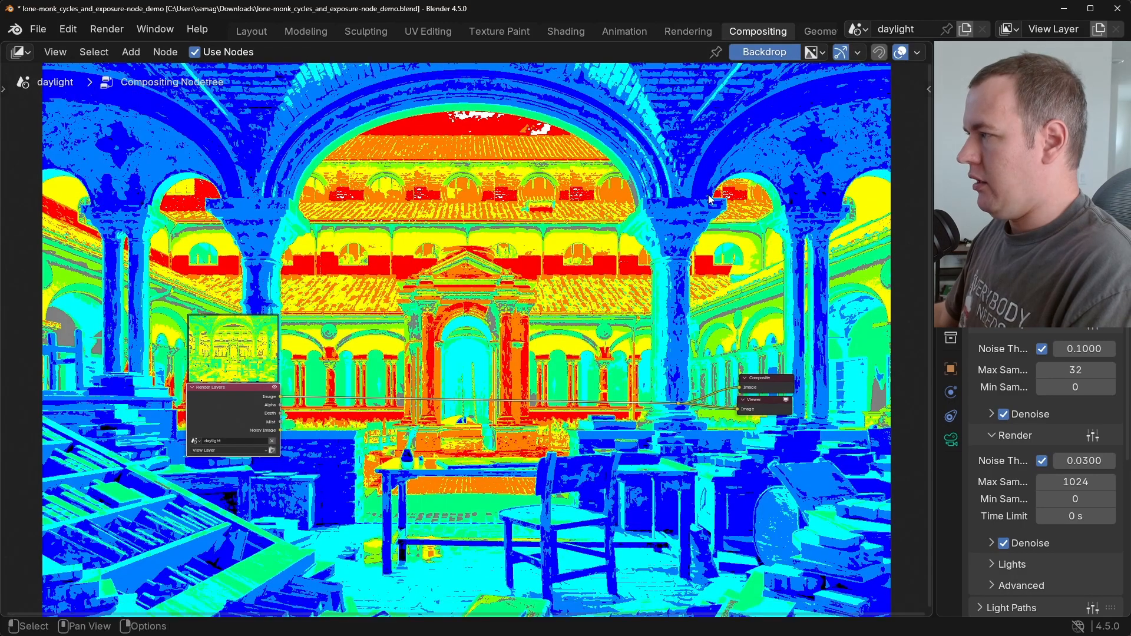
{"action": "left_click_drag", "start_coordinate": [5, 50], "coordinate": [34, 328]}
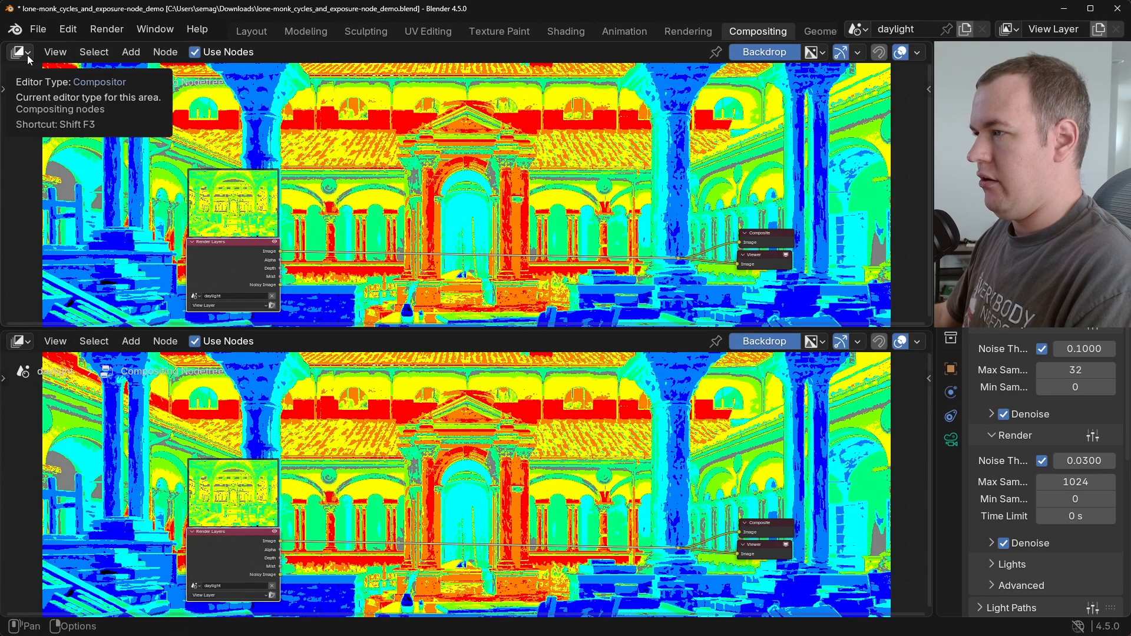
{"action": "left_click", "coordinate": [27, 55]}
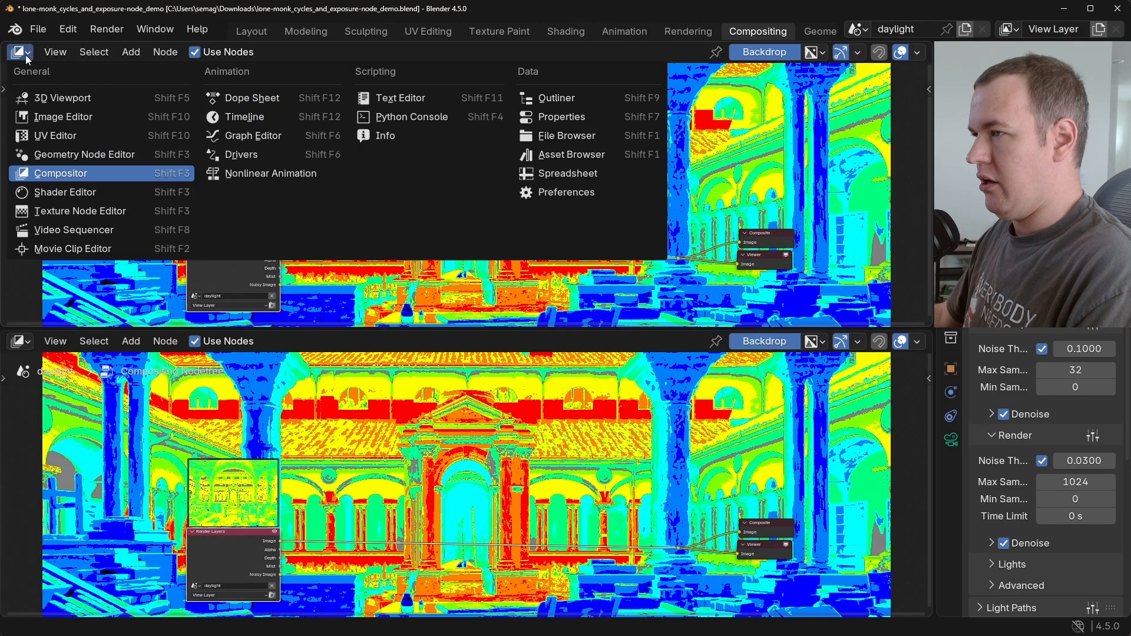
{"action": "left_click", "coordinate": [67, 117]}
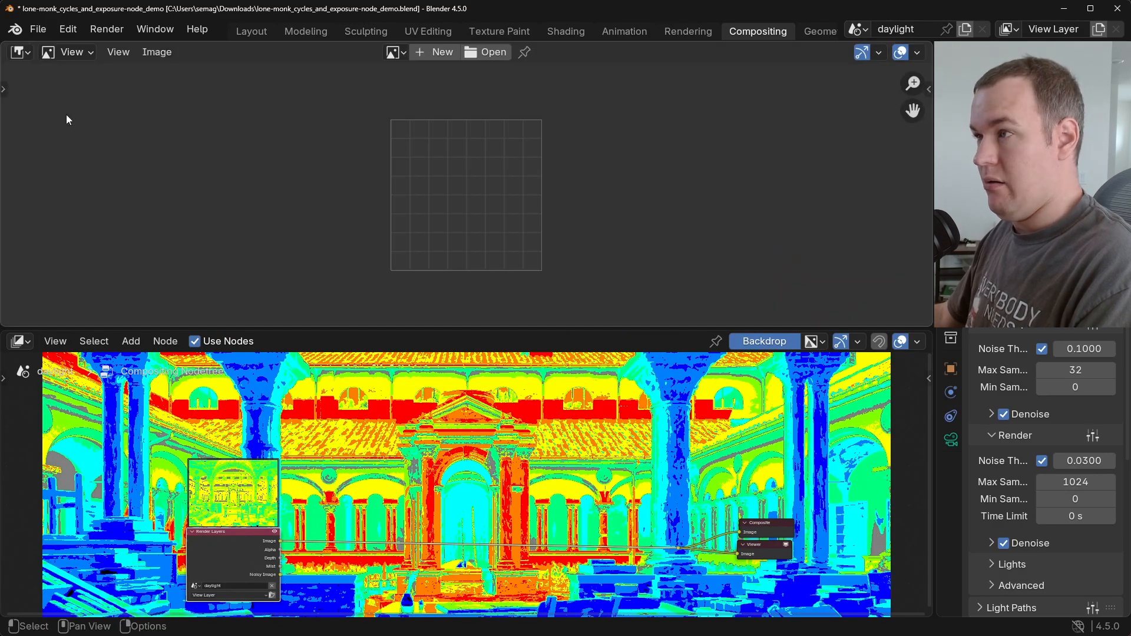
Display the Viewer Node image in the new Image Editor.
{"action": "left_click", "coordinate": [402, 55]}
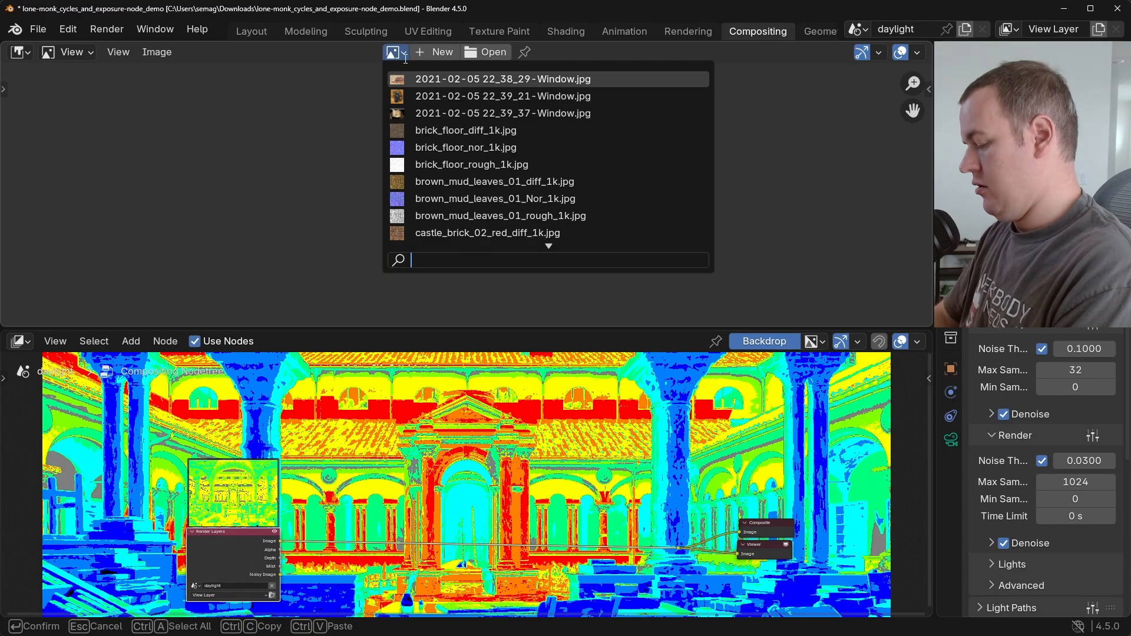
{"action": "type", "text": "view"}
{"action": "key", "text": "Return"}
Try a horizontal backdrop offset of about -9.2 in the compositor's view settings, reset it and hide the sidebar.
{"action": "middle_click_drag", "start_coordinate": [628, 504], "coordinate": [682, 489]}
{"action": "key", "text": "n"}
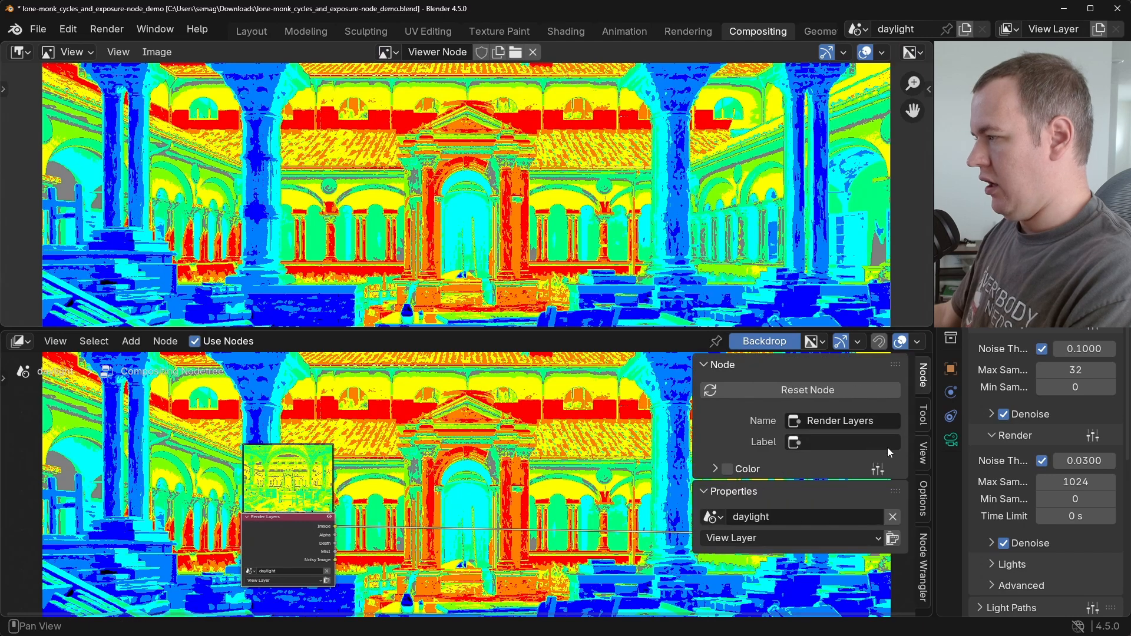
{"action": "left_click", "coordinate": [924, 453]}
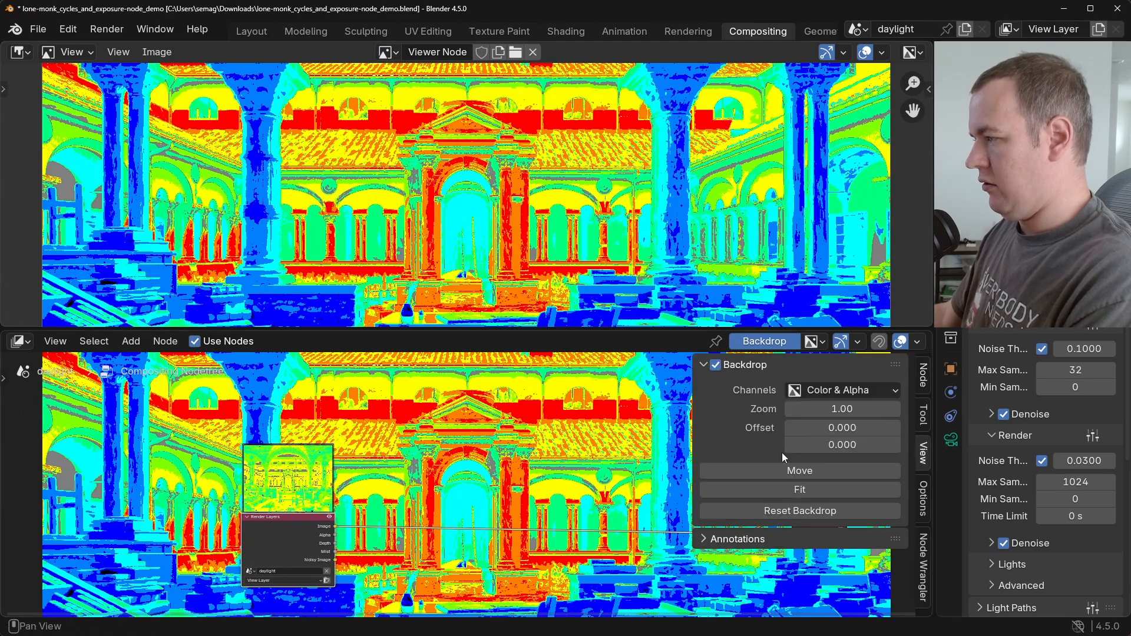
{"action": "mouse_move", "coordinate": [822, 427]}
{"action": "left_mouse_down"}
{"action": "mouse_move", "coordinate": [803, 428]}
{"action": "mouse_move", "coordinate": [825, 429]}
{"action": "left_mouse_up"}
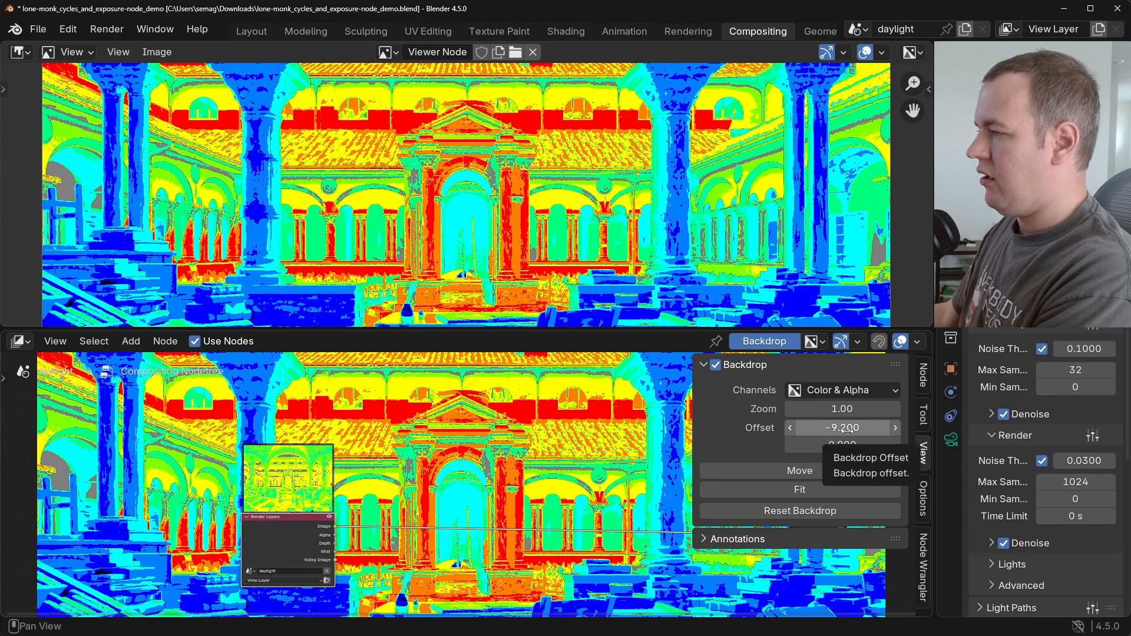
{"action": "key", "text": "BackSpace"}
{"action": "left_click_drag", "start_coordinate": [691, 420], "coordinate": [983, 407]}
Turn off the compositor's backdrop and extend the node editor across the full window width.
{"action": "scroll", "coordinate": [608, 237], "scroll_direction": "up", "scroll_amount": 5}
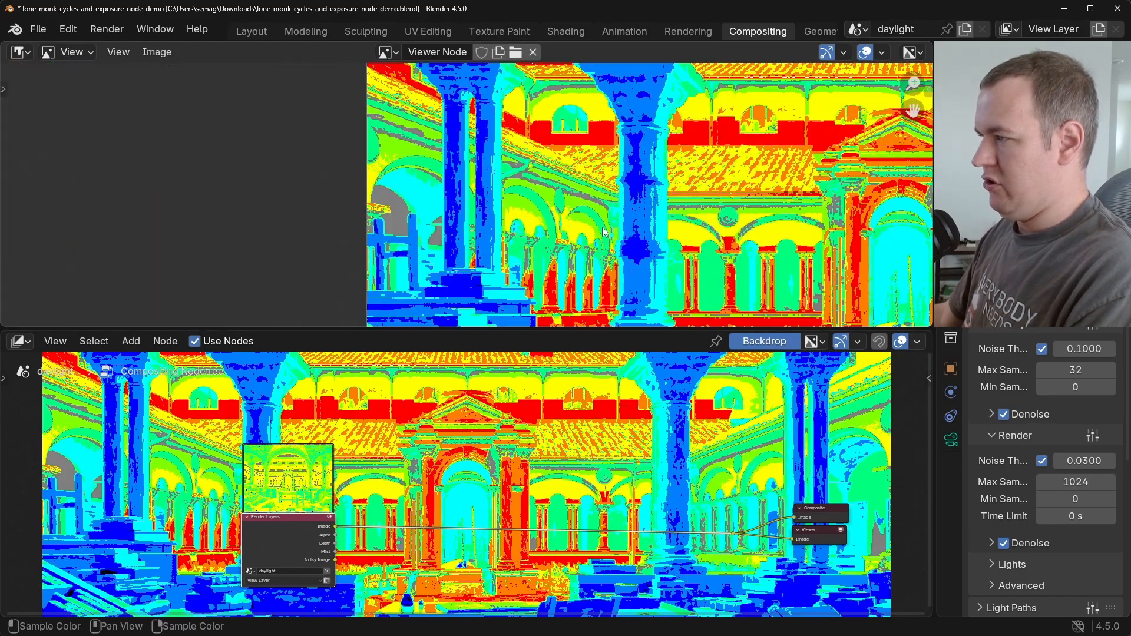
{"action": "middle_click_drag", "start_coordinate": [603, 228], "coordinate": [279, 234]}
{"action": "scroll", "coordinate": [483, 238], "scroll_direction": "up", "scroll_amount": 1}
{"action": "middle_click_drag", "start_coordinate": [483, 238], "coordinate": [444, 224]}
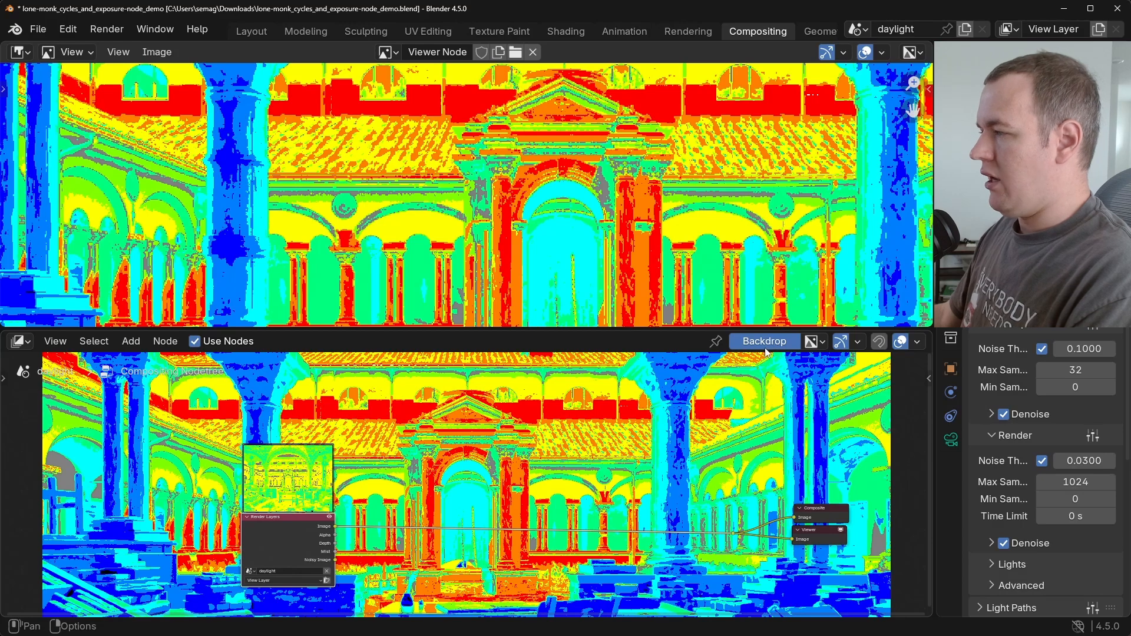
{"action": "scroll", "coordinate": [470, 201], "scroll_direction": "down", "scroll_amount": 3}
{"action": "scroll", "coordinate": [470, 202], "scroll_direction": "up", "scroll_amount": 1}
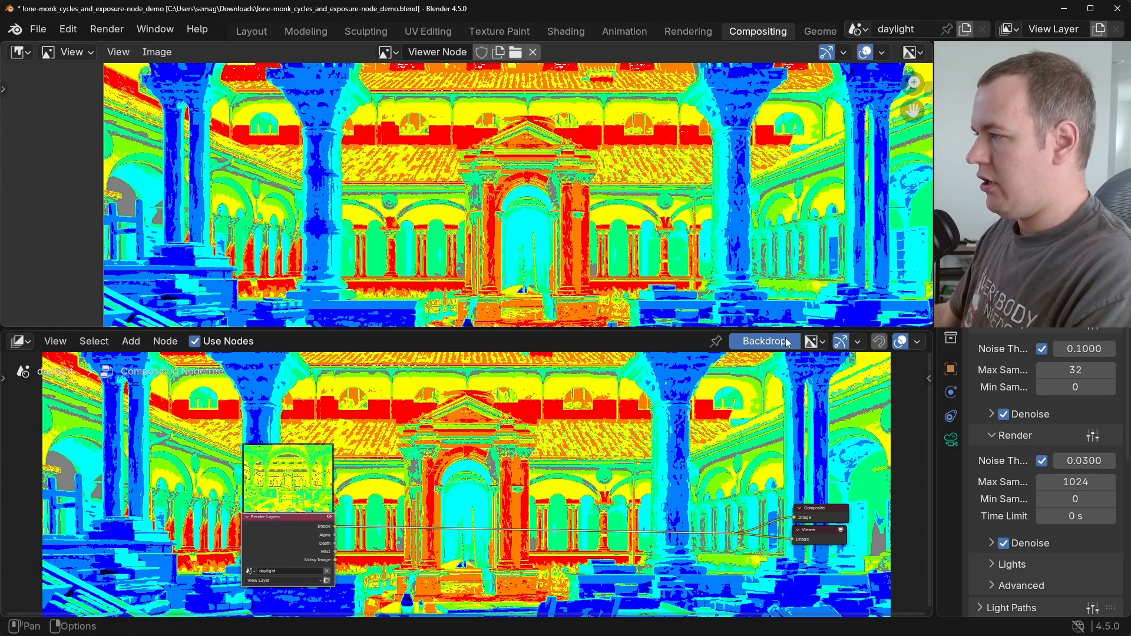
{"action": "left_click", "coordinate": [764, 341]}
{"action": "middle_click_drag", "start_coordinate": [700, 445], "coordinate": [625, 434]}
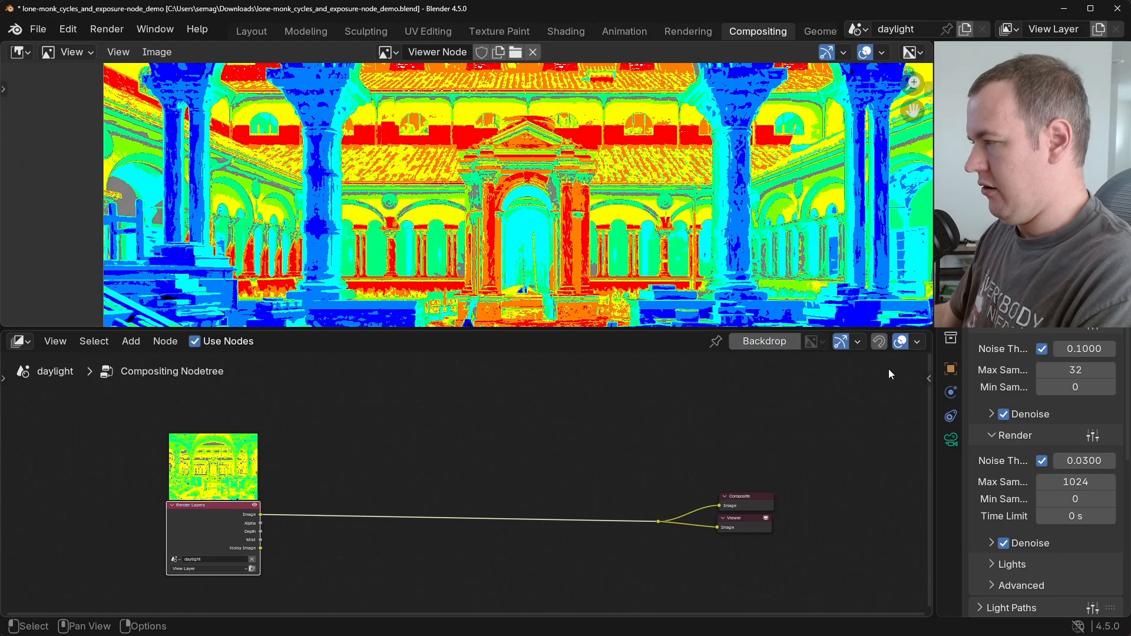
{"action": "left_click_drag", "start_coordinate": [931, 330], "coordinate": [986, 332]}
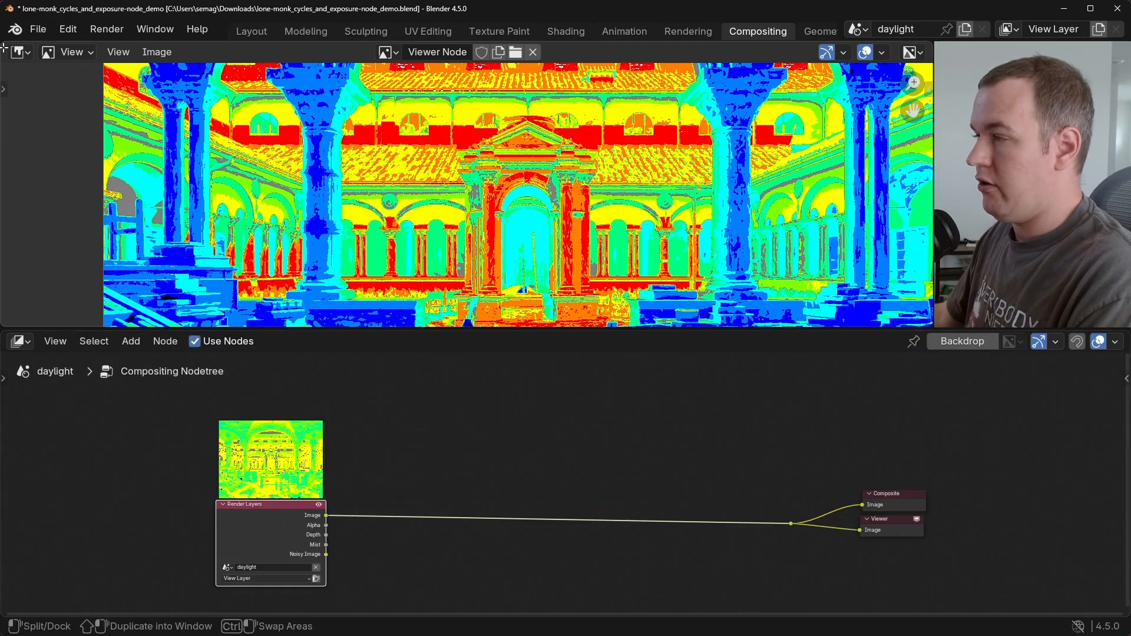
Try a Timeline area split off below the Image Editor, enlarged and showing the whole frame range.
{"action": "left_click_drag", "start_coordinate": [13, 51], "coordinate": [17, 277]}
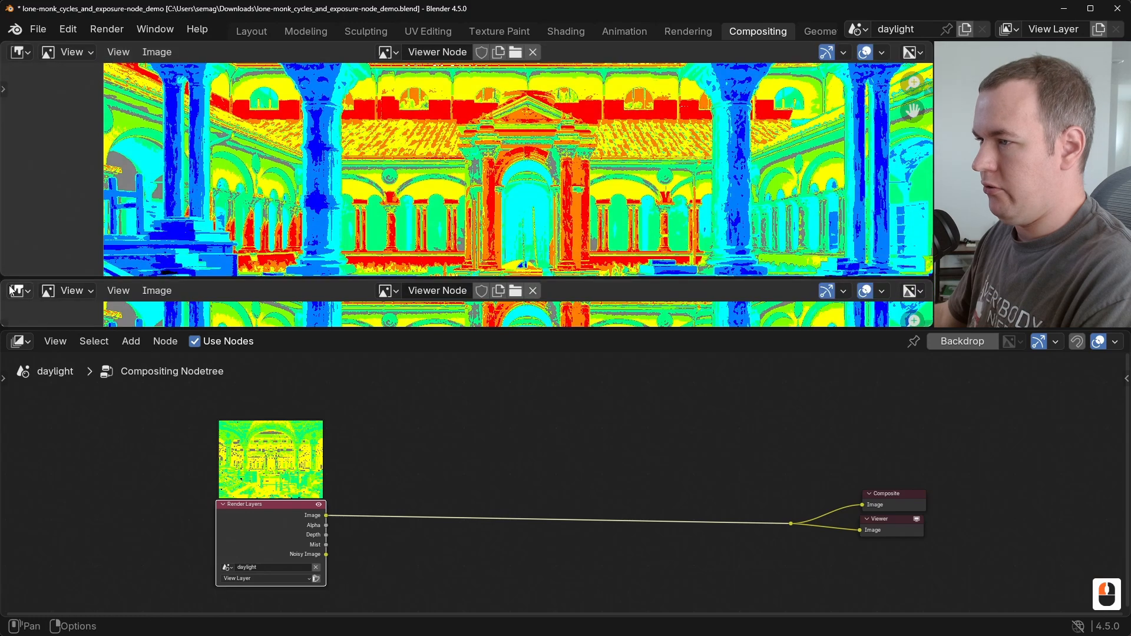
{"action": "left_click", "coordinate": [20, 289]}
{"action": "left_click", "coordinate": [235, 356]}
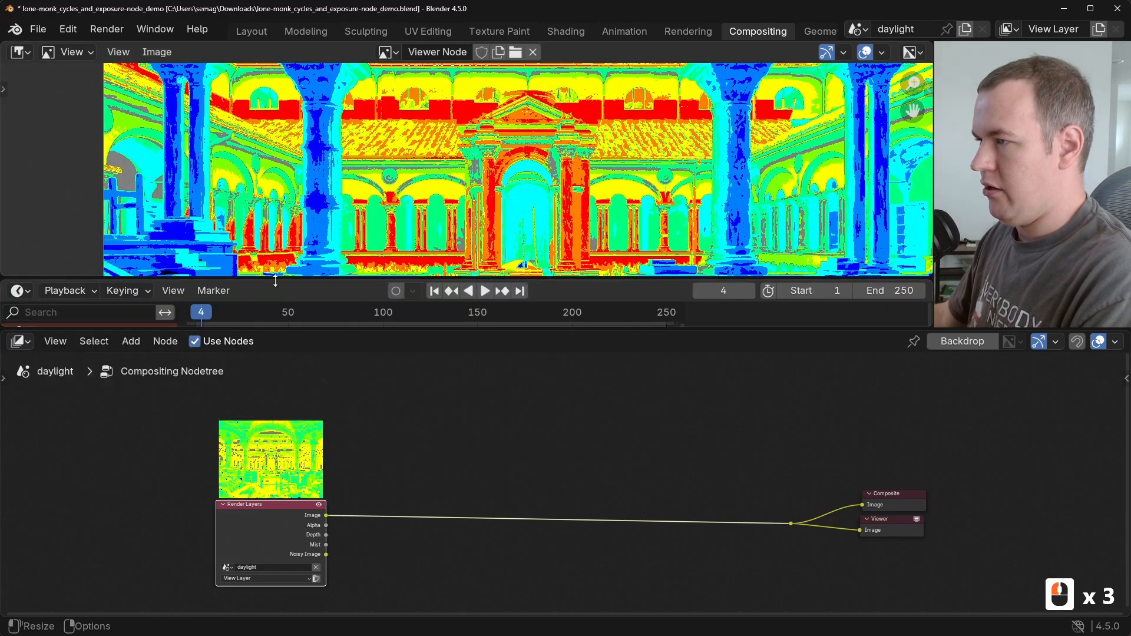
{"action": "left_click_drag", "start_coordinate": [275, 281], "coordinate": [259, 238]}
{"action": "left_click_drag", "start_coordinate": [177, 276], "coordinate": [23, 275]}
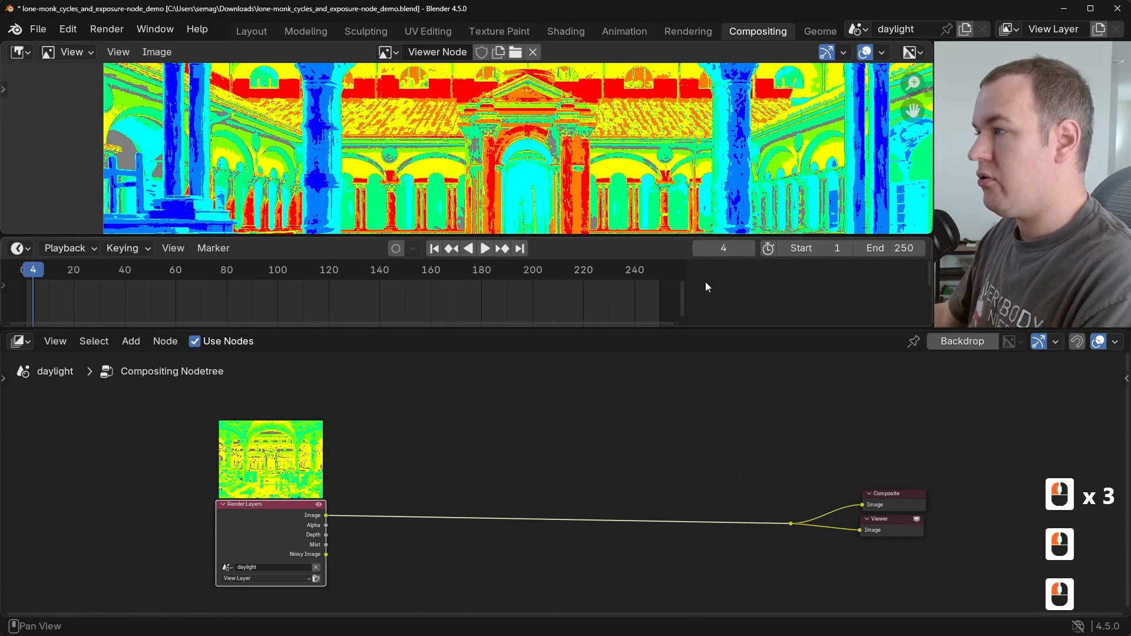
{"action": "left_click_drag", "start_coordinate": [687, 273], "coordinate": [928, 274]}
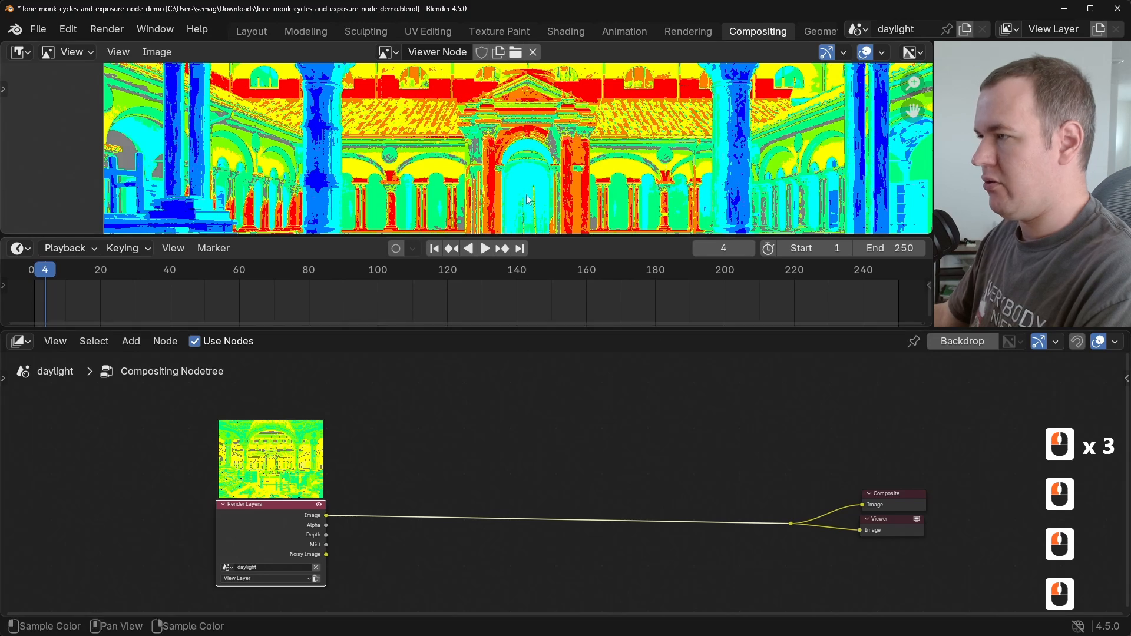
Hide the preview image above the Render Layers node.
{"action": "scroll", "coordinate": [594, 154], "scroll_direction": "down", "scroll_amount": 2}
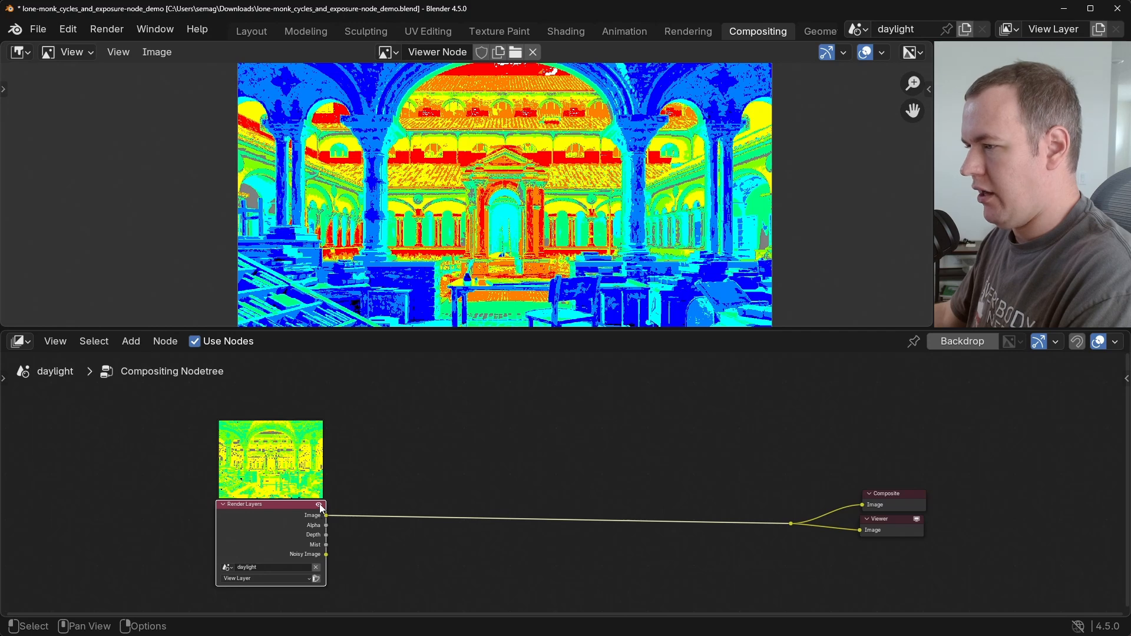
{"action": "scroll", "coordinate": [321, 505], "scroll_direction": "up", "scroll_amount": 3}
{"action": "middle_click_drag", "start_coordinate": [321, 503], "coordinate": [662, 433]}
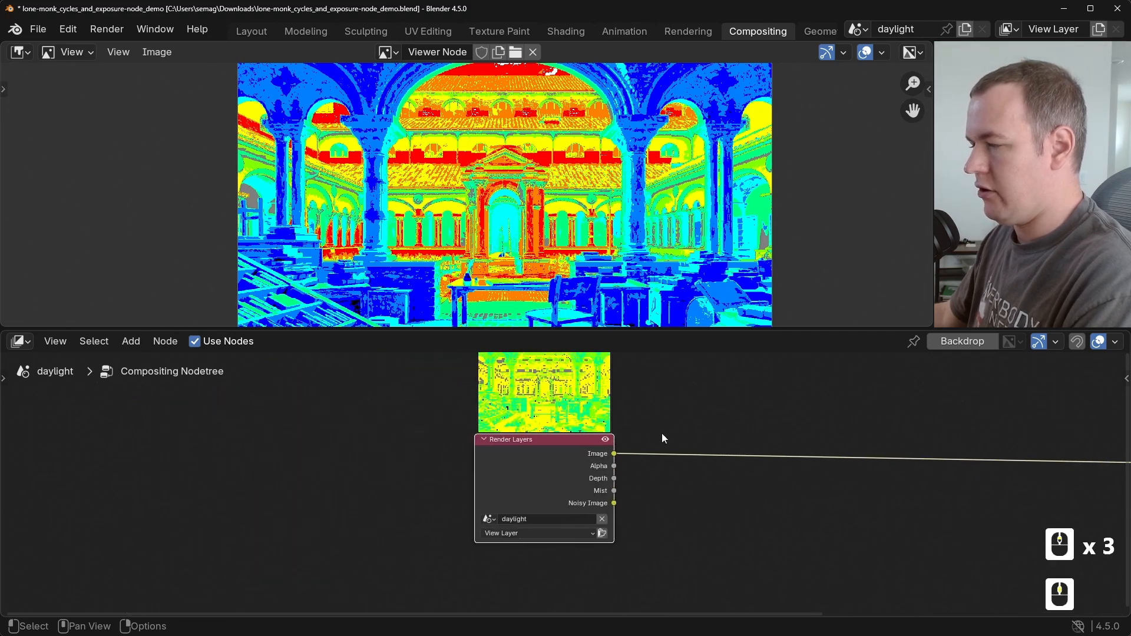
{"action": "scroll", "coordinate": [629, 415], "scroll_direction": "up", "scroll_amount": 6}
{"action": "left_click", "coordinate": [630, 414]}
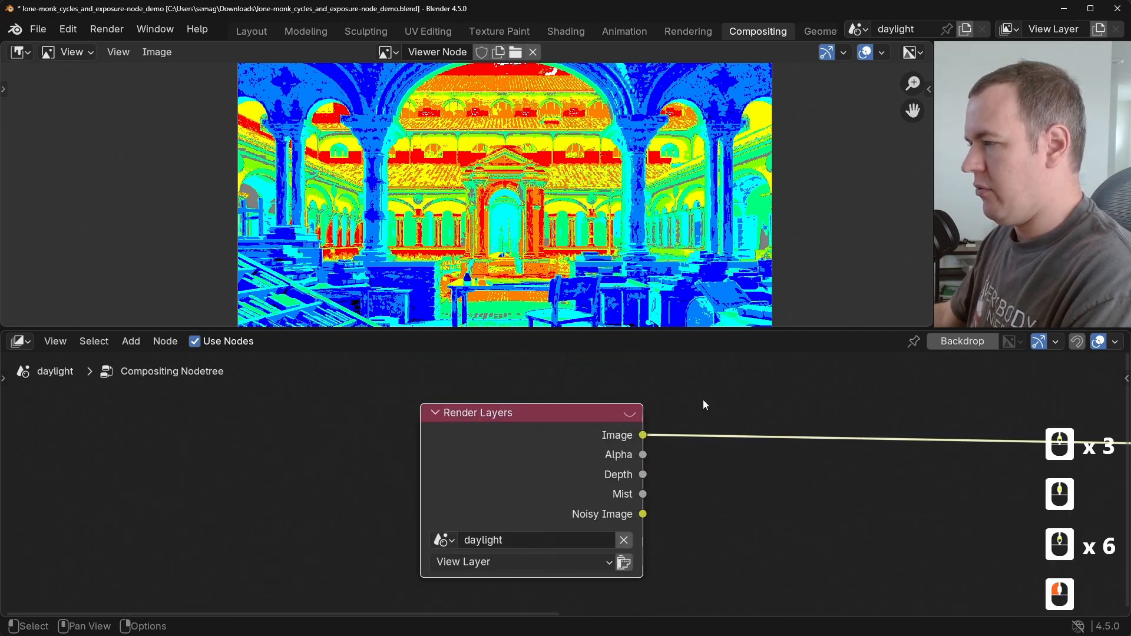
{"action": "middle_click_drag", "start_coordinate": [762, 402], "coordinate": [546, 476]}
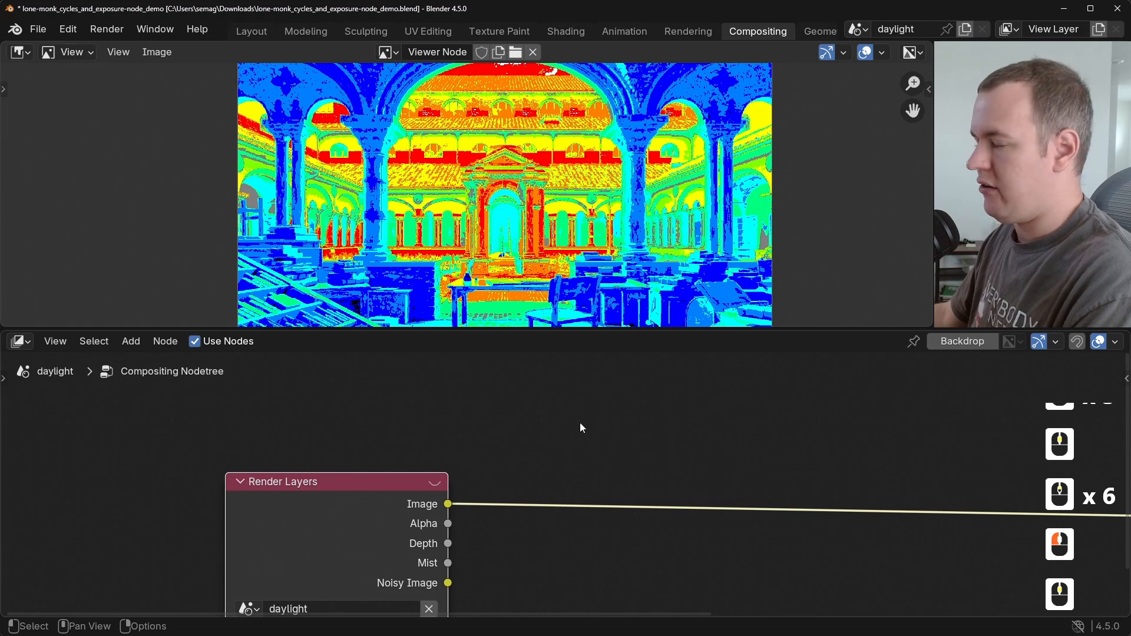
Widen the Properties editor beside the Image Editor and expand its Color Management settings.
{"action": "left_click_drag", "start_coordinate": [936, 209], "coordinate": [872, 209]}
{"action": "scroll", "coordinate": [995, 213], "scroll_direction": "down", "scroll_amount": 14}
{"action": "scroll", "coordinate": [991, 281], "scroll_direction": "down", "scroll_amount": 6}
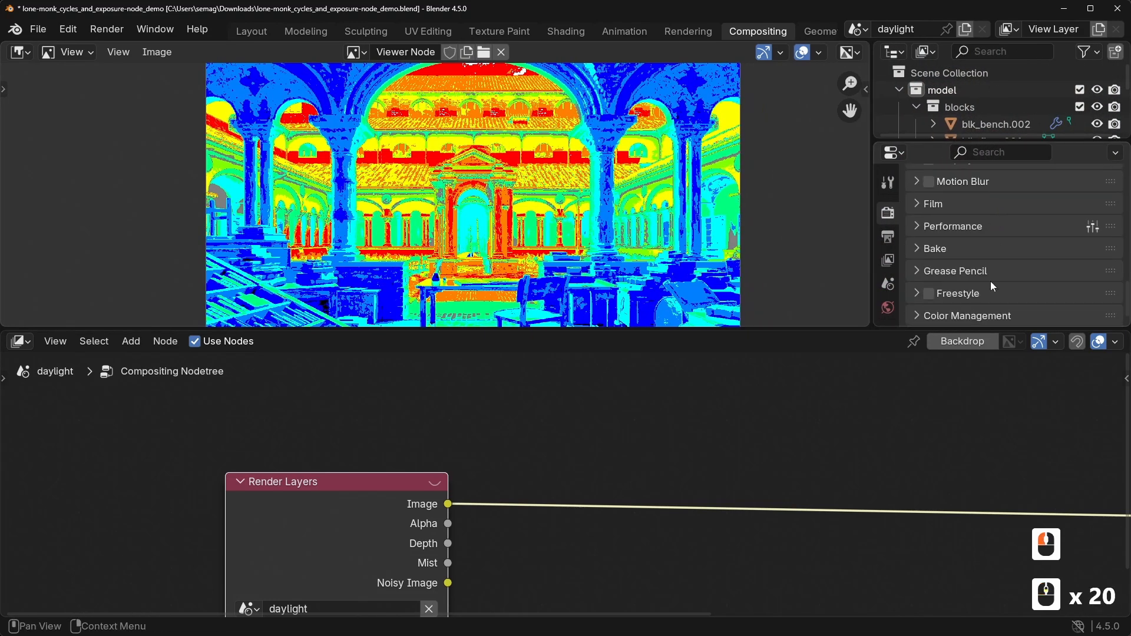
{"action": "left_click", "coordinate": [978, 318]}
{"action": "scroll", "coordinate": [990, 276], "scroll_direction": "down", "scroll_amount": 5}
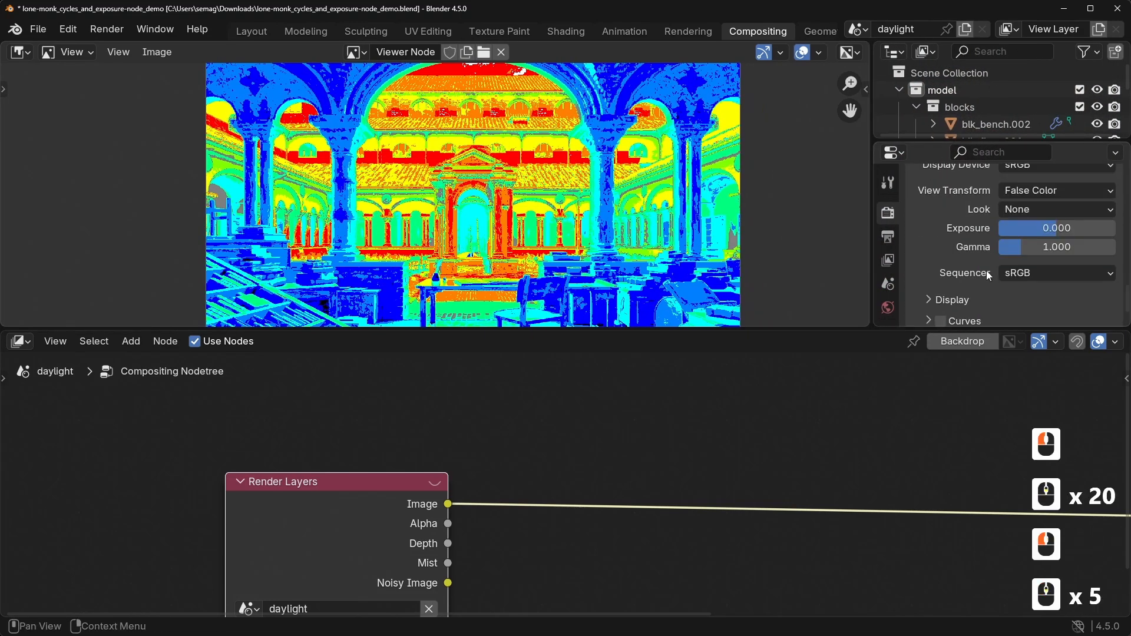
Try the Standard view transform, return to False Color, and set the view transform to Raw.
{"action": "left_click", "coordinate": [1050, 194]}
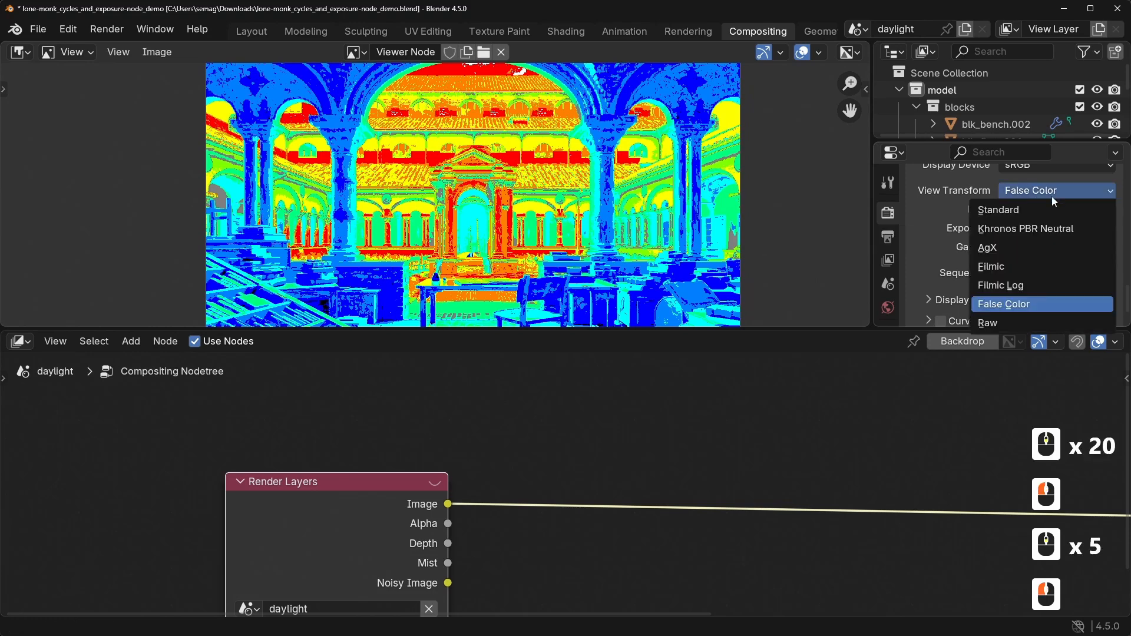
{"action": "left_click", "coordinate": [1042, 211]}
{"action": "left_click", "coordinate": [1047, 196]}
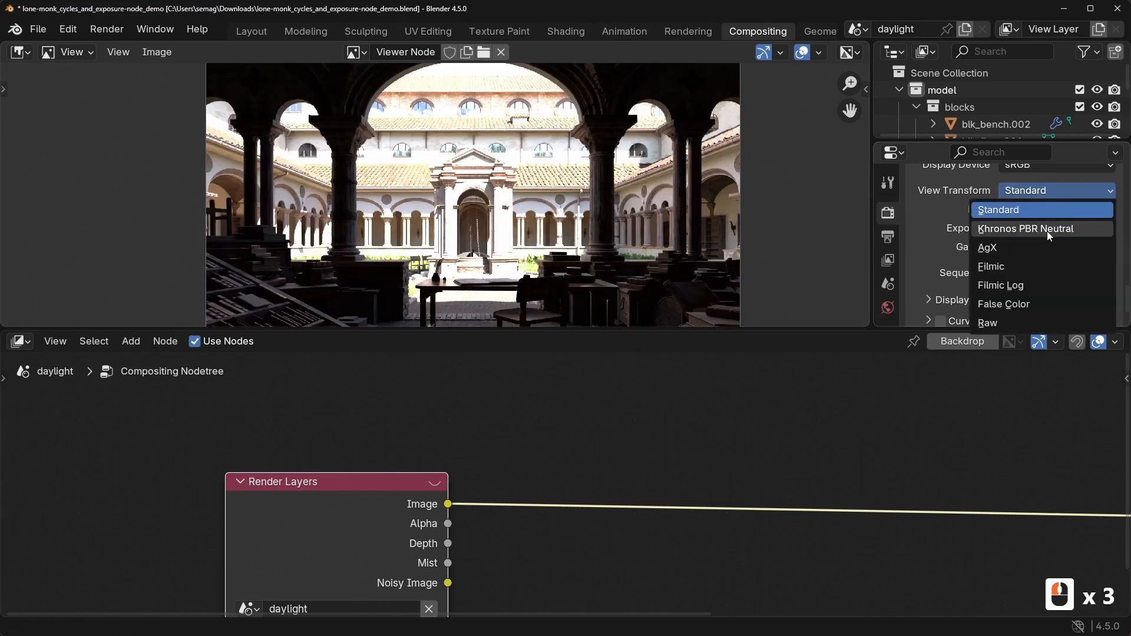
{"action": "left_click", "coordinate": [1004, 304]}
{"action": "left_click", "coordinate": [1077, 196]}
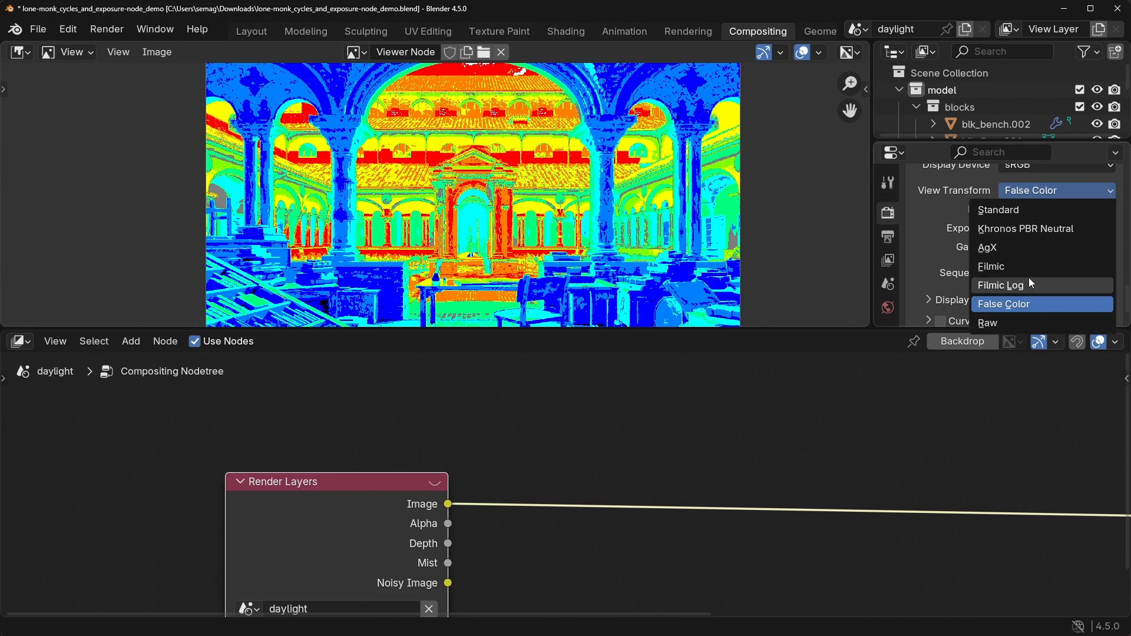
{"action": "left_click", "coordinate": [1028, 319]}
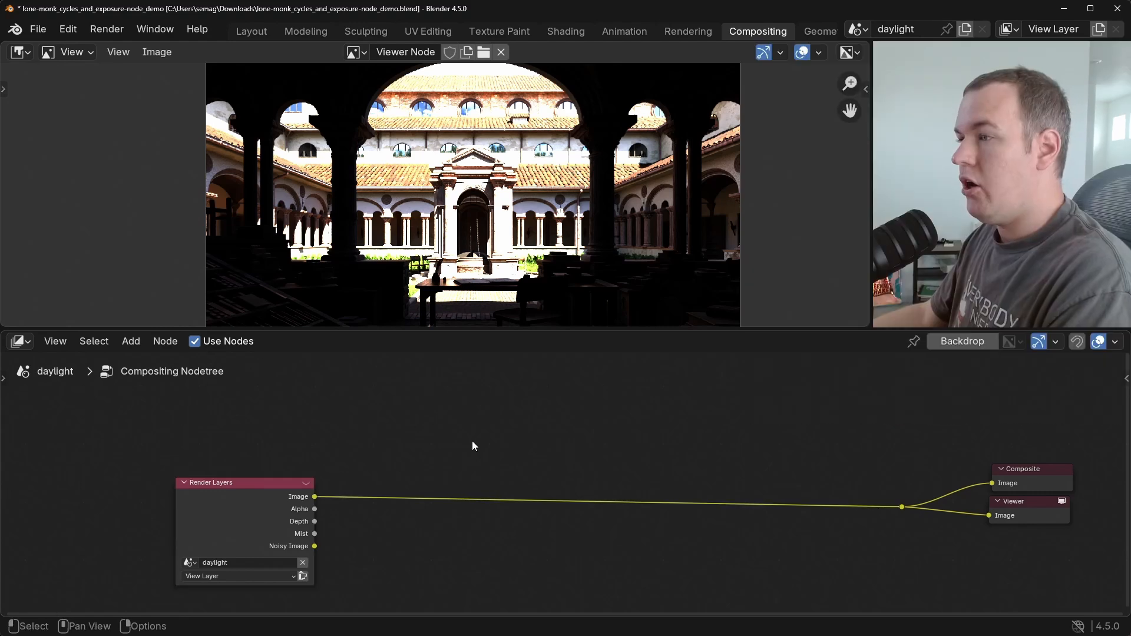
{"action": "key", "text": "a"}
{"action": "key", "text": "Escape"}
{"action": "left_click", "coordinate": [132, 341]}
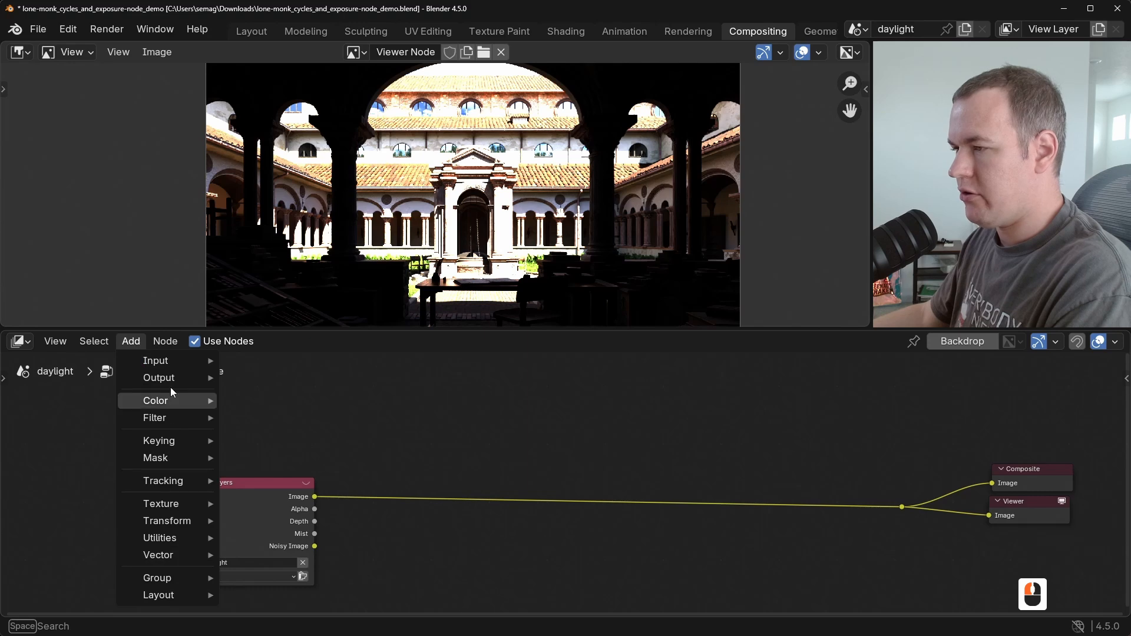
{"action": "mouse_move", "coordinate": [181, 442]}
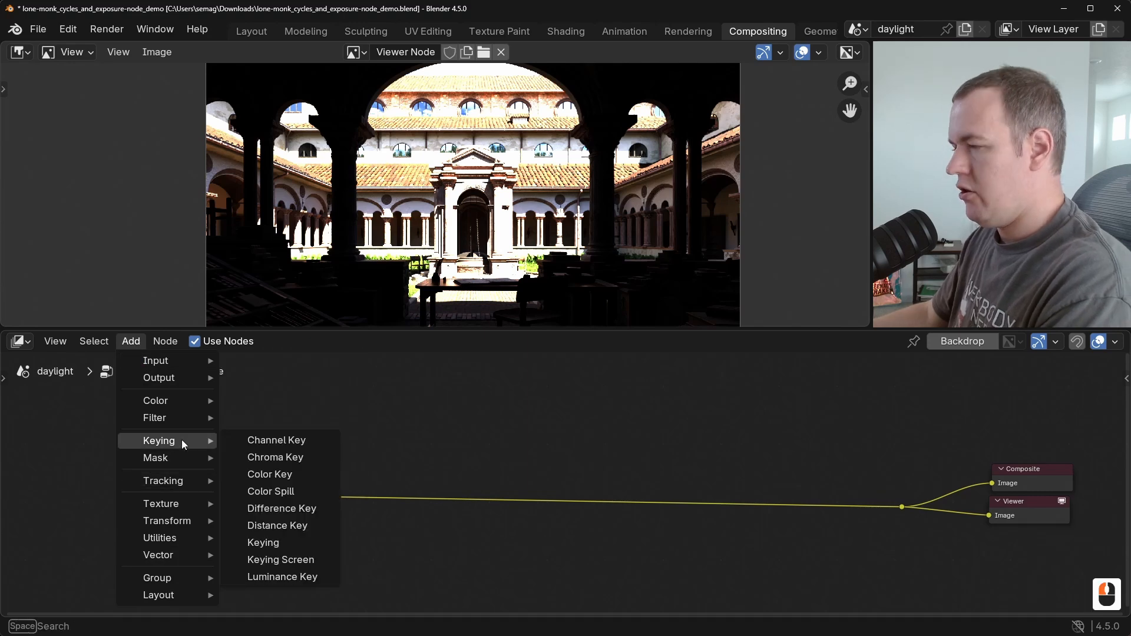
{"action": "type", "text": "f"}
{"action": "key", "text": "Escape"}
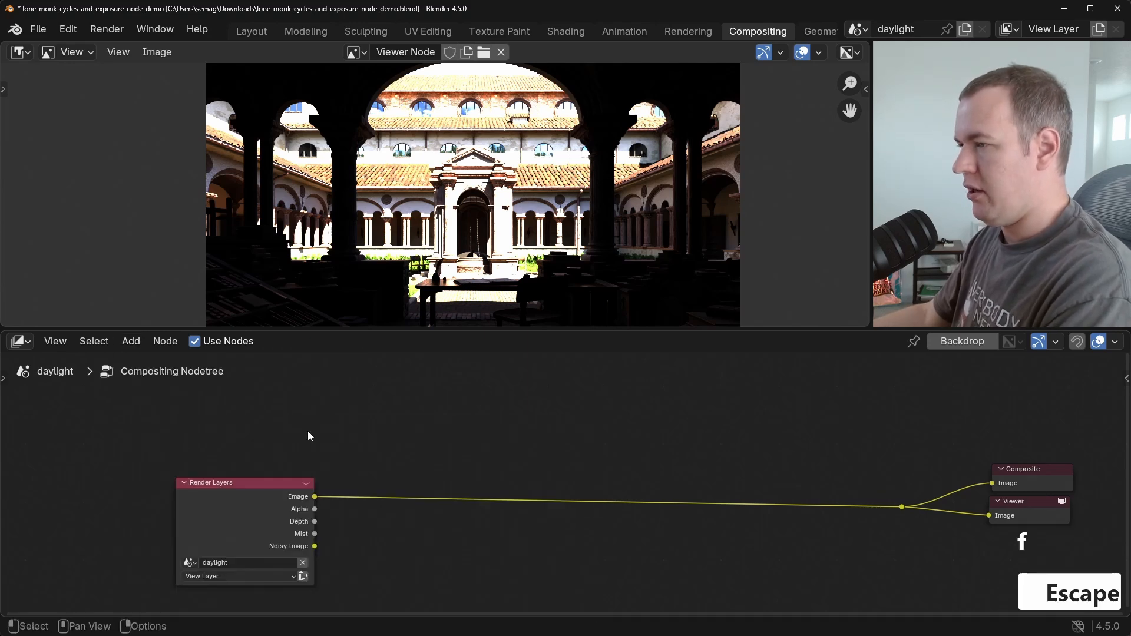
Add a Convert Colorspace node on the link between the Render Layers image output and the Composite and Viewer nodes.
{"action": "key", "text": "shift+a"}
{"action": "mouse_move", "coordinate": [474, 439]}
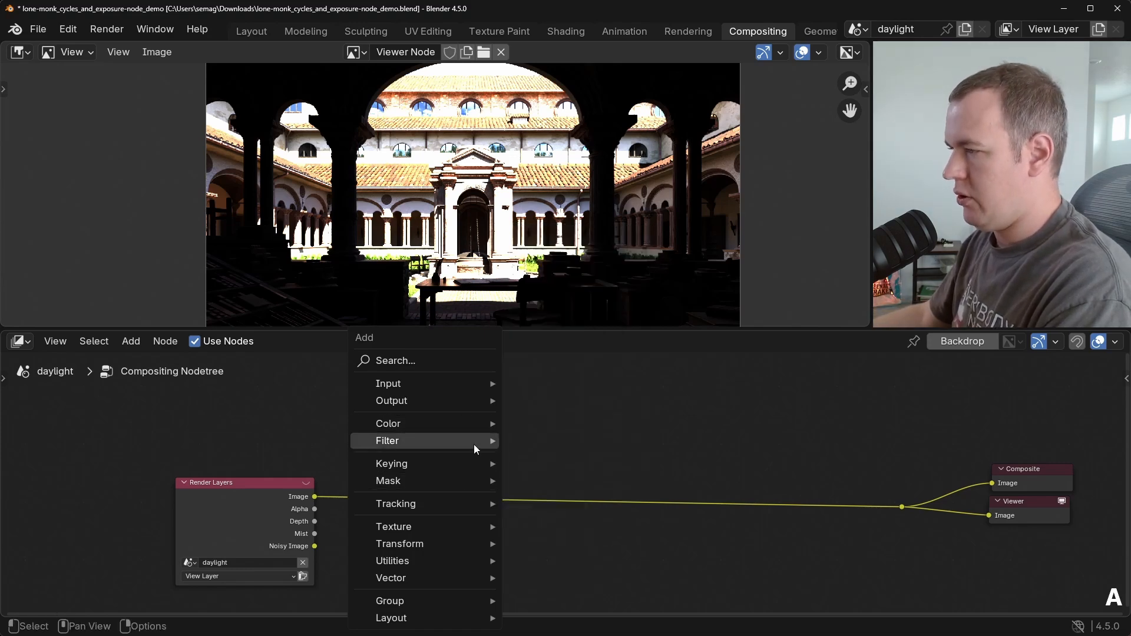
{"action": "mouse_move", "coordinate": [471, 418]}
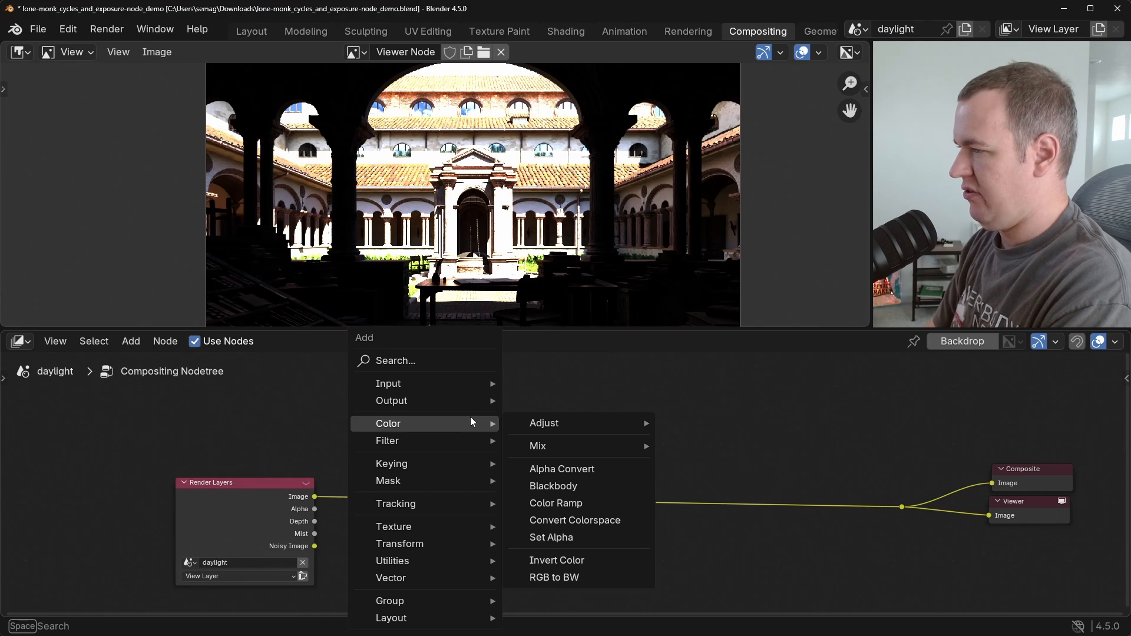
{"action": "type", "text": "colorspa"}
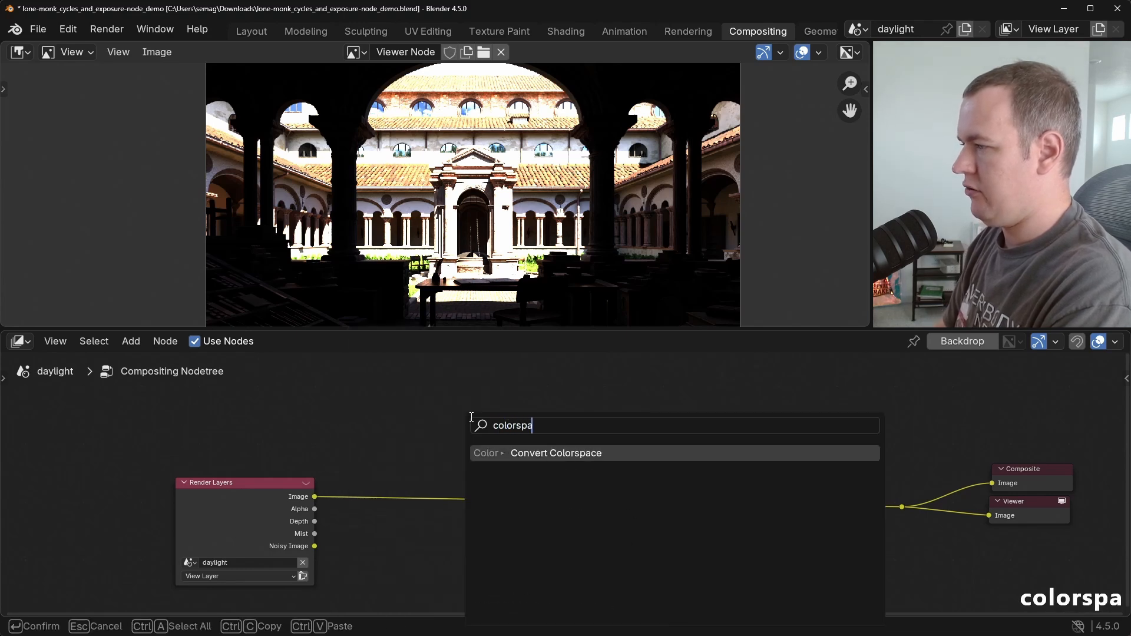
{"action": "key", "text": "Return"}
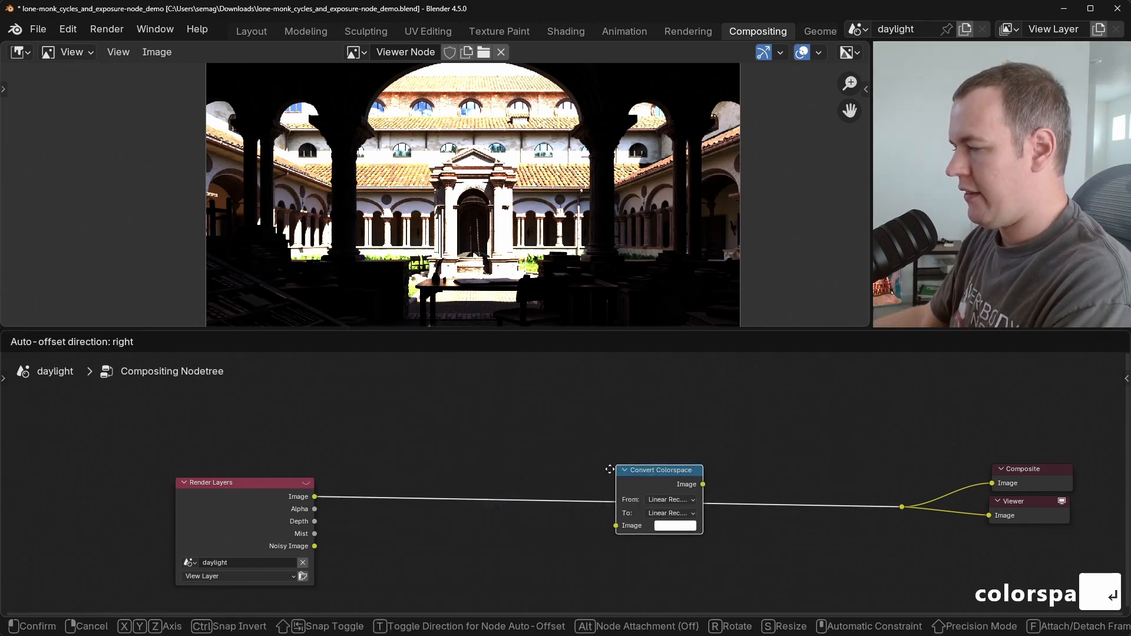
{"action": "left_click", "coordinate": [544, 475]}
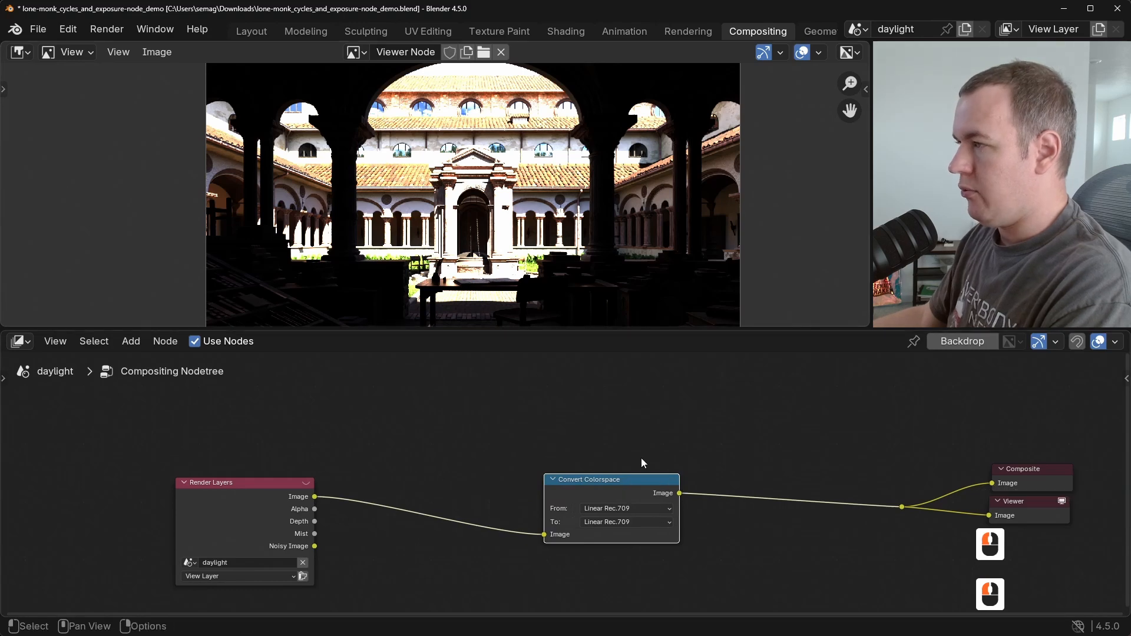
Try Khronos PBR Neutral sRGB as the Convert Colorspace node's target and settle on AgX Base sRGB, with Linear Rec.709 as the source.
{"action": "scroll", "coordinate": [660, 489], "scroll_direction": "up", "scroll_amount": 5}
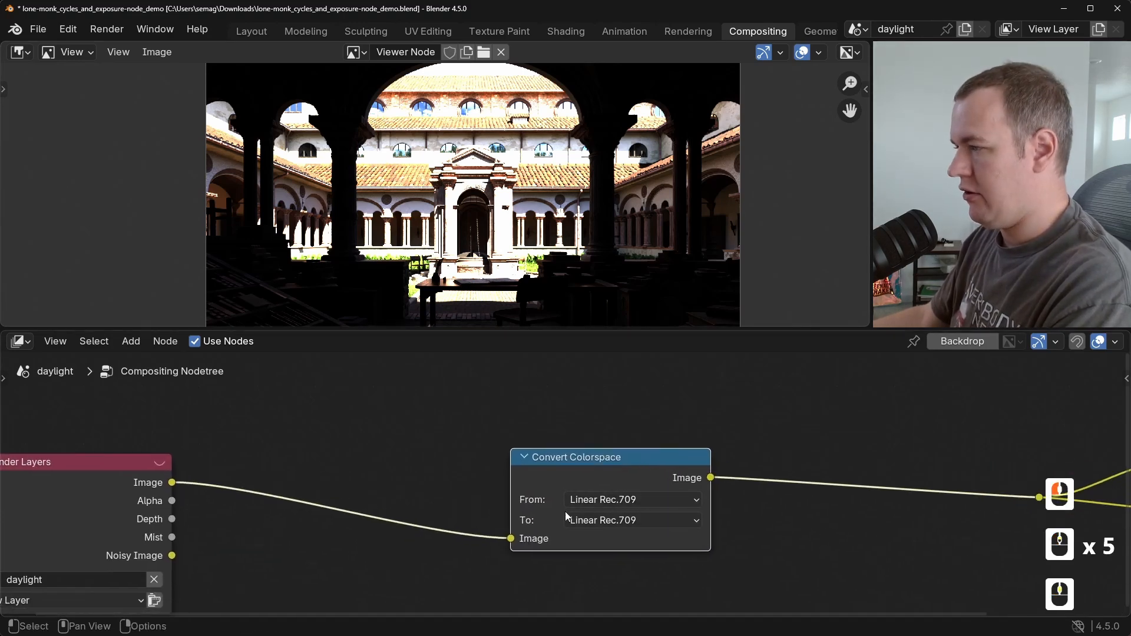
{"action": "left_click", "coordinate": [659, 496]}
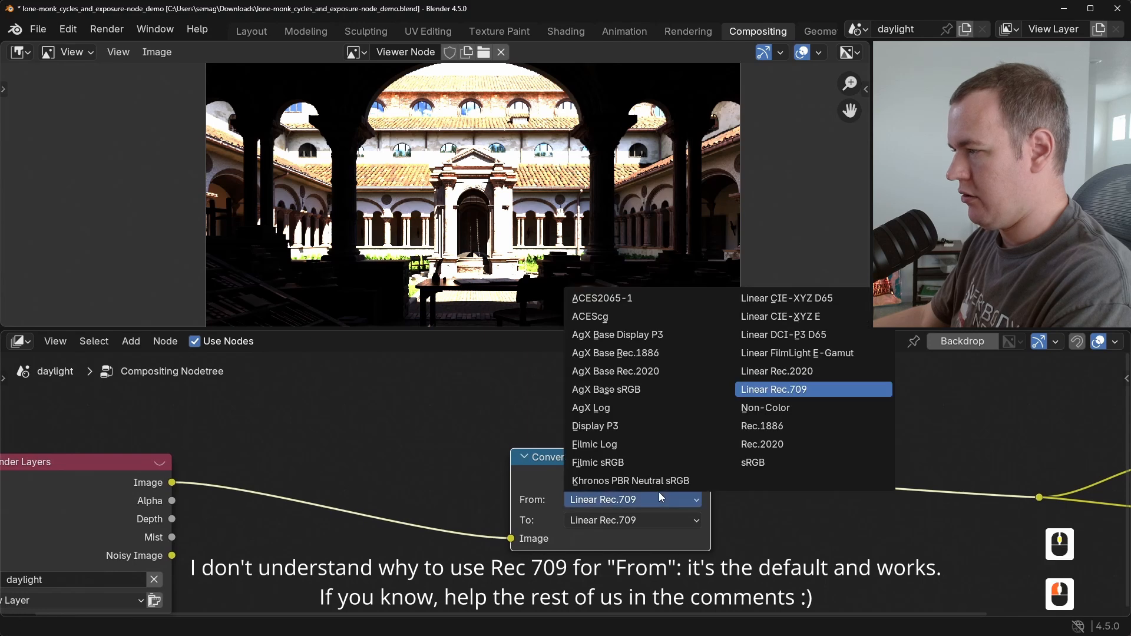
{"action": "left_click", "coordinate": [676, 497]}
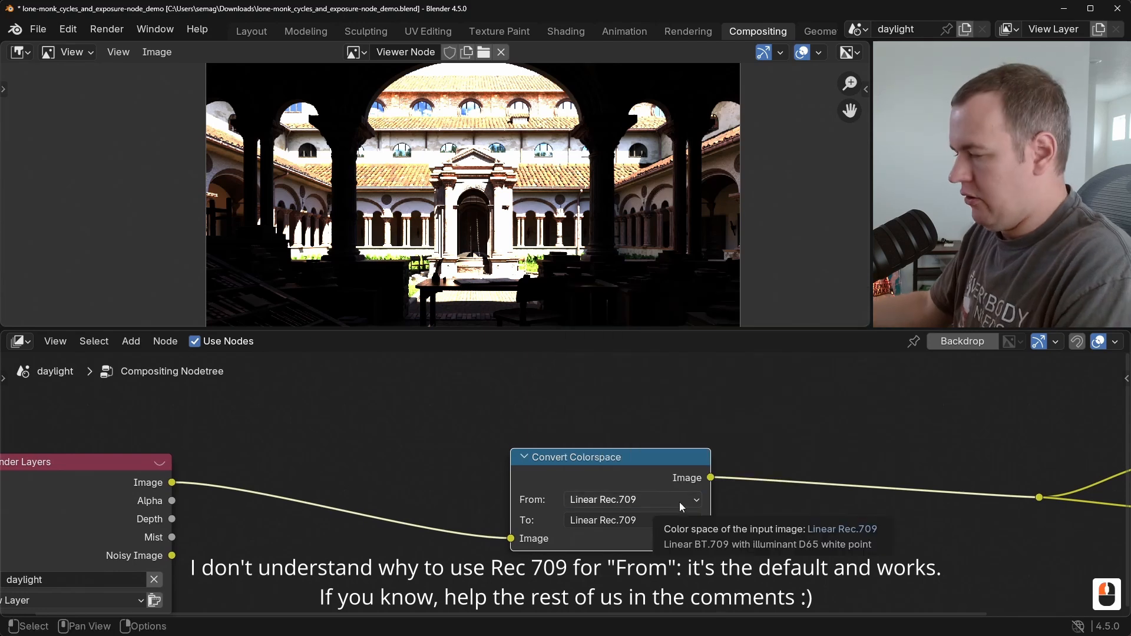
{"action": "left_click", "coordinate": [658, 524]}
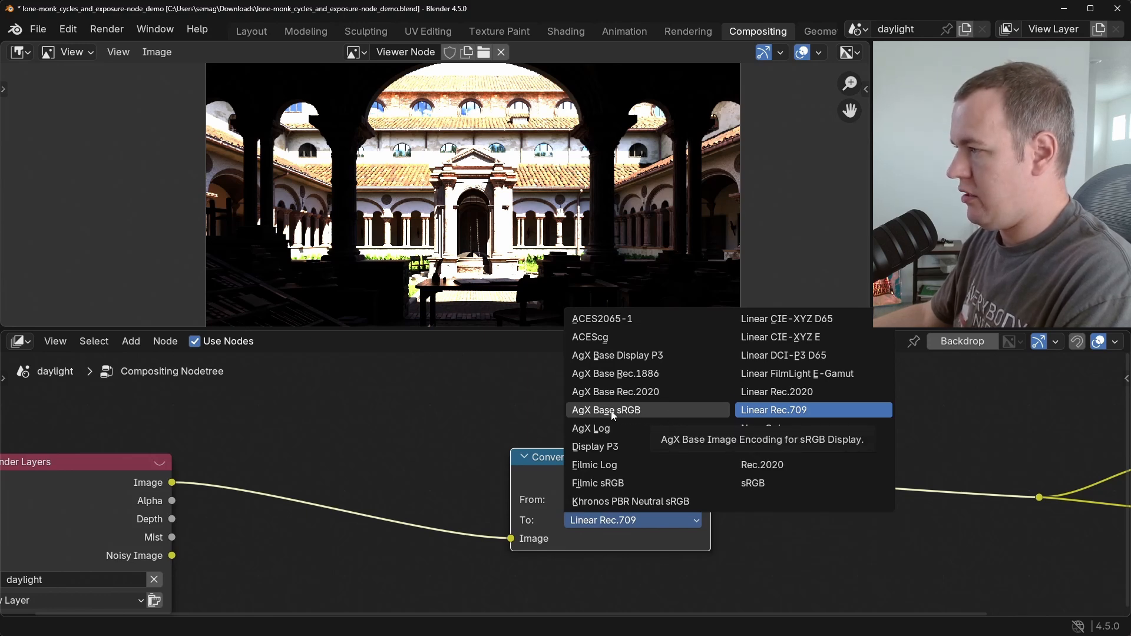
{"action": "left_click", "coordinate": [631, 503]}
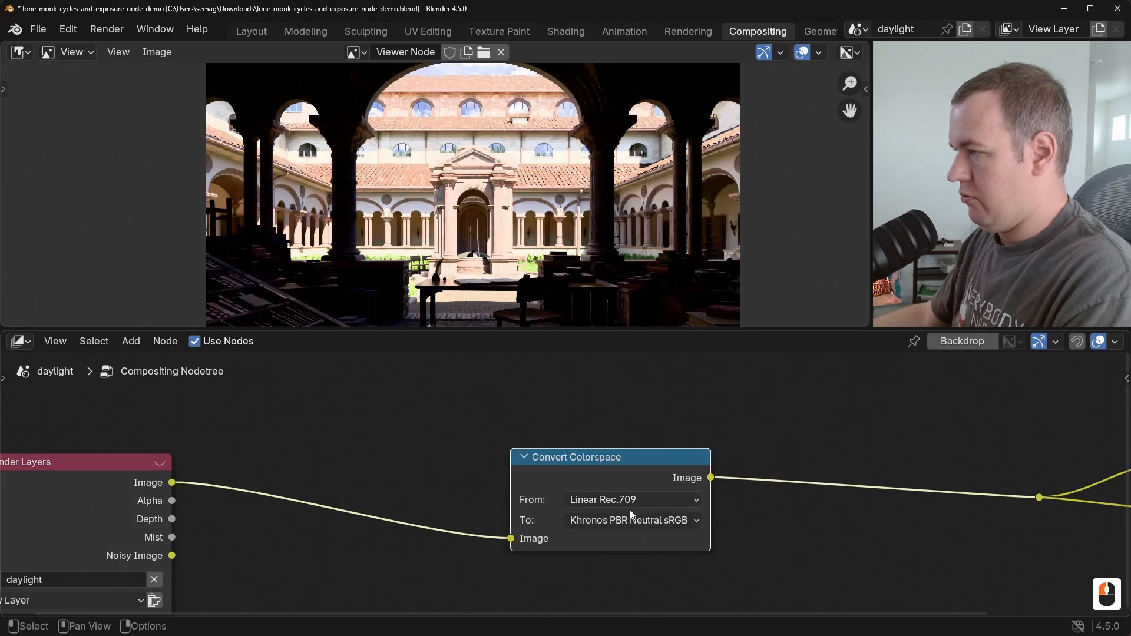
{"action": "left_click", "coordinate": [626, 519]}
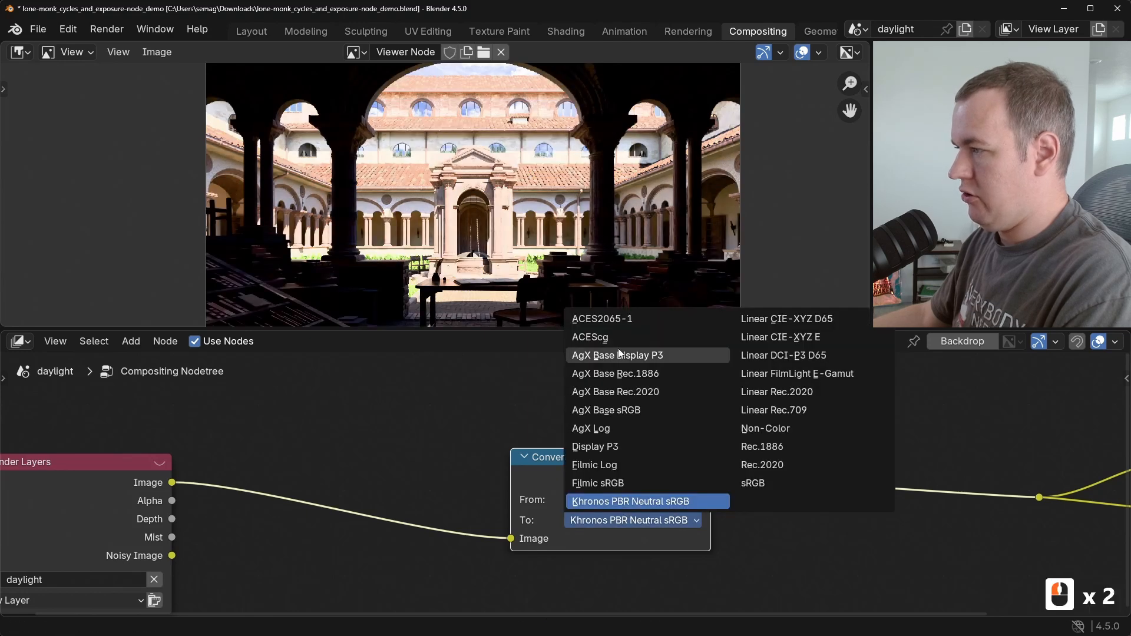
{"action": "left_click", "coordinate": [643, 410]}
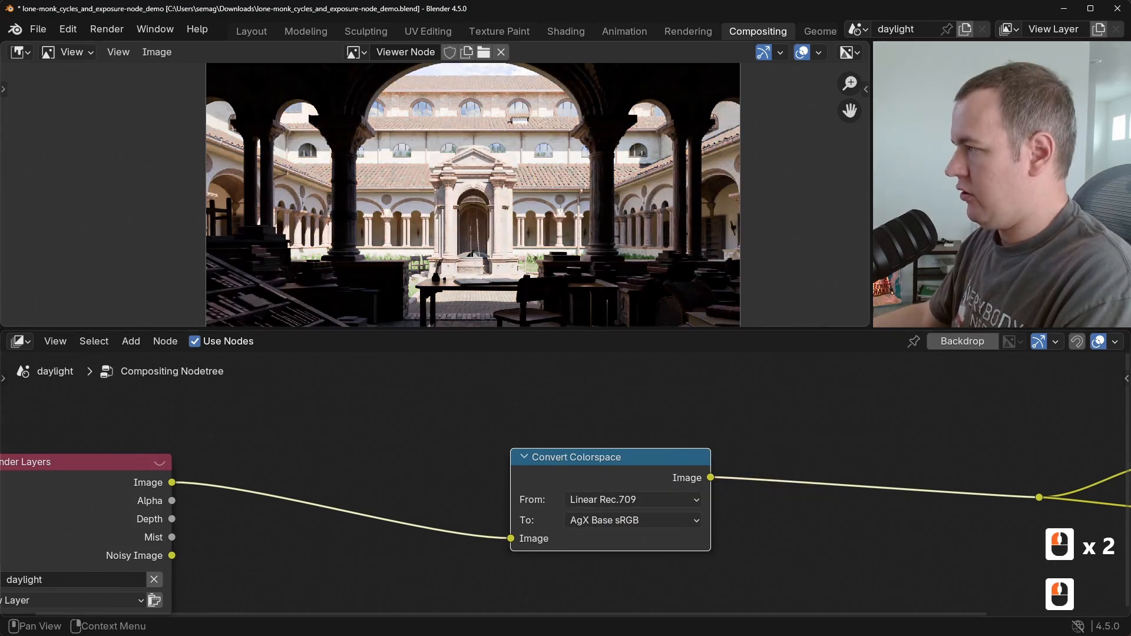
Add an Exposure node between the Render Layers and Convert Colorspace nodes and set its exposure to 4.
{"action": "scroll", "coordinate": [630, 482], "scroll_direction": "down", "scroll_amount": 2}
{"action": "scroll", "coordinate": [566, 495], "scroll_direction": "down", "scroll_amount": 3}
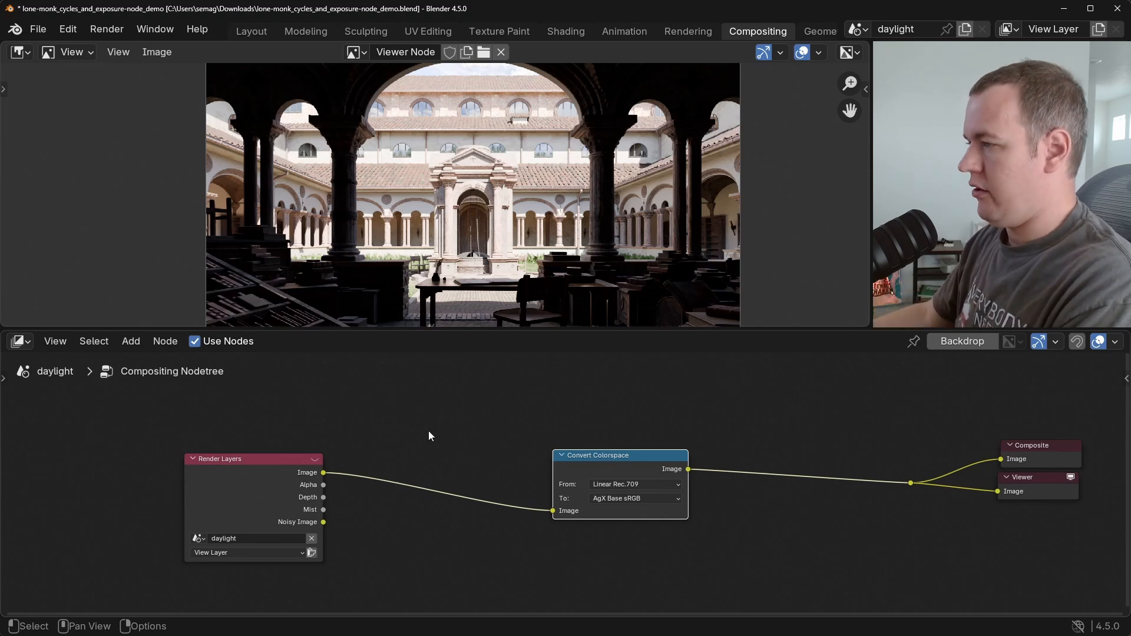
{"action": "key", "text": "shift+a"}
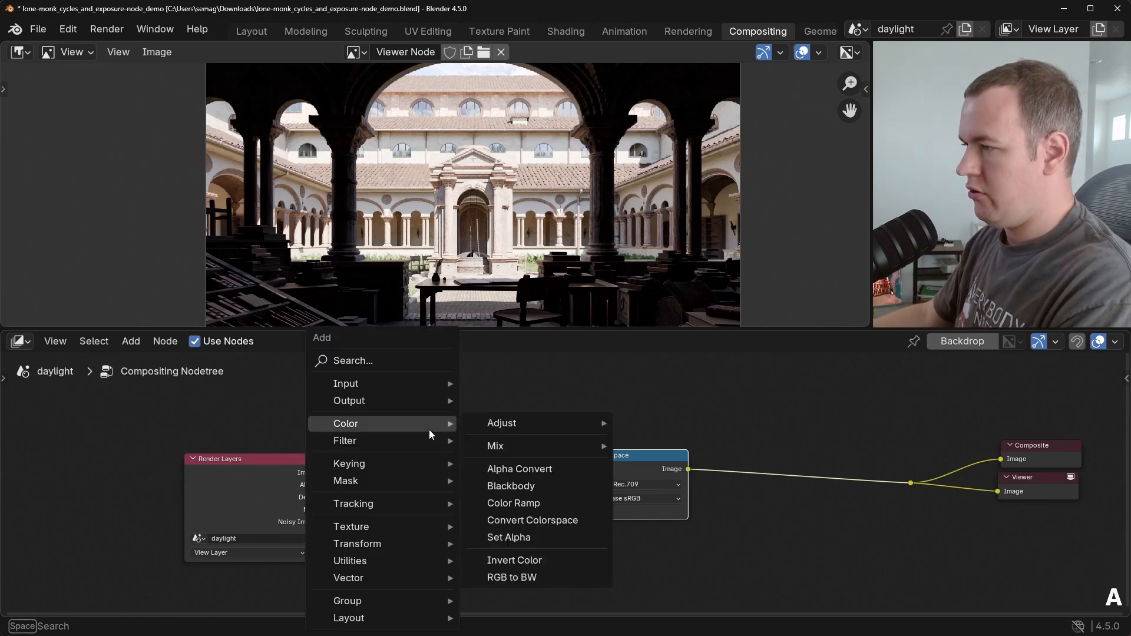
{"action": "type", "text": "ex"}
{"action": "key", "text": "Return"}
{"action": "left_click", "coordinate": [394, 460]}
{"action": "middle_click_drag", "start_coordinate": [394, 460], "coordinate": [486, 444]}
{"action": "left_click", "coordinate": [526, 488]}
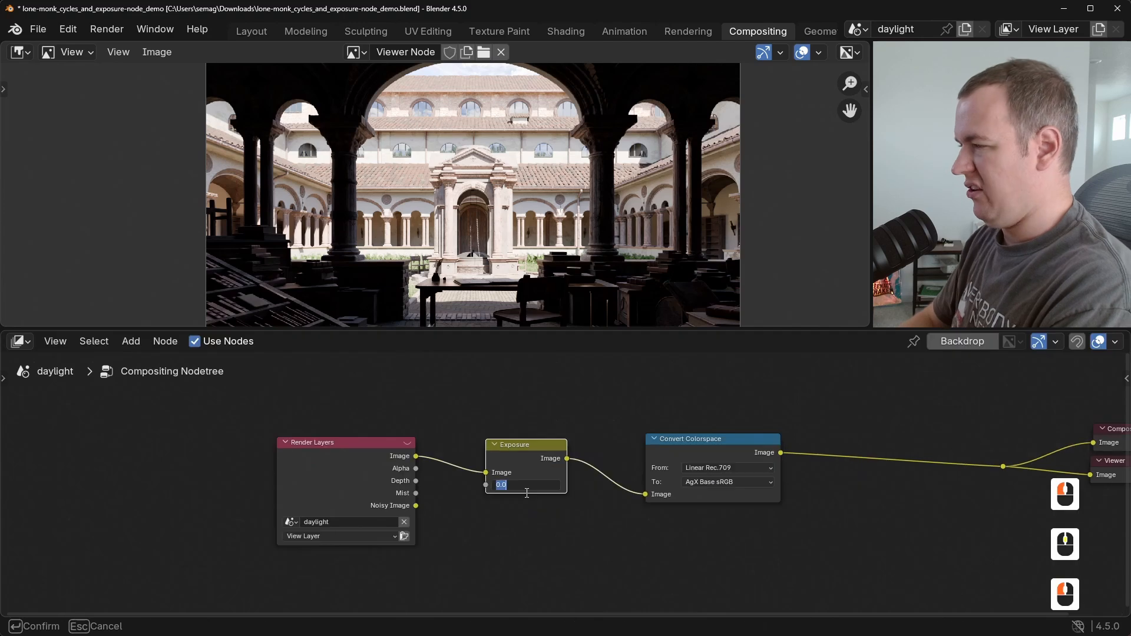
{"action": "type", "text": "4"}
{"action": "key", "text": "Return"}
{"action": "scroll", "coordinate": [433, 191], "scroll_direction": "up", "scroll_amount": 2}
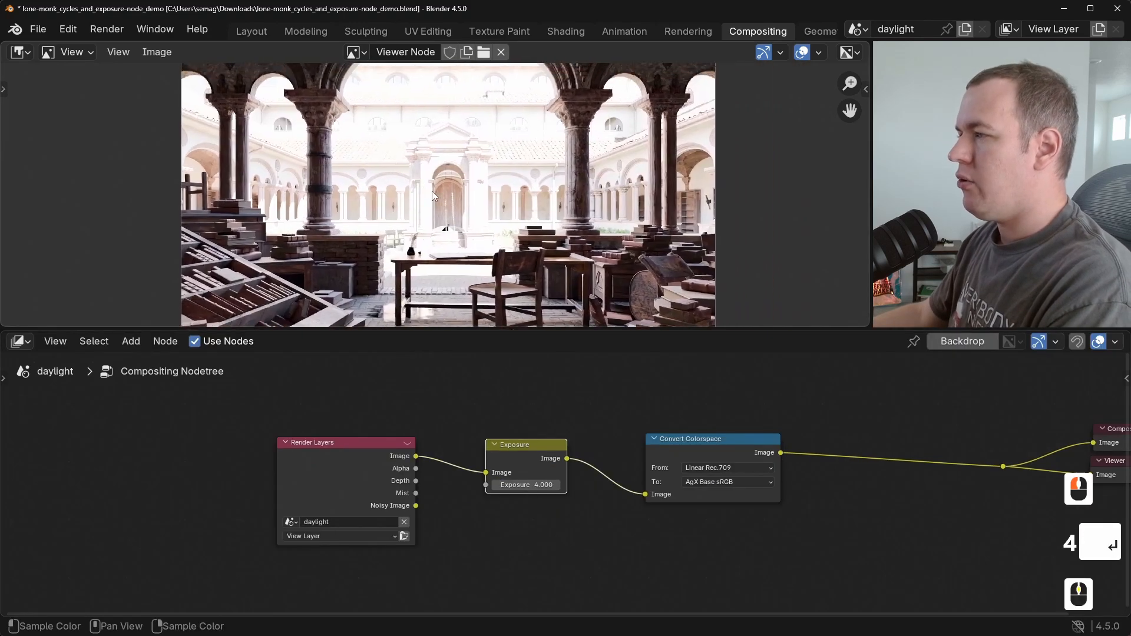
{"action": "scroll", "coordinate": [449, 208], "scroll_direction": "down", "scroll_amount": 2}
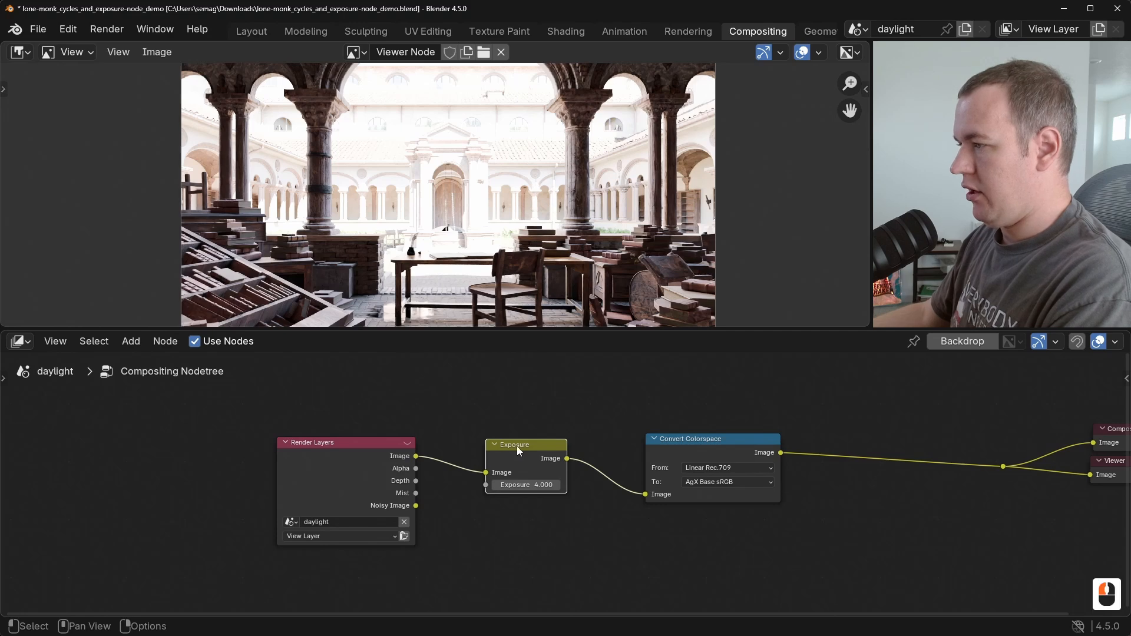
Mute the Exposure node and try an unmuted duplicate of it on the link after the Convert Colorspace node.
{"action": "key", "text": "m"}
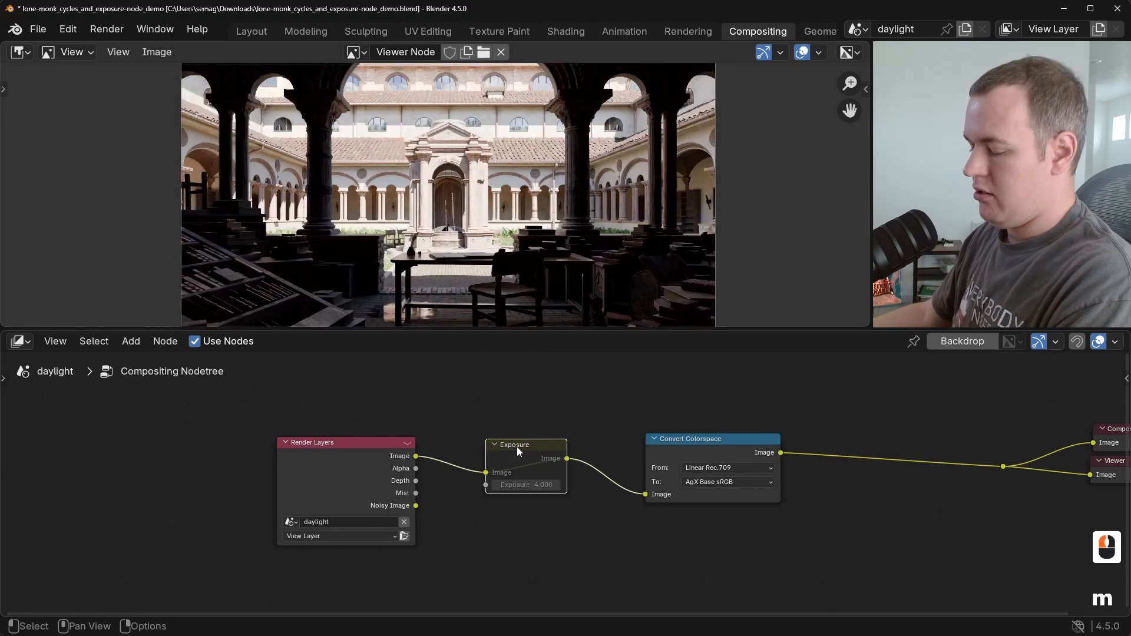
{"action": "key", "text": "shift+d"}
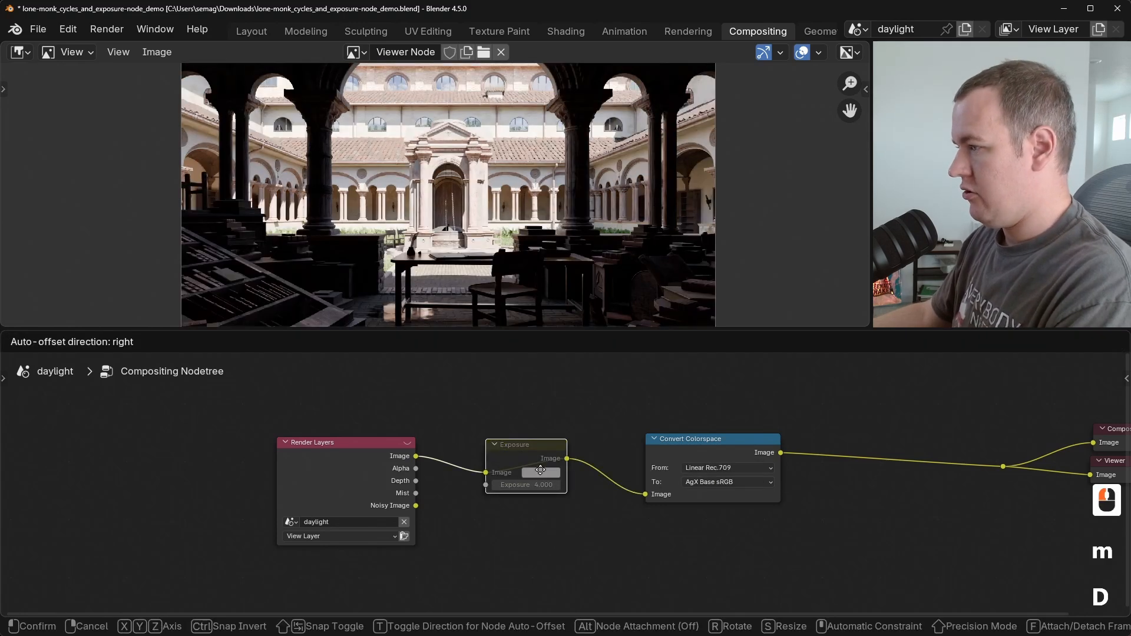
{"action": "left_click", "coordinate": [882, 450]}
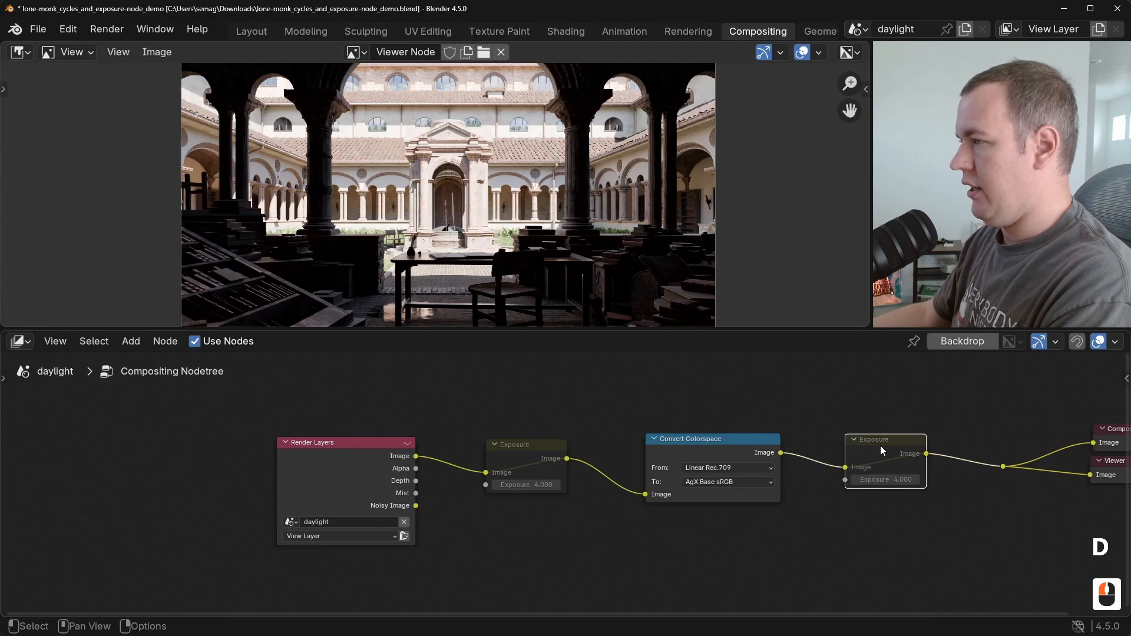
{"action": "key", "text": "m"}
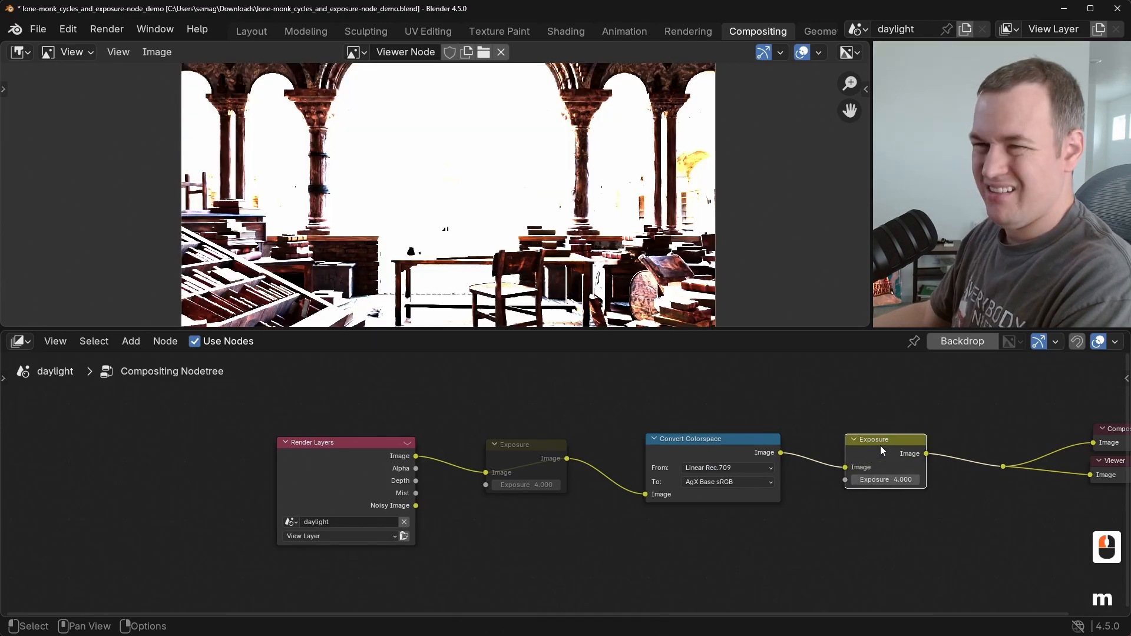
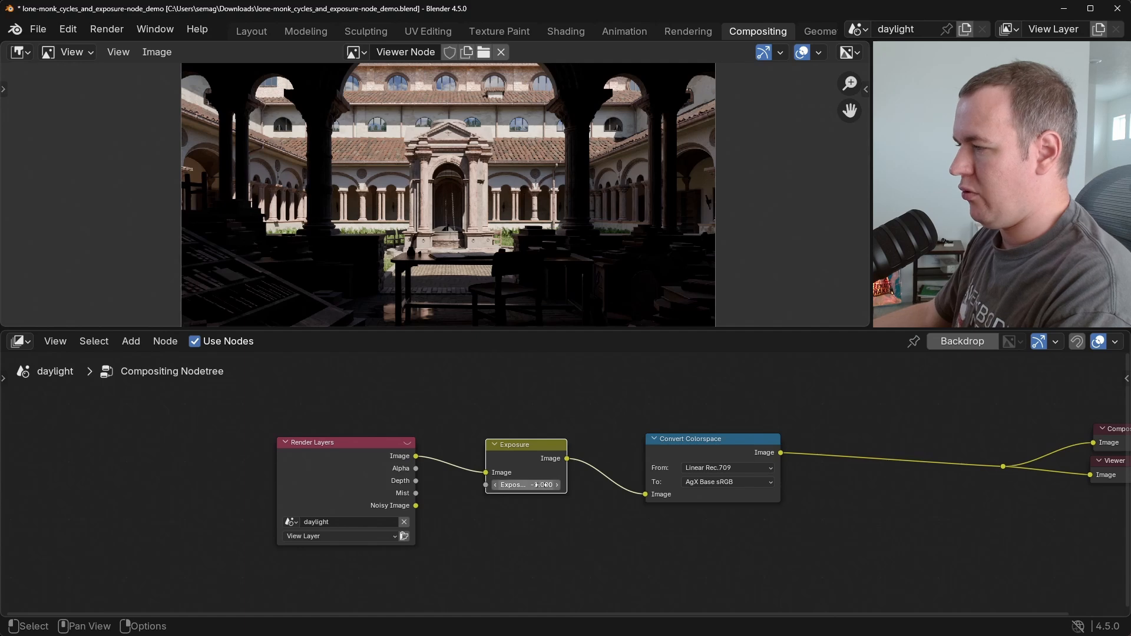
Reset the Exposure node's exposure to 0 and raise it to 1.
{"action": "left_click", "coordinate": [542, 485]}
{"action": "type", "text": "0"}
{"action": "key", "text": "Return"}
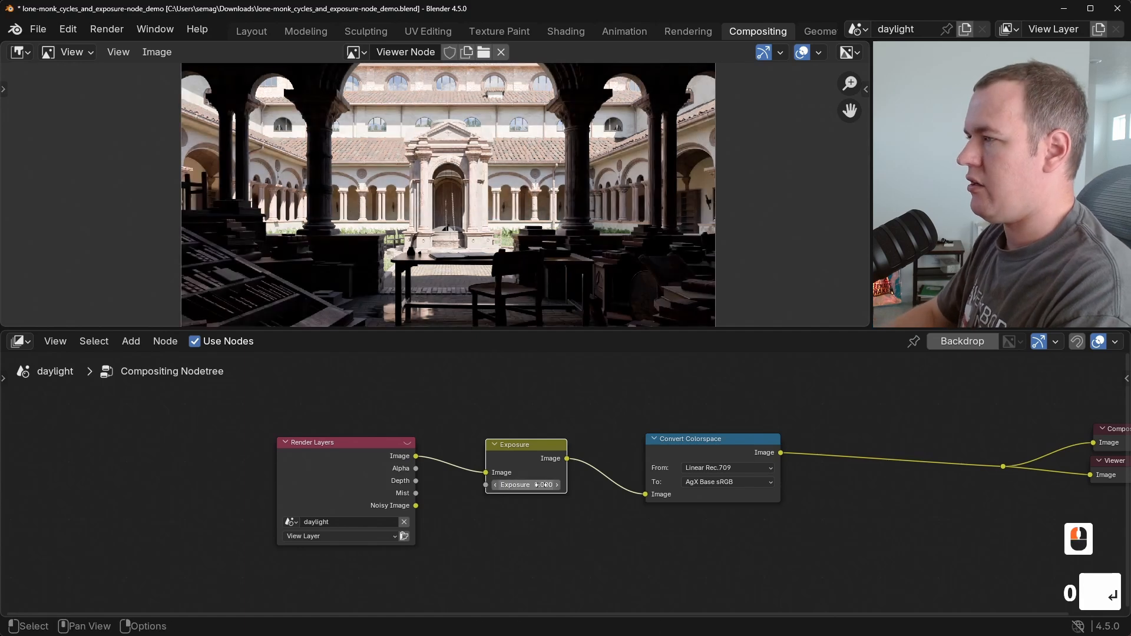
{"action": "left_click", "coordinate": [526, 485]}
{"action": "left_click_drag", "start_coordinate": [526, 484], "coordinate": [566, 485]}
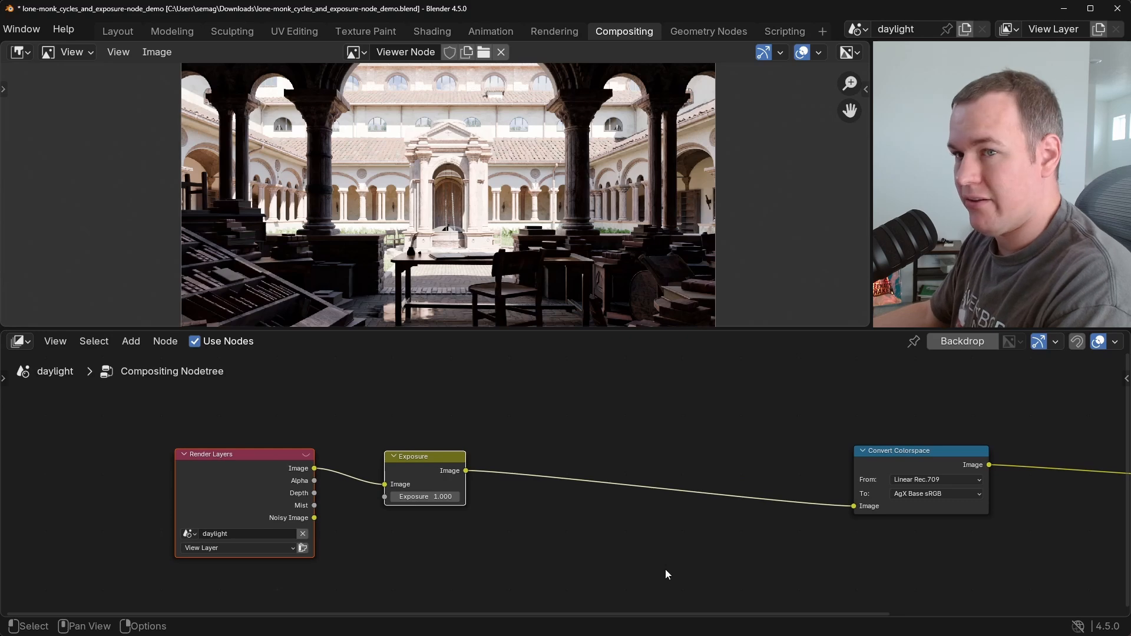
Add an unconnected Color Balance node below the link between the Exposure and Convert Colorspace nodes.
{"action": "middle_click_drag", "start_coordinate": [589, 524], "coordinate": [625, 459]}
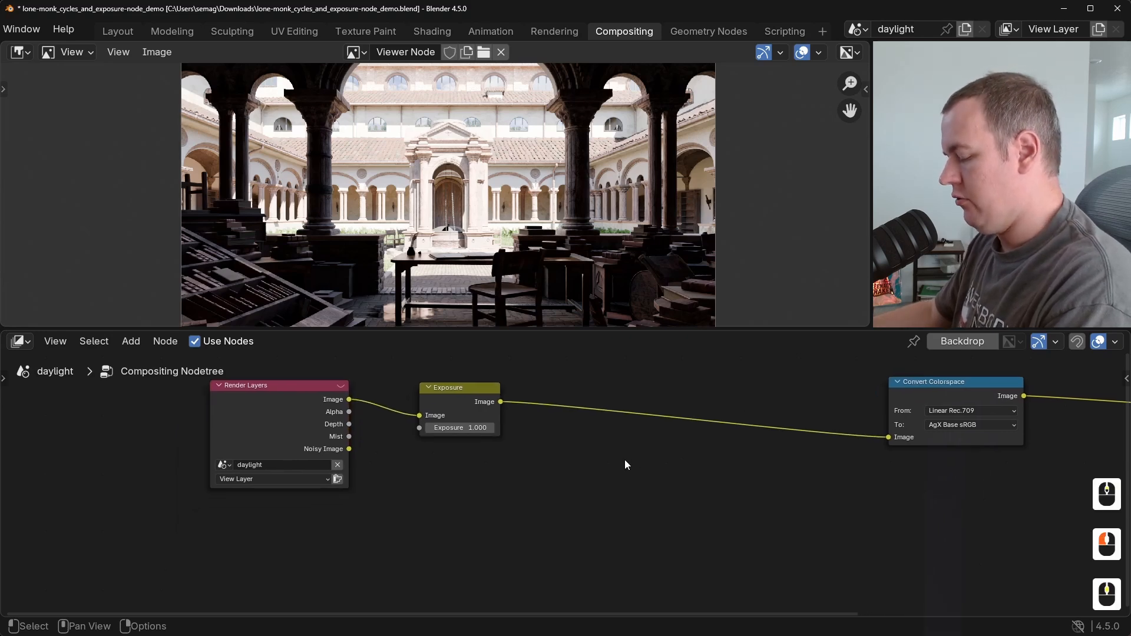
{"action": "key", "text": "shift+a"}
{"action": "type", "text": "col"}
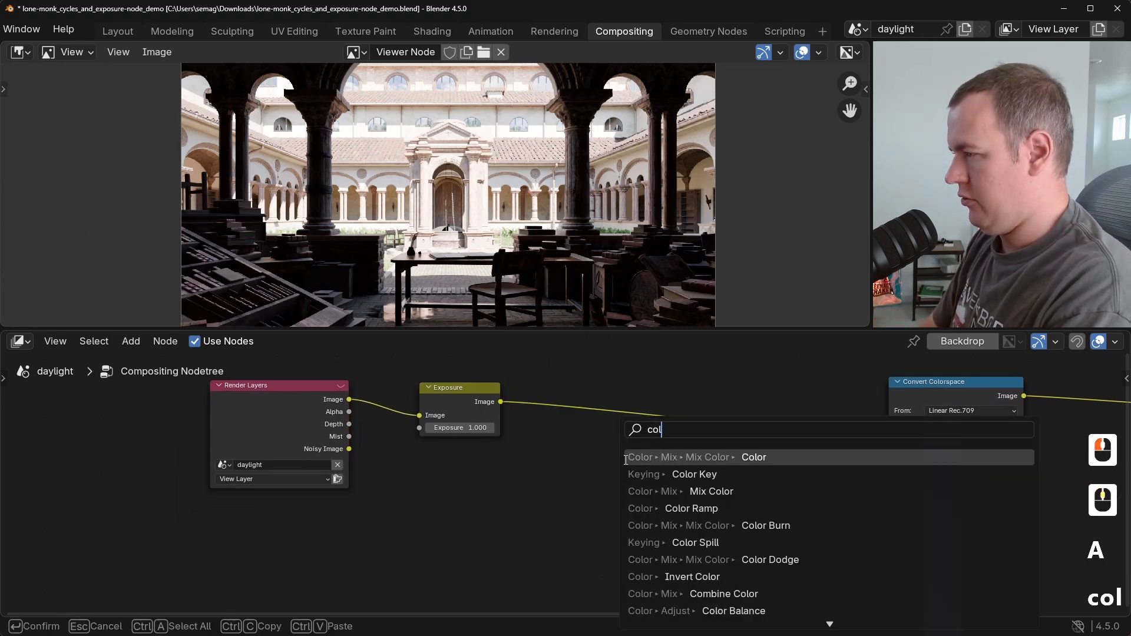
{"action": "type", "text": "or bala"}
{"action": "key", "text": "Return"}
{"action": "left_click", "coordinate": [709, 488]}
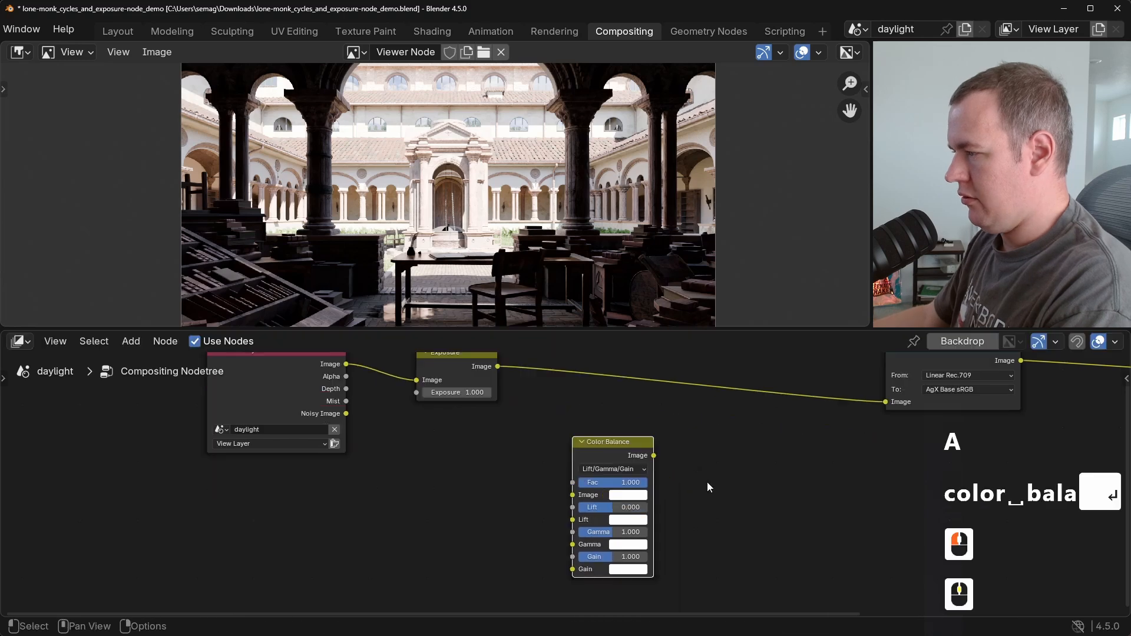
Add a linear Gradient Texture node with its Color output feeding the Color Balance node's Image input.
{"action": "middle_click_drag", "start_coordinate": [654, 465], "coordinate": [660, 450]}
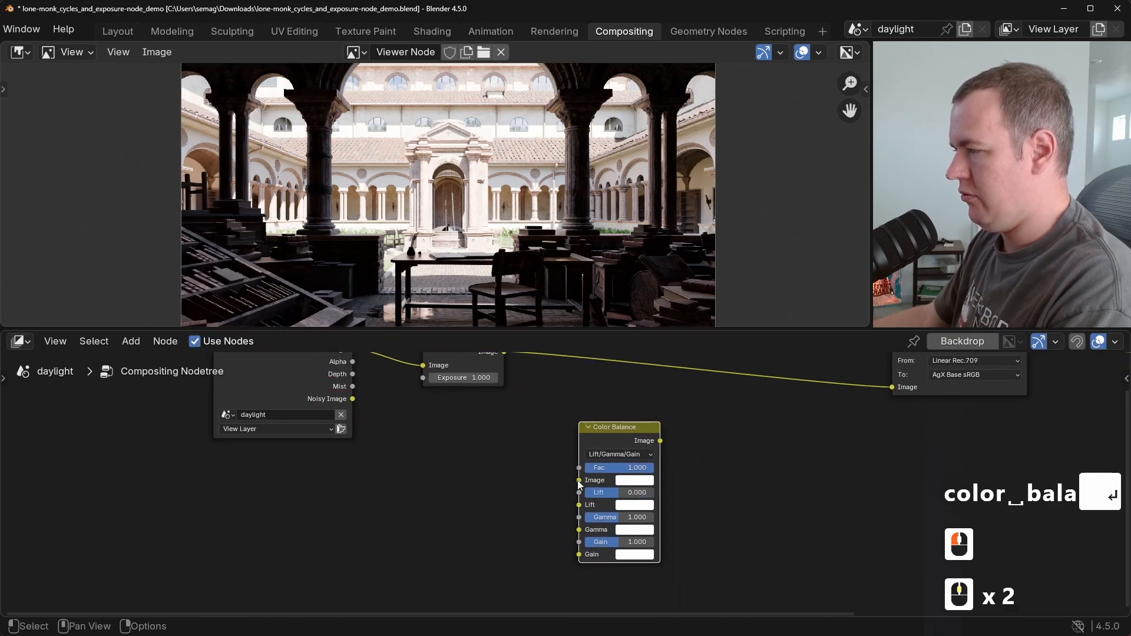
{"action": "left_click_drag", "start_coordinate": [579, 480], "coordinate": [541, 486]}
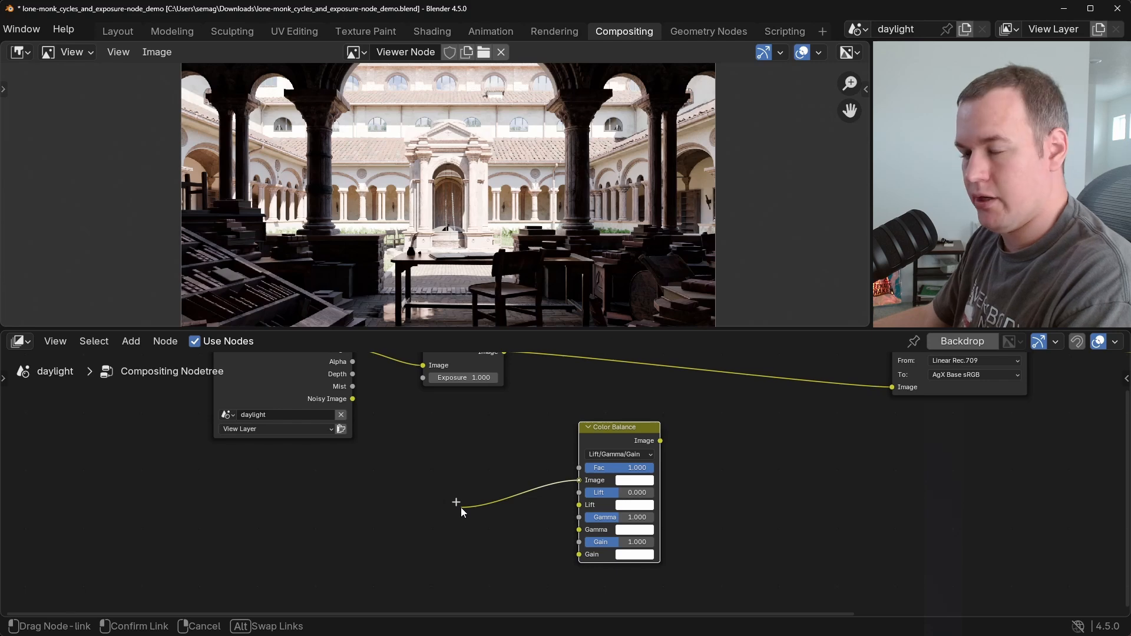
{"action": "left_click_drag", "start_coordinate": [461, 508], "coordinate": [460, 508]}
{"action": "type", "text": "gra"}
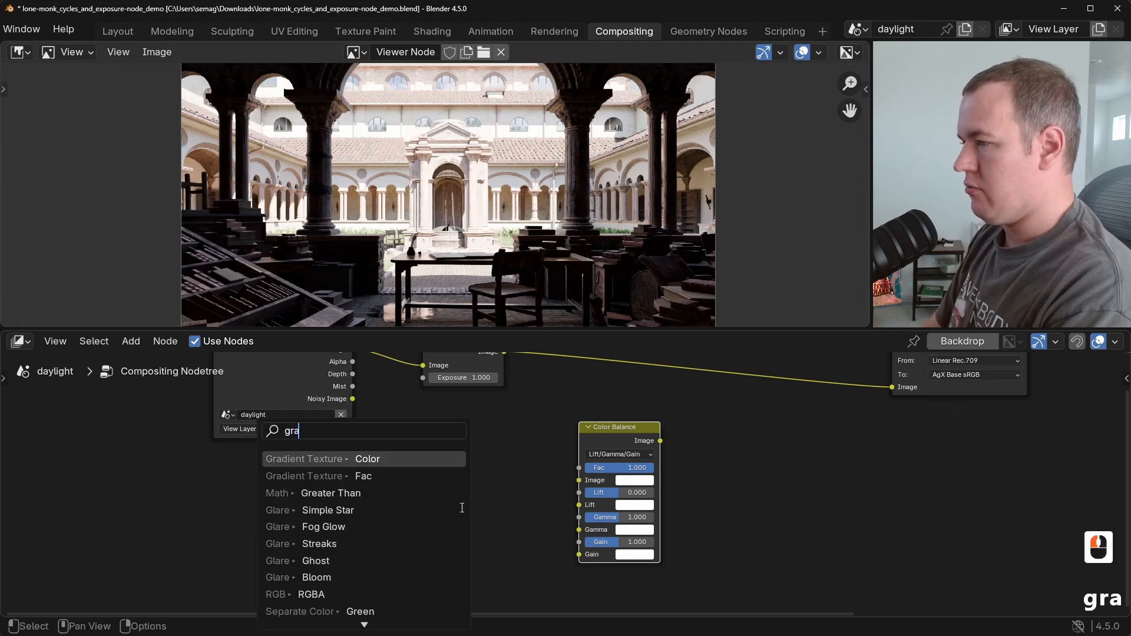
{"action": "type", "text": "di"}
{"action": "key", "text": "Return"}
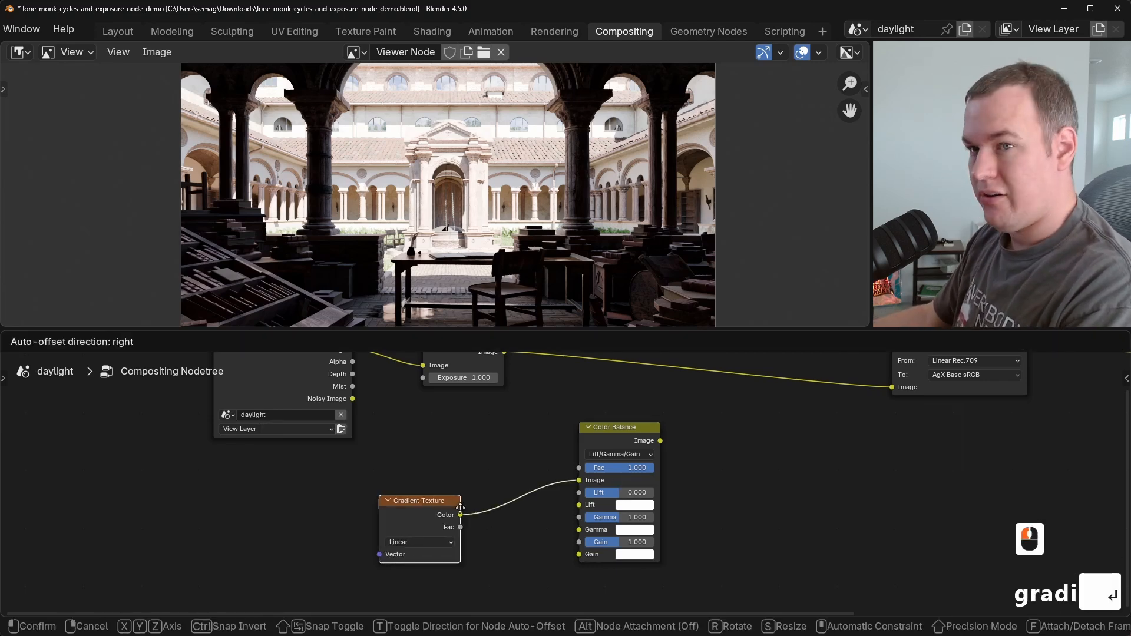
{"action": "left_click", "coordinate": [534, 486]}
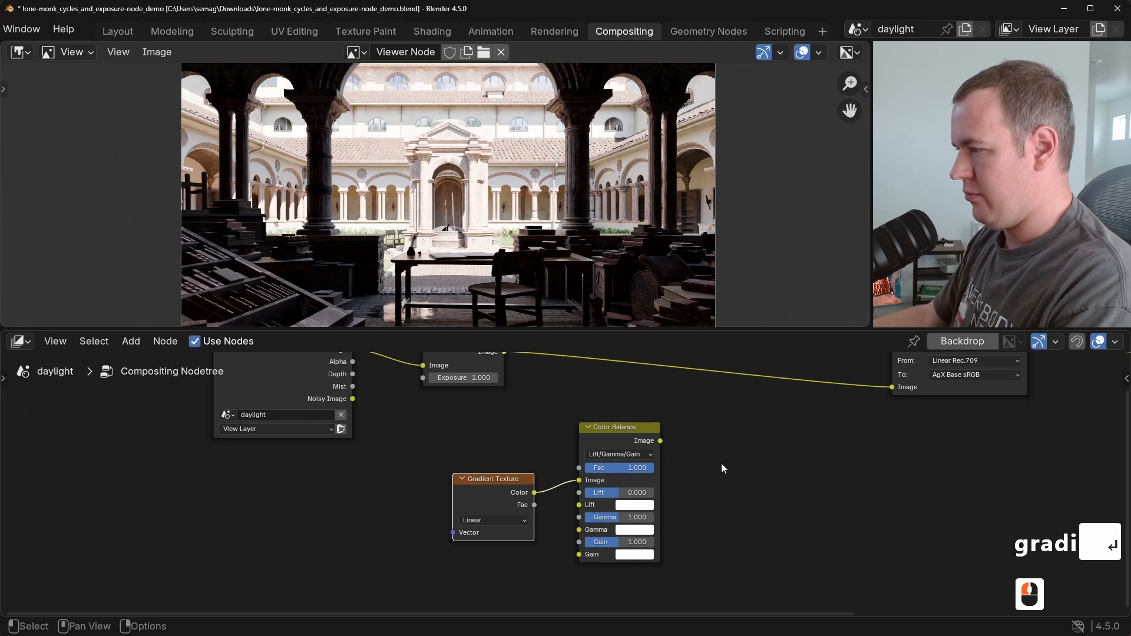
Set the Color Balance node's correction formula to Offset/Power/Slope (ASC-CDL) and widen the node.
{"action": "middle_click_drag", "start_coordinate": [721, 463], "coordinate": [754, 459]}
{"action": "scroll", "coordinate": [678, 454], "scroll_direction": "up", "scroll_amount": 4}
{"action": "left_click", "coordinate": [672, 446]}
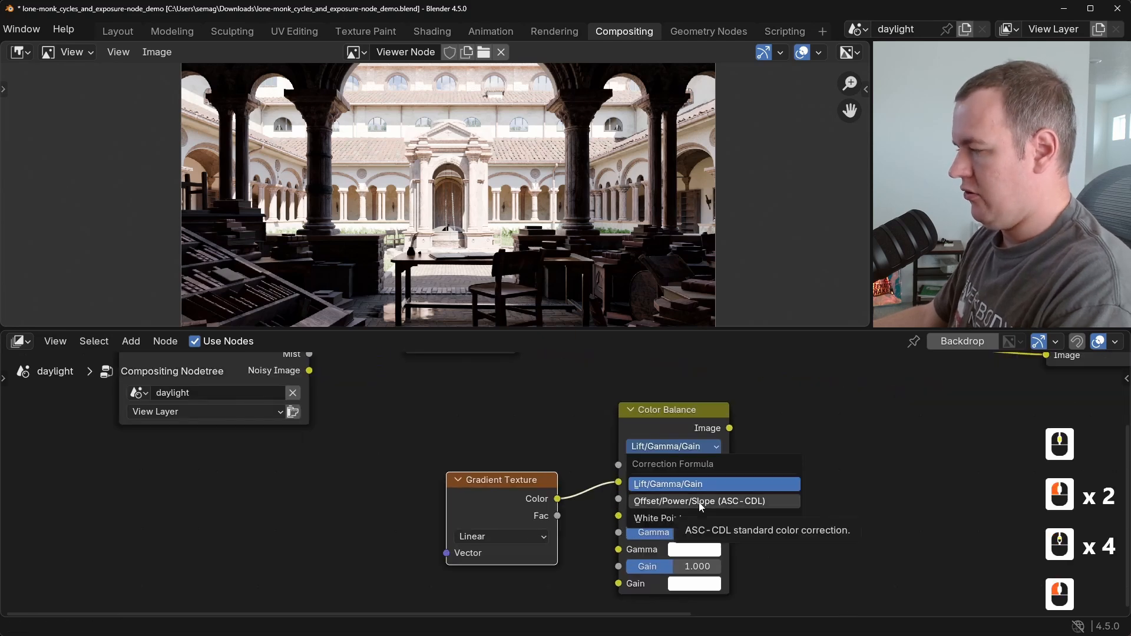
{"action": "left_click", "coordinate": [699, 502]}
{"action": "left_click_drag", "start_coordinate": [730, 417], "coordinate": [768, 416]}
Show the histogram and waveform scopes in the Image Editor's sidebar.
{"action": "key", "text": "n"}
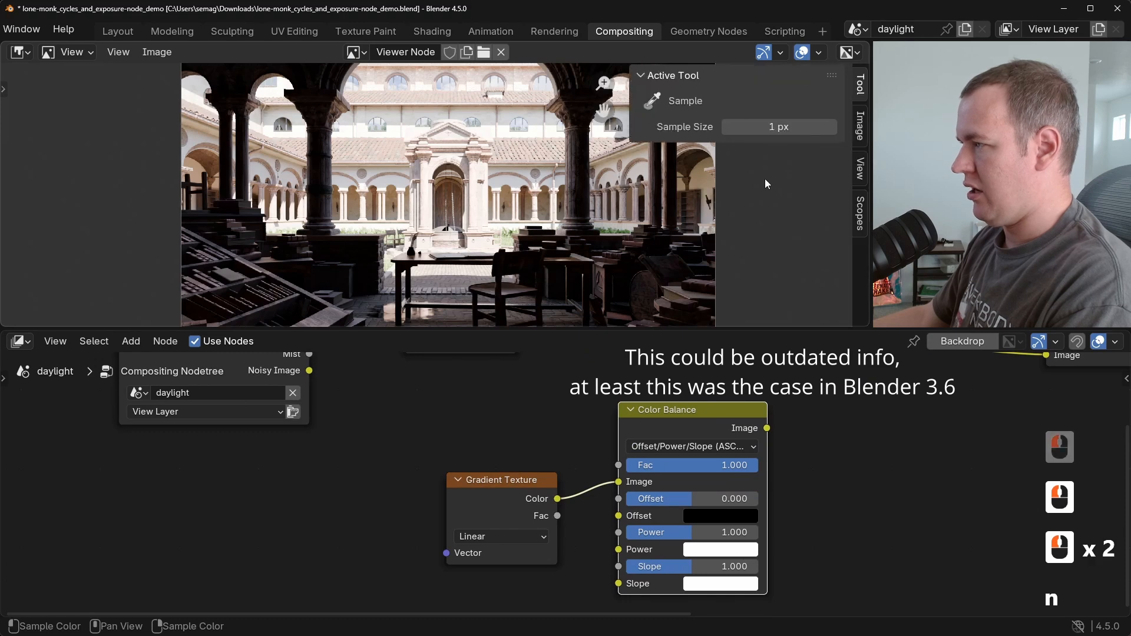
{"action": "left_click", "coordinate": [860, 214]}
Preview the Convert Colorspace, Exposure, Render Layers image and Mist outputs in the Viewer, and return the Viewer to the final reroute.
{"action": "key", "text": "Home"}
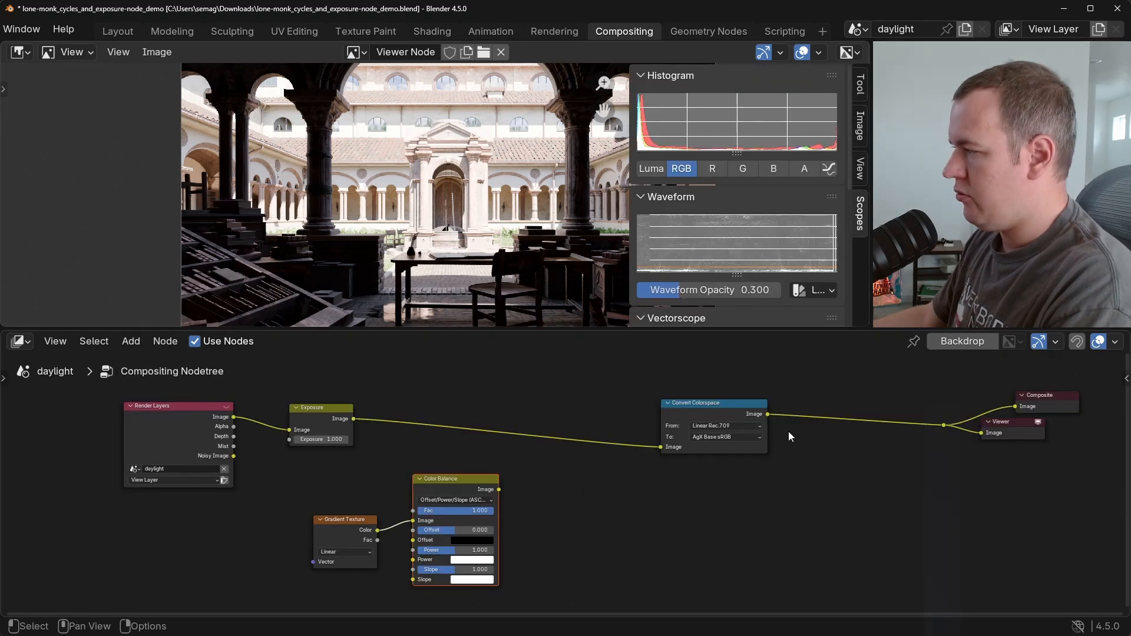
{"action": "left_click", "coordinate": [710, 414], "text": "ctrl+shift"}
{"action": "left_click", "coordinate": [317, 424], "text": "ctrl+shift"}
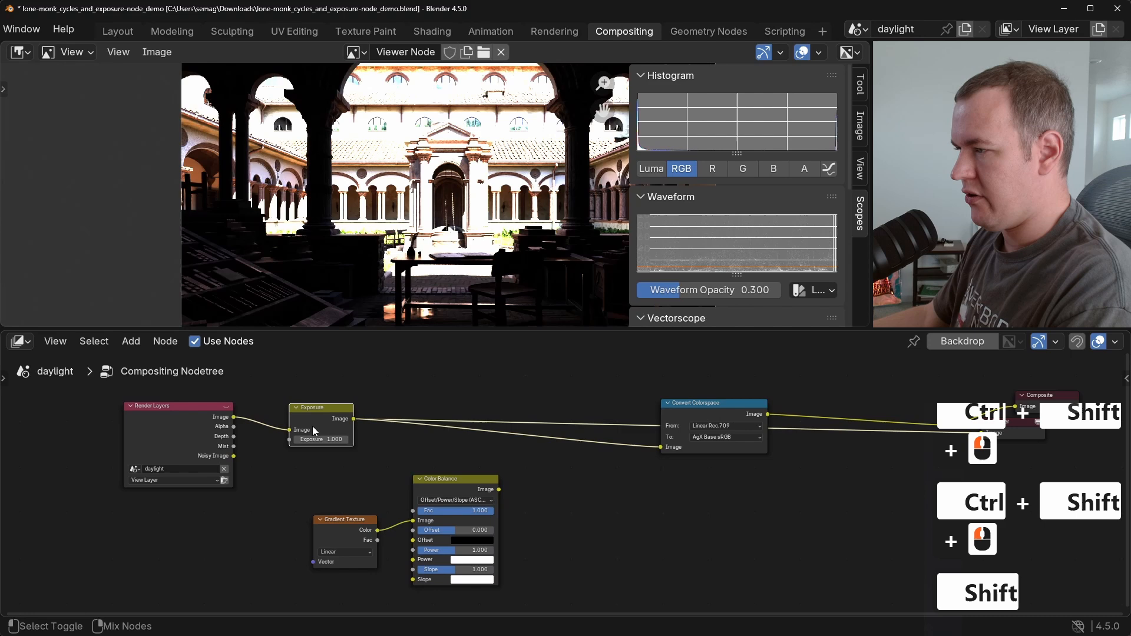
{"action": "left_click", "coordinate": [195, 416], "text": "ctrl+shift"}
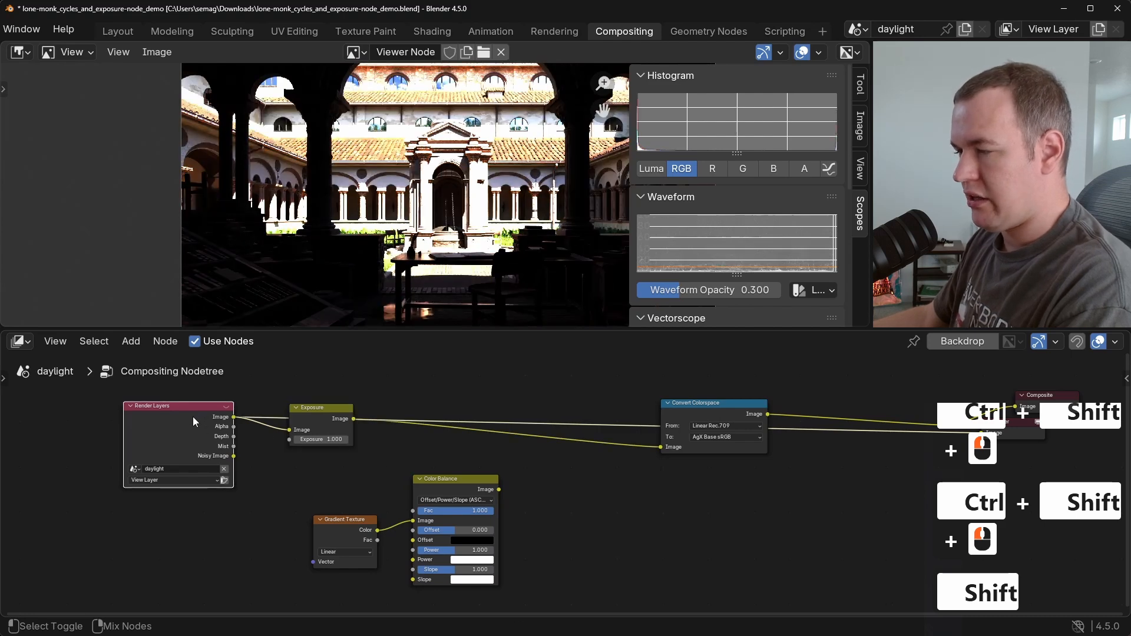
{"action": "left_click", "coordinate": [192, 416], "text": "ctrl+shift"}
{"action": "left_click", "coordinate": [192, 416], "text": "ctrl+shift"}
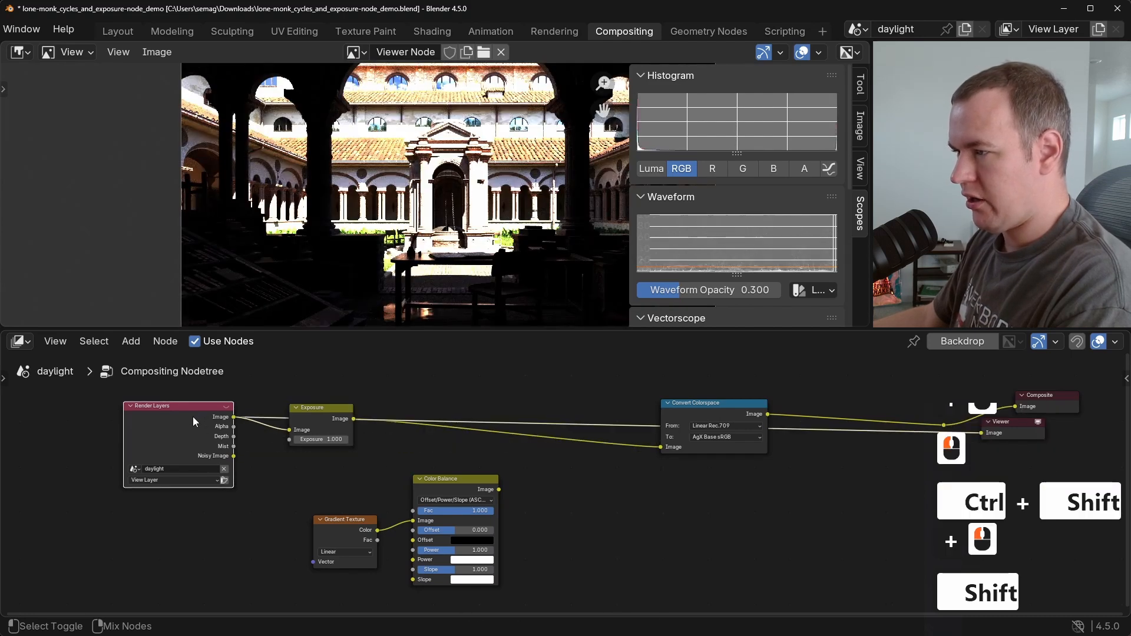
{"action": "left_click", "coordinate": [234, 447], "text": "ctrl+shift"}
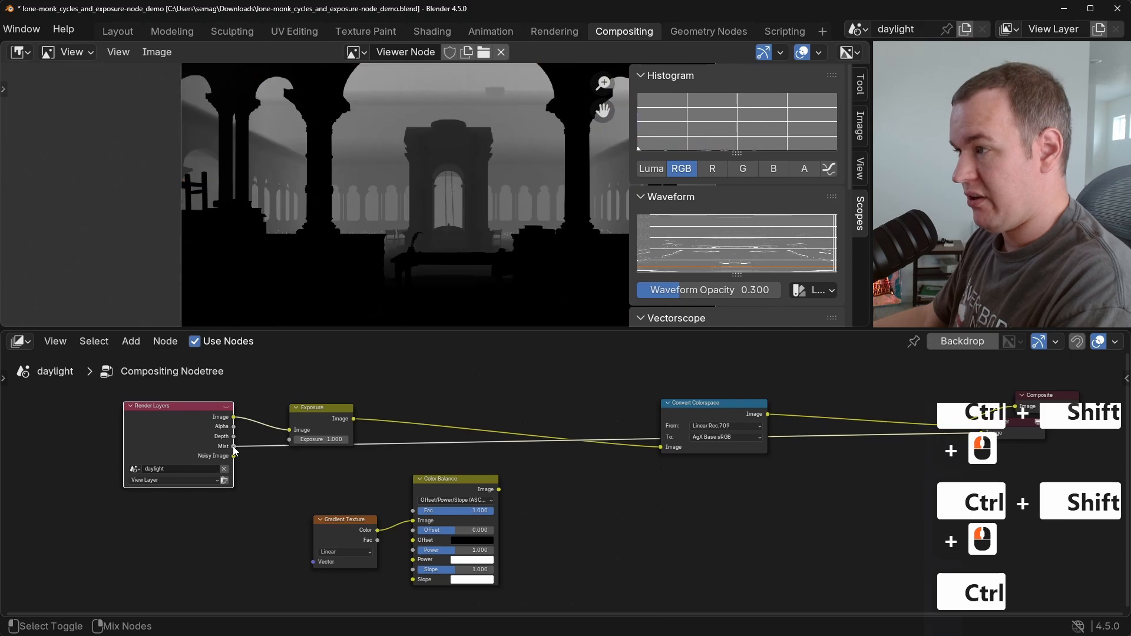
{"action": "left_click", "coordinate": [907, 424], "text": "ctrl+shift"}
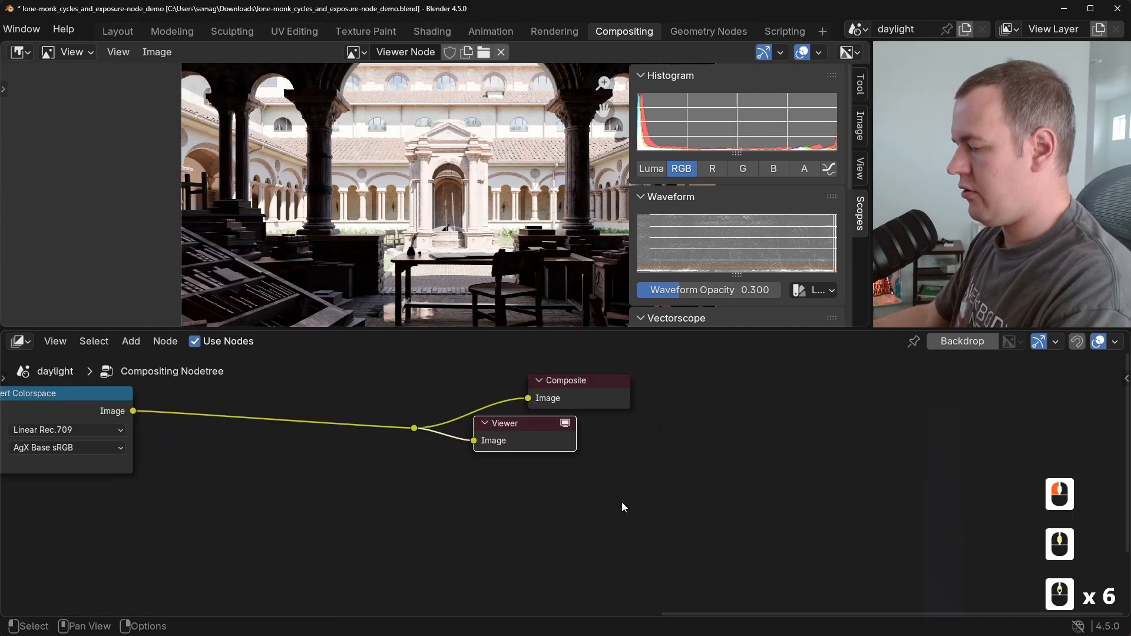
Assign shortcut 1 to the final output's Viewer and add a second Viewer on the Color Balance output with shortcut 2.
{"action": "key", "text": "ctrl+1"}
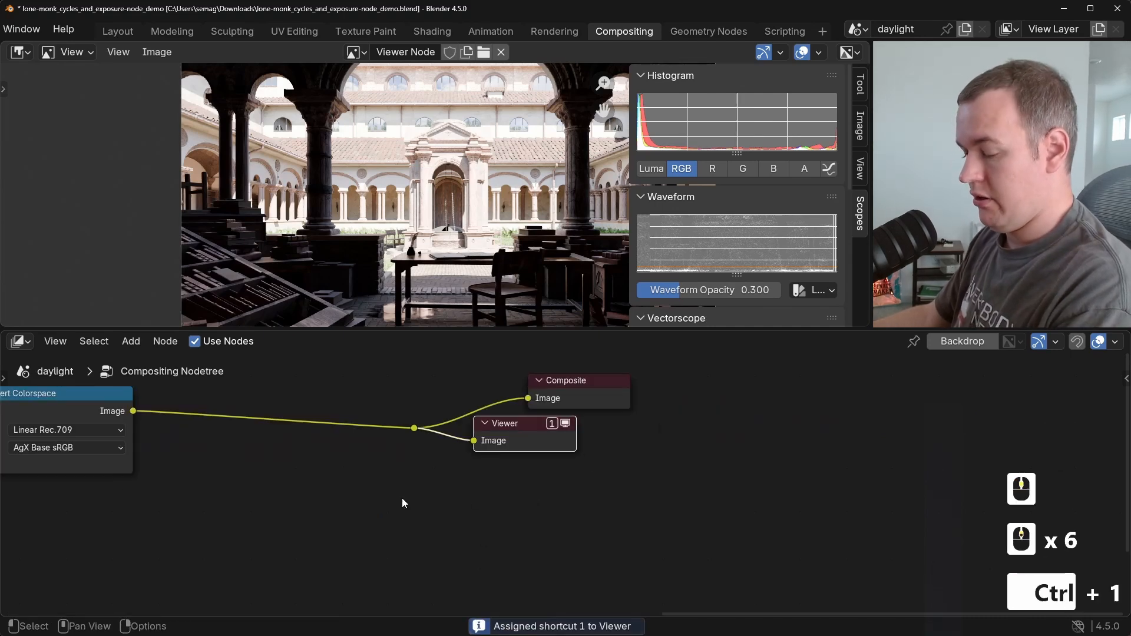
{"action": "middle_click_drag", "start_coordinate": [425, 501], "coordinate": [701, 495]}
{"action": "scroll", "coordinate": [692, 495], "scroll_direction": "down", "scroll_amount": 5}
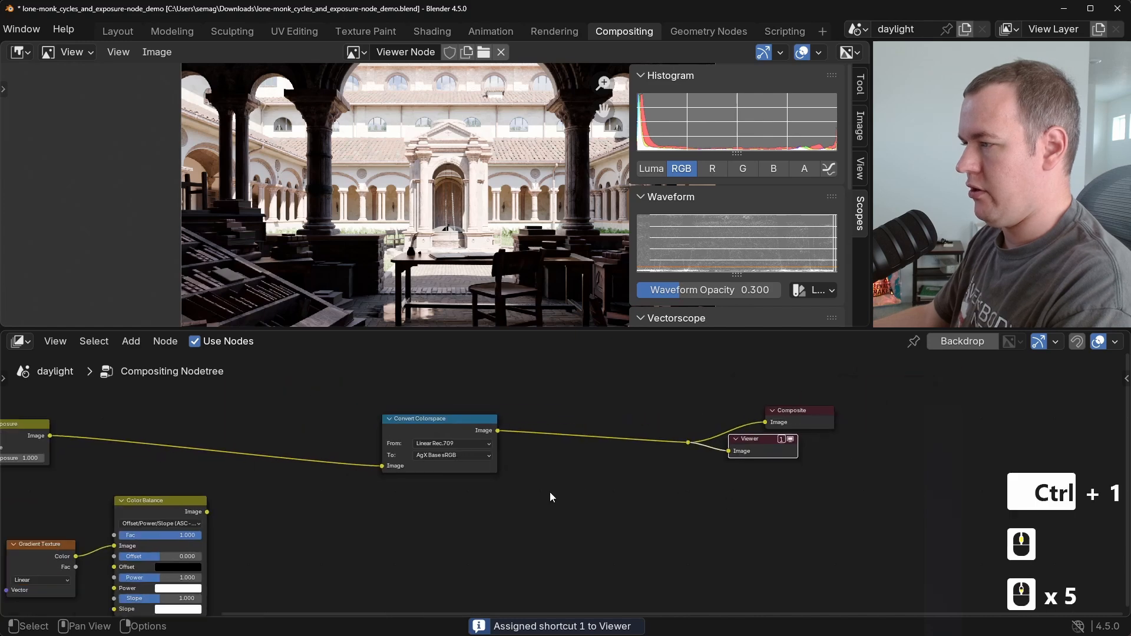
{"action": "middle_click_drag", "start_coordinate": [351, 494], "coordinate": [663, 448]}
{"action": "left_click", "coordinate": [486, 461], "text": "ctrl+shift"}
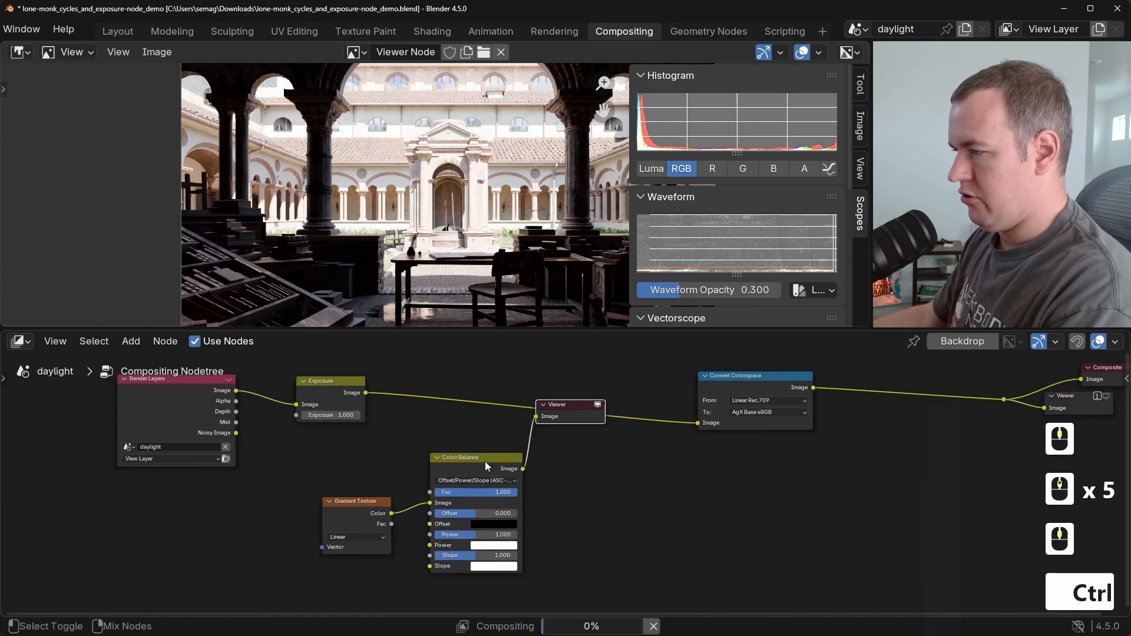
{"action": "key", "text": "g"}
{"action": "left_click", "coordinate": [635, 505]}
{"action": "scroll", "coordinate": [680, 508], "scroll_direction": "up", "scroll_amount": 5}
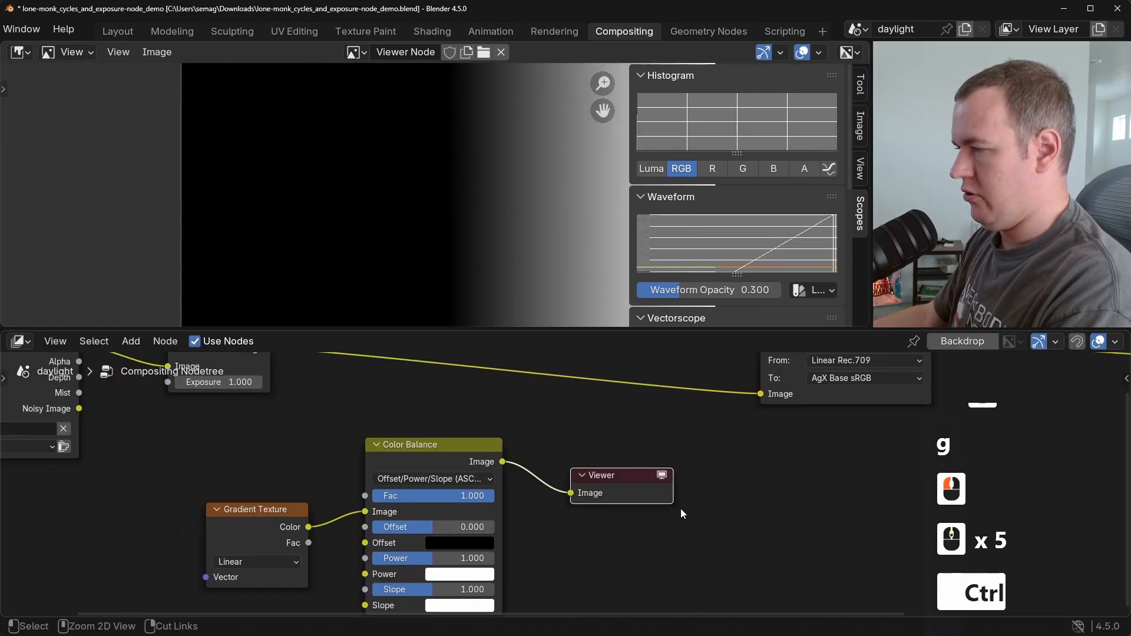
{"action": "key", "text": "ctrl+2"}
{"action": "middle_click_drag", "start_coordinate": [682, 507], "coordinate": [453, 501]}
{"action": "middle_click_drag", "start_coordinate": [553, 485], "coordinate": [339, 531]}
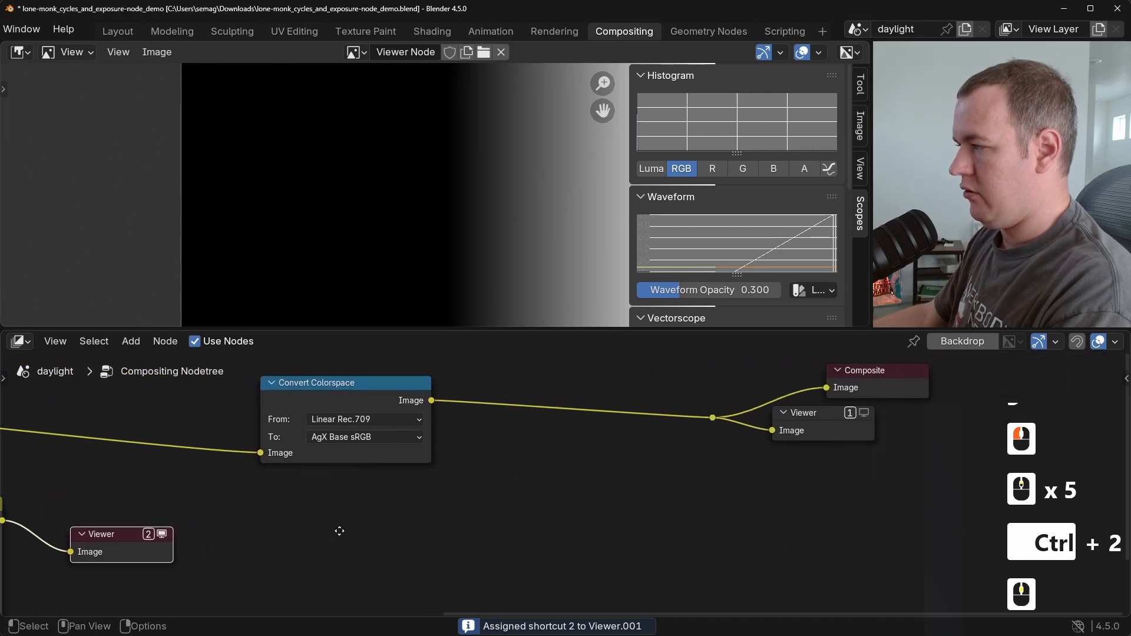
Switch the preview repeatedly between Viewers 1 and 2, ending on the Color Balance gradient.
{"action": "scroll", "coordinate": [353, 528], "scroll_direction": "down", "scroll_amount": 2}
{"action": "key", "text": "1"}
{"action": "key", "text": "2"}
{"action": "key", "text": "1"}
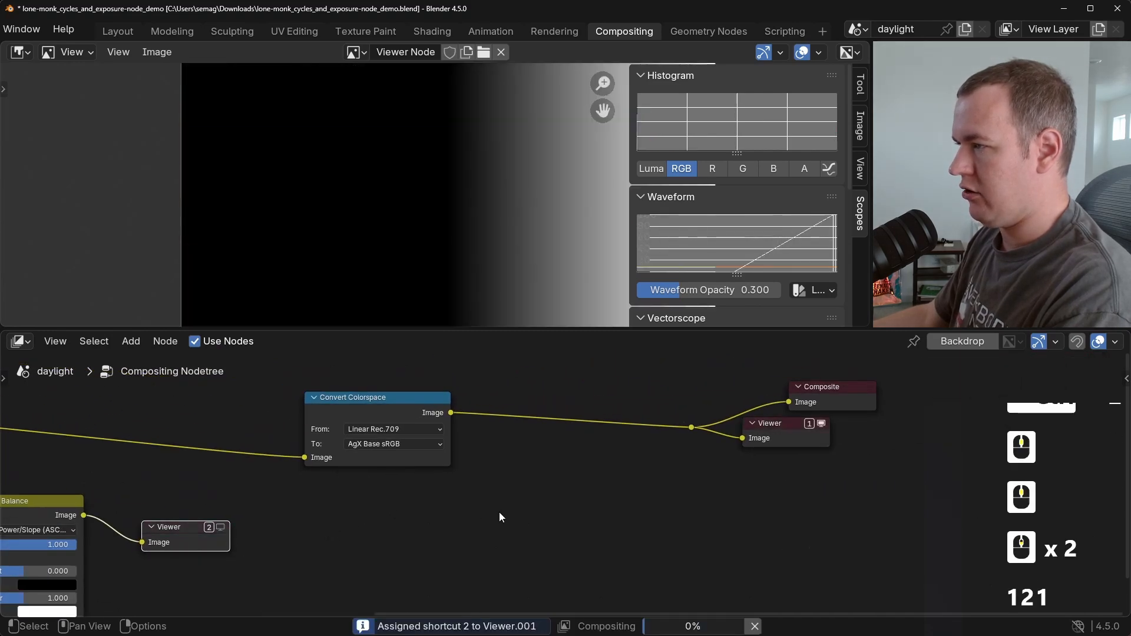
{"action": "key", "text": "2"}
{"action": "key", "text": "1"}
{"action": "key", "text": "2"}
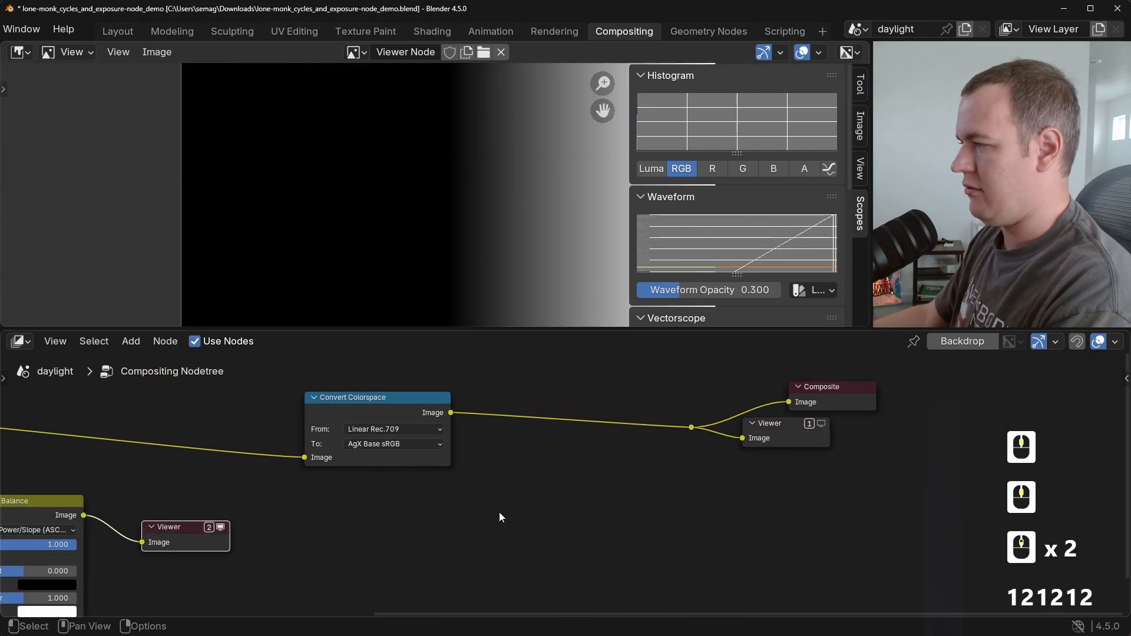
Enlarge the waveform scope and bring the Color Balance node into view.
{"action": "middle_click_drag", "start_coordinate": [451, 510], "coordinate": [1057, 453]}
{"action": "scroll", "coordinate": [736, 234], "scroll_direction": "down", "scroll_amount": 3}
{"action": "left_click_drag", "start_coordinate": [736, 234], "coordinate": [736, 254]}
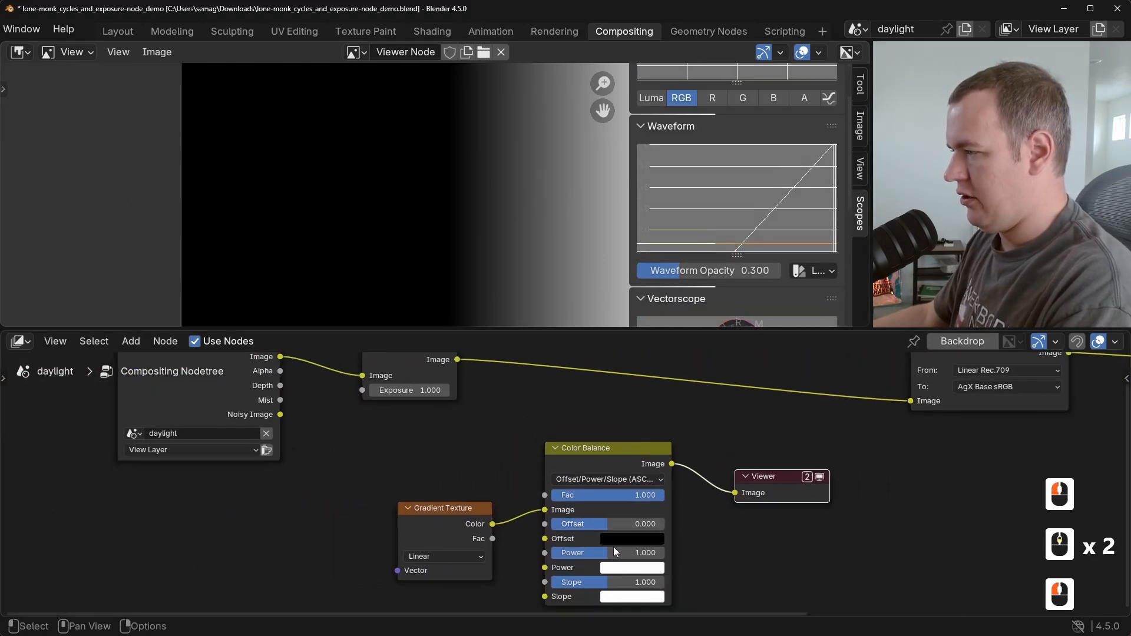
Try a Color Balance Offset of about 0.548 on the gradient and reset it to 0.
{"action": "left_click_drag", "start_coordinate": [613, 524], "coordinate": [636, 528]}
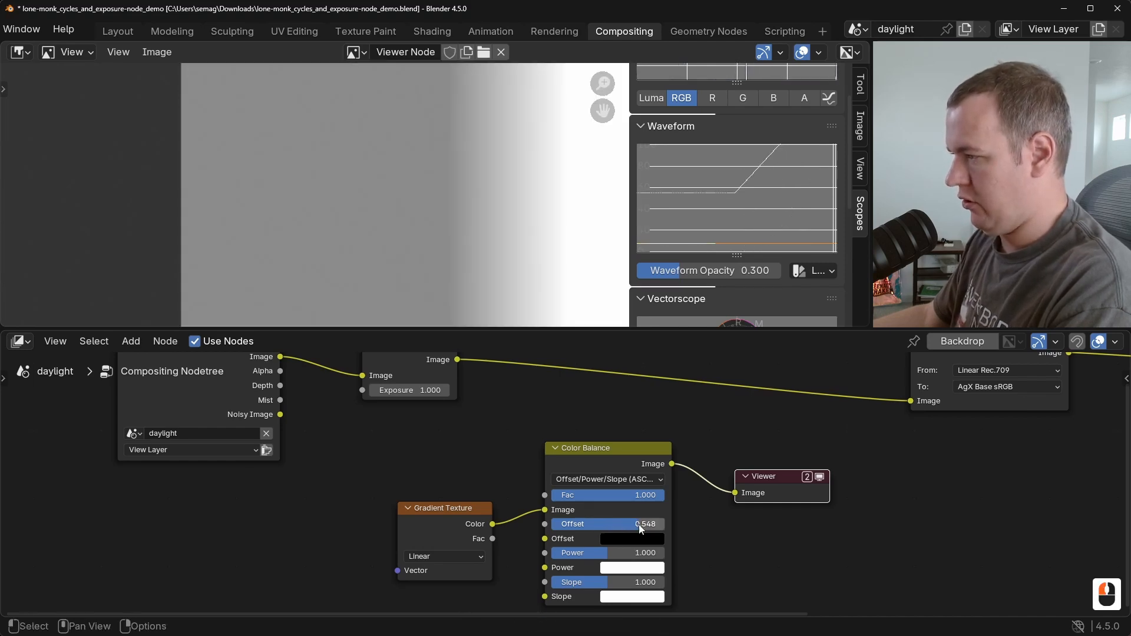
{"action": "double_click", "coordinate": [636, 527]}
{"action": "type", "text": "0"}
{"action": "key", "text": "Return"}
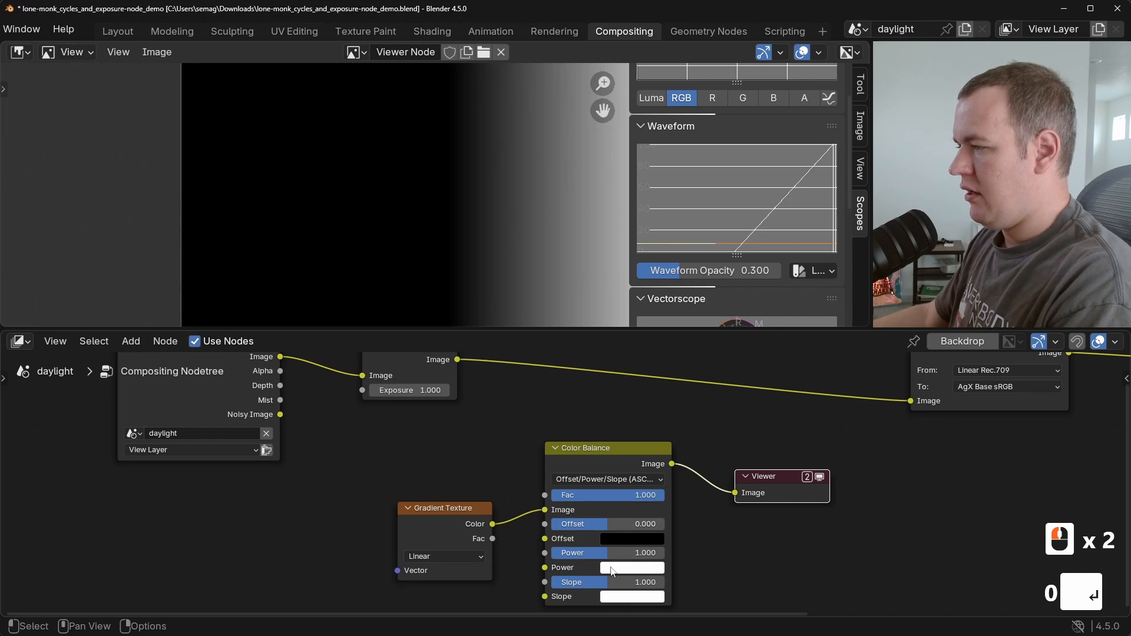
Try Color Balance with Offset 0.365 and Slope 1.127 on the gradient, and reset both to their defaults.
{"action": "mouse_move", "coordinate": [608, 581]}
{"action": "left_mouse_down"}
{"action": "mouse_move", "coordinate": [558, 580]}
{"action": "mouse_move", "coordinate": [638, 581]}
{"action": "mouse_move", "coordinate": [580, 581]}
{"action": "mouse_move", "coordinate": [591, 581]}
{"action": "left_mouse_up"}
{"action": "left_click_drag", "start_coordinate": [606, 522], "coordinate": [629, 523]}
{"action": "left_click_drag", "start_coordinate": [613, 582], "coordinate": [639, 586]}
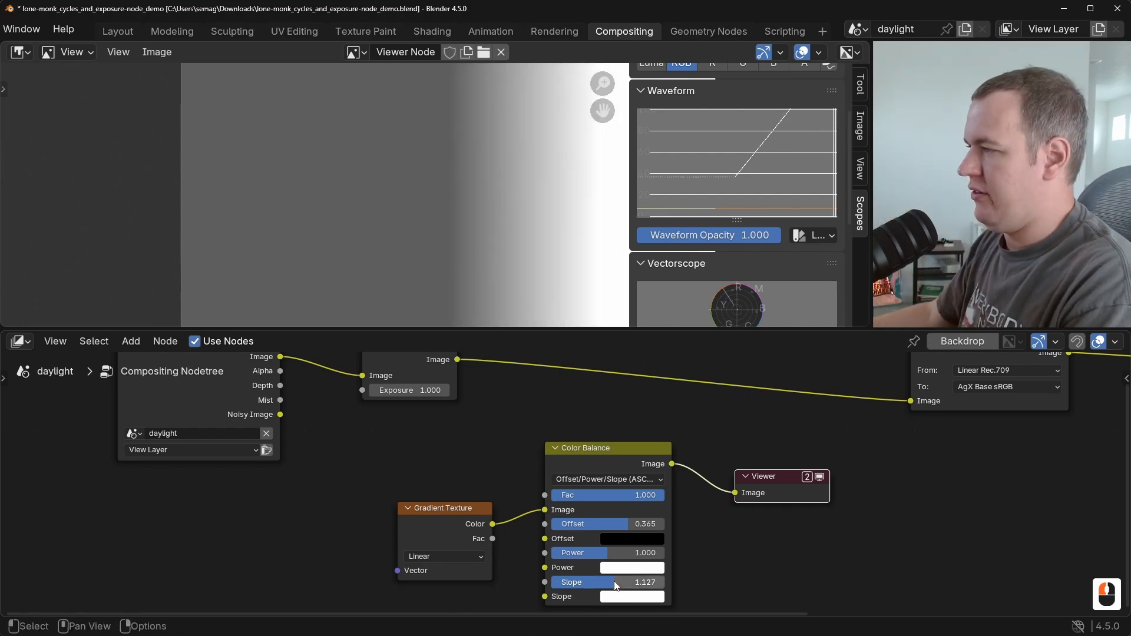
{"action": "key", "text": "Escape"}
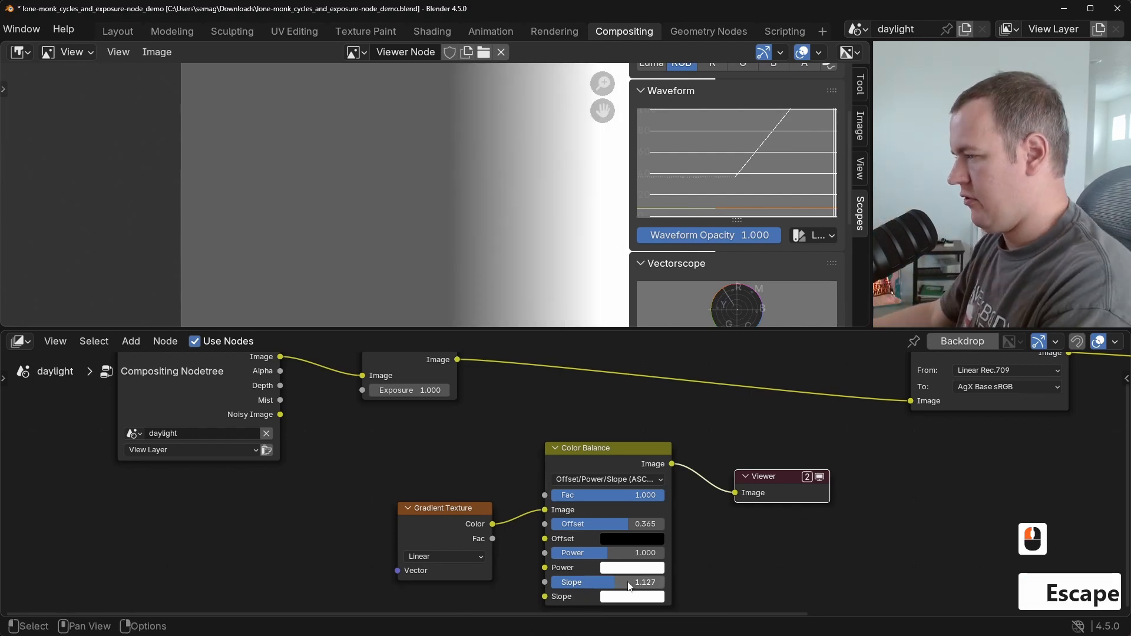
{"action": "key", "text": "BackSpace"}
{"action": "key", "text": "BackSpace"}
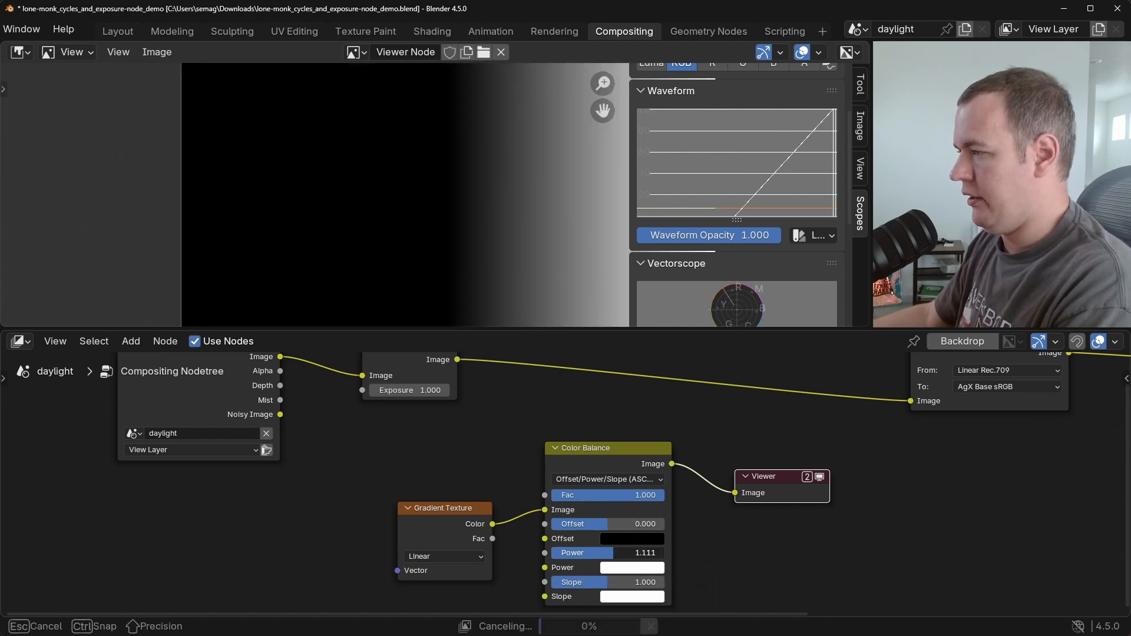
Try a Color Balance Power of about 1.802 on the gradient and reset it to its default.
{"action": "left_click_drag", "start_coordinate": [610, 556], "coordinate": [654, 556]}
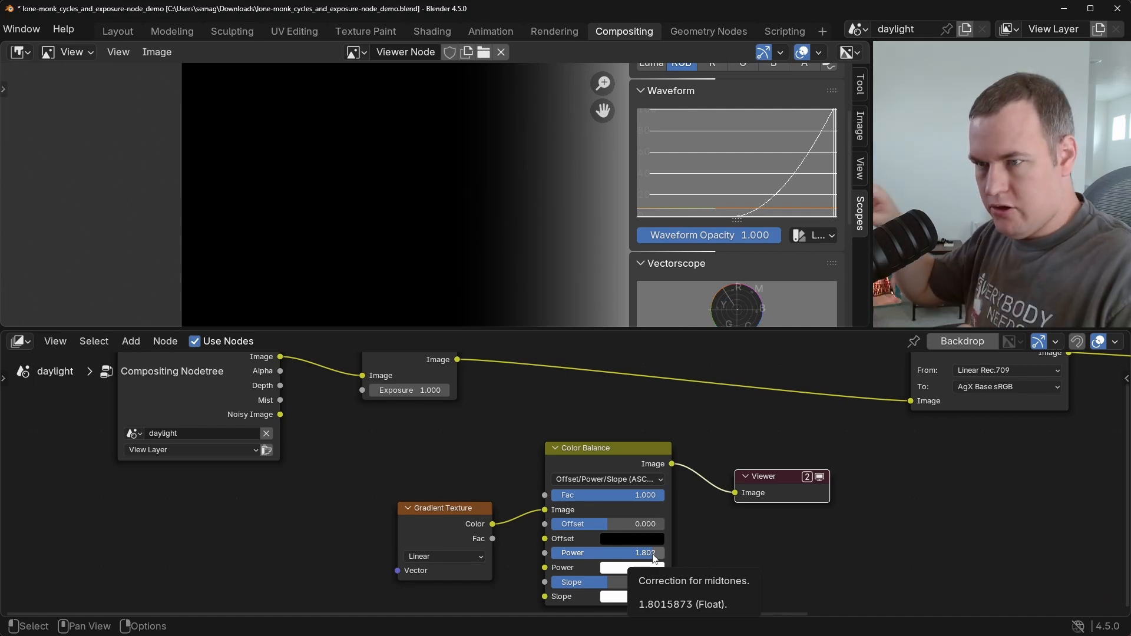
{"action": "left_click_drag", "start_coordinate": [654, 557], "coordinate": [672, 534]}
{"action": "key", "text": "BackSpace"}
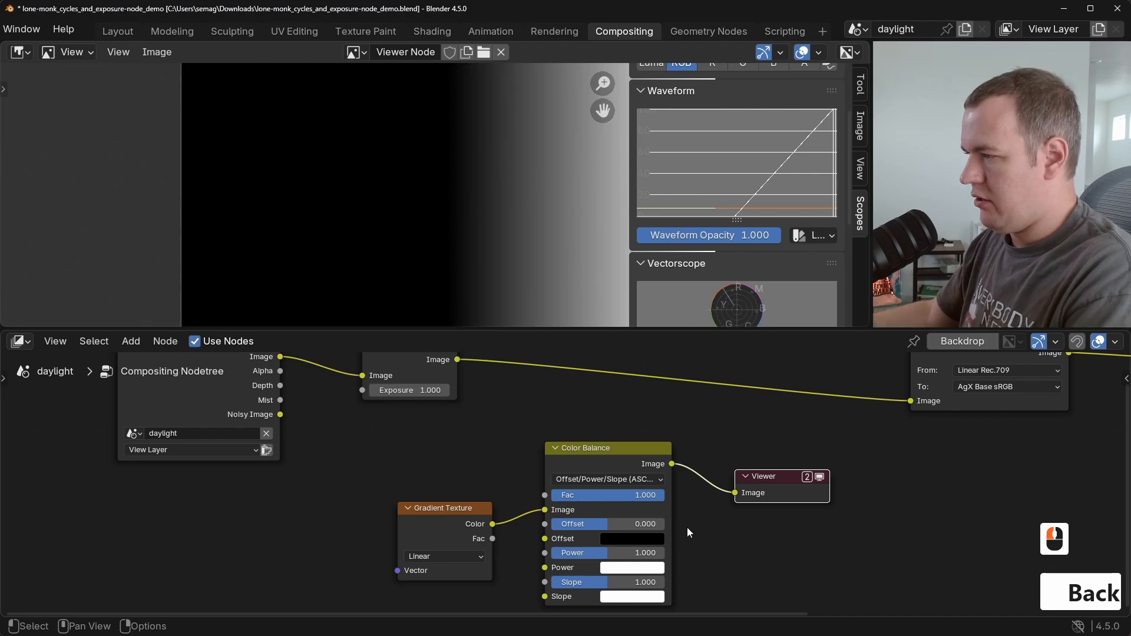
Delete the second Viewer and the Gradient Texture node, and insert Color Balance between Exposure and Convert Colorspace.
{"action": "left_click", "coordinate": [773, 491]}
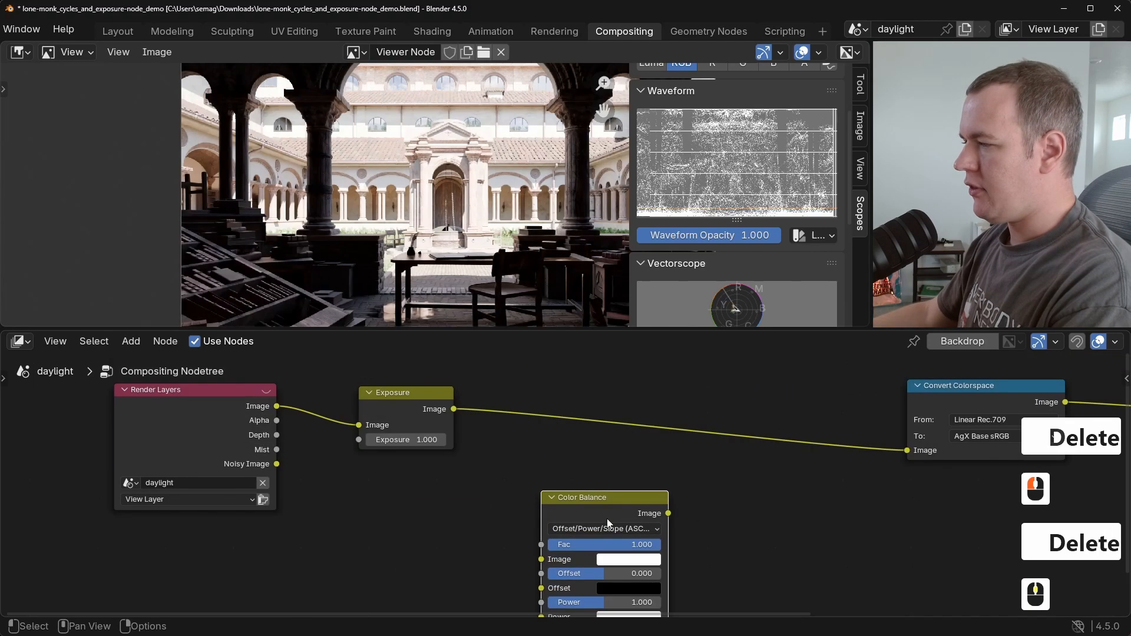
{"action": "left_click", "coordinate": [608, 520]}
{"action": "key", "text": "g"}
{"action": "left_click", "coordinate": [671, 407]}
{"action": "key", "text": "g"}
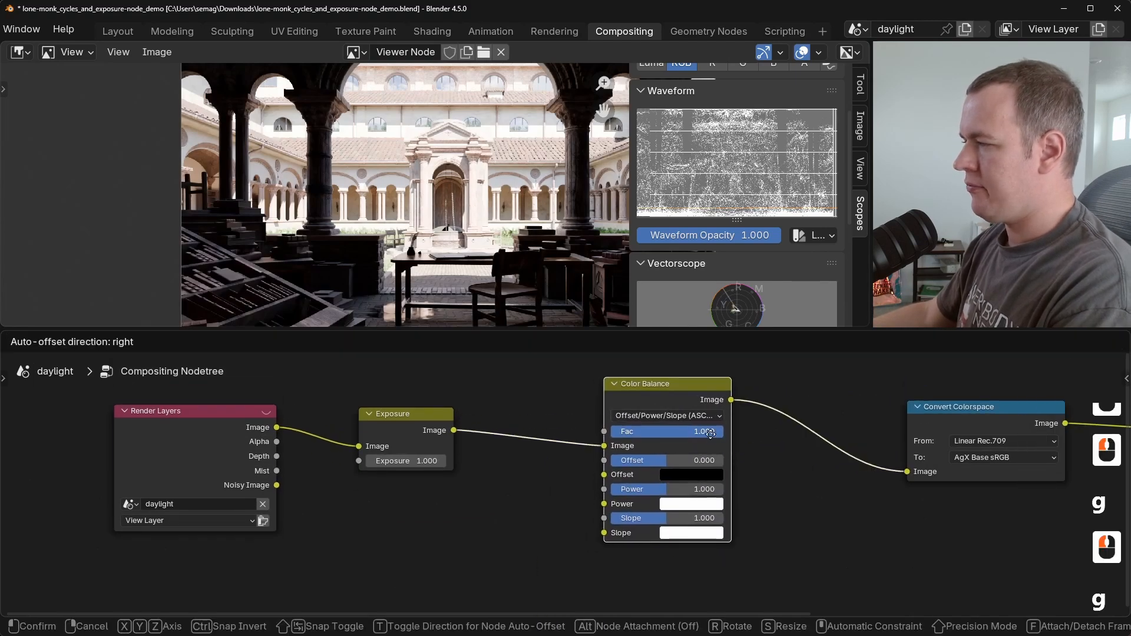
{"action": "left_click", "coordinate": [712, 435]}
{"action": "middle_click_drag", "start_coordinate": [774, 464], "coordinate": [810, 478]}
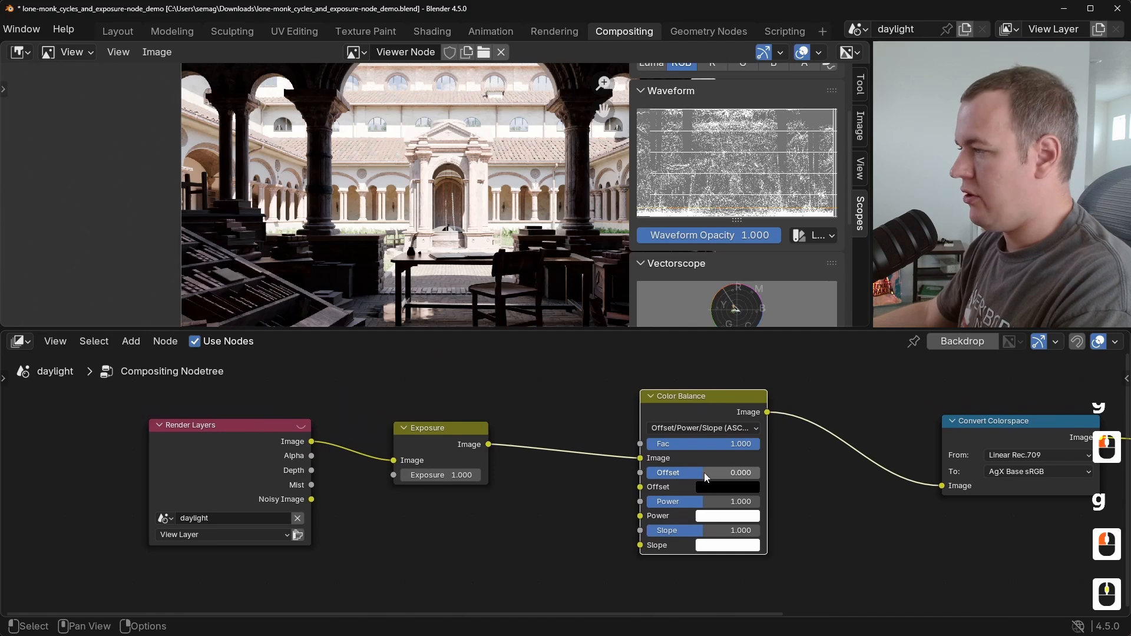
Set the Color Balance Offset to 1.000 and connect the Render Layers Depth output to its Fac input.
{"action": "left_click_drag", "start_coordinate": [706, 476], "coordinate": [760, 476]}
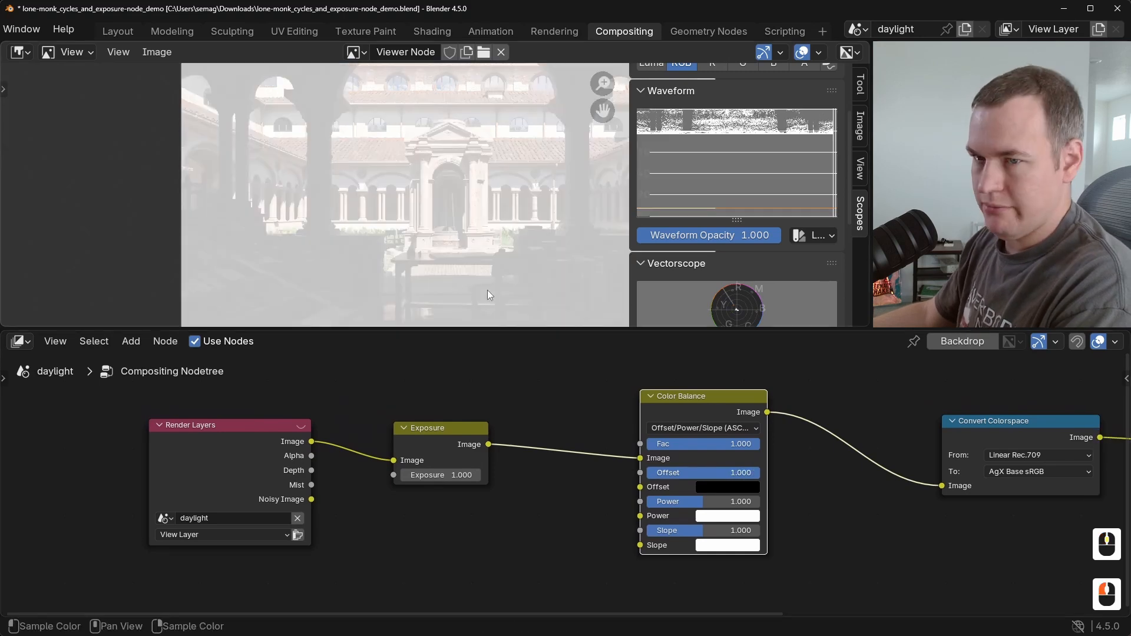
{"action": "middle_click_drag", "start_coordinate": [341, 449], "coordinate": [432, 455]}
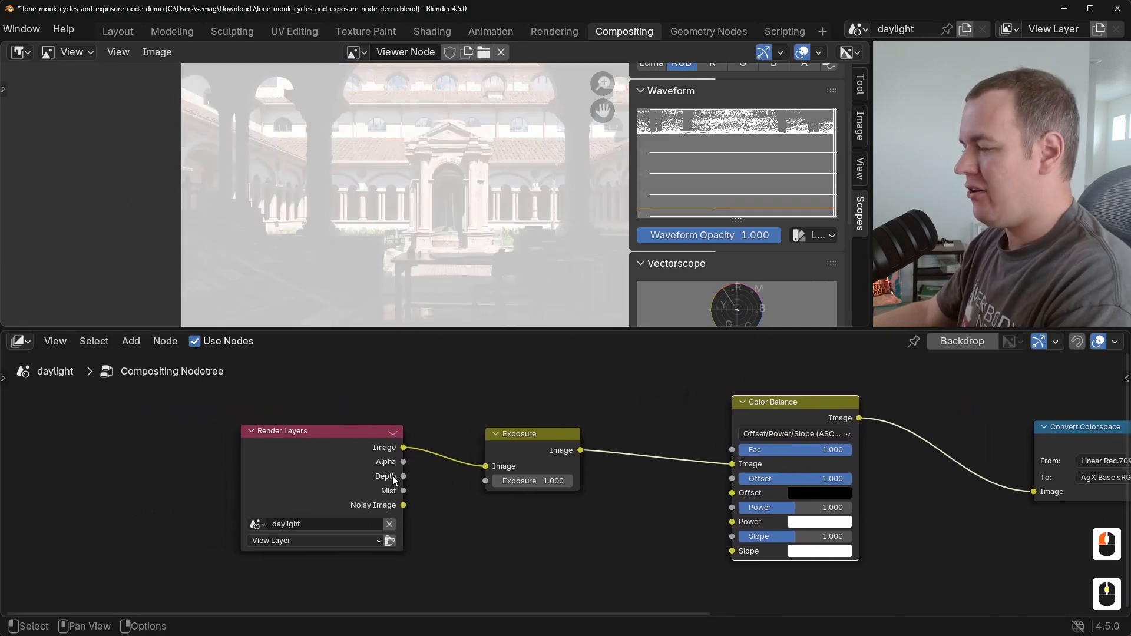
{"action": "key", "text": "g"}
{"action": "left_click", "coordinate": [323, 456]}
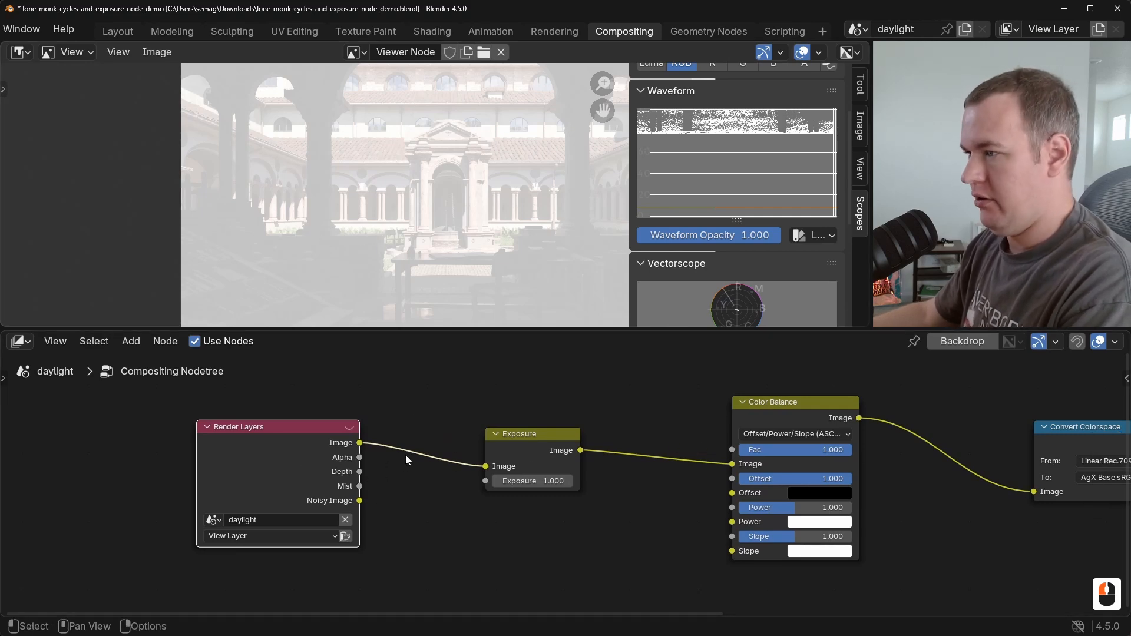
{"action": "left_click_drag", "start_coordinate": [359, 472], "coordinate": [737, 452]}
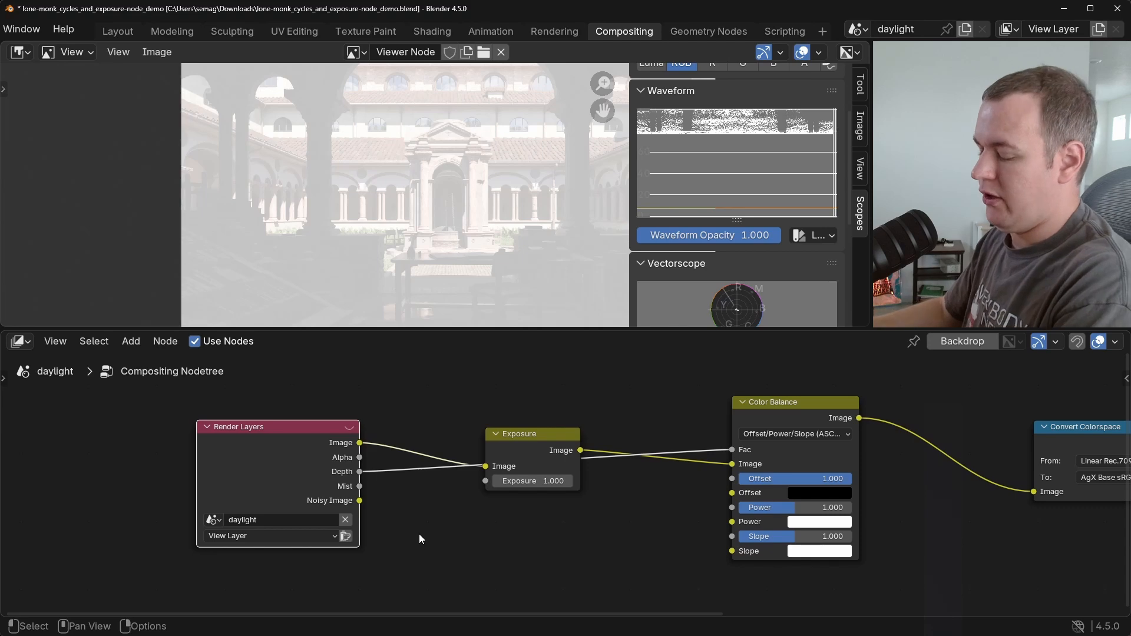
Insert a Map Range node between the Depth output and the Color Balance Fac input, placed below Exposure.
{"action": "key", "text": "shift+a"}
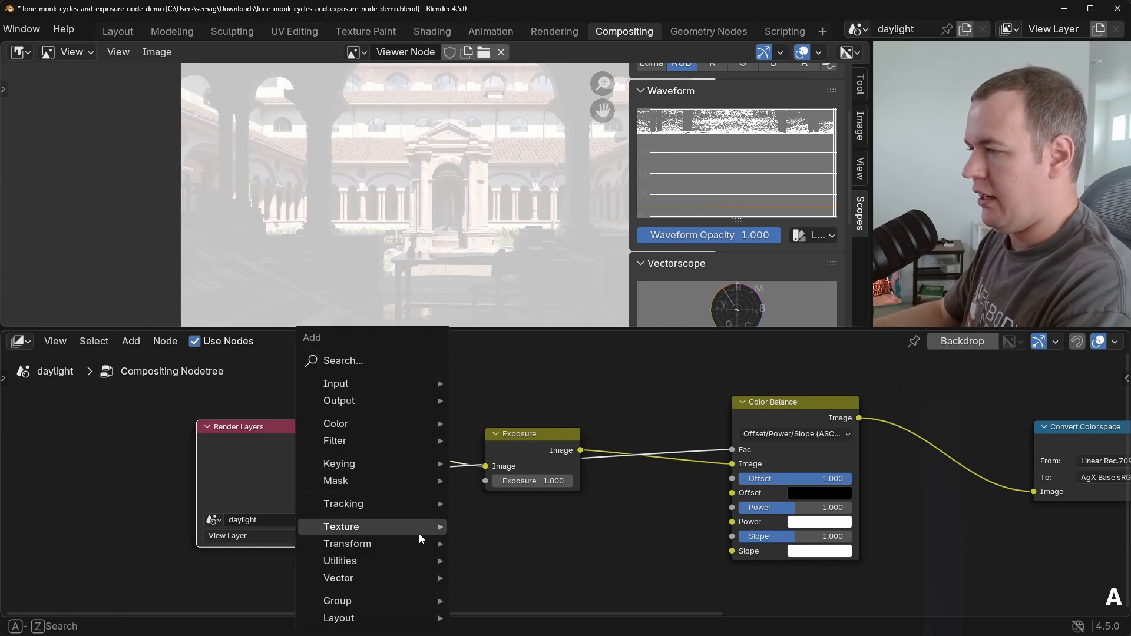
{"action": "type", "text": "map range"}
{"action": "key", "text": "Return"}
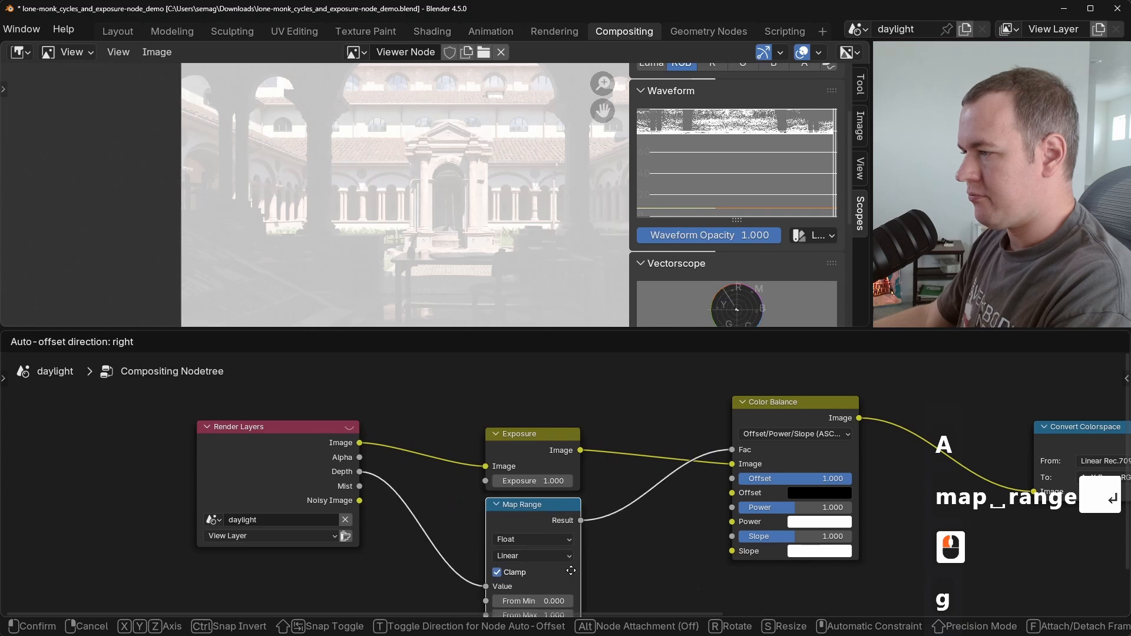
{"action": "left_click", "coordinate": [576, 568]}
Preview the Map Range result in a new Viewer and raise its From Max to 42.2.
{"action": "scroll", "coordinate": [596, 447], "scroll_direction": "up", "scroll_amount": 4}
{"action": "middle_click_drag", "start_coordinate": [596, 446], "coordinate": [601, 457]}
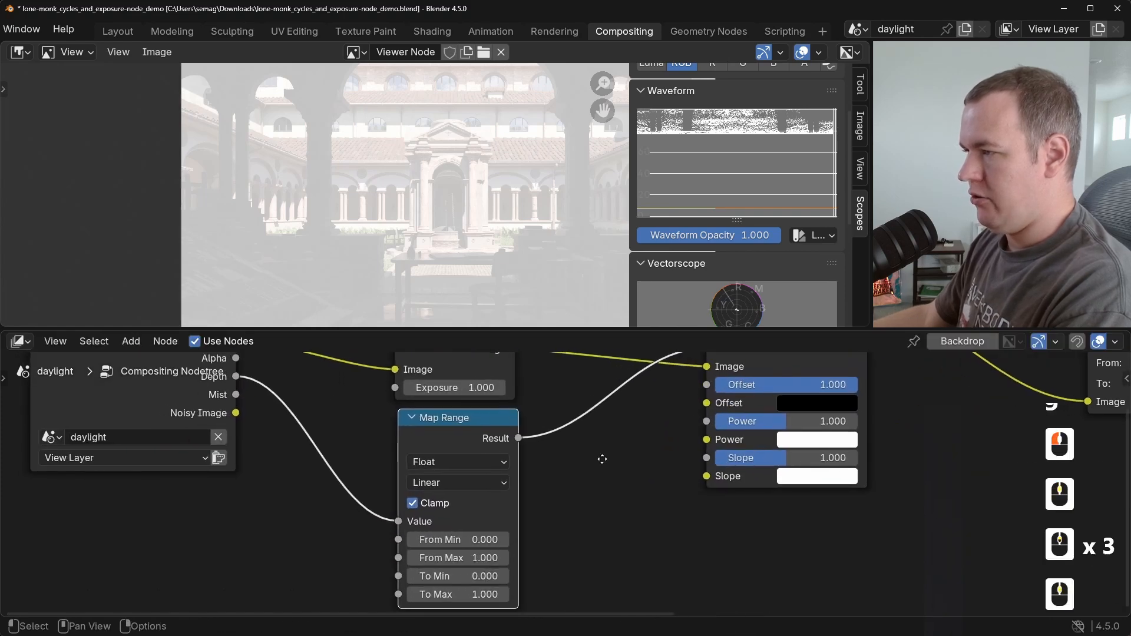
{"action": "left_click", "coordinate": [494, 437], "text": "ctrl+shift"}
{"action": "key", "text": "g"}
{"action": "left_click", "coordinate": [670, 568]}
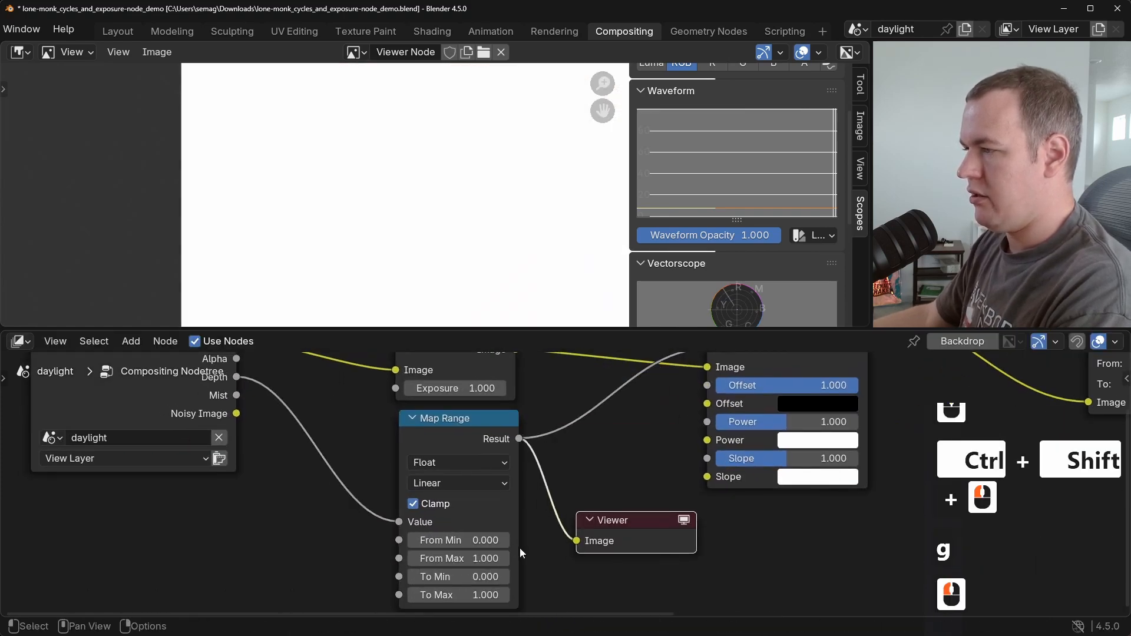
{"action": "left_click", "coordinate": [459, 558]}
{"action": "left_click_drag", "start_coordinate": [459, 558], "coordinate": [625, 559]}
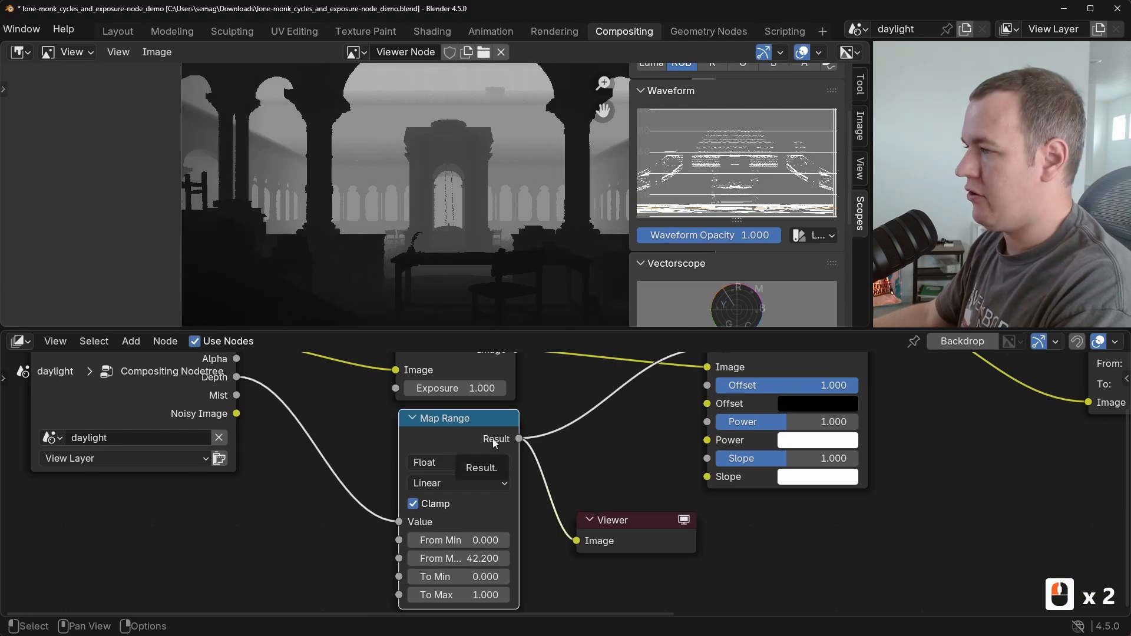
Mute the Map Range node, hide the image sidebar and sample raw depth values across the previewed image.
{"action": "key", "text": "m"}
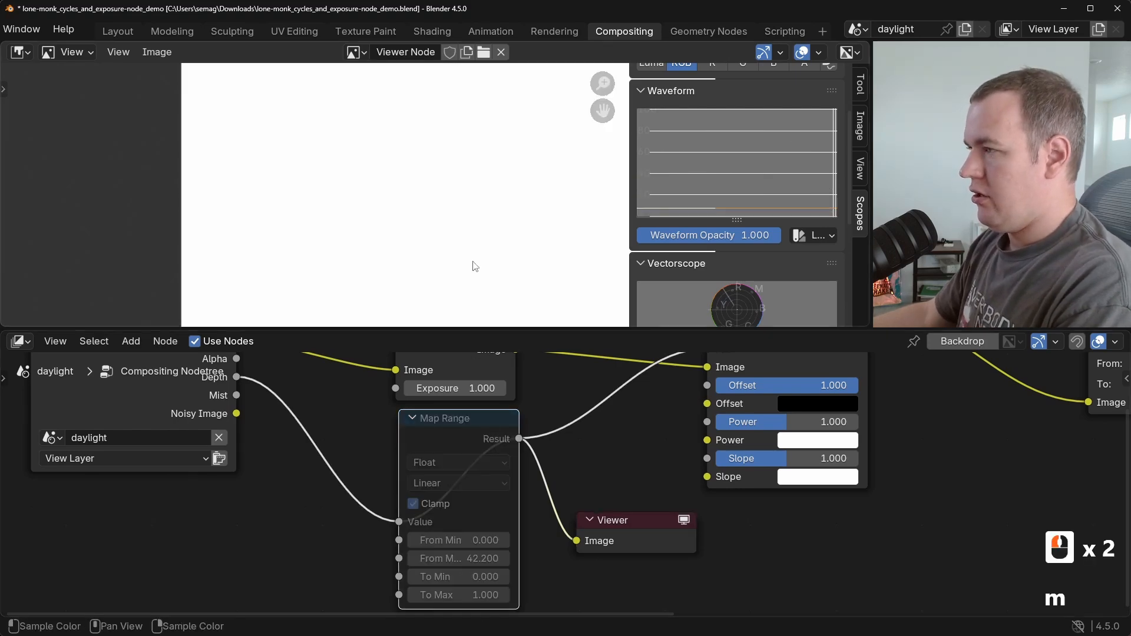
{"action": "key", "text": "n"}
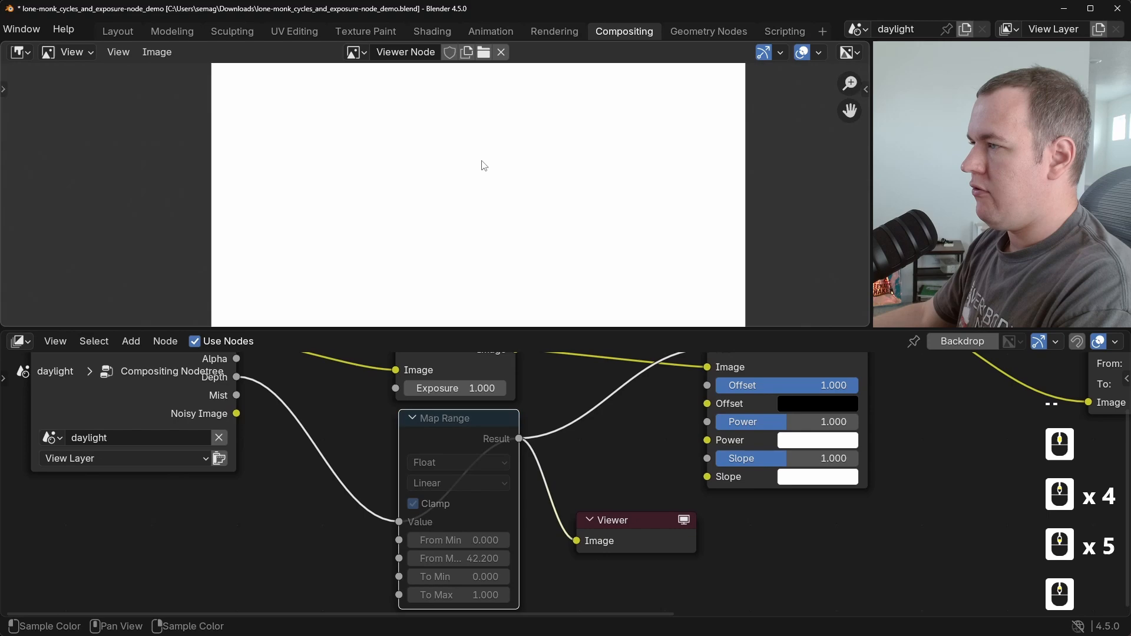
{"action": "left_click_drag", "start_coordinate": [481, 159], "coordinate": [466, 77]}
{"action": "right_click_drag", "start_coordinate": [465, 75], "coordinate": [518, 108]}
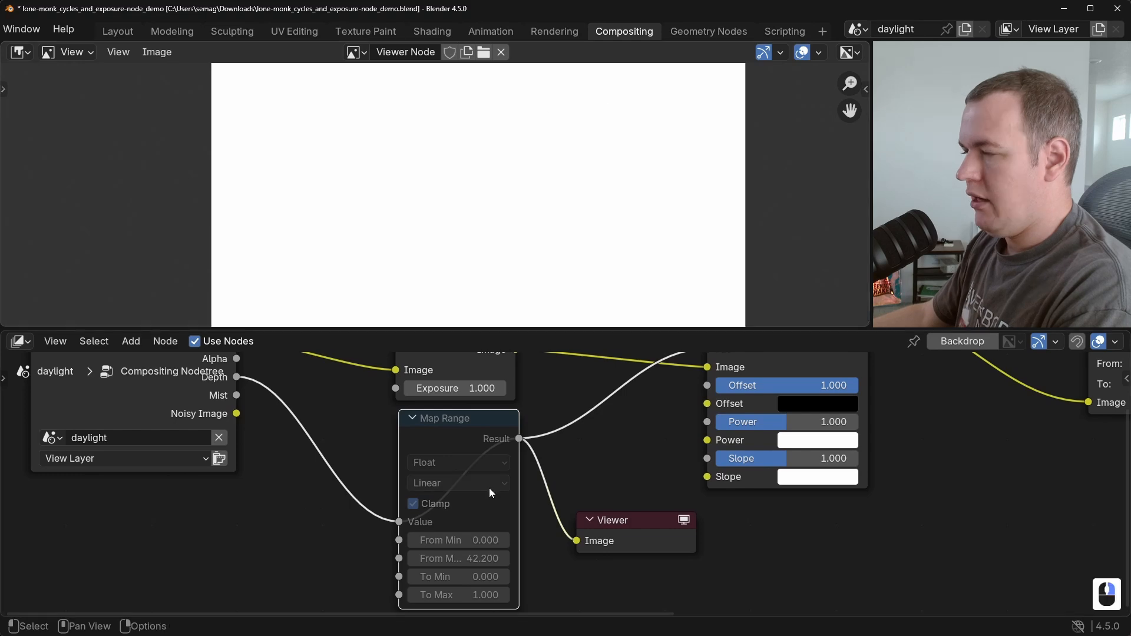
Unmute the Map Range node, set its From Max to 44 and delete its Viewer to preview the final output.
{"action": "left_click", "coordinate": [495, 433]}
{"action": "key", "text": "m"}
{"action": "left_click", "coordinate": [480, 559]}
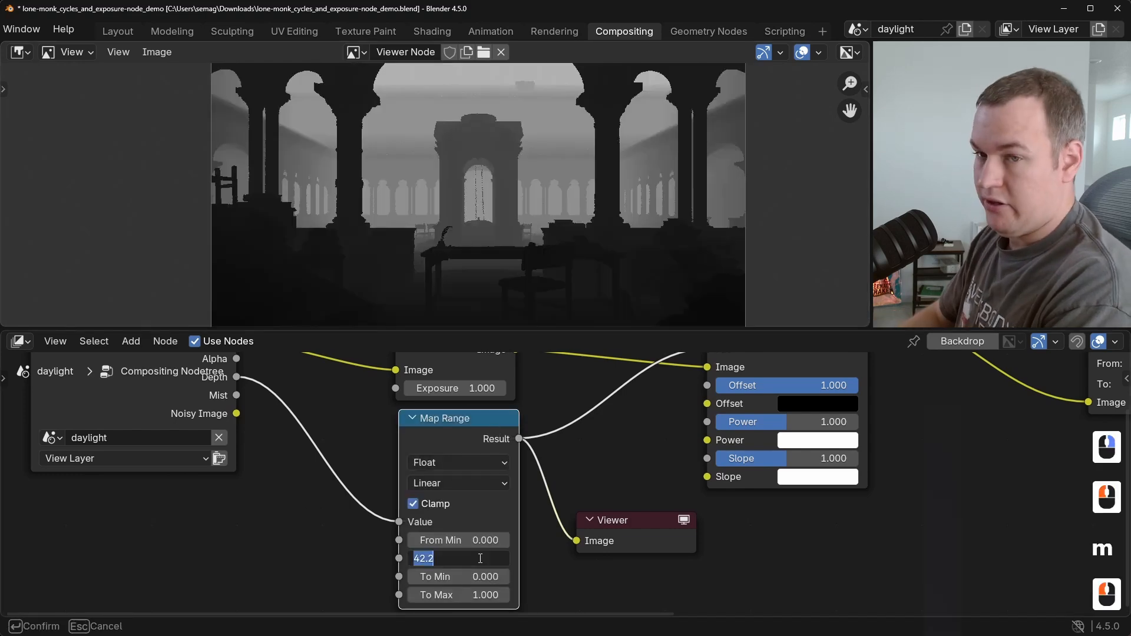
{"action": "type", "text": "44"}
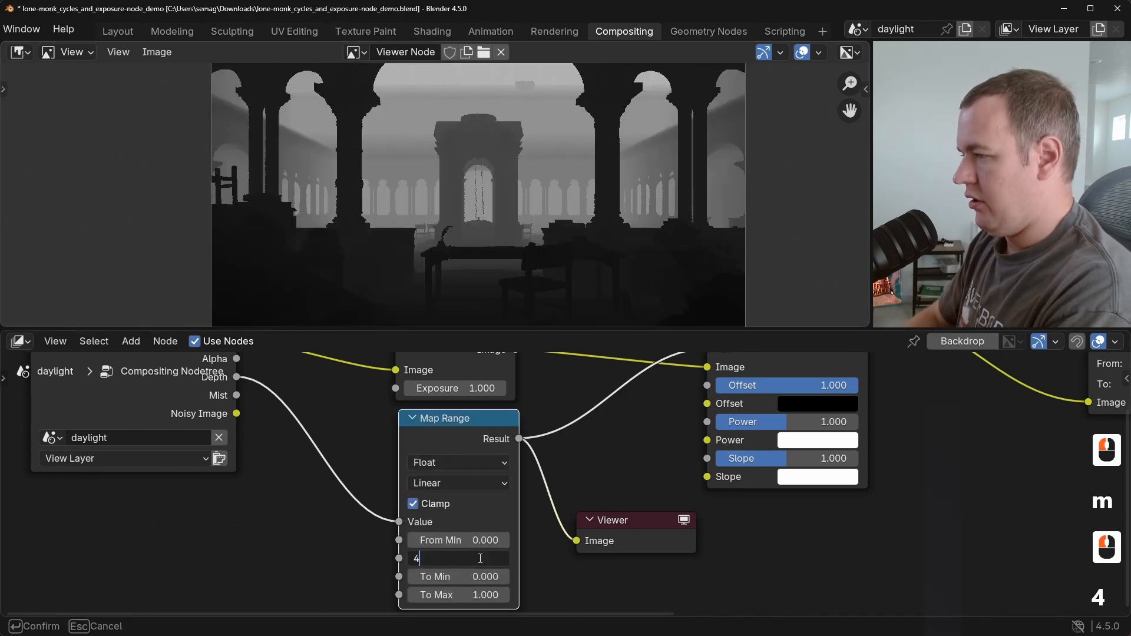
{"action": "key", "text": "Return"}
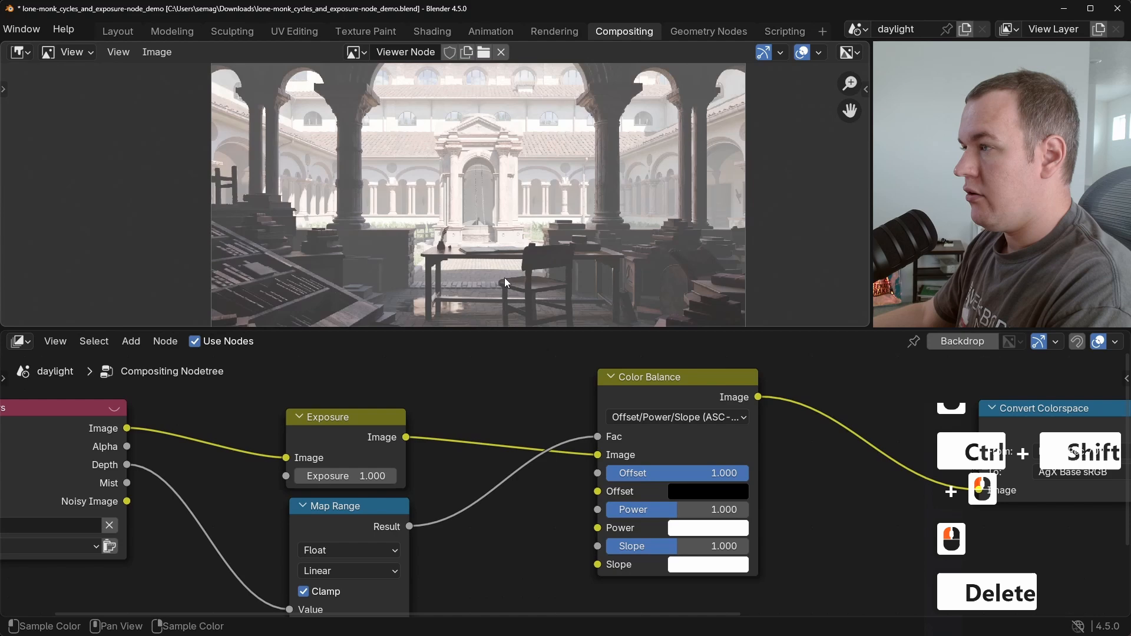
{"action": "middle_click_drag", "start_coordinate": [505, 277], "coordinate": [575, 235]}
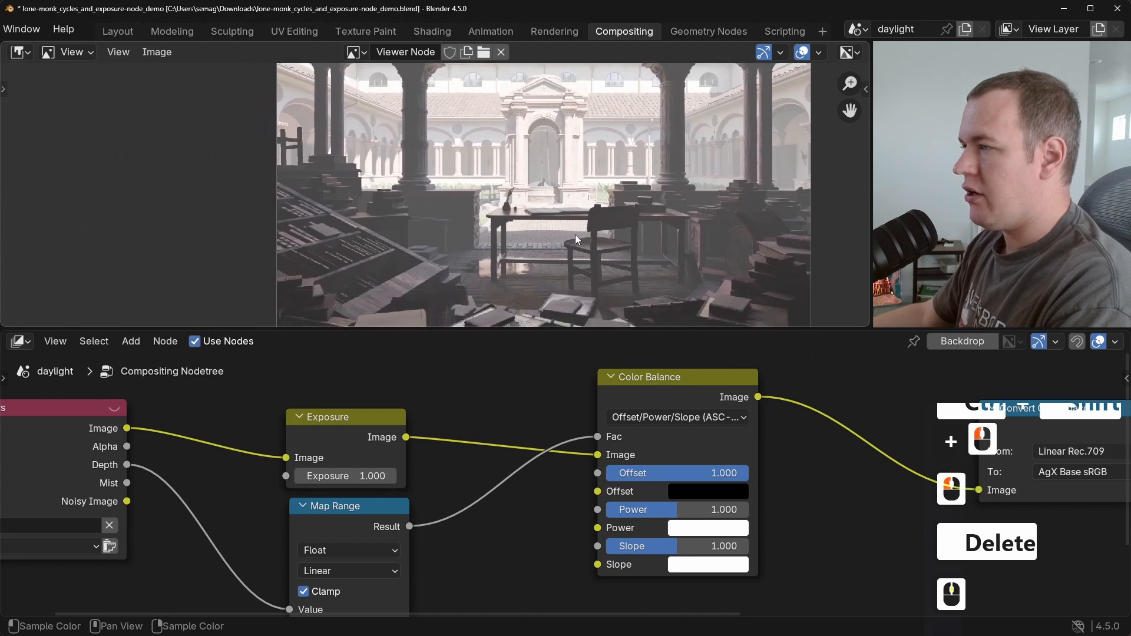
Set the Map Range node's From Min to 5.
{"action": "middle_click_drag", "start_coordinate": [516, 474], "coordinate": [702, 431]}
{"action": "middle_click_drag", "start_coordinate": [713, 487], "coordinate": [713, 460]}
{"action": "double_click", "coordinate": [552, 559]}
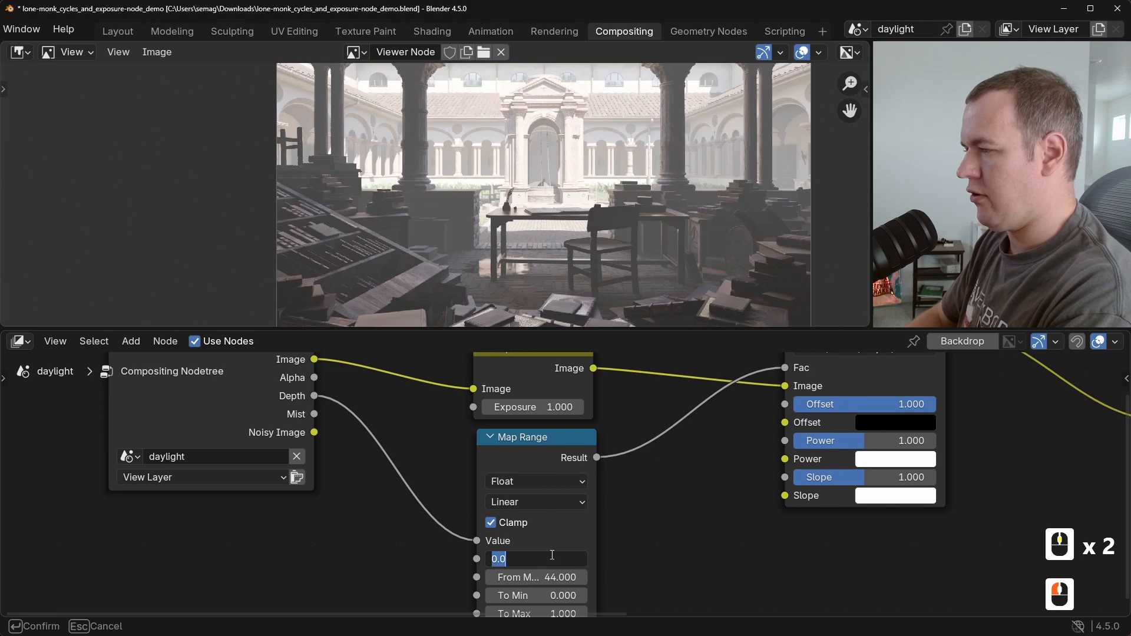
{"action": "type", "text": "5"}
{"action": "key", "text": "Return"}
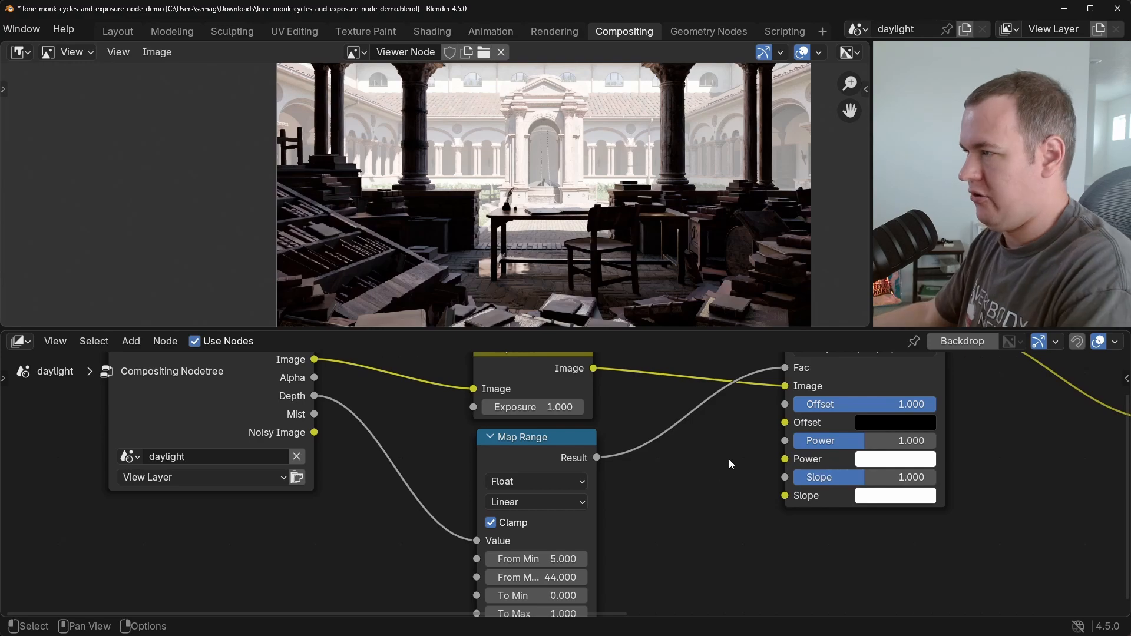
Examine the Map Range mask around the central archway through a temporary Viewer, and delete that Viewer to restore the final preview.
{"action": "middle_click_drag", "start_coordinate": [729, 464], "coordinate": [614, 524]}
{"action": "middle_click_drag", "start_coordinate": [607, 147], "coordinate": [531, 321]}
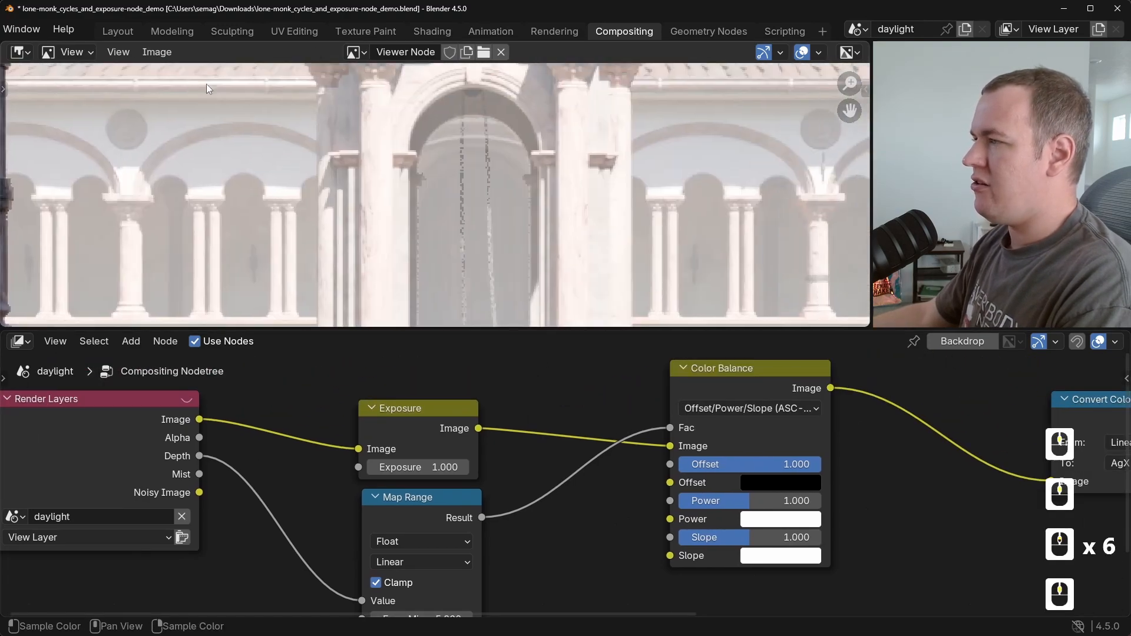
{"action": "middle_click_drag", "start_coordinate": [451, 224], "coordinate": [498, 227]}
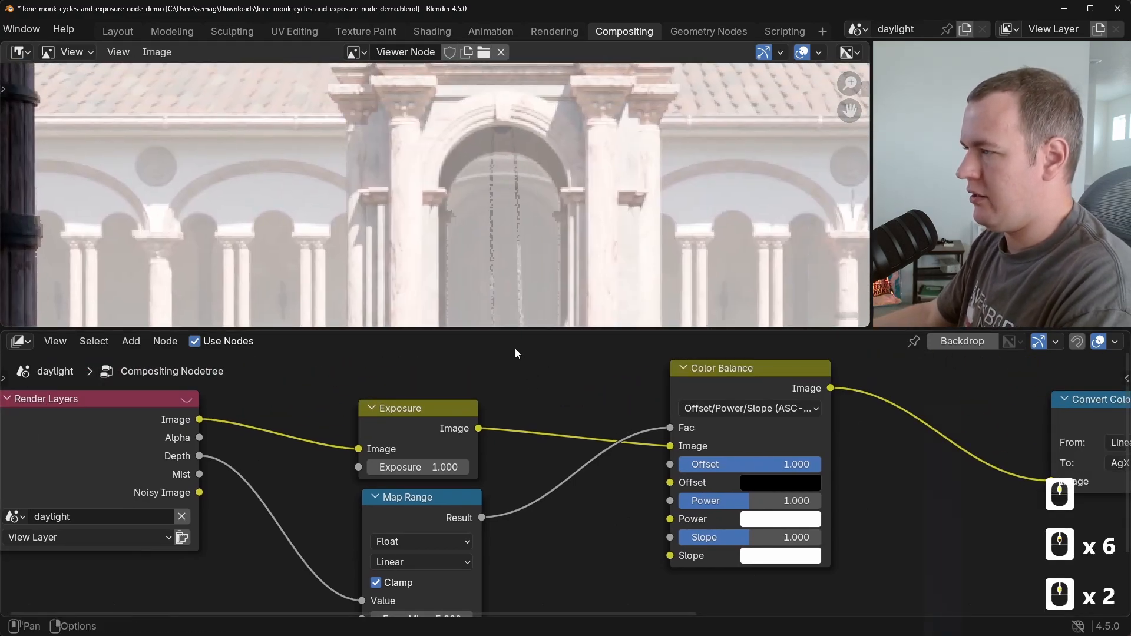
{"action": "middle_click_drag", "start_coordinate": [525, 409], "coordinate": [585, 411]}
{"action": "left_click", "coordinate": [462, 496], "text": "ctrl+shift"}
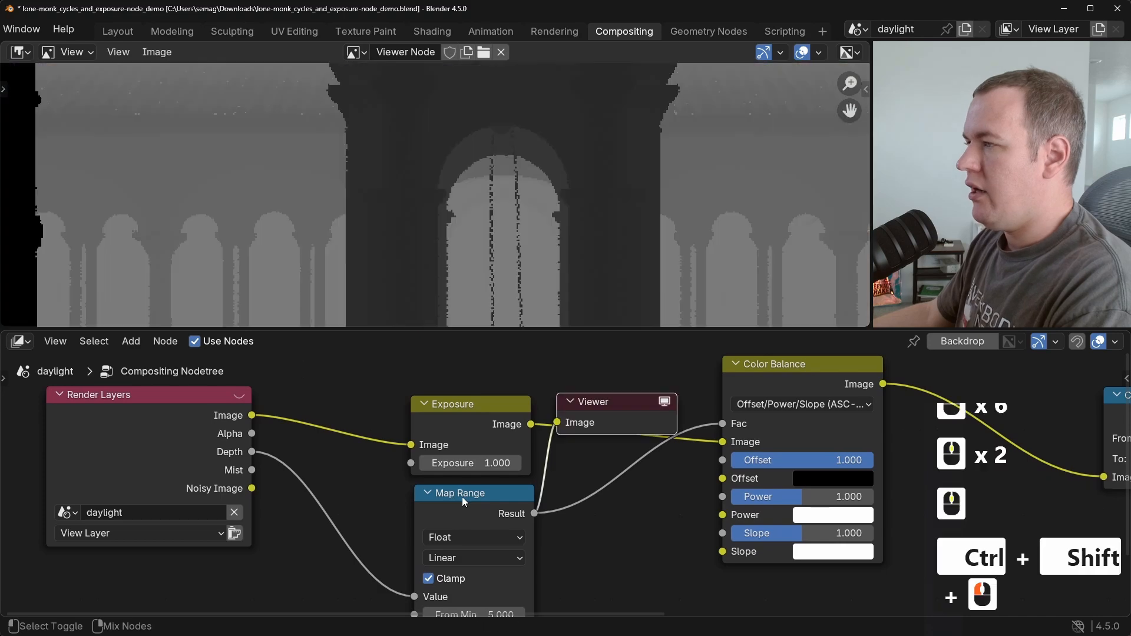
{"action": "scroll", "coordinate": [509, 212], "scroll_direction": "up", "scroll_amount": 3}
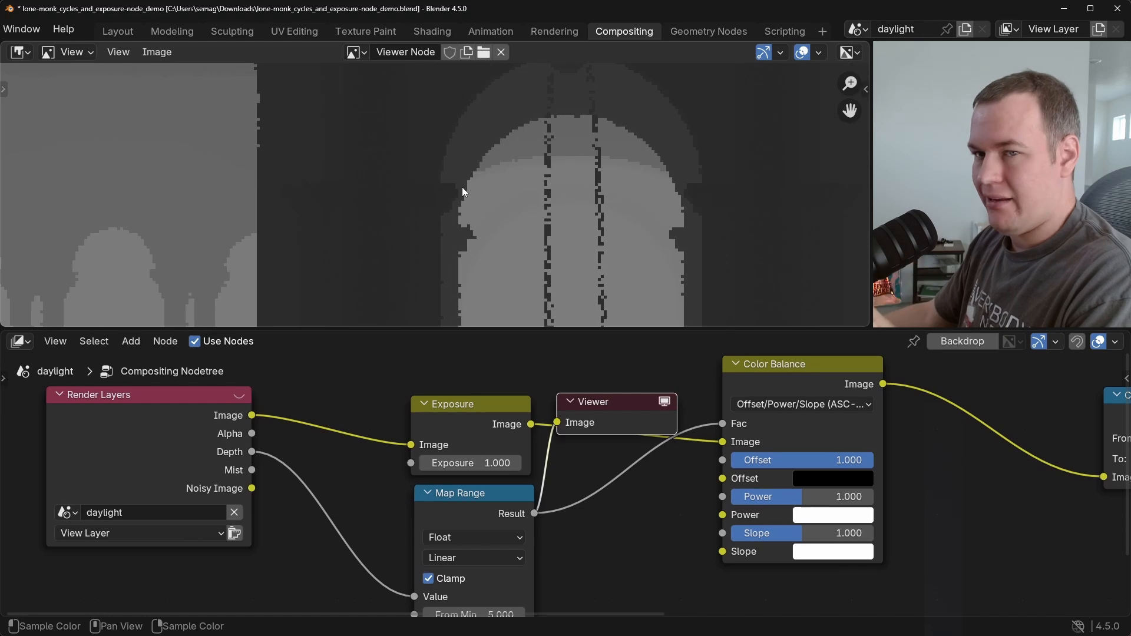
{"action": "middle_click_drag", "start_coordinate": [605, 471], "coordinate": [650, 458]}
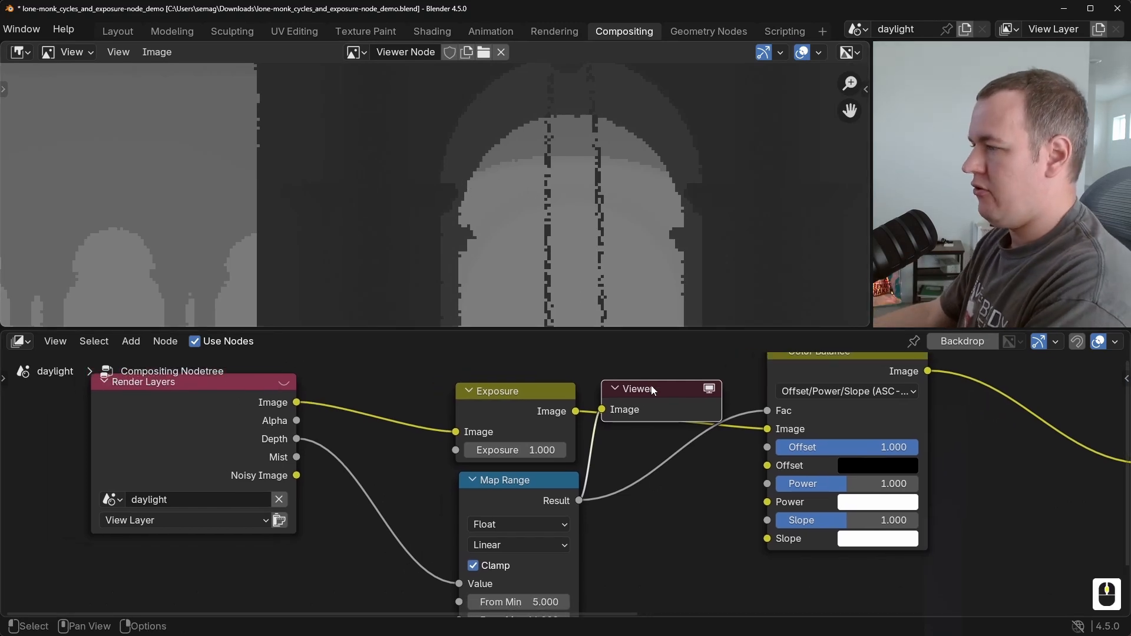
{"action": "key", "text": "Delete"}
{"action": "middle_click_drag", "start_coordinate": [670, 414], "coordinate": [667, 396]}
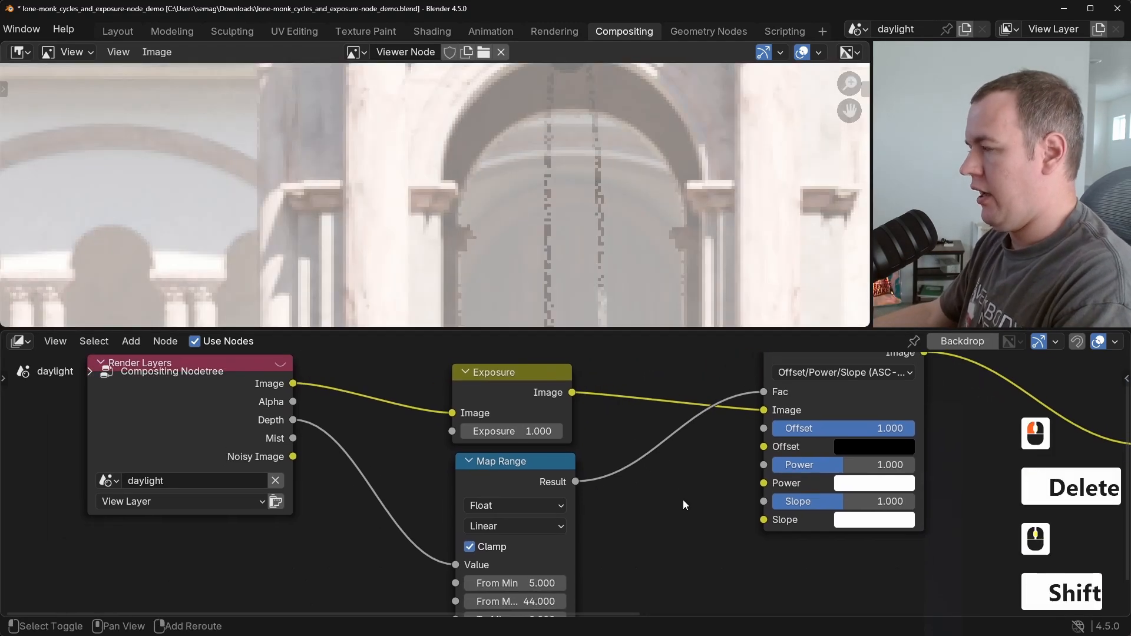
Insert a Blur node between the Map Range result and the Color Balance Fac input.
{"action": "key", "text": "shift+a"}
{"action": "type", "text": "anti"}
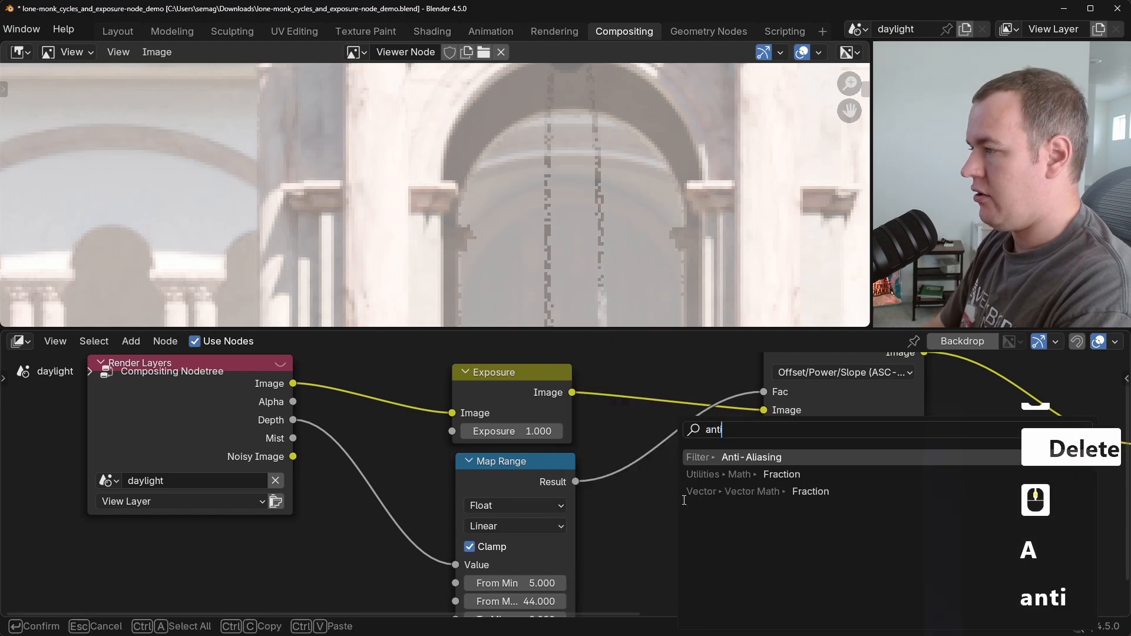
{"action": "key", "text": "ctrl+a"}
{"action": "type", "text": "blur"}
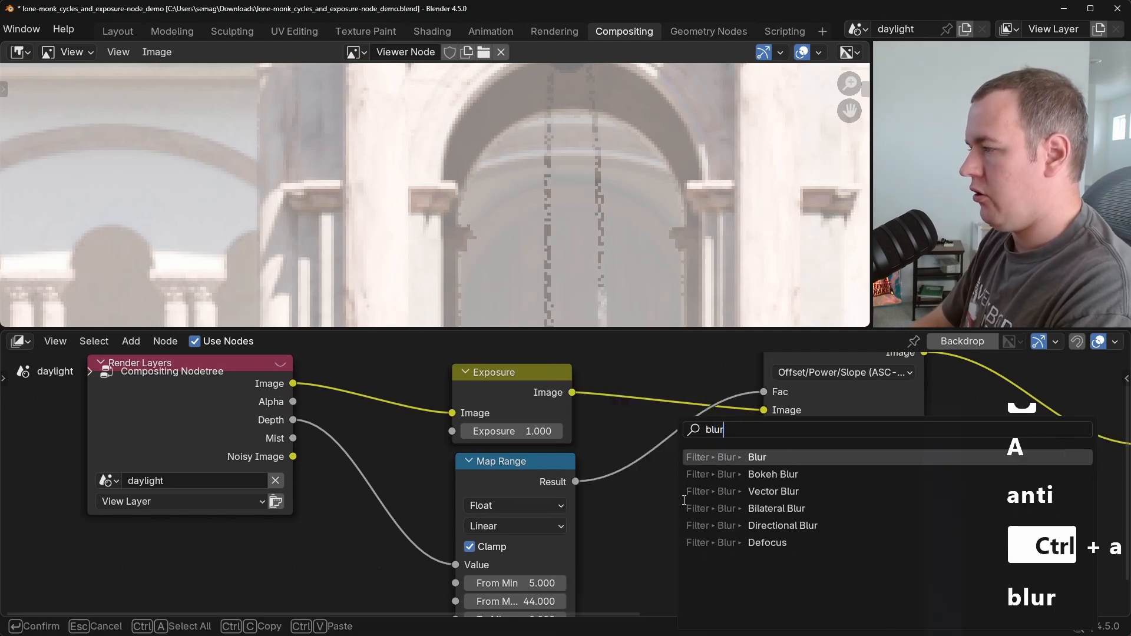
{"action": "key", "text": "Return"}
{"action": "left_click", "coordinate": [610, 427]}
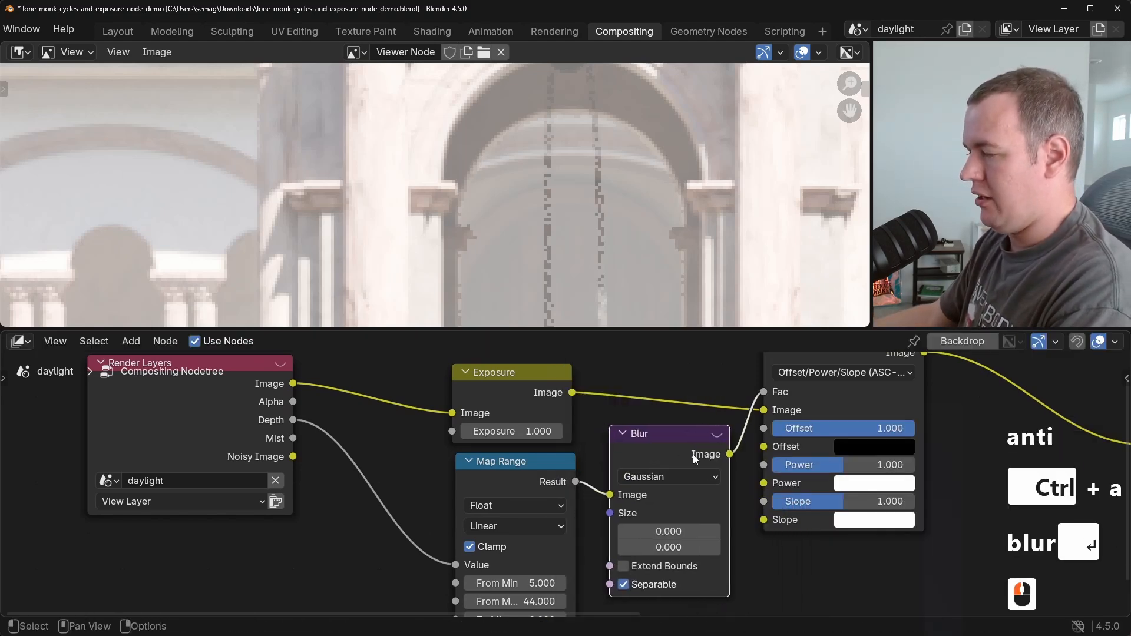
Adjust the Blur node's vertical placement beside Map Range and set both of its Size values to 2.
{"action": "key", "text": "g"}
{"action": "key", "text": "y"}
{"action": "left_click", "coordinate": [704, 455]}
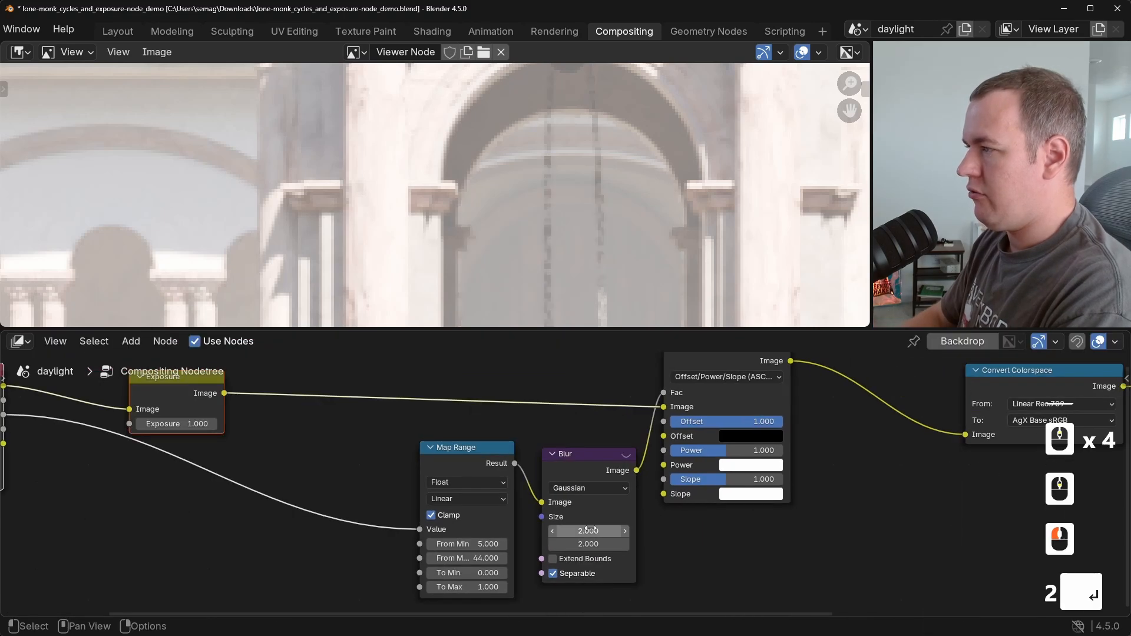
{"action": "middle_click_drag", "start_coordinate": [588, 531], "coordinate": [546, 599]}
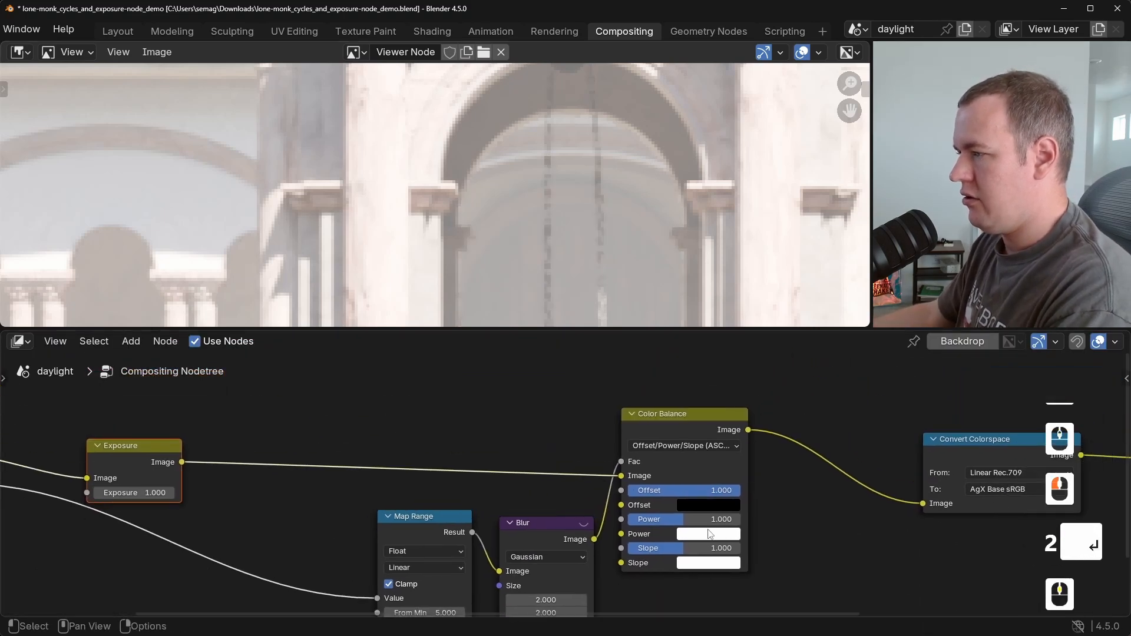
{"action": "scroll", "coordinate": [602, 508], "scroll_direction": "down", "scroll_amount": 2}
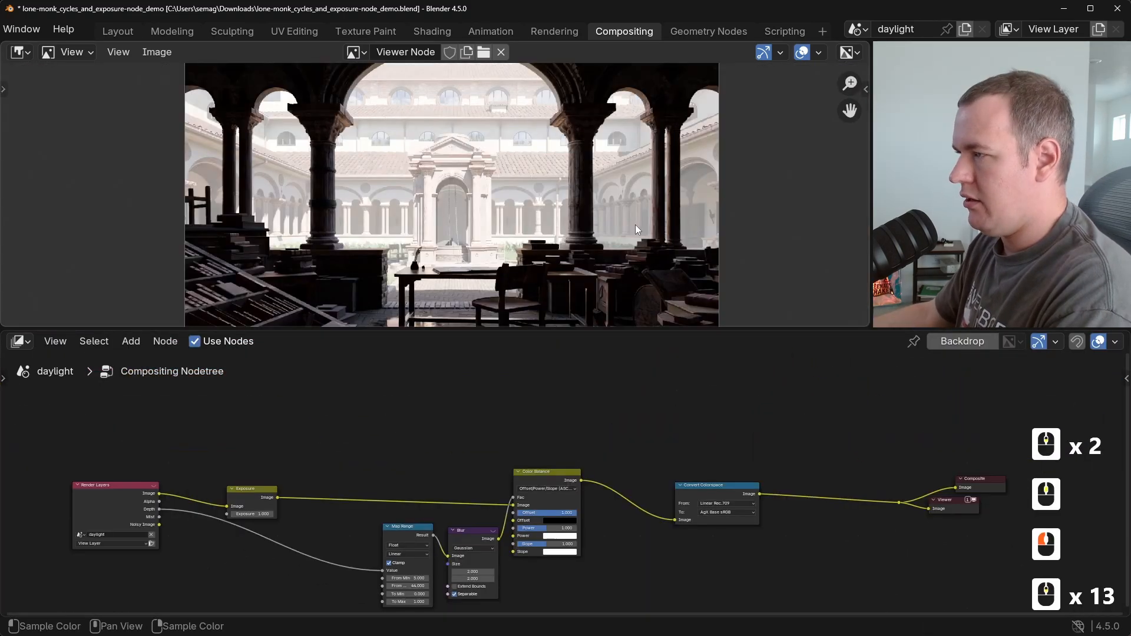
Set the Color Balance node's Offset base value to 0.
{"action": "scroll", "coordinate": [602, 238], "scroll_direction": "up", "scroll_amount": 4}
{"action": "scroll", "coordinate": [498, 235], "scroll_direction": "up", "scroll_amount": 2}
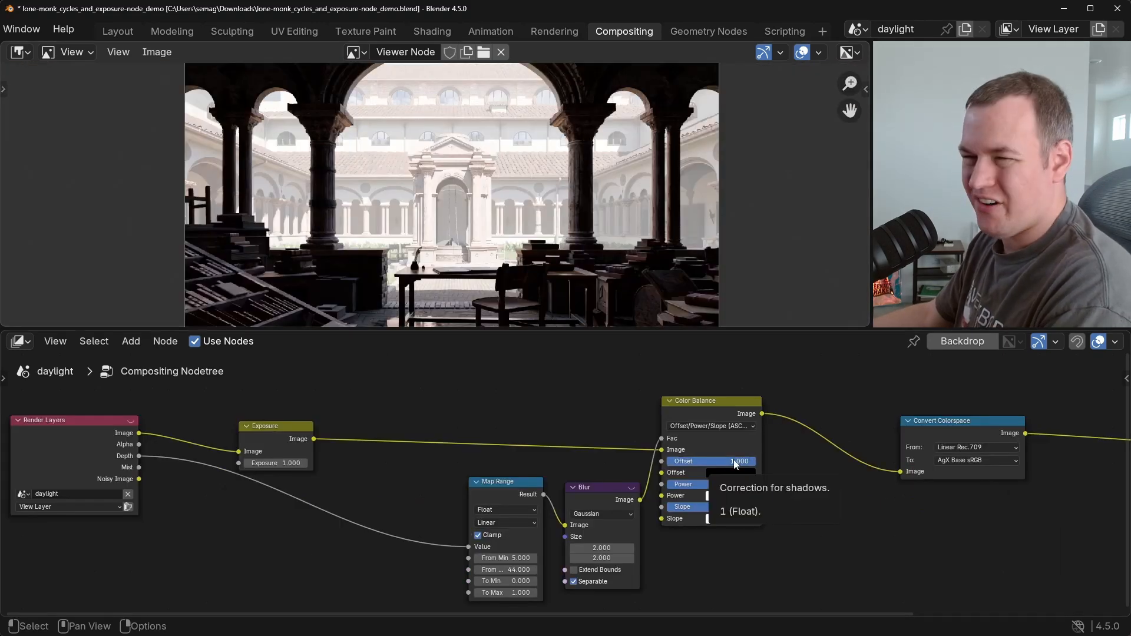
{"action": "left_click", "coordinate": [730, 463]}
{"action": "type", "text": "0"}
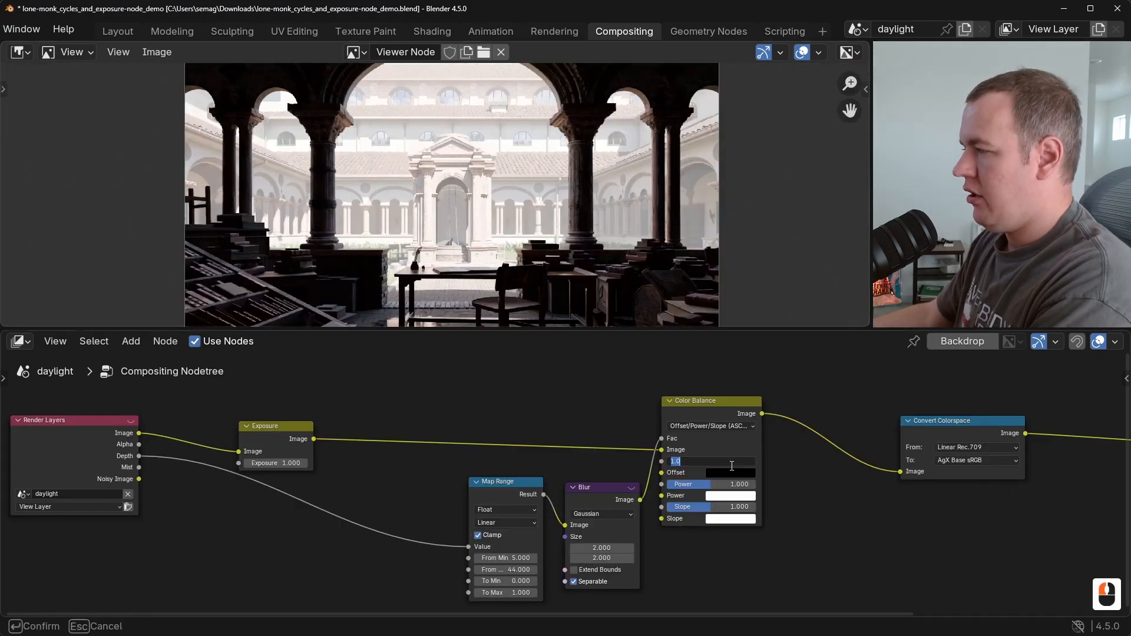
{"action": "key", "text": "Return"}
Sample the Color Balance Offset colour from the pale stone of the central portal in the preview image.
{"action": "left_click", "coordinate": [728, 474]}
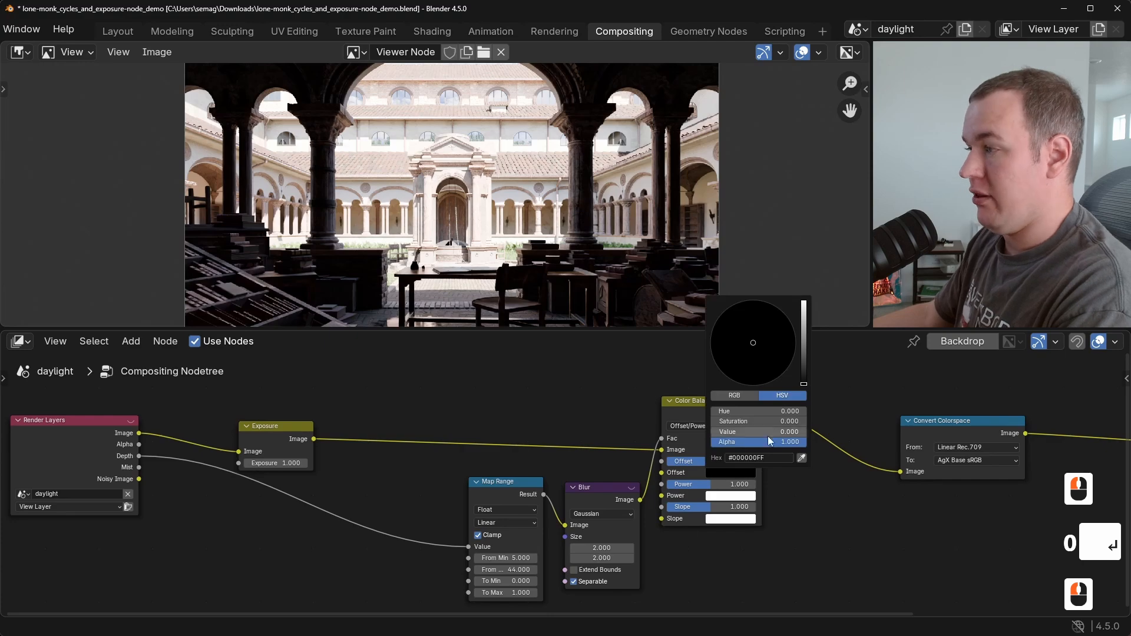
{"action": "key", "text": "BackSpace"}
{"action": "scroll", "coordinate": [512, 236], "scroll_direction": "up", "scroll_amount": 6}
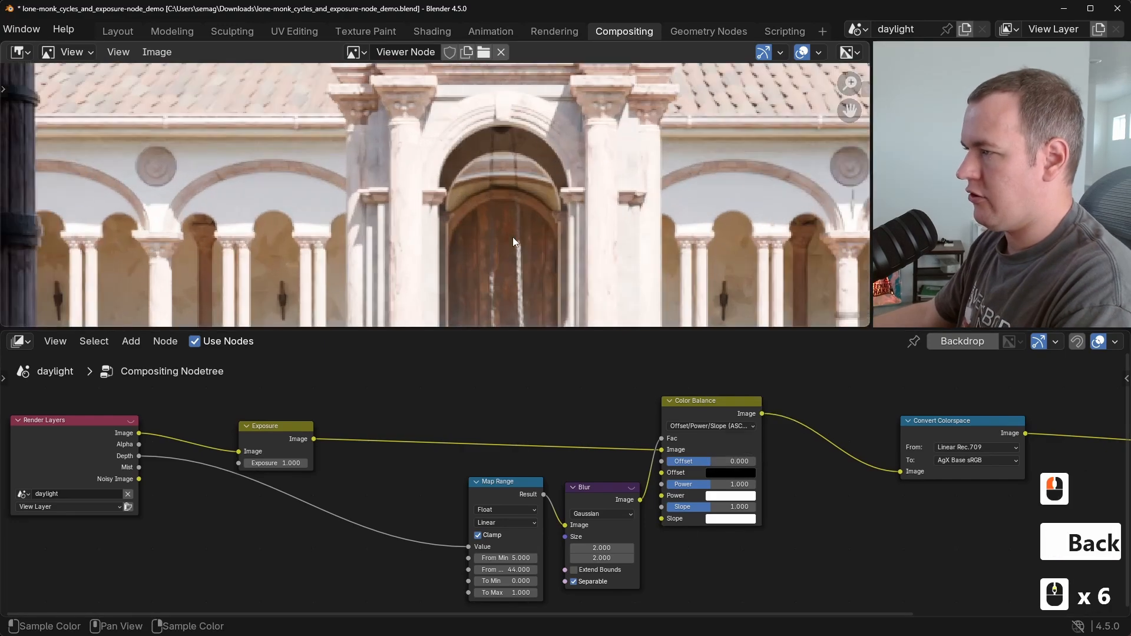
{"action": "left_click", "coordinate": [739, 496]}
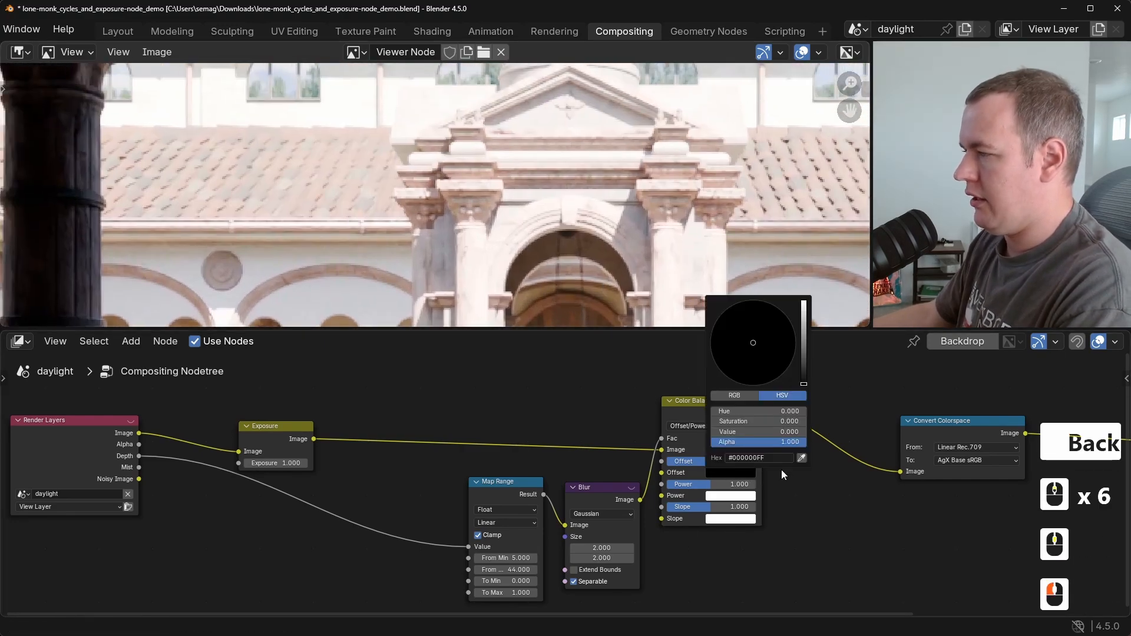
{"action": "left_click", "coordinate": [804, 457]}
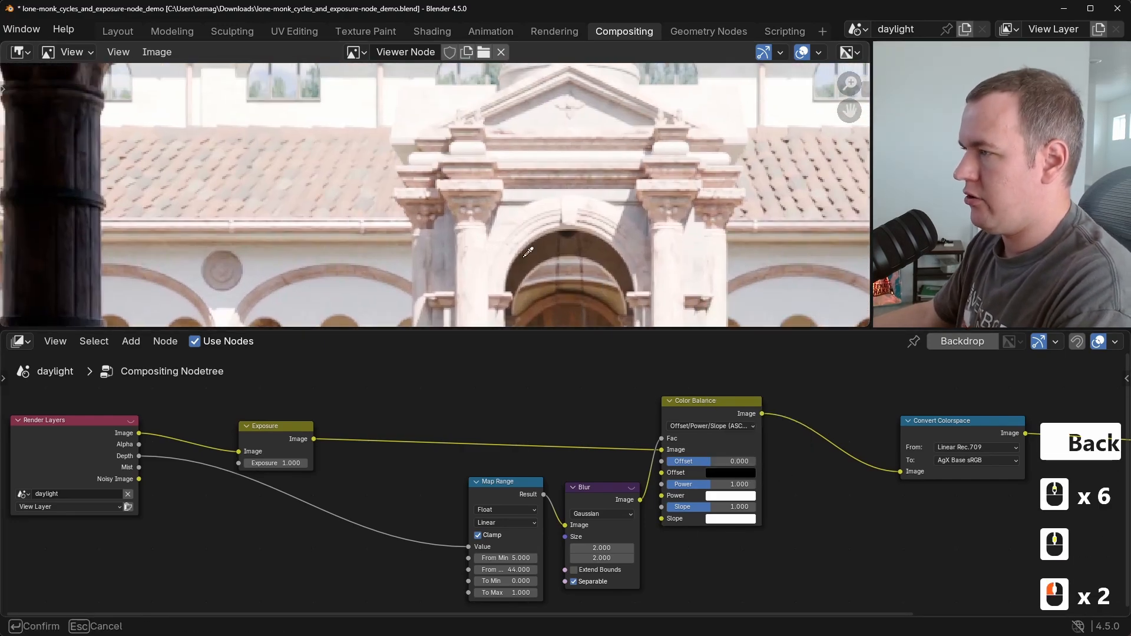
{"action": "left_click", "coordinate": [501, 193]}
{"action": "scroll", "coordinate": [503, 270], "scroll_direction": "down", "scroll_amount": 6}
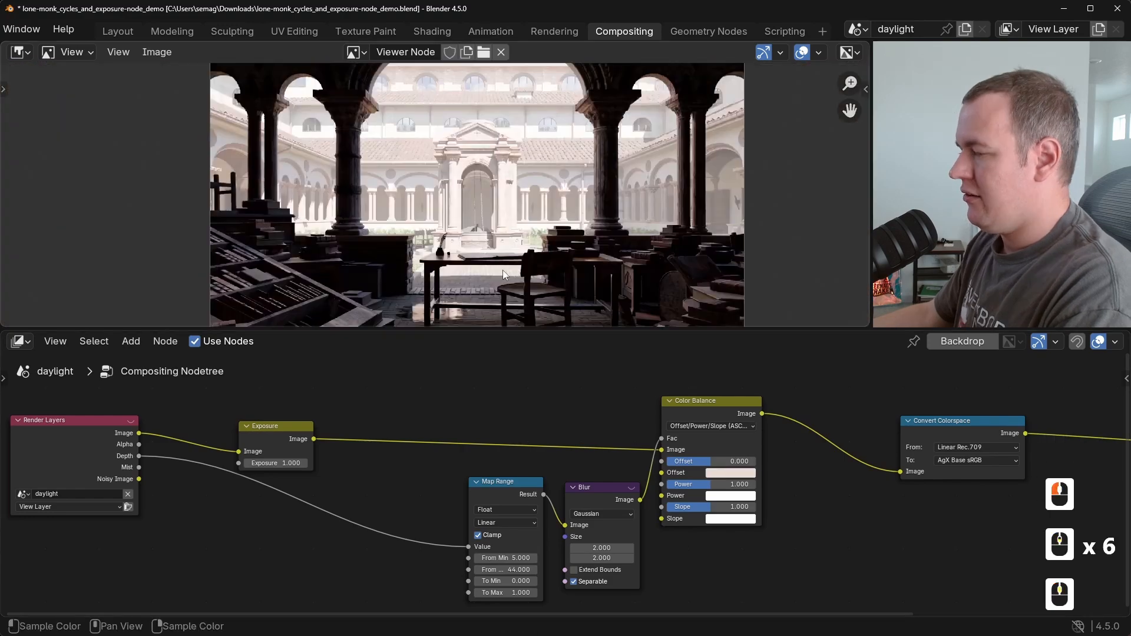
Lower the Map Range node's To Max to 0.5 and further down to 0.25 to weaken the haze.
{"action": "middle_click_drag", "start_coordinate": [574, 462], "coordinate": [608, 401]}
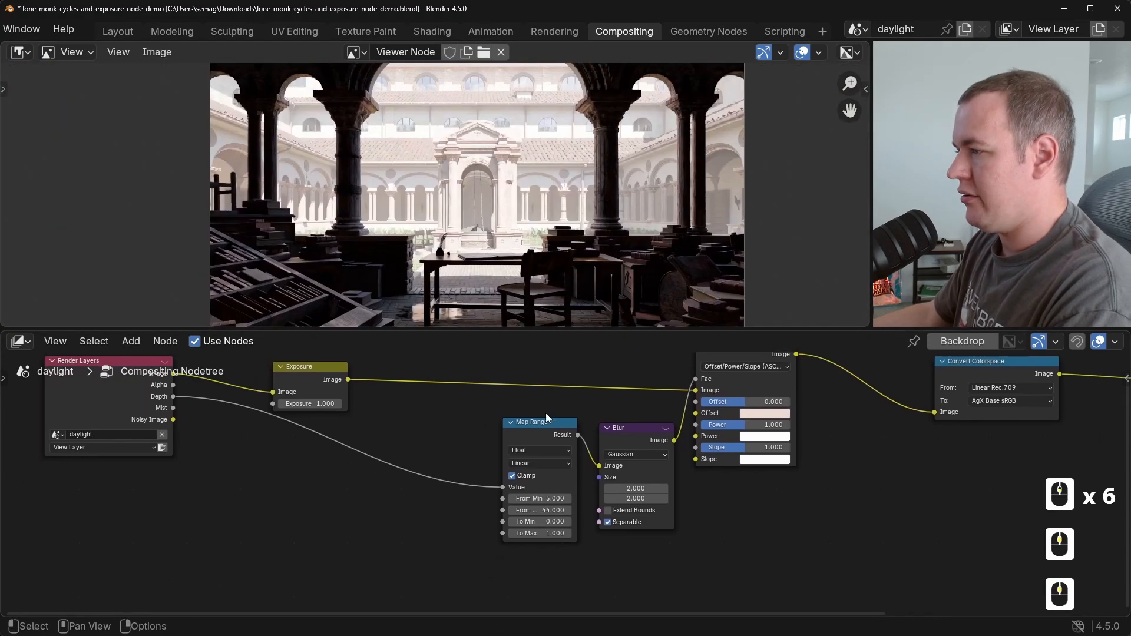
{"action": "scroll", "coordinate": [554, 532], "scroll_direction": "up", "scroll_amount": 5}
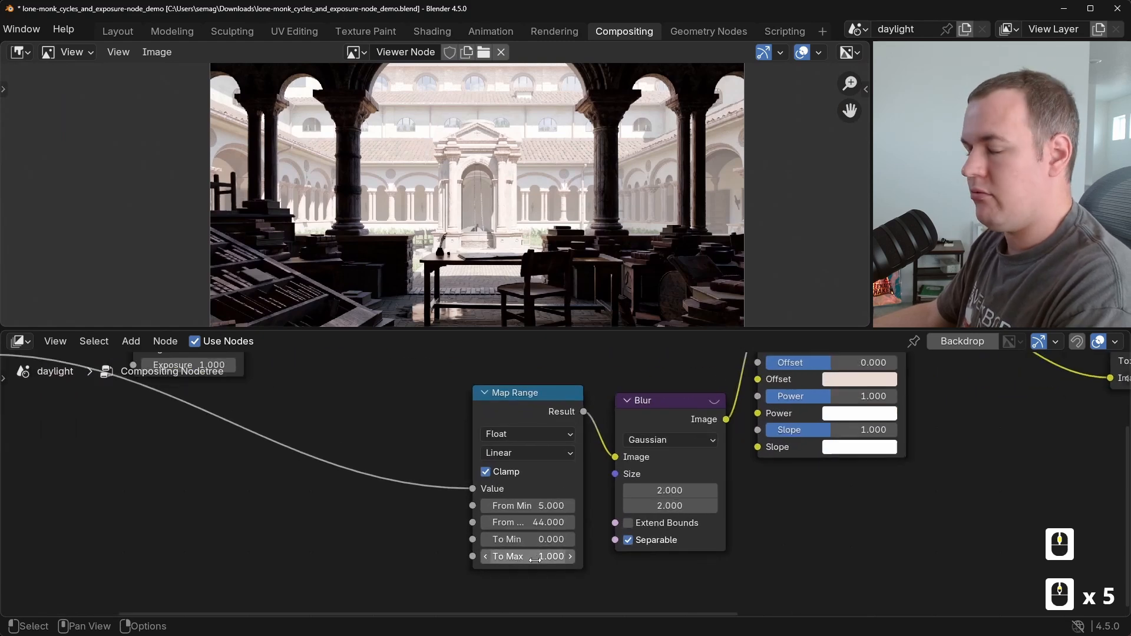
{"action": "left_click", "coordinate": [535, 559]}
{"action": "type", "text": "0.5"}
{"action": "key", "text": "Return"}
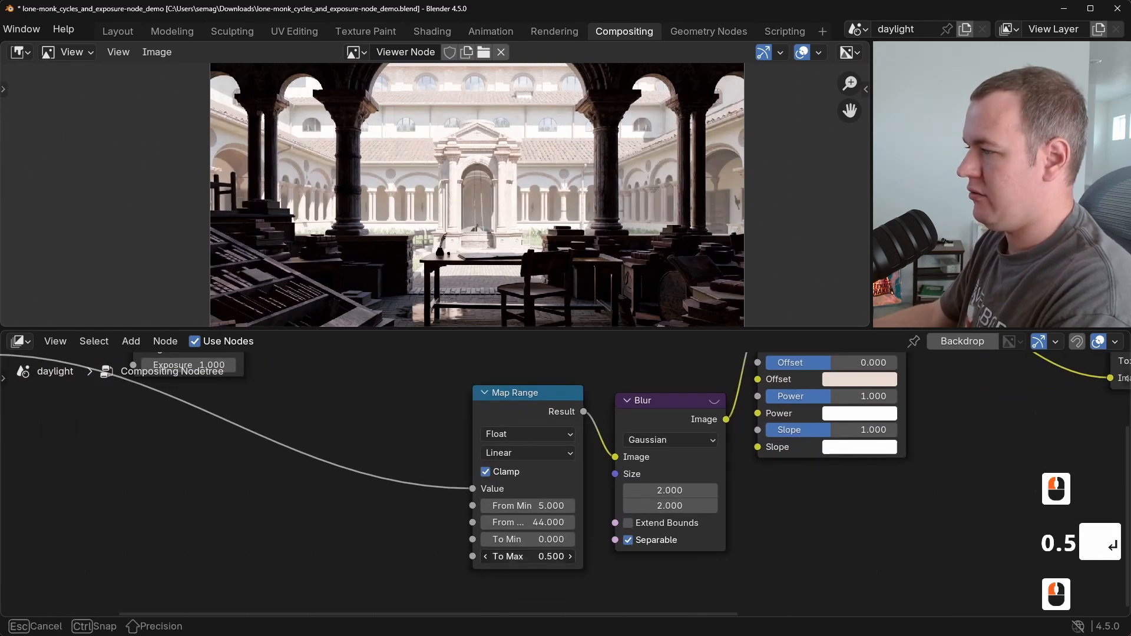
{"action": "left_click", "coordinate": [534, 561]}
{"action": "type", "text": "0.25"}
{"action": "key", "text": "Return"}
{"action": "scroll", "coordinate": [534, 561], "scroll_direction": "down", "scroll_amount": 2}
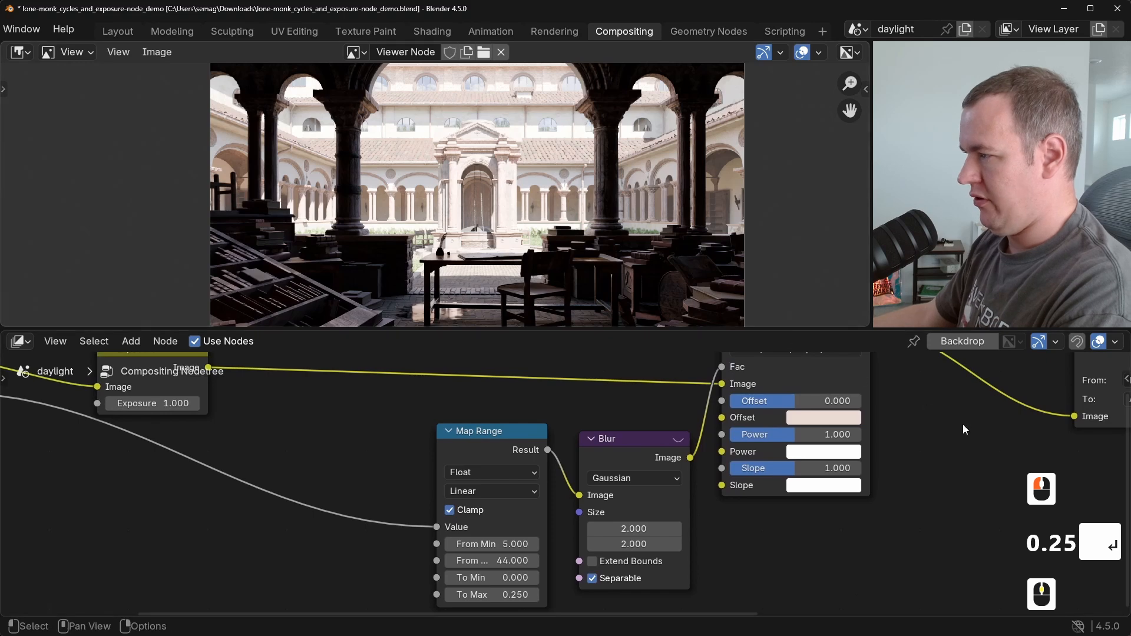
Align the Viewer node horizontally beneath the Composite node.
{"action": "scroll", "coordinate": [896, 498], "scroll_direction": "down", "scroll_amount": 8}
{"action": "key", "text": "g"}
{"action": "key", "text": "x"}
{"action": "left_click", "coordinate": [925, 499]}
{"action": "middle_click_drag", "start_coordinate": [925, 498], "coordinate": [1126, 512]}
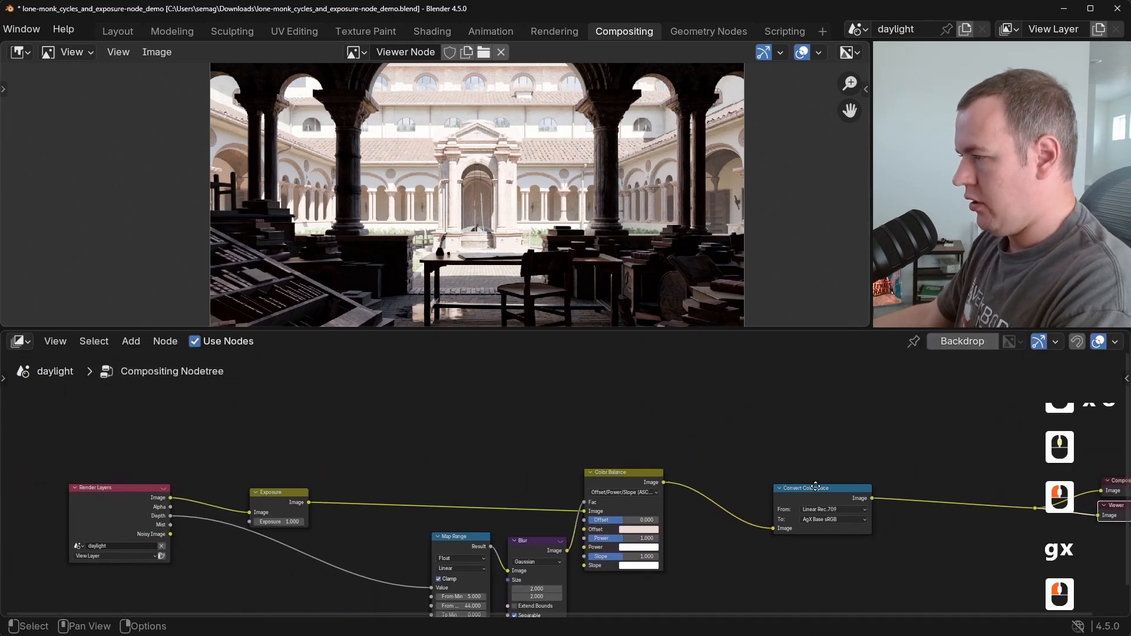
Duplicate the Convert Colorspace node, place the copy above the main chain and feed it from the Exposure node's Image output.
{"action": "key", "text": "shift+d"}
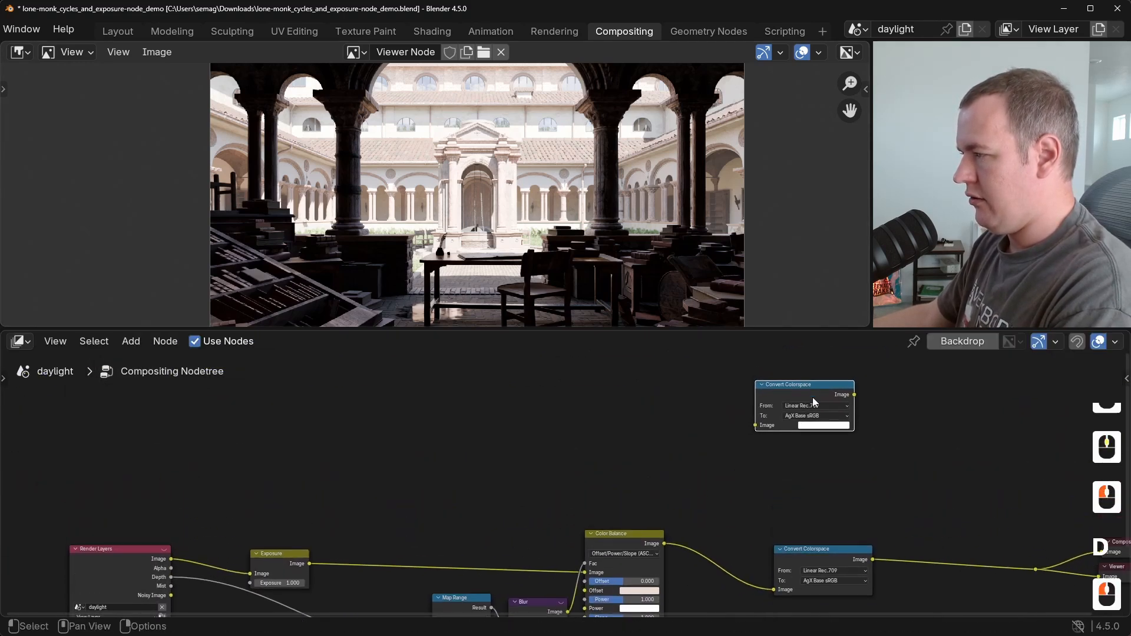
{"action": "left_click", "coordinate": [813, 401]}
{"action": "left_click_drag", "start_coordinate": [311, 564], "coordinate": [758, 426]}
{"action": "middle_click_drag", "start_coordinate": [847, 435], "coordinate": [523, 435]}
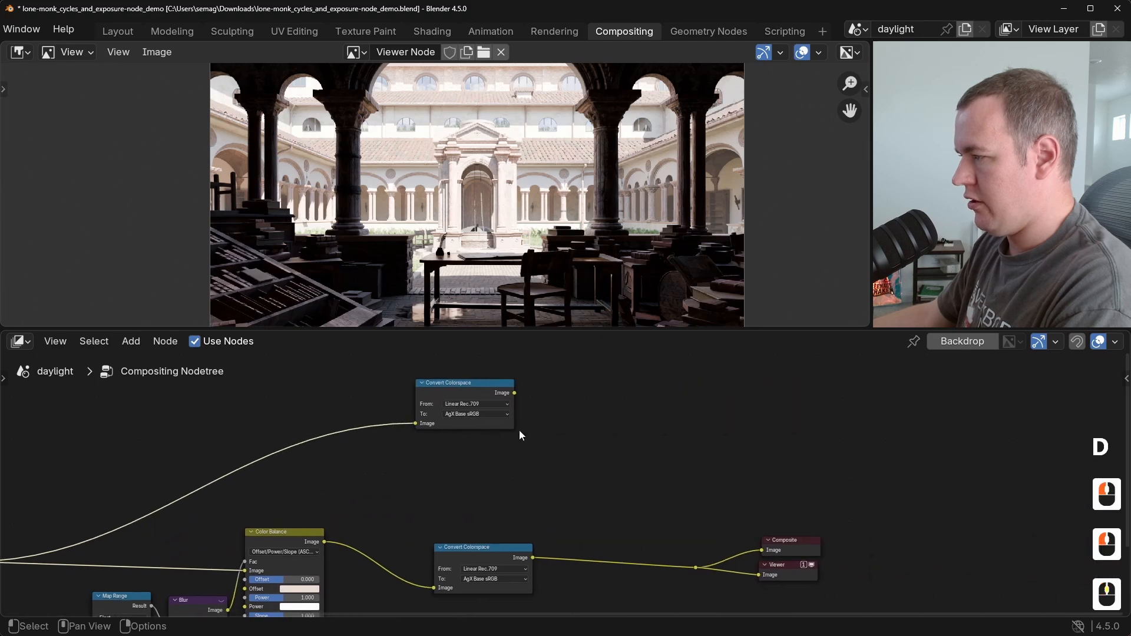
Preview the duplicated Convert Colorspace node in a new Viewer and assign viewer shortcut 2 to it.
{"action": "scroll", "coordinate": [501, 412], "scroll_direction": "up", "scroll_amount": 1}
{"action": "left_click", "coordinate": [470, 383], "text": "ctrl+shift"}
{"action": "middle_click_drag", "start_coordinate": [469, 383], "coordinate": [532, 406]}
{"action": "scroll", "coordinate": [676, 427], "scroll_direction": "up", "scroll_amount": 3}
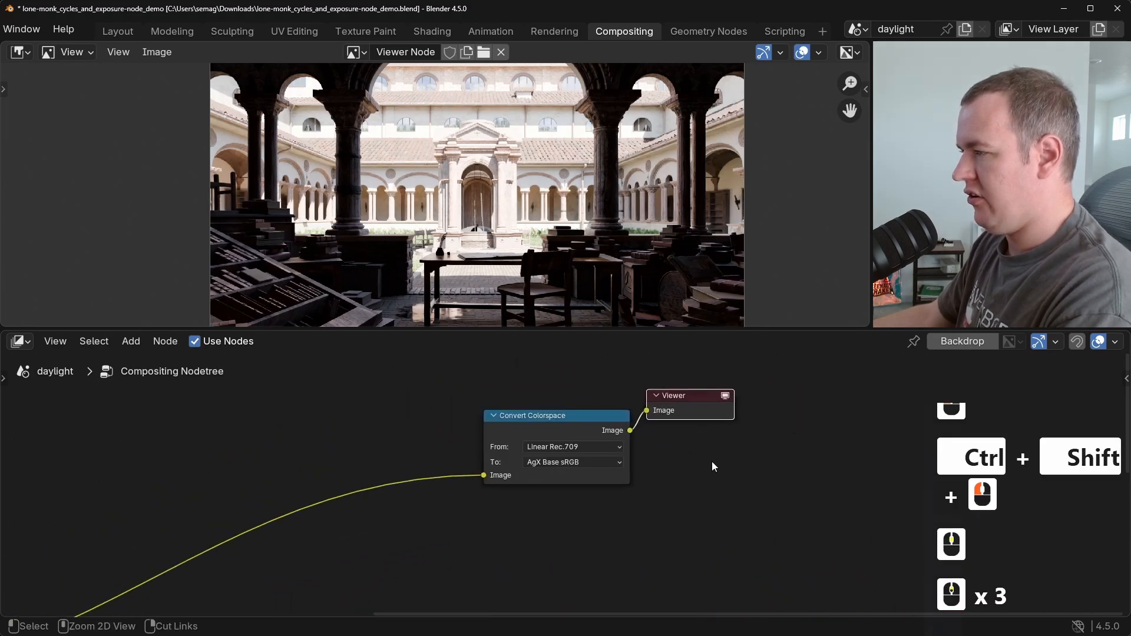
{"action": "key", "text": "ctrl+2"}
Compare the image with and without depth haze by switching repeatedly between viewers 1 and 2.
{"action": "scroll", "coordinate": [712, 462], "scroll_direction": "down", "scroll_amount": 7}
{"action": "middle_click_drag", "start_coordinate": [808, 494], "coordinate": [795, 467]}
{"action": "left_click", "coordinate": [795, 468]}
{"action": "key", "text": "1"}
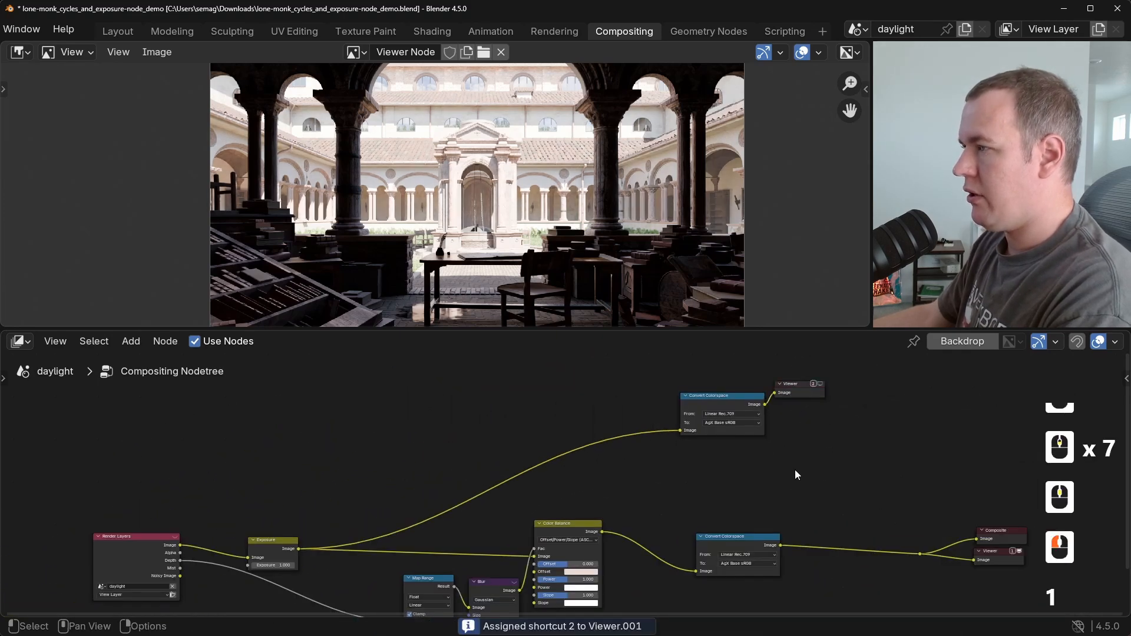
{"action": "key", "text": "2"}
{"action": "key", "text": "1"}
{"action": "key", "text": "2"}
{"action": "key", "text": "1"}
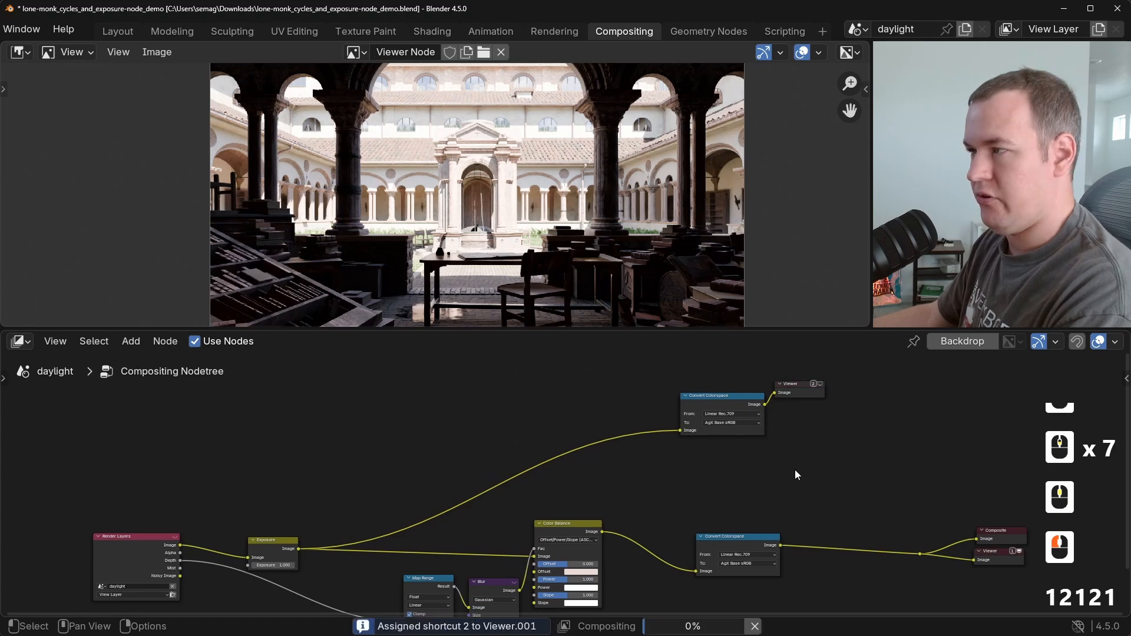
{"action": "key", "text": "2"}
{"action": "key", "text": "1"}
{"action": "key", "text": "2"}
{"action": "key", "text": "1"}
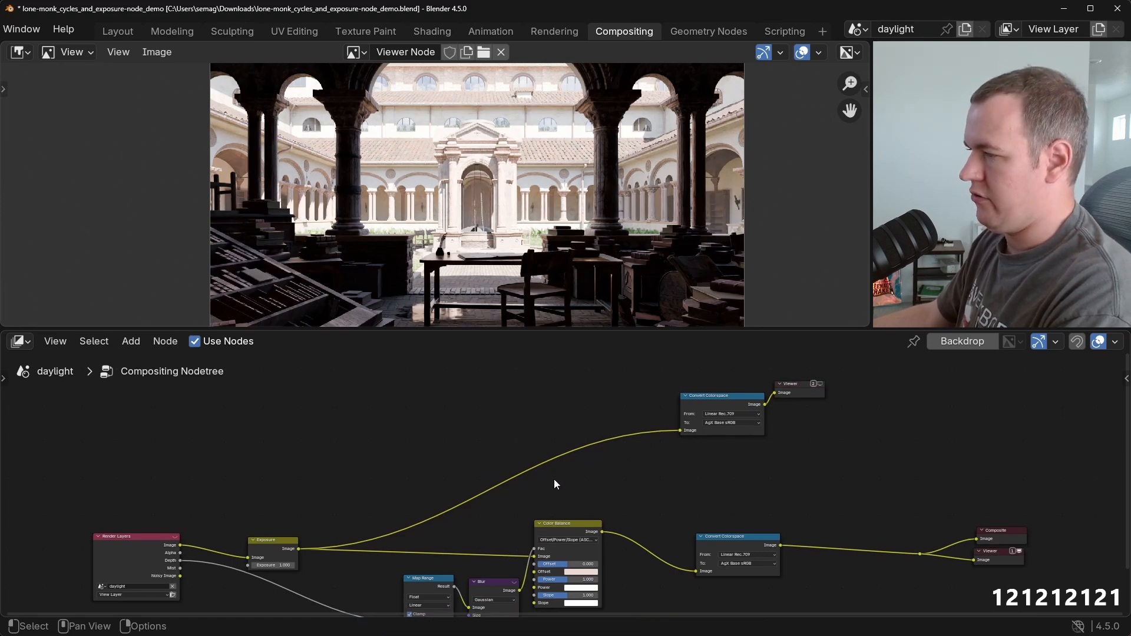
{"action": "key", "text": "2"}
{"action": "key", "text": "1"}
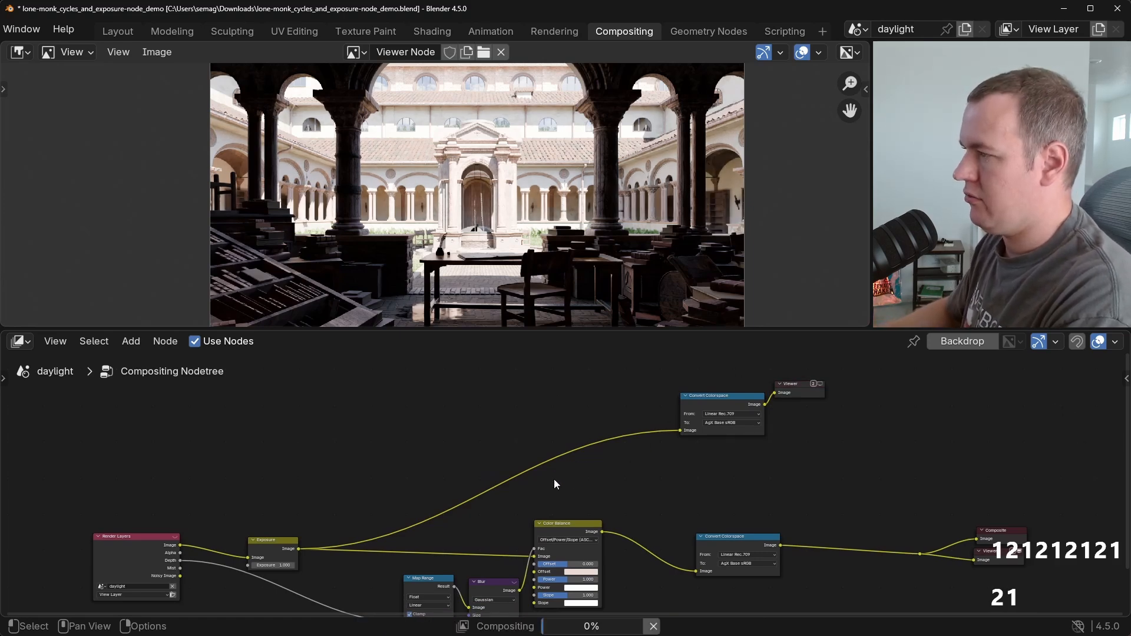
{"action": "key", "text": "2"}
{"action": "key", "text": "1"}
{"action": "key", "text": "2"}
{"action": "key", "text": "1"}
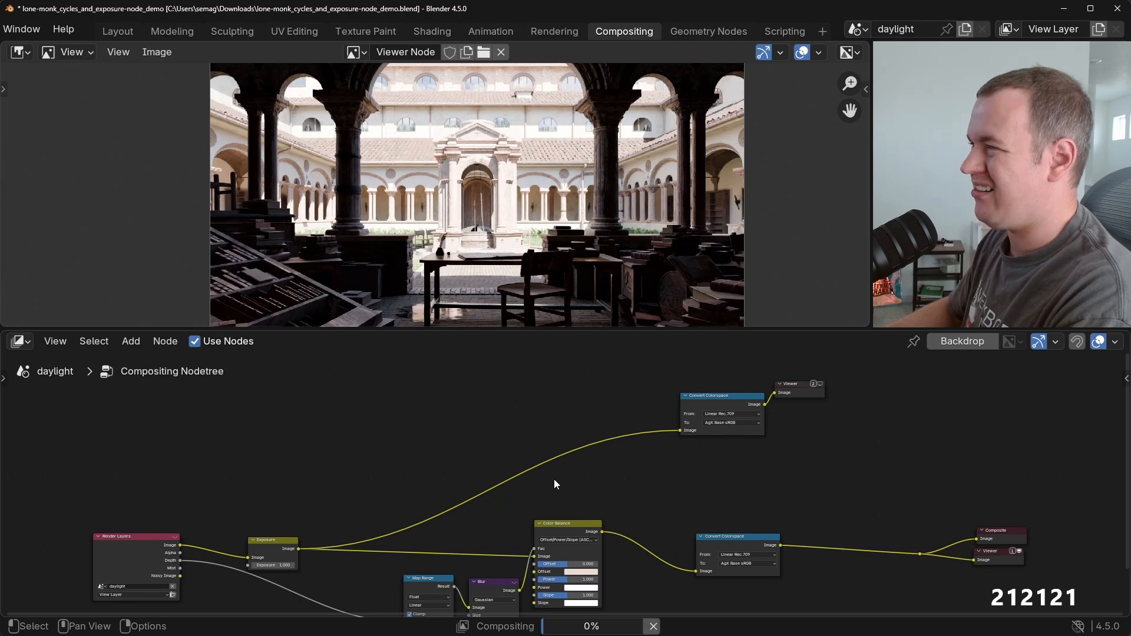
{"action": "key", "text": "2"}
{"action": "key", "text": "1"}
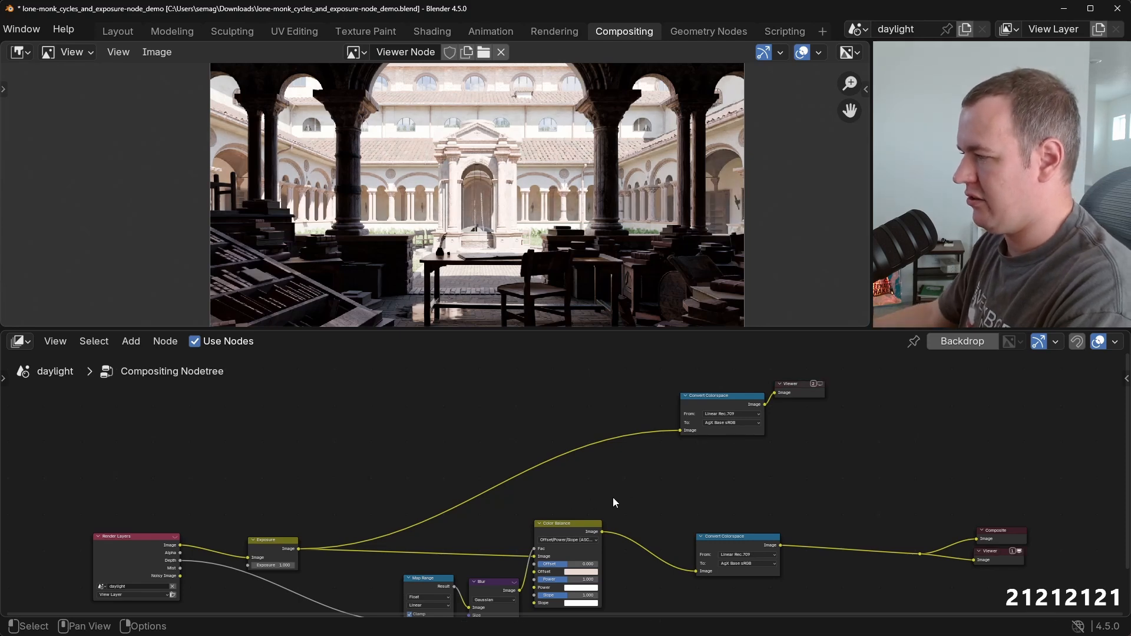
Group the Map Range, Blur and Color Balance nodes in a frame labelled "Fog".
{"action": "middle_click_drag", "start_coordinate": [613, 499], "coordinate": [699, 415]}
{"action": "scroll", "coordinate": [626, 492], "scroll_direction": "up", "scroll_amount": 3}
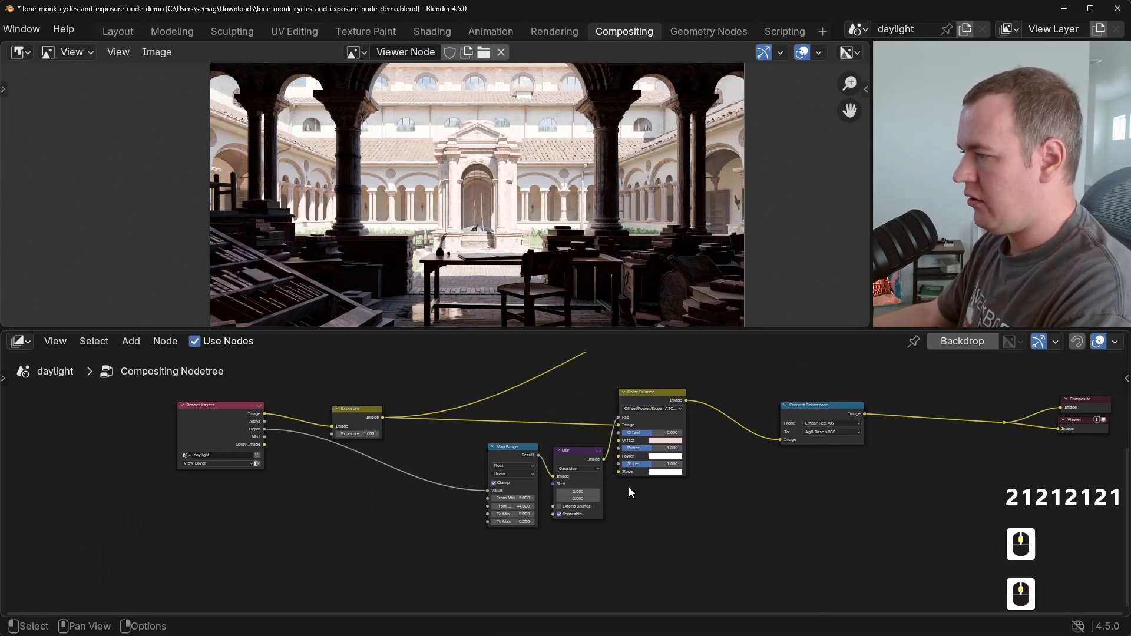
{"action": "left_click_drag", "start_coordinate": [737, 582], "coordinate": [460, 377]}
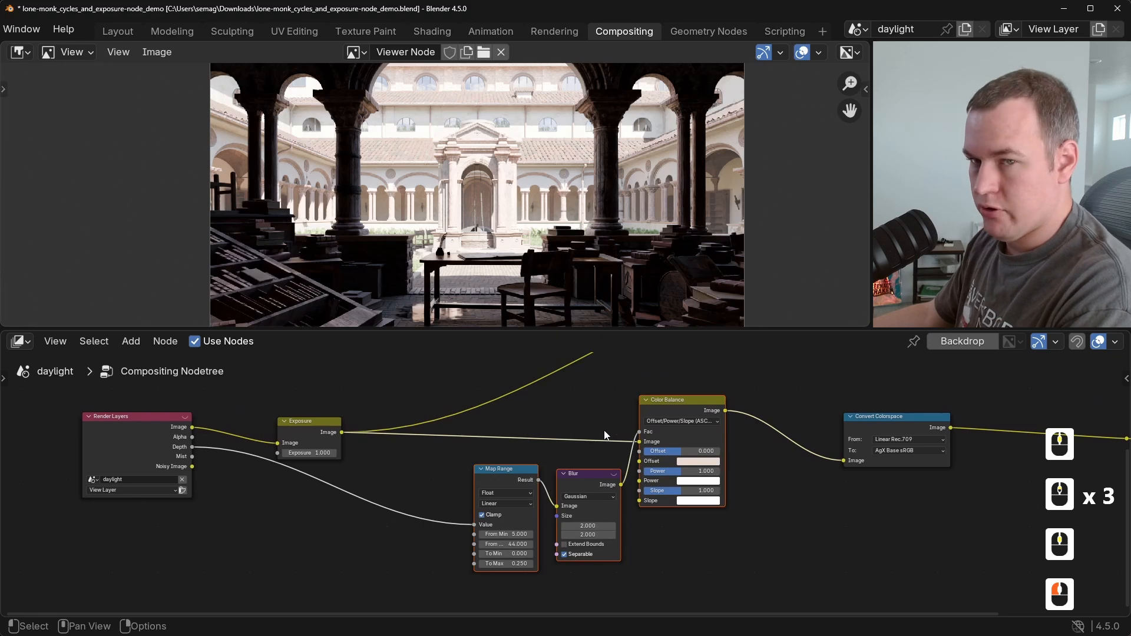
{"action": "key", "text": "Tab"}
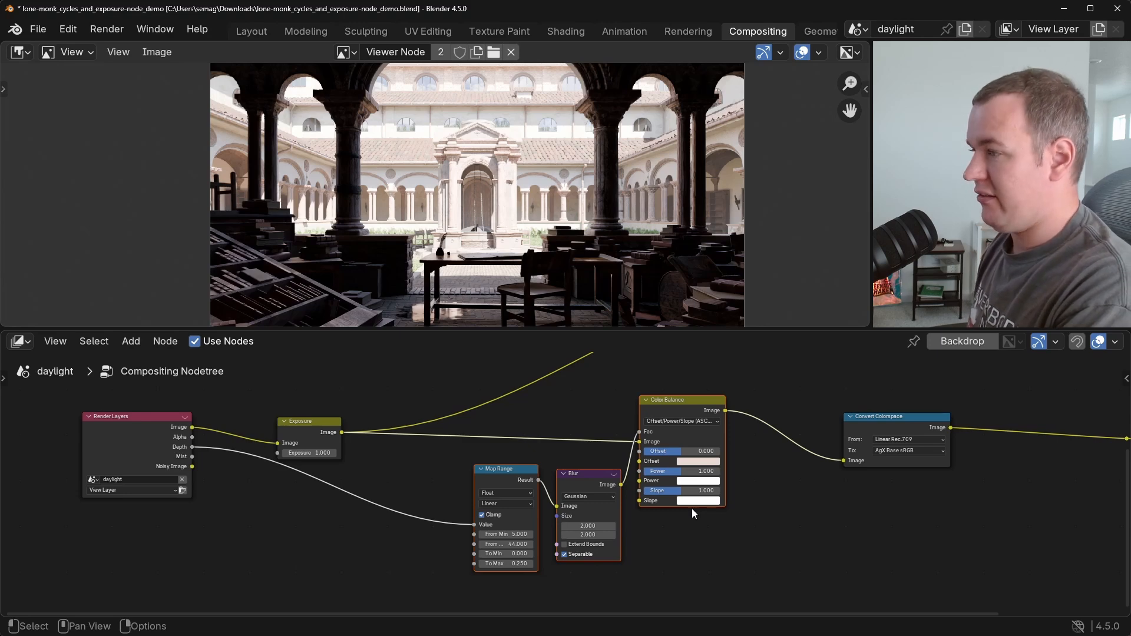
{"action": "key", "text": "ctrl+j"}
{"action": "key", "text": "F2"}
{"action": "type", "text": "Fog"}
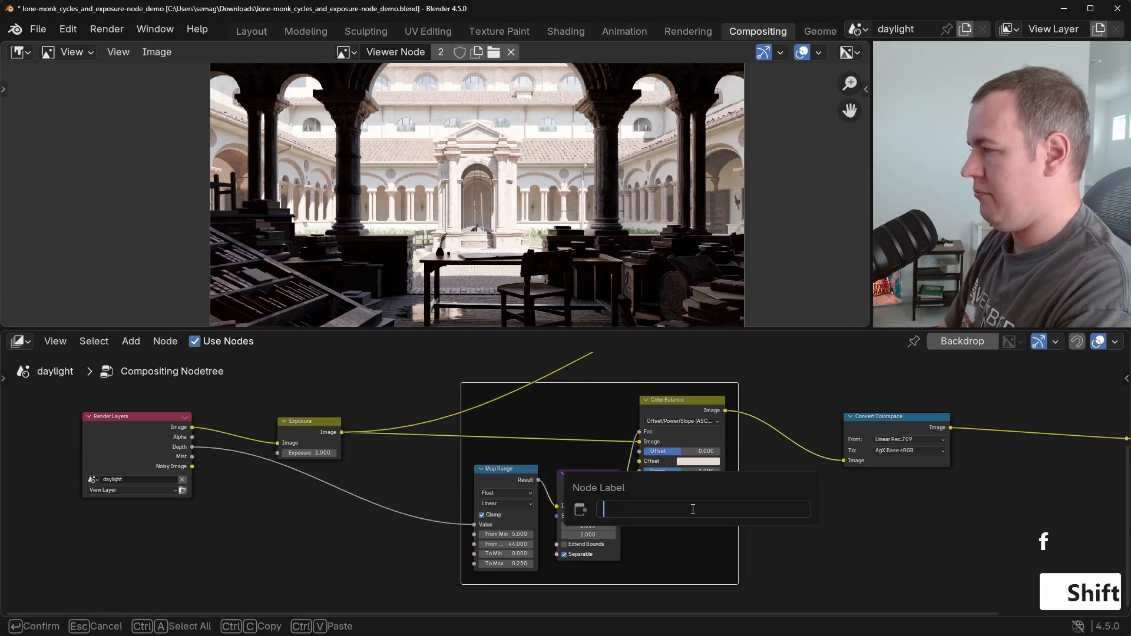
{"action": "key", "text": "Return"}
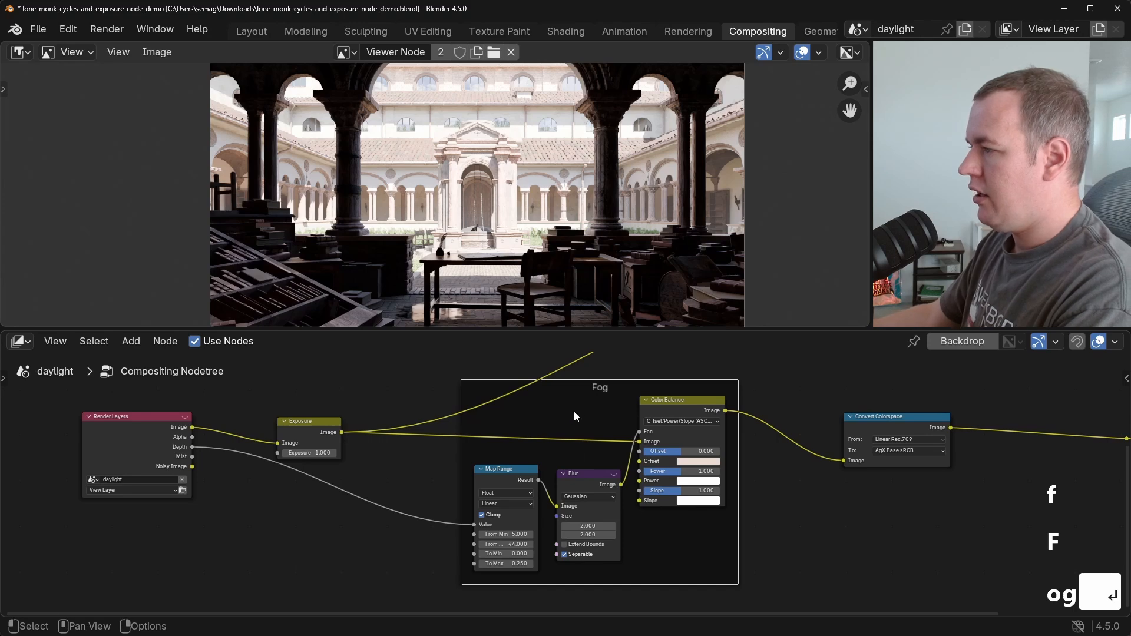
{"action": "mouse_move", "coordinate": [603, 384]}
{"action": "left_mouse_down"}
{"action": "mouse_move", "coordinate": [545, 404]}
{"action": "mouse_move", "coordinate": [645, 379]}
{"action": "mouse_move", "coordinate": [557, 409]}
{"action": "mouse_move", "coordinate": [650, 405]}
{"action": "mouse_move", "coordinate": [593, 389]}
{"action": "left_mouse_up"}
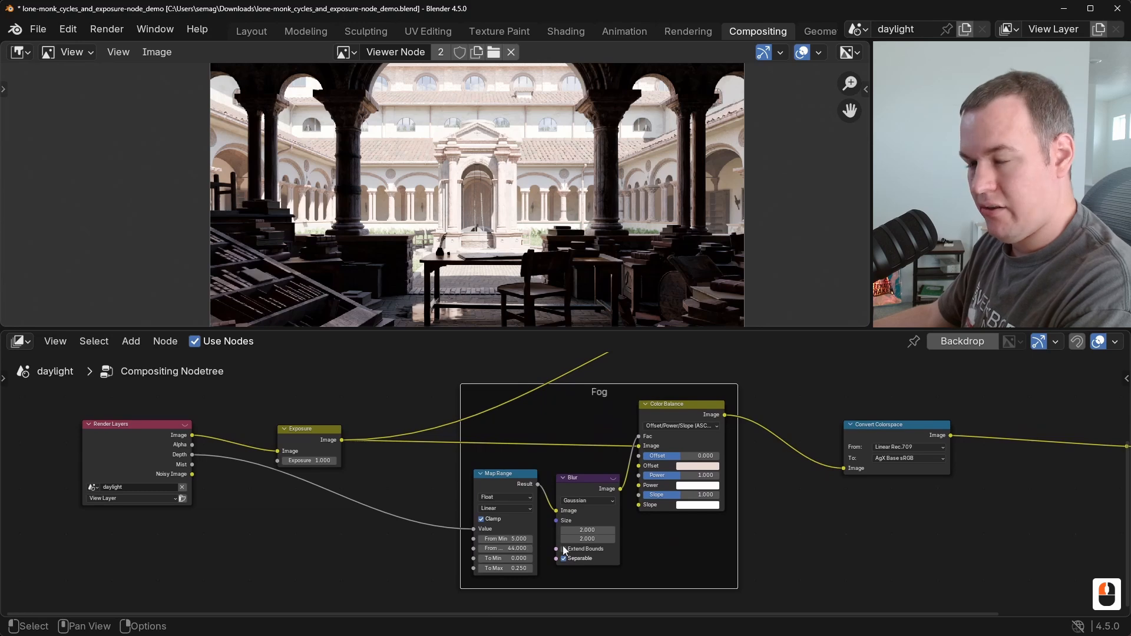
Move the Render Layers and Exposure nodes and the Fog frame horizontally left to free space before Convert Colorspace.
{"action": "scroll", "coordinate": [813, 515], "scroll_direction": "down", "scroll_amount": 5}
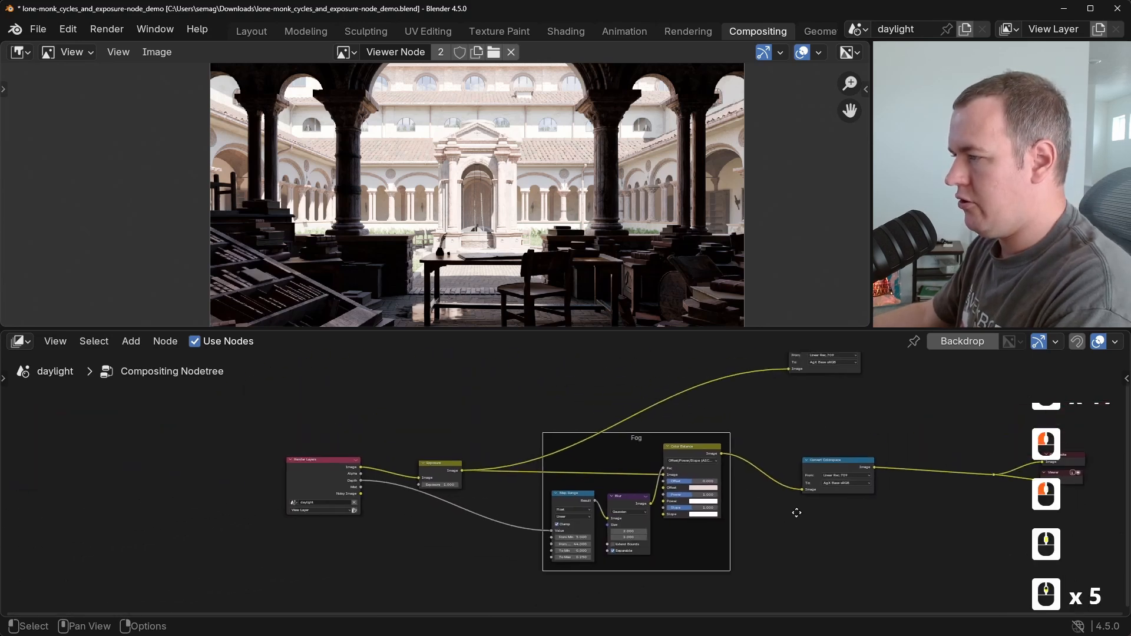
{"action": "left_click_drag", "start_coordinate": [743, 590], "coordinate": [240, 407]}
{"action": "key", "text": "g"}
{"action": "key", "text": "x"}
{"action": "left_click", "coordinate": [181, 437]}
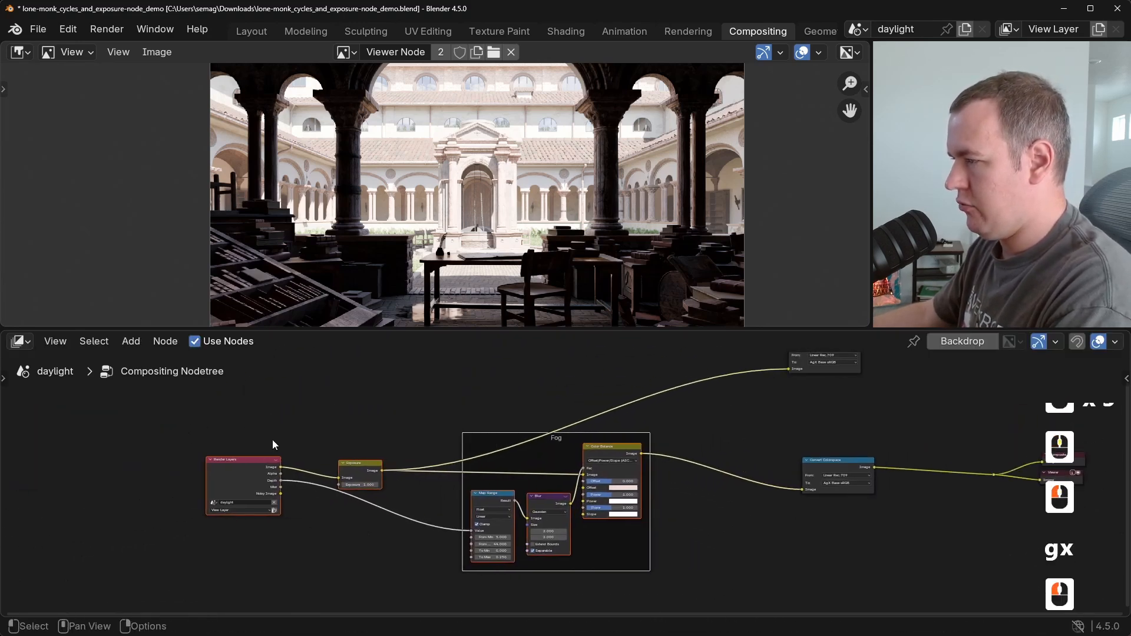
Insert a Glare node on the link between the Color Balance and Convert Colorspace nodes.
{"action": "left_click", "coordinate": [837, 464]}
{"action": "scroll", "coordinate": [823, 533], "scroll_direction": "up", "scroll_amount": 5}
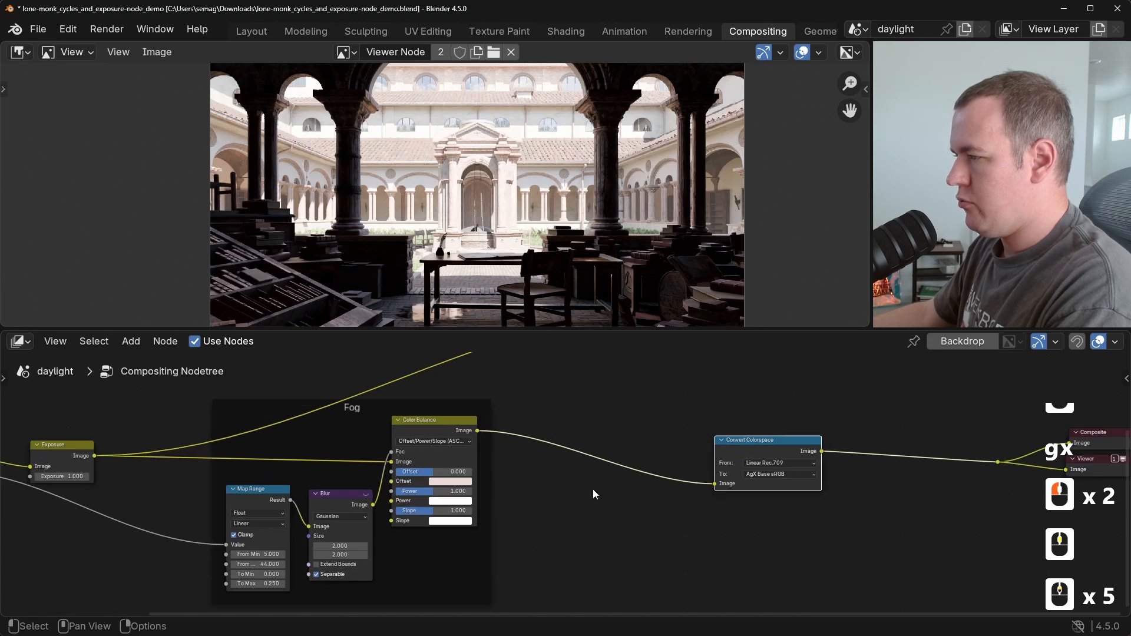
{"action": "key", "text": "shift+a"}
{"action": "mouse_move", "coordinate": [648, 446]}
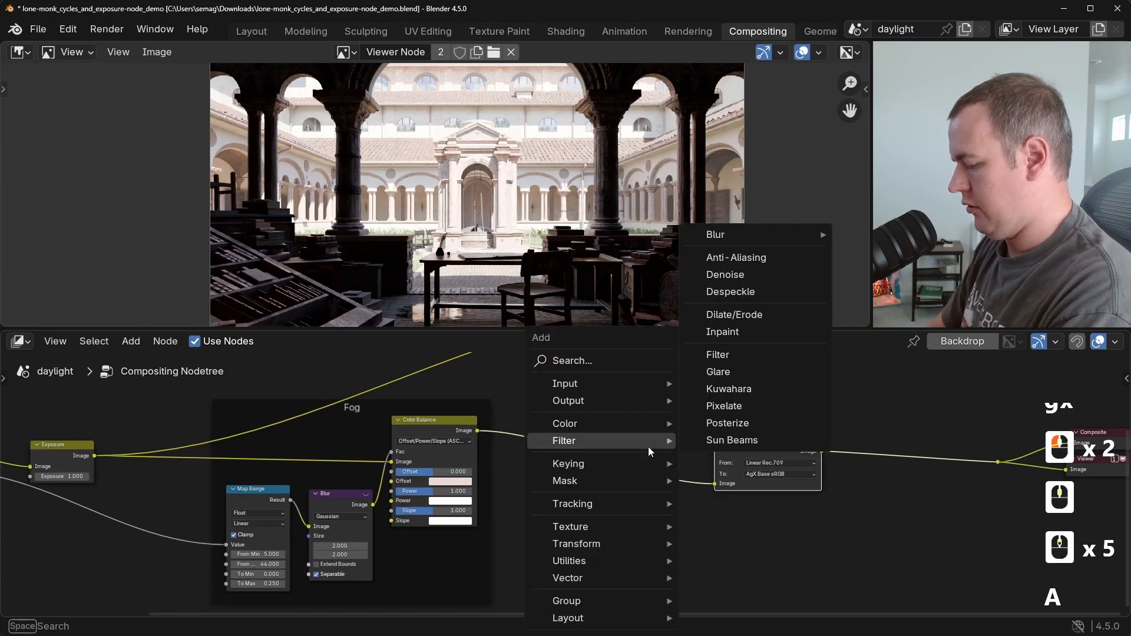
{"action": "type", "text": "glare"}
{"action": "key", "text": "Return"}
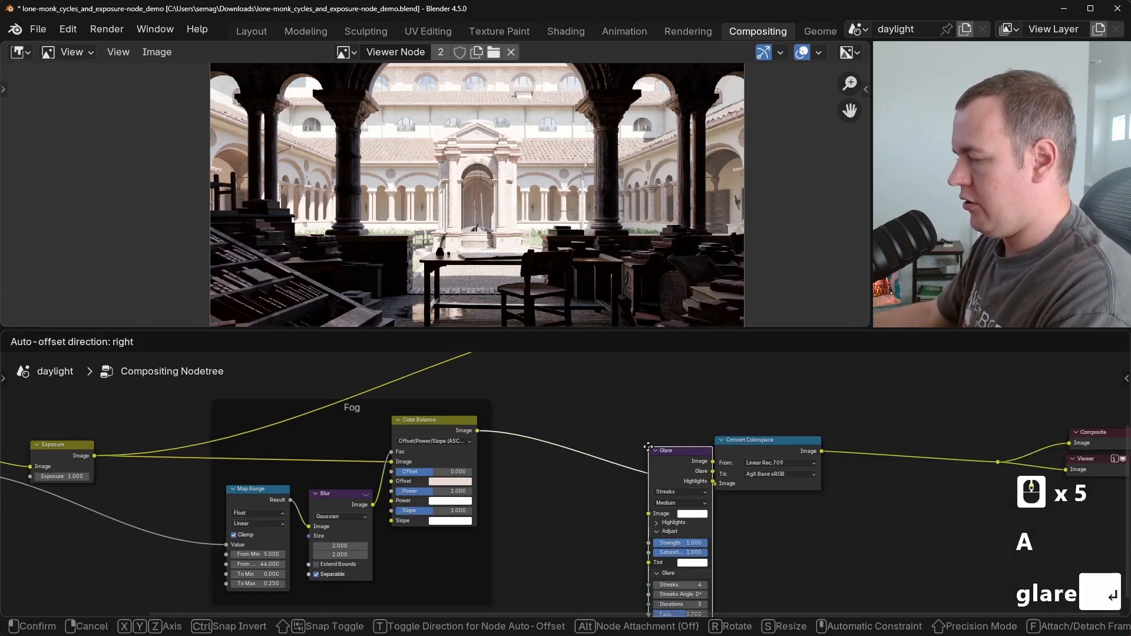
{"action": "left_click", "coordinate": [579, 385]}
{"action": "middle_click_drag", "start_coordinate": [707, 398], "coordinate": [602, 451]}
{"action": "scroll", "coordinate": [589, 455], "scroll_direction": "up", "scroll_amount": 4}
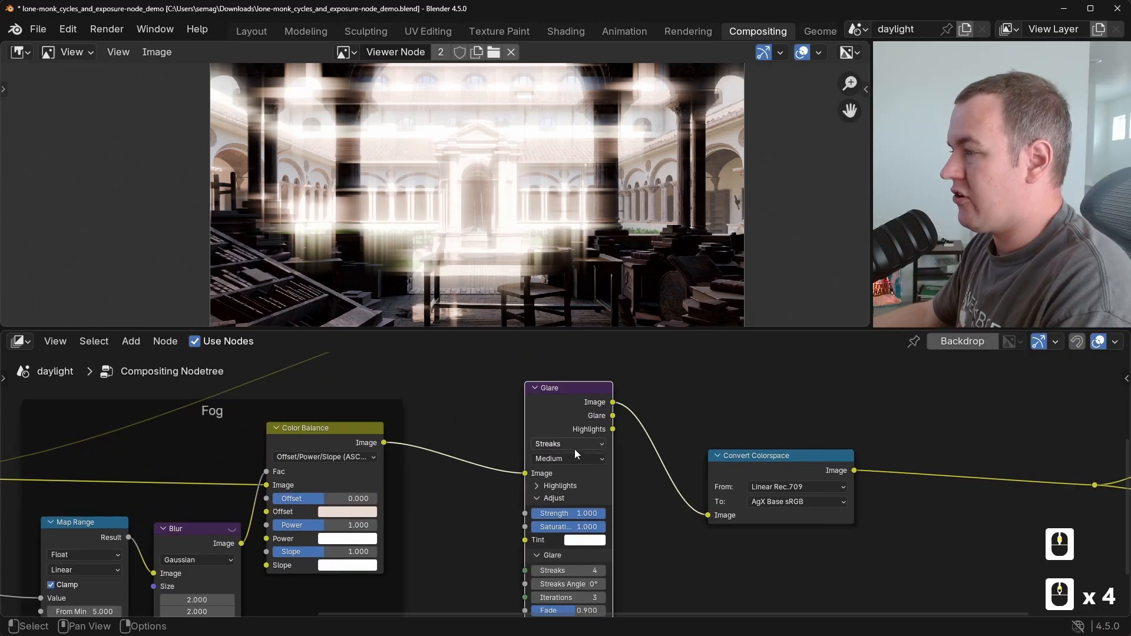
Try the Bloom, Ghosts and Fog Glow types on the Glare node and settle on Bloom.
{"action": "left_click", "coordinate": [573, 446]}
{"action": "left_click", "coordinate": [575, 473]}
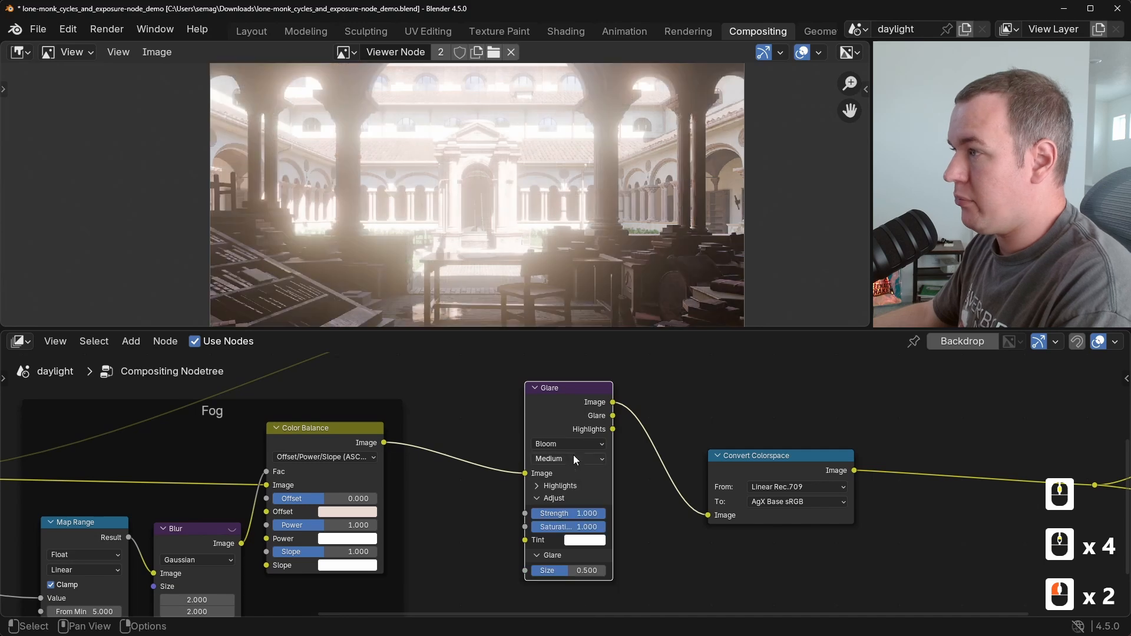
{"action": "left_click", "coordinate": [574, 441]}
{"action": "left_click", "coordinate": [568, 489]}
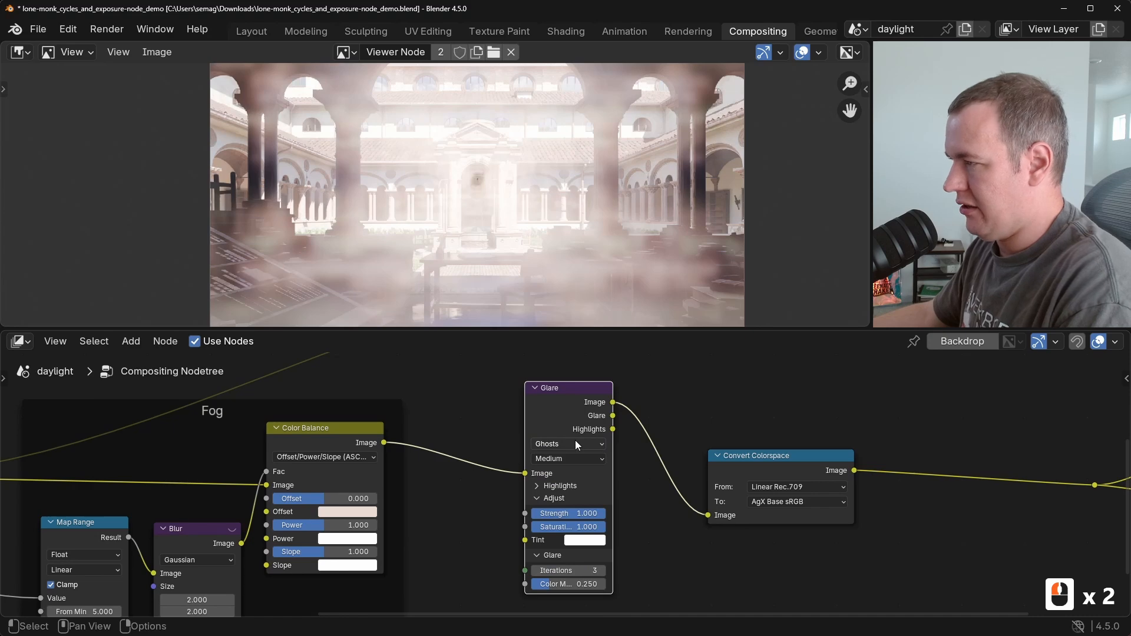
{"action": "left_click", "coordinate": [575, 441]}
{"action": "left_click", "coordinate": [569, 513]}
{"action": "left_click", "coordinate": [575, 444]}
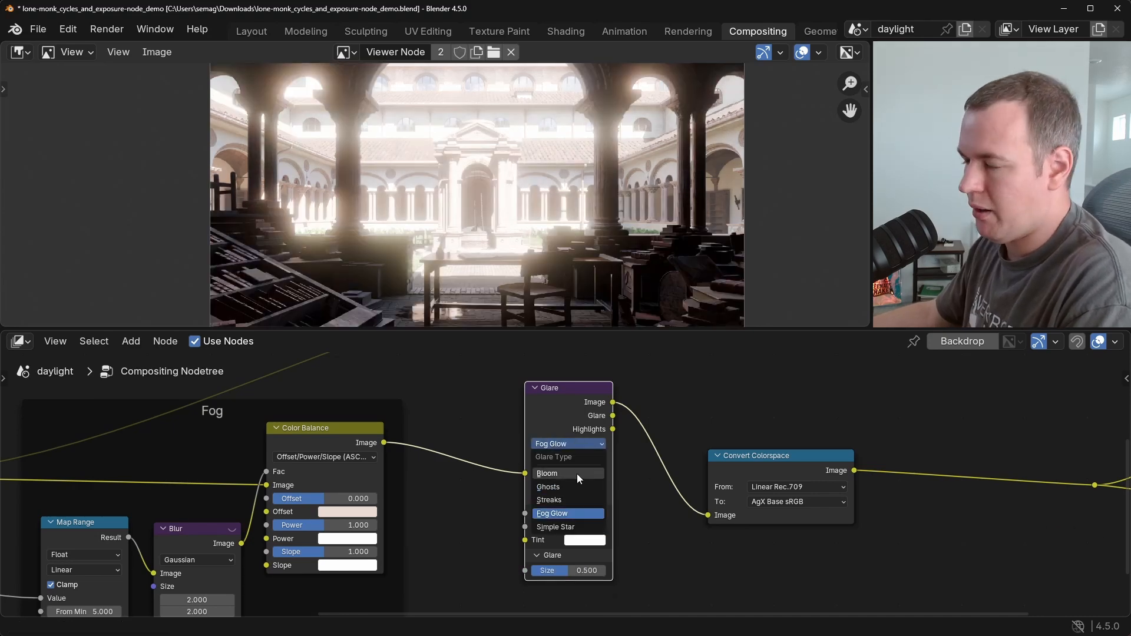
{"action": "left_click", "coordinate": [578, 473]}
Preview the Glare node's Highlights output, and set its Highlights Threshold to 18 and its quality to High.
{"action": "middle_click_drag", "start_coordinate": [654, 471], "coordinate": [637, 439]}
{"action": "scroll", "coordinate": [642, 424], "scroll_direction": "up", "scroll_amount": 4}
{"action": "left_click", "coordinate": [665, 403], "text": "ctrl+shift"}
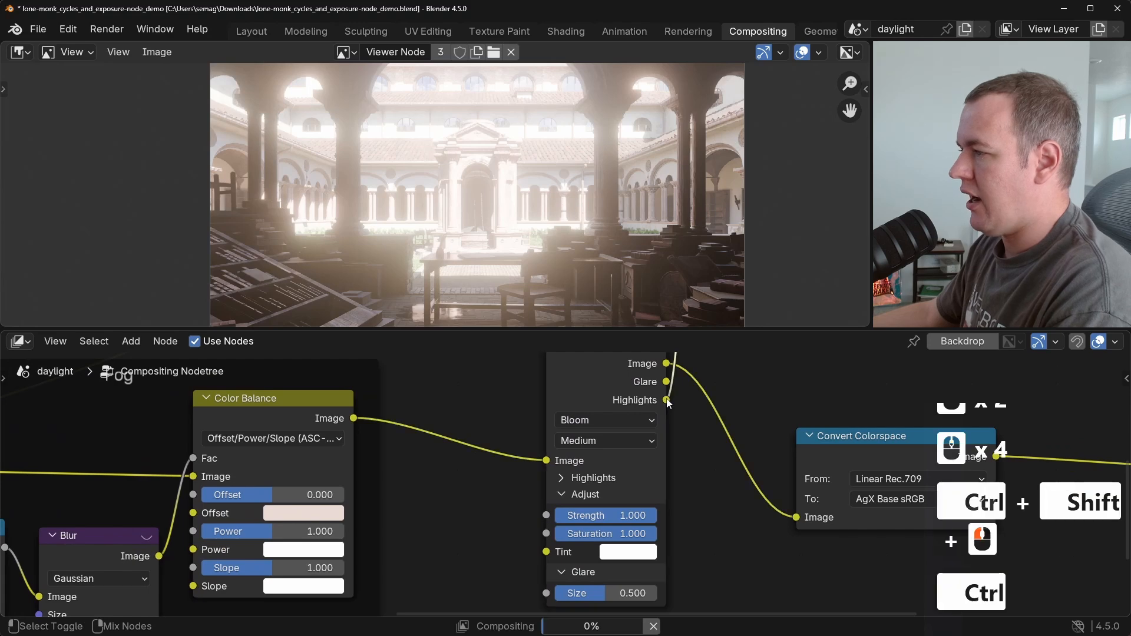
{"action": "left_click", "coordinate": [586, 478]}
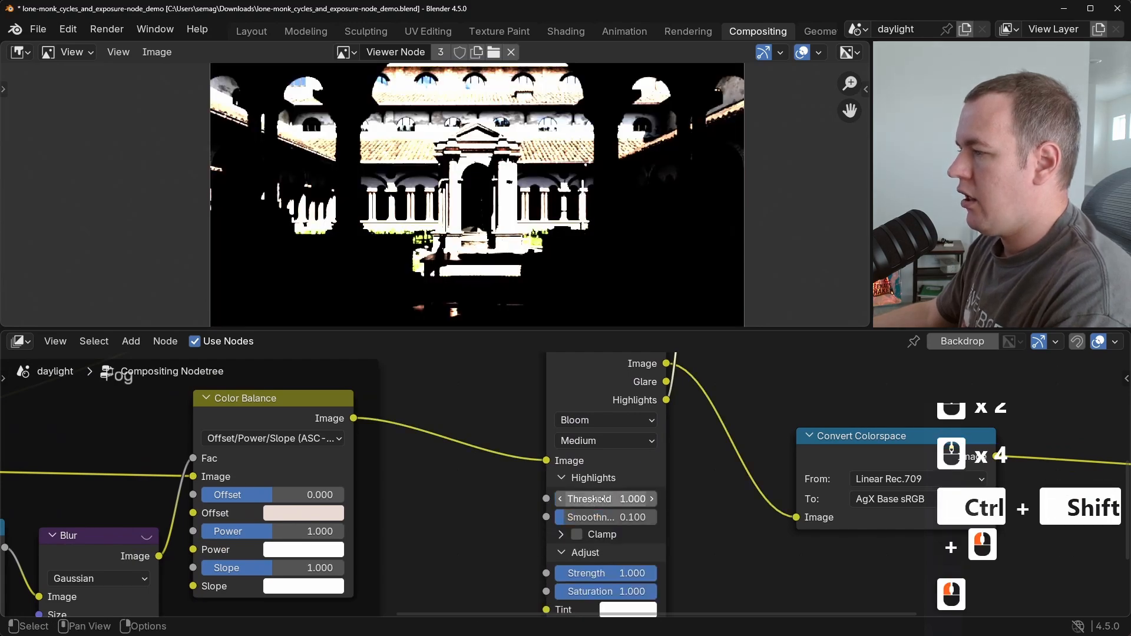
{"action": "scroll", "coordinate": [471, 181], "scroll_direction": "up", "scroll_amount": 1}
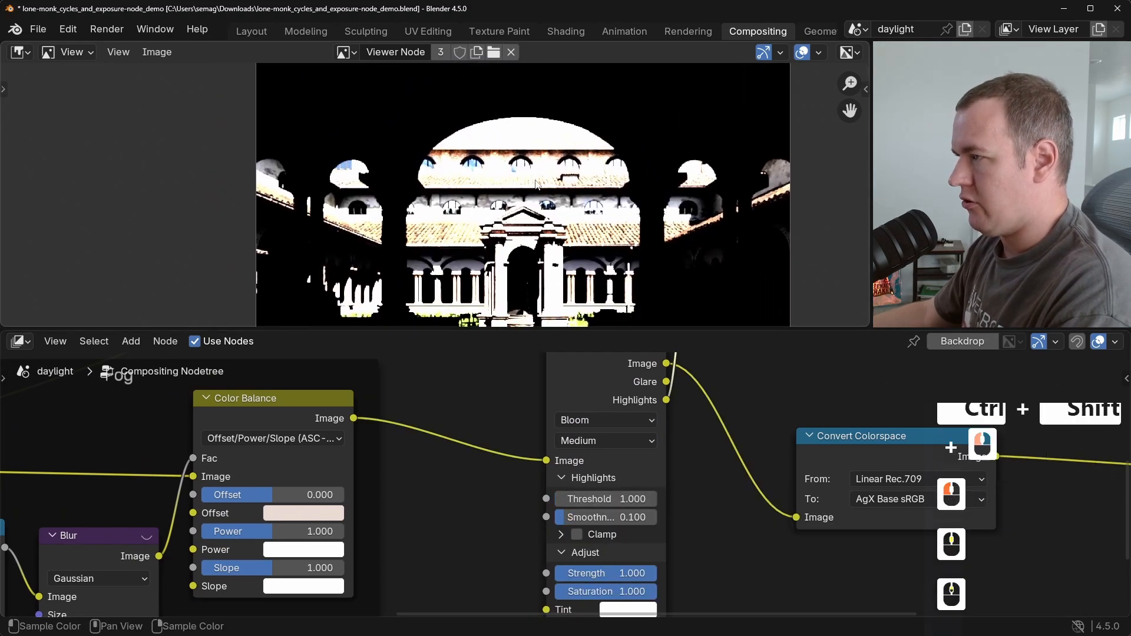
{"action": "scroll", "coordinate": [537, 189], "scroll_direction": "up", "scroll_amount": 1}
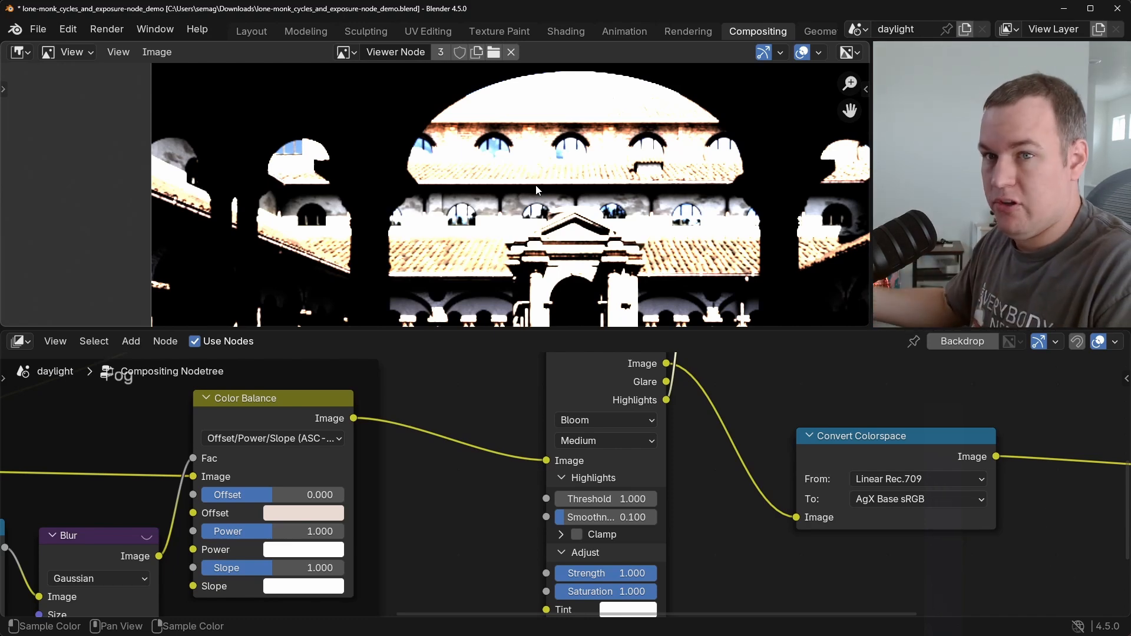
{"action": "scroll", "coordinate": [438, 249], "scroll_direction": "down", "scroll_amount": 6}
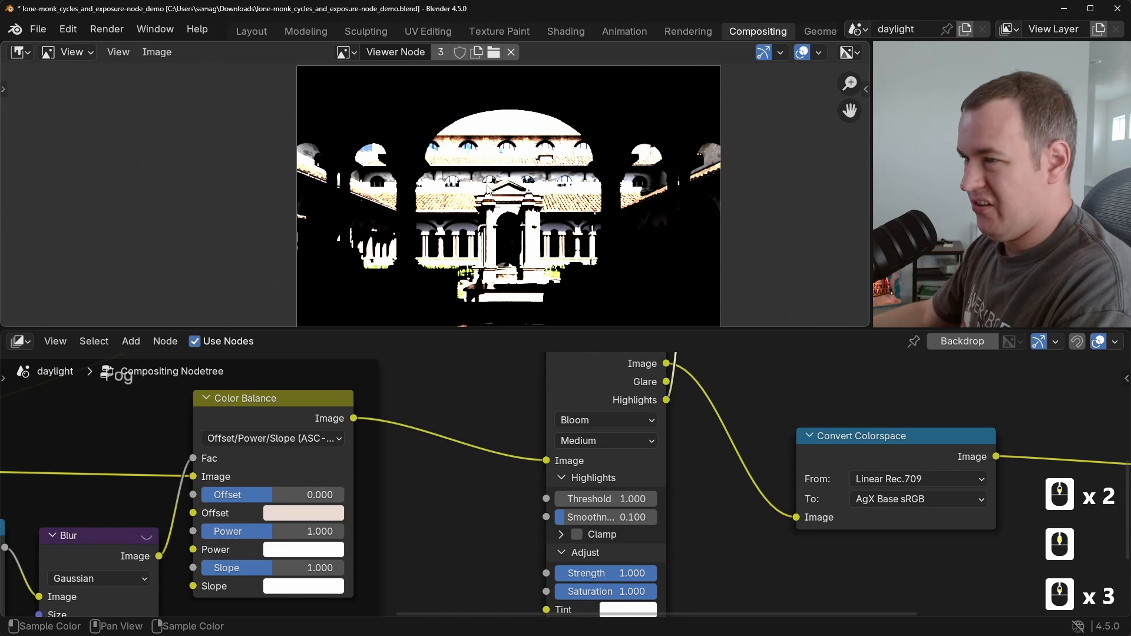
{"action": "scroll", "coordinate": [581, 189], "scroll_direction": "up", "scroll_amount": 3}
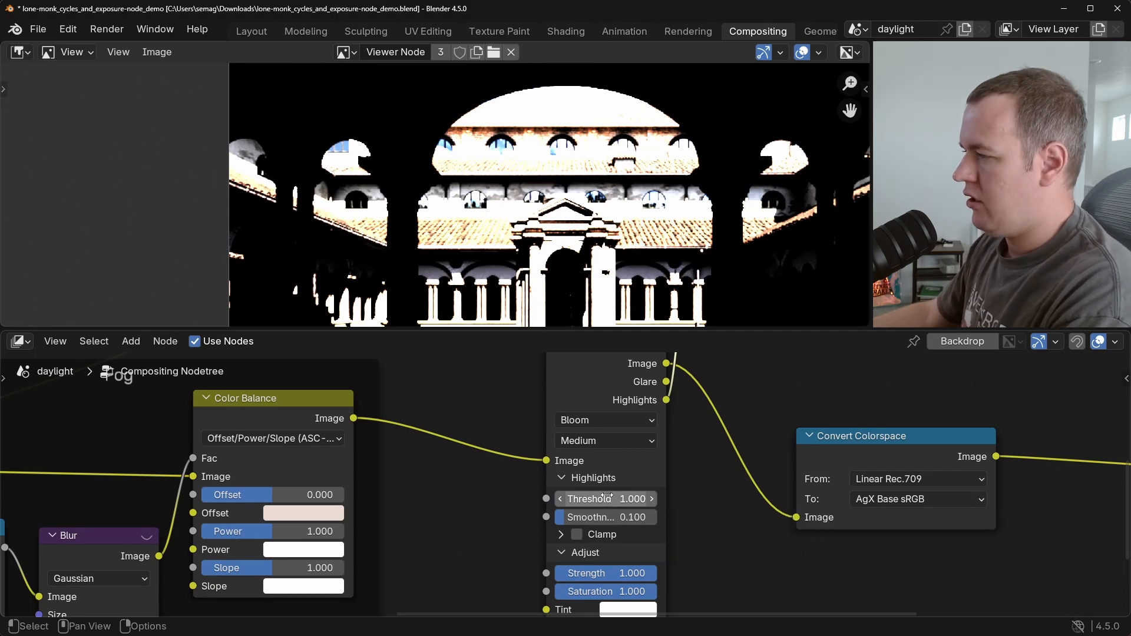
{"action": "left_click_drag", "start_coordinate": [603, 505], "coordinate": [678, 505]}
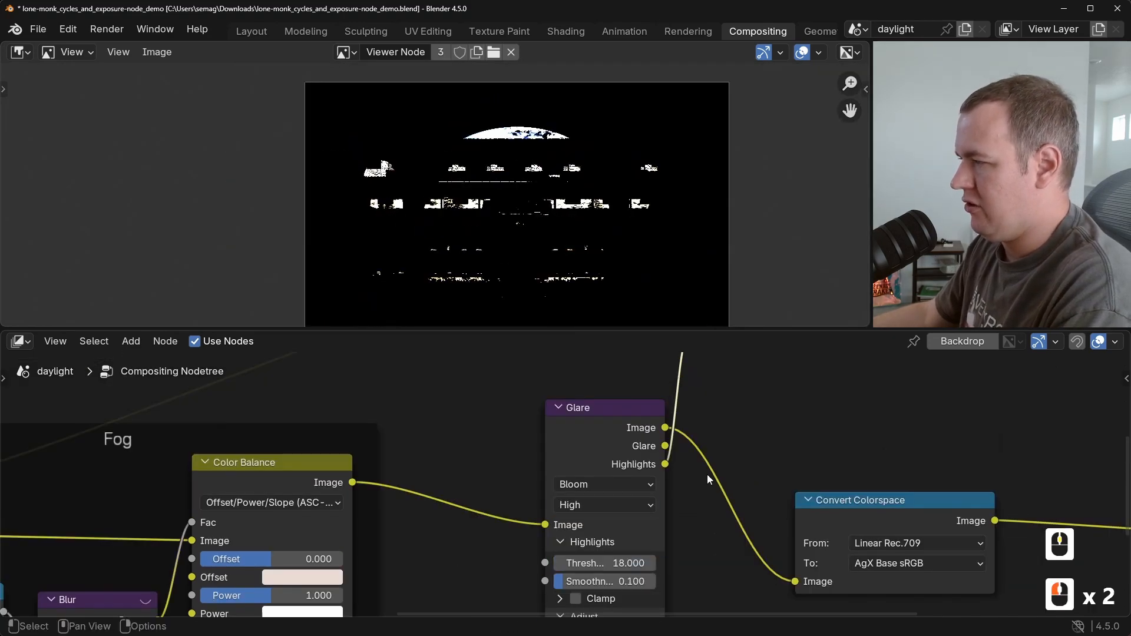
{"action": "scroll", "coordinate": [695, 466], "scroll_direction": "down", "scroll_amount": 3}
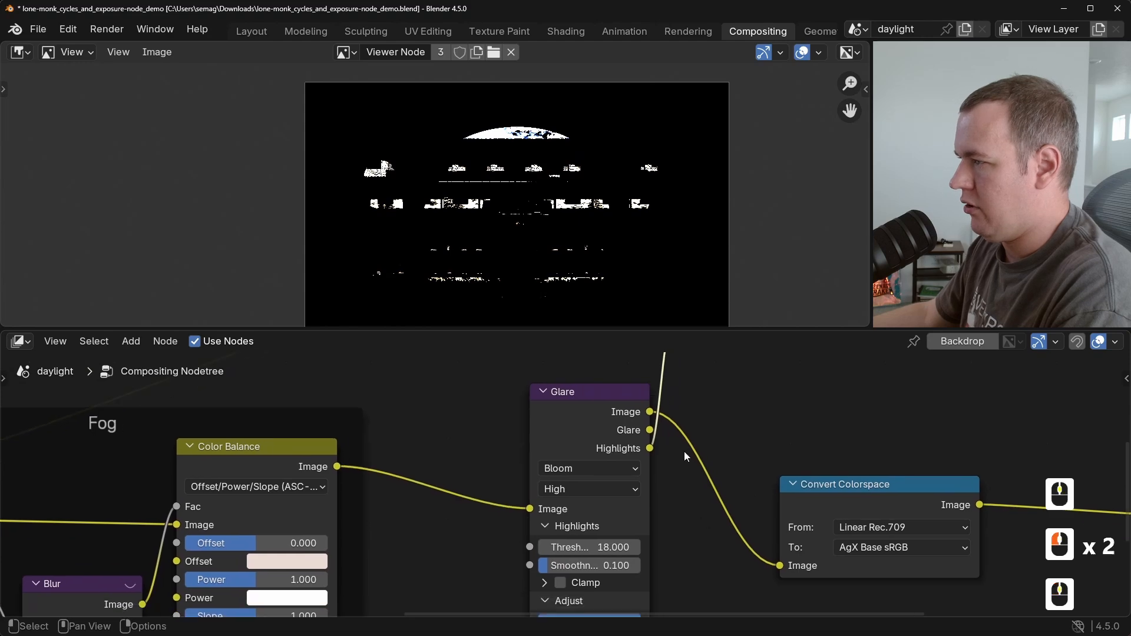
Delete the temporary Highlights Viewer and compare the image with and without compositing by switching between viewers 1 and 2.
{"action": "key", "text": "Delete"}
{"action": "key", "text": "2"}
{"action": "key", "text": "1"}
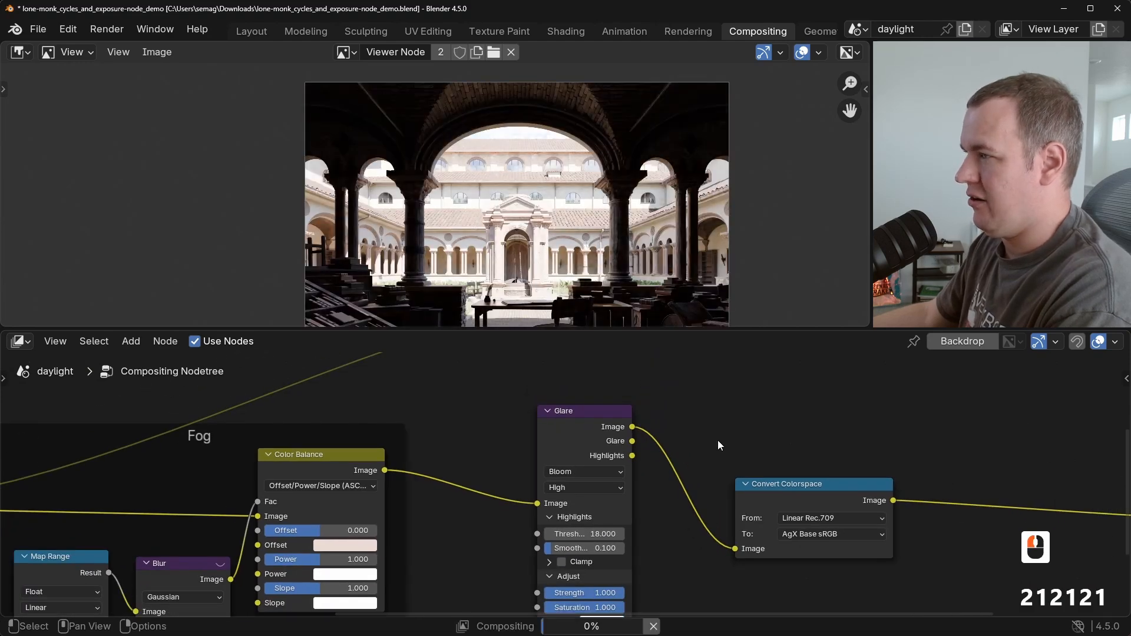
Move the Convert Colorspace, Composite and Viewer nodes horizontally to the right and lower the Glare node below the main chain.
{"action": "scroll", "coordinate": [660, 429], "scroll_direction": "down", "scroll_amount": 7}
{"action": "left_click_drag", "start_coordinate": [1018, 541], "coordinate": [610, 420]}
{"action": "key", "text": "g"}
{"action": "key", "text": "x"}
{"action": "left_click", "coordinate": [786, 432]}
Add a Mix node set to Add, with Color Balance's Image in A and Glare's Glare output in B, and preview that glare.
{"action": "left_click_drag", "start_coordinate": [218, 417], "coordinate": [558, 426]}
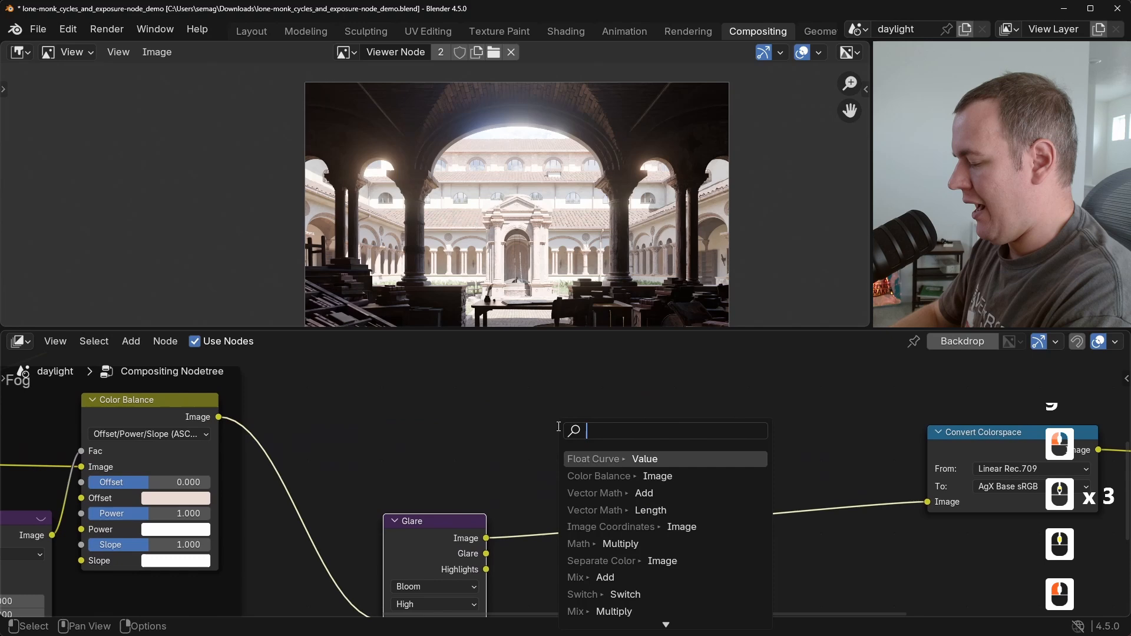
{"action": "type", "text": "add"}
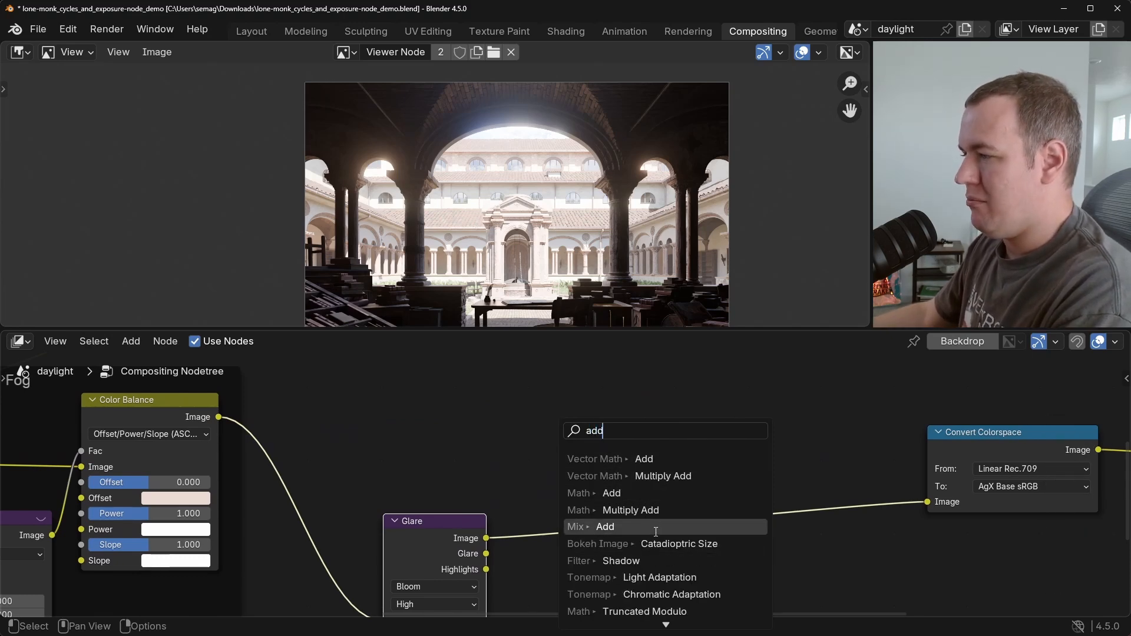
{"action": "left_click", "coordinate": [618, 528]}
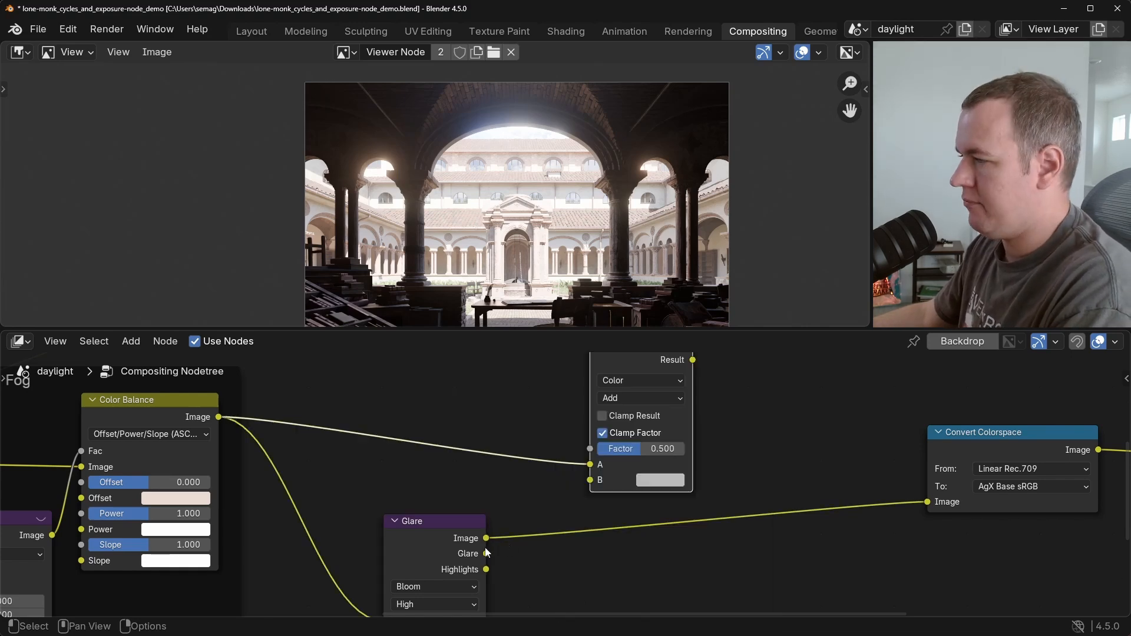
{"action": "left_click_drag", "start_coordinate": [487, 553], "coordinate": [585, 486]}
{"action": "left_click_drag", "start_coordinate": [583, 483], "coordinate": [585, 483]}
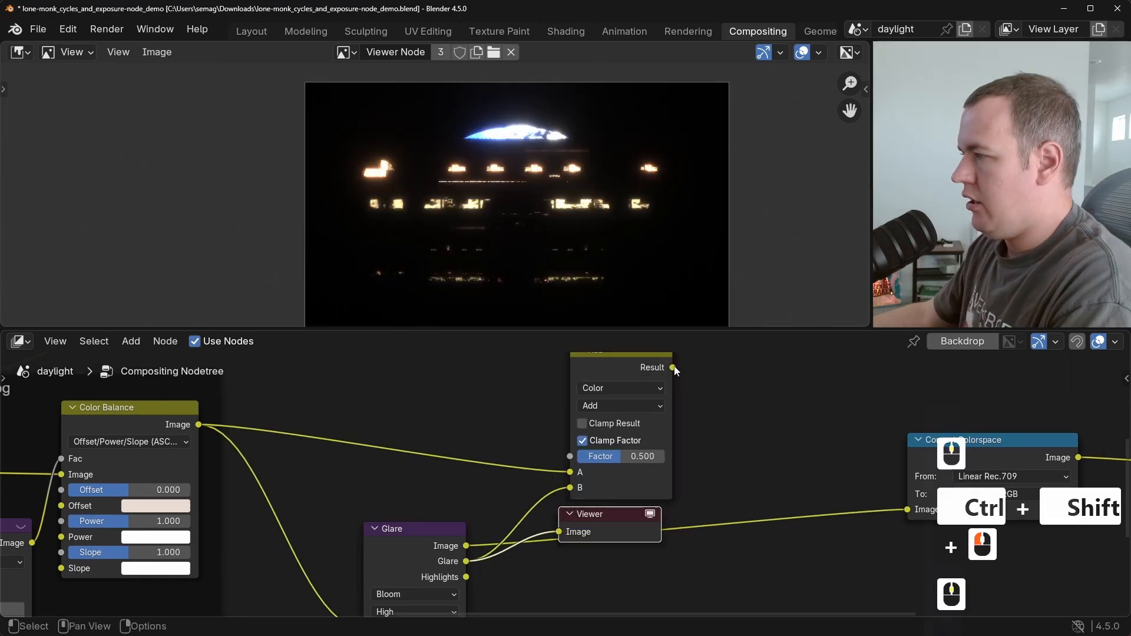
Feed the Add node's Result into the Convert Colorspace node and delete the temporary glare Viewer.
{"action": "left_click_drag", "start_coordinate": [673, 367], "coordinate": [904, 509]}
{"action": "left_click", "coordinate": [613, 518]}
{"action": "key", "text": "Delete"}
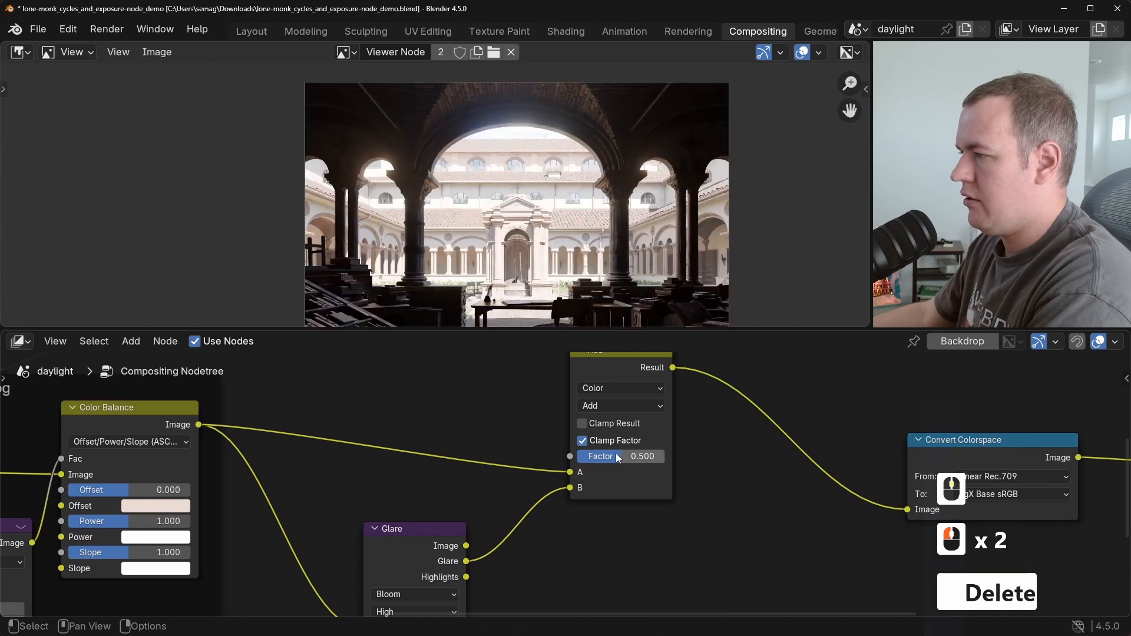
Set the Add node's Factor to 1.000 and lower the node to roughly the height of the Color Balance node.
{"action": "left_click_drag", "start_coordinate": [629, 457], "coordinate": [666, 457]}
{"action": "scroll", "coordinate": [666, 457], "scroll_direction": "down", "scroll_amount": 3}
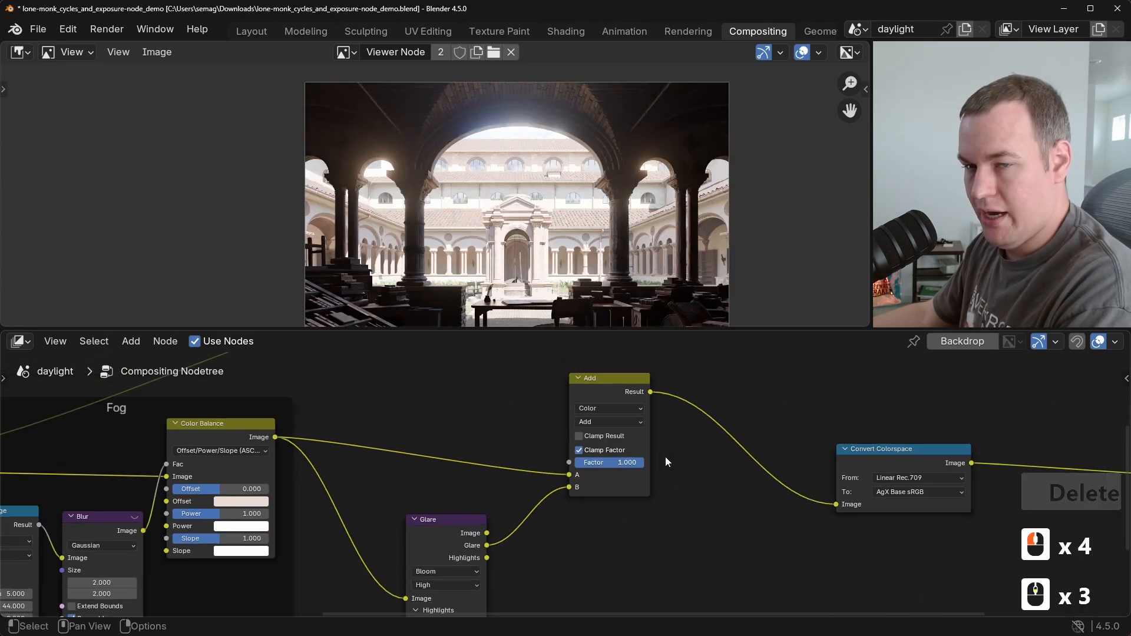
{"action": "middle_click_drag", "start_coordinate": [665, 457], "coordinate": [610, 457]}
{"action": "scroll", "coordinate": [471, 455], "scroll_direction": "down", "scroll_amount": 6}
{"action": "left_click", "coordinate": [484, 431]}
{"action": "key", "text": "g"}
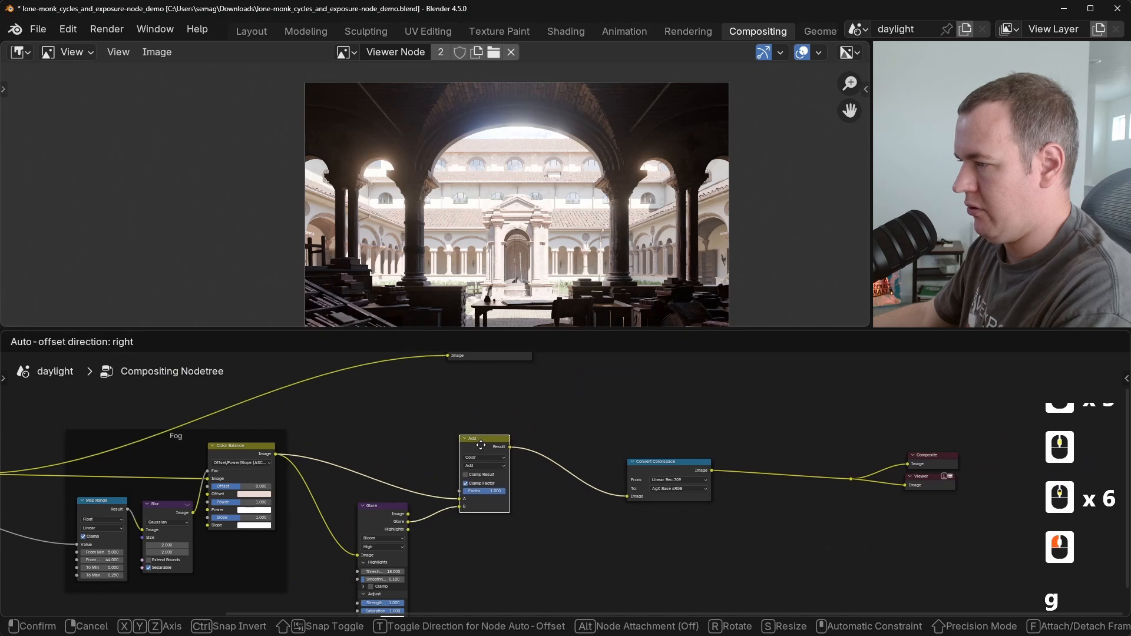
{"action": "left_click", "coordinate": [485, 453]}
Make room by moving the output nodes right, and insert a duplicate of the Add node before Convert Colorspace.
{"action": "left_click_drag", "start_coordinate": [616, 426], "coordinate": [683, 454]}
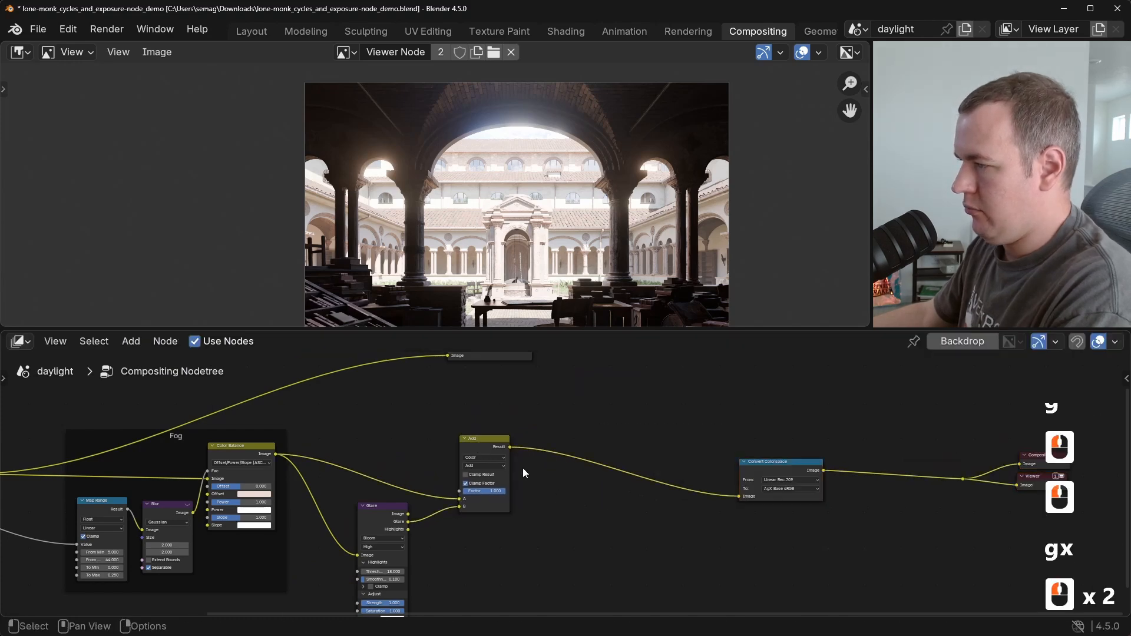
{"action": "scroll", "coordinate": [522, 467], "scroll_direction": "up", "scroll_amount": 5}
{"action": "left_click", "coordinate": [445, 421]}
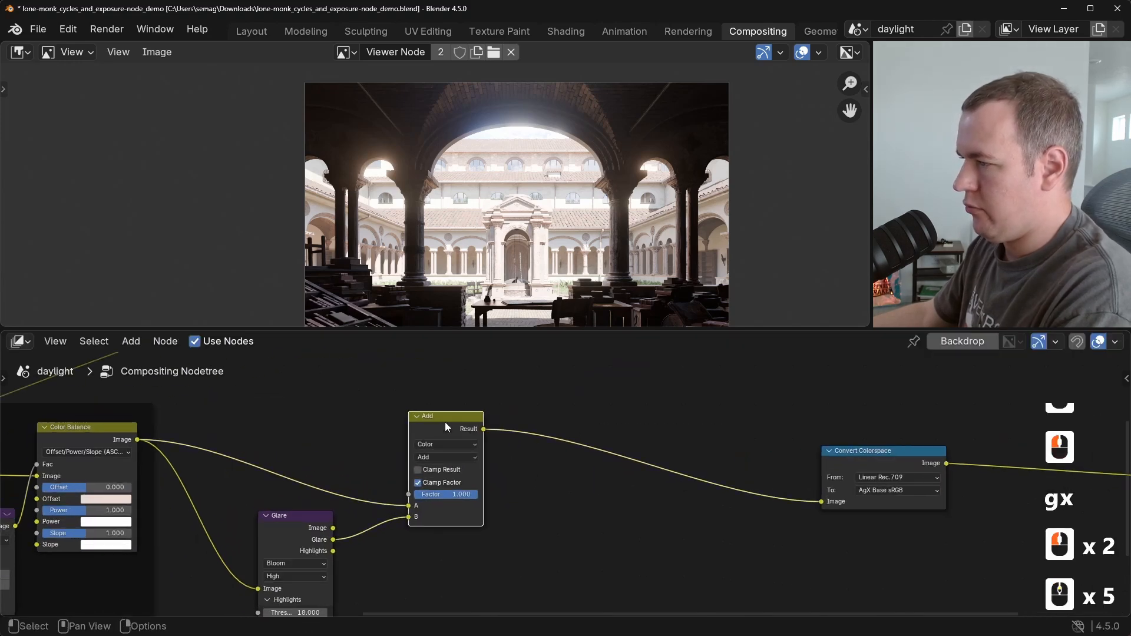
{"action": "key", "text": "shift+d"}
{"action": "left_click", "coordinate": [618, 436]}
{"action": "middle_click_drag", "start_coordinate": [532, 481], "coordinate": [725, 447]}
{"action": "scroll", "coordinate": [593, 448], "scroll_direction": "down", "scroll_amount": 4}
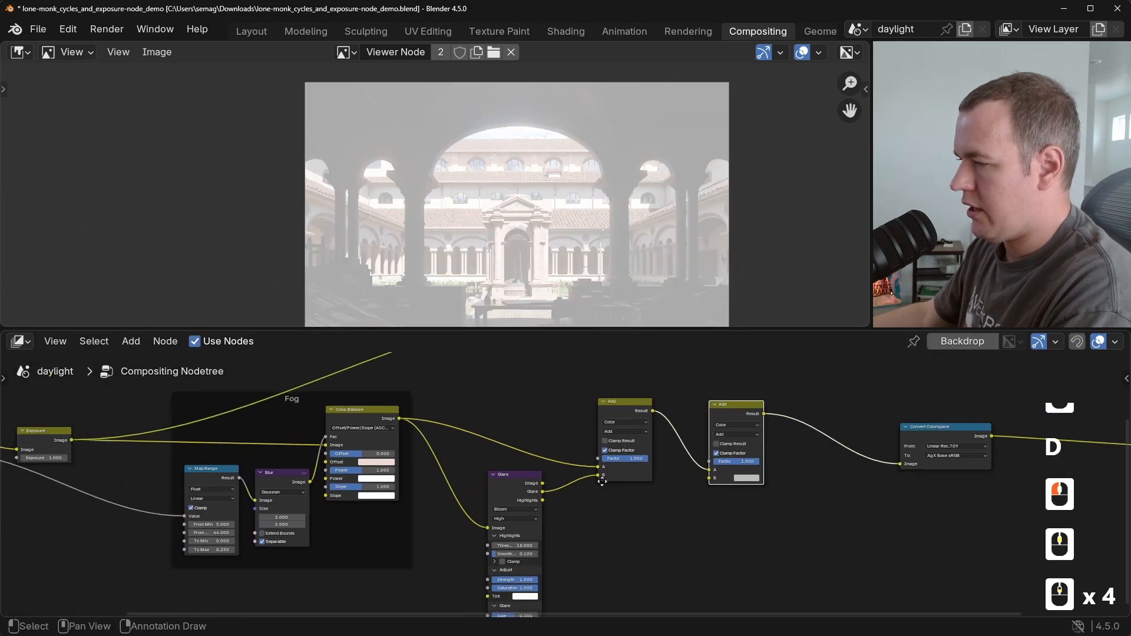
Duplicate the Glare node with its input link kept, place the copy below the original, and collapse the copy's Highlights and Adjust sections.
{"action": "middle_click_drag", "start_coordinate": [519, 489], "coordinate": [554, 415]}
{"action": "left_click", "coordinate": [557, 414]}
{"action": "middle_click_drag", "start_coordinate": [646, 443], "coordinate": [658, 440]}
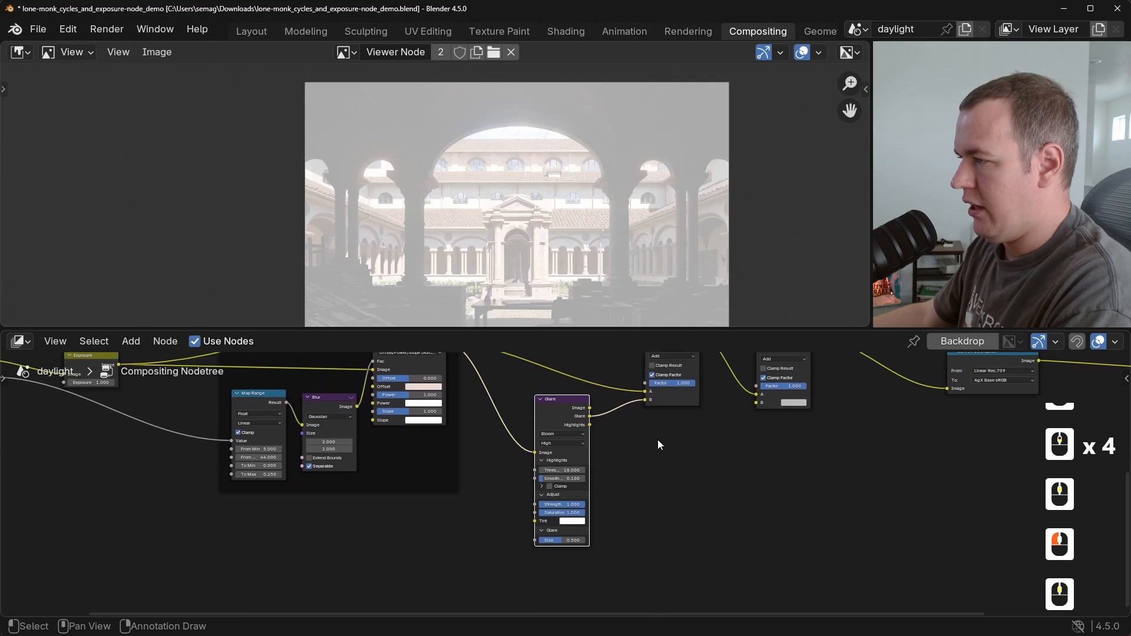
{"action": "key", "text": "ctrl+shift+d"}
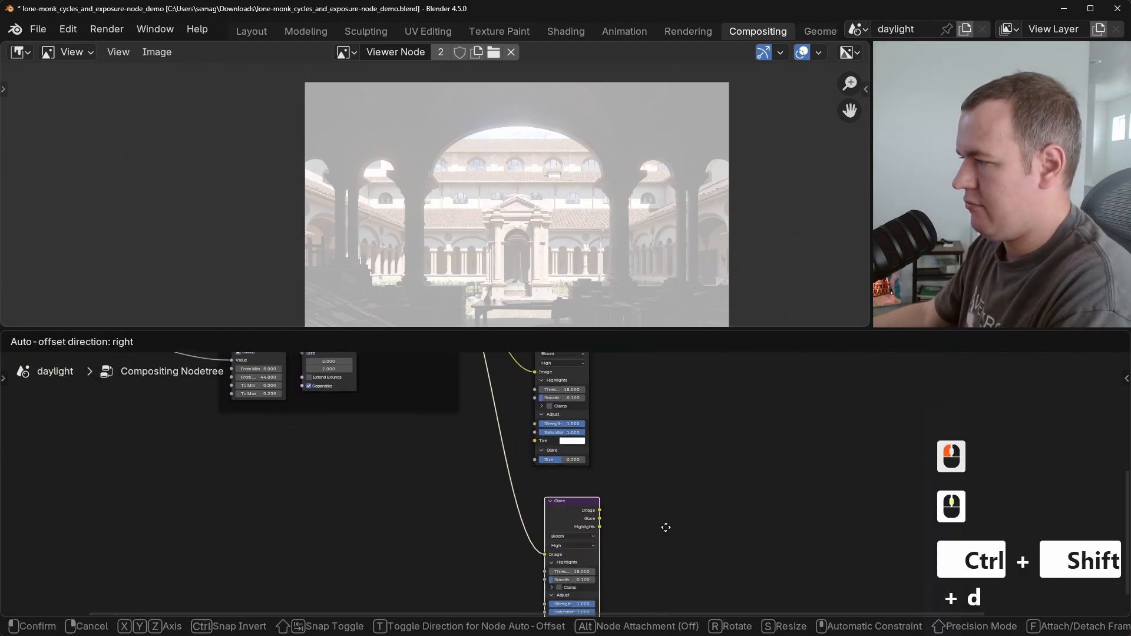
{"action": "left_click", "coordinate": [658, 512]}
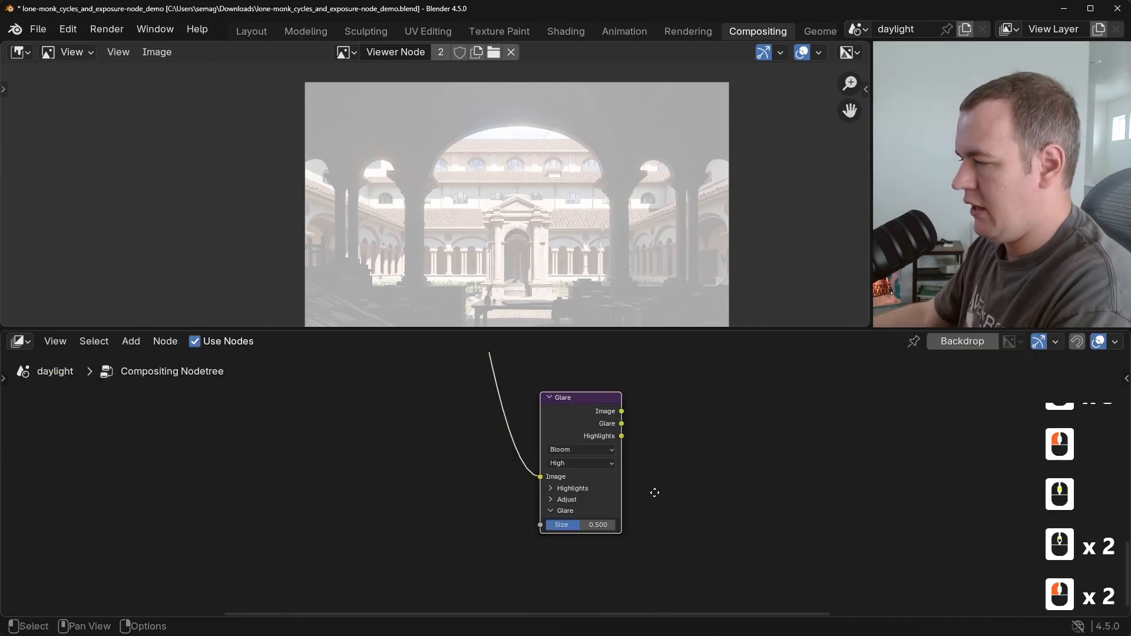
Connect the duplicated Glare node's Glare output to the B input of the second Add node.
{"action": "middle_click_drag", "start_coordinate": [654, 493], "coordinate": [655, 495]}
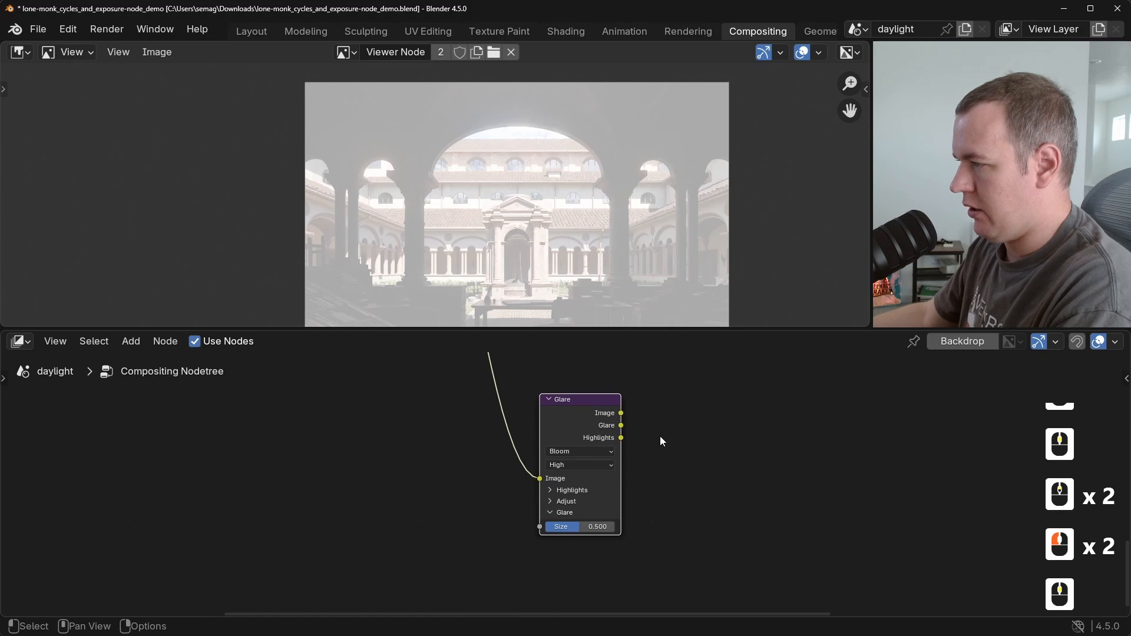
{"action": "scroll", "coordinate": [661, 441], "scroll_direction": "down", "scroll_amount": 4}
{"action": "left_click_drag", "start_coordinate": [496, 569], "coordinate": [659, 443]}
Change the duplicated Glare node's type to Ghosts.
{"action": "scroll", "coordinate": [659, 443], "scroll_direction": "up", "scroll_amount": 7}
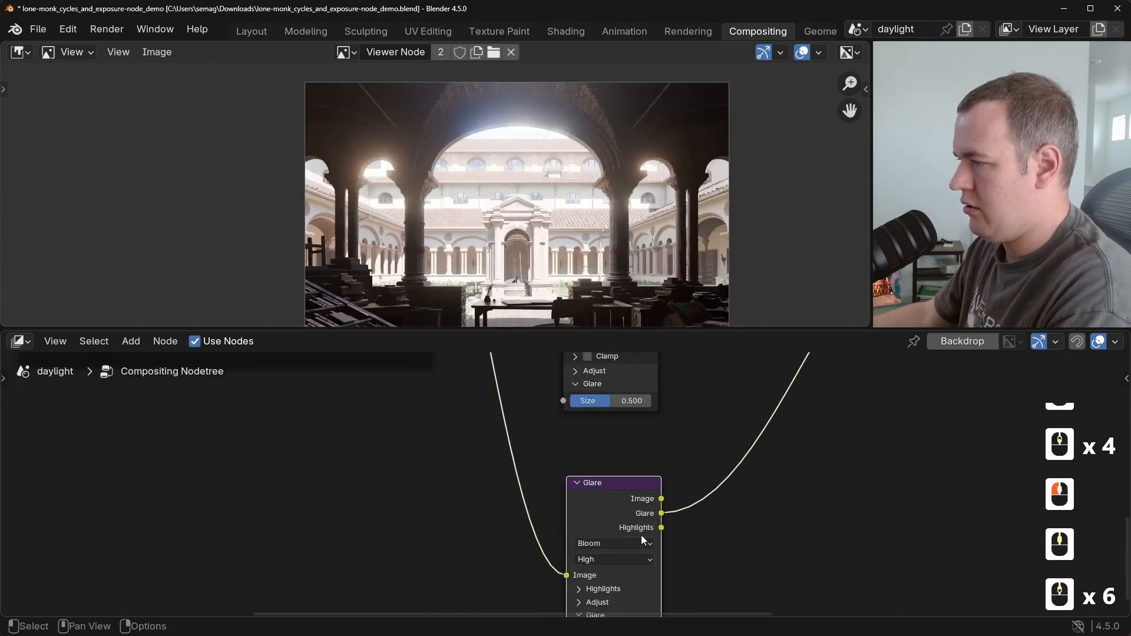
{"action": "scroll", "coordinate": [643, 539], "scroll_direction": "up", "scroll_amount": 2}
{"action": "middle_click_drag", "start_coordinate": [643, 539], "coordinate": [580, 488]}
{"action": "left_click", "coordinate": [581, 488]}
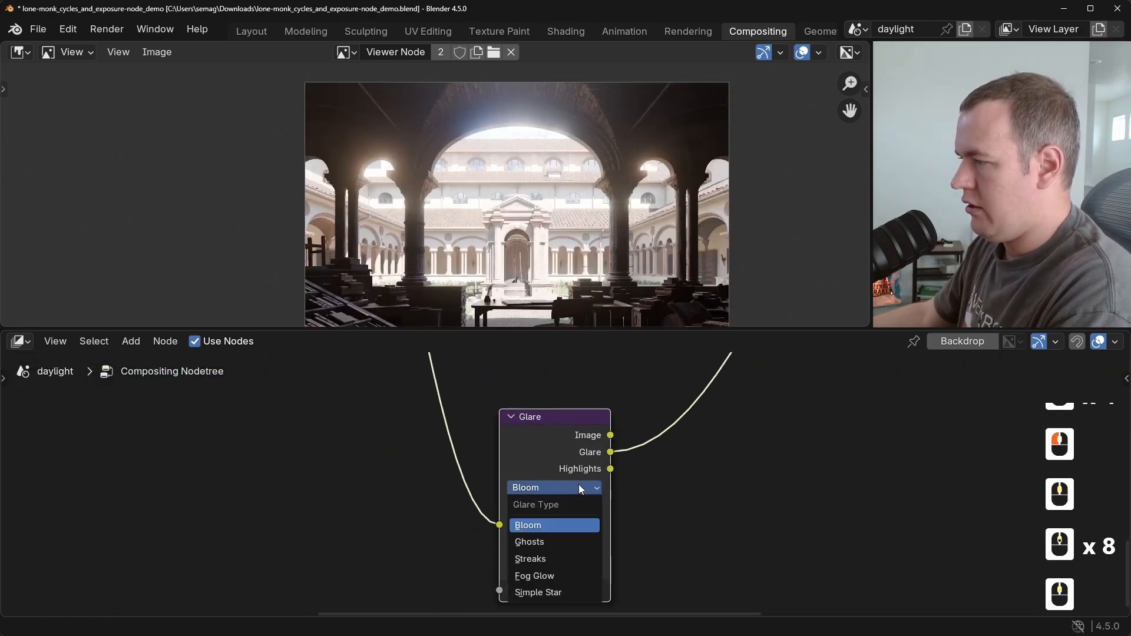
{"action": "left_click", "coordinate": [580, 542]}
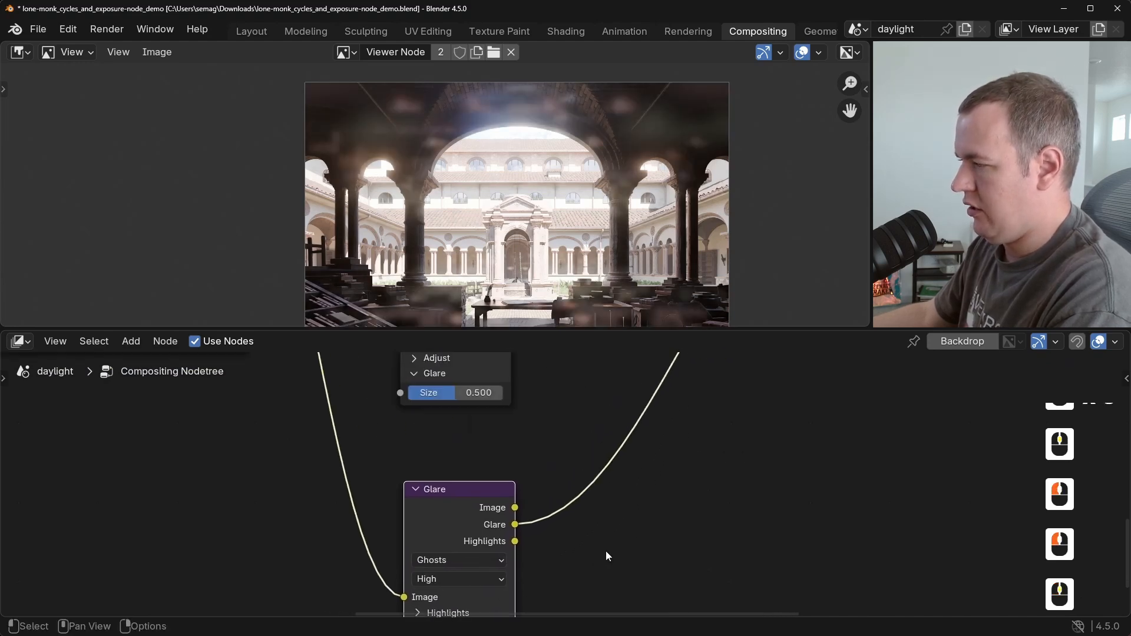
Set the second Add node's Factor to 0.25.
{"action": "double_click", "coordinate": [697, 484]}
{"action": "type", "text": "0.25"}
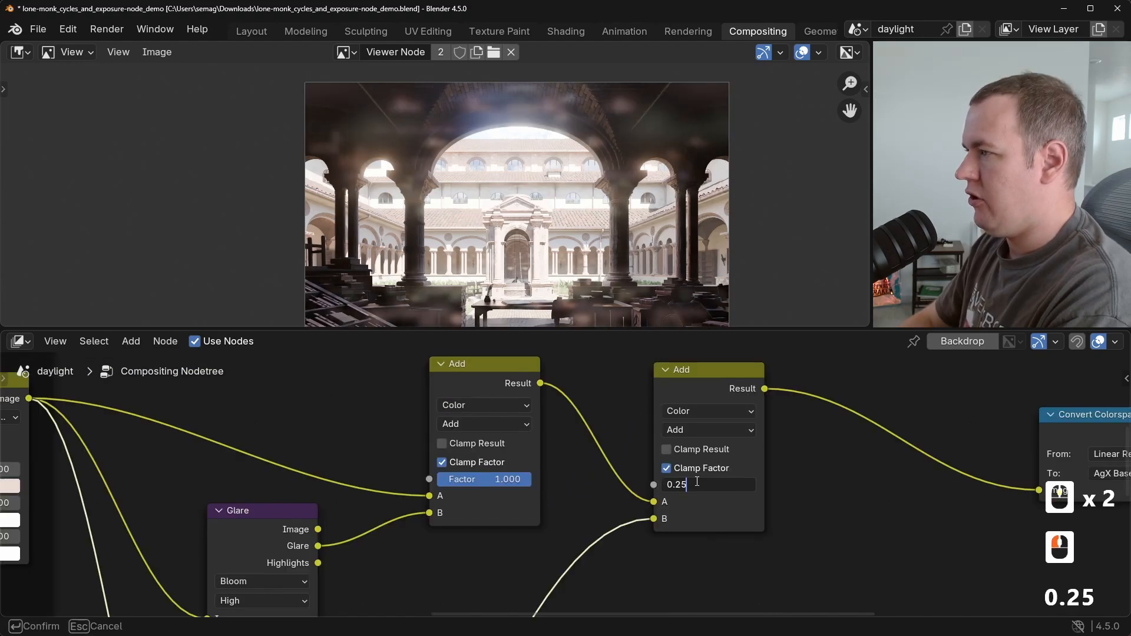
Set the second Add node's factor to 0.25 and group both glare nodes with their Add nodes in a frame labelled Glare.
{"action": "key", "text": "Return"}
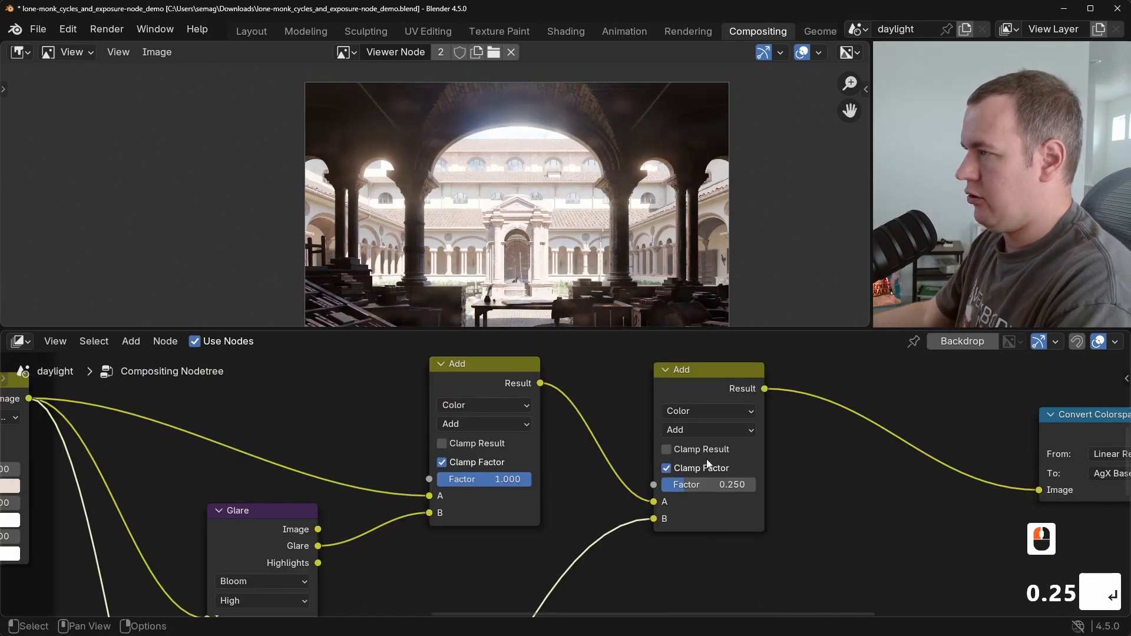
{"action": "scroll", "coordinate": [797, 477], "scroll_direction": "down", "scroll_amount": 15}
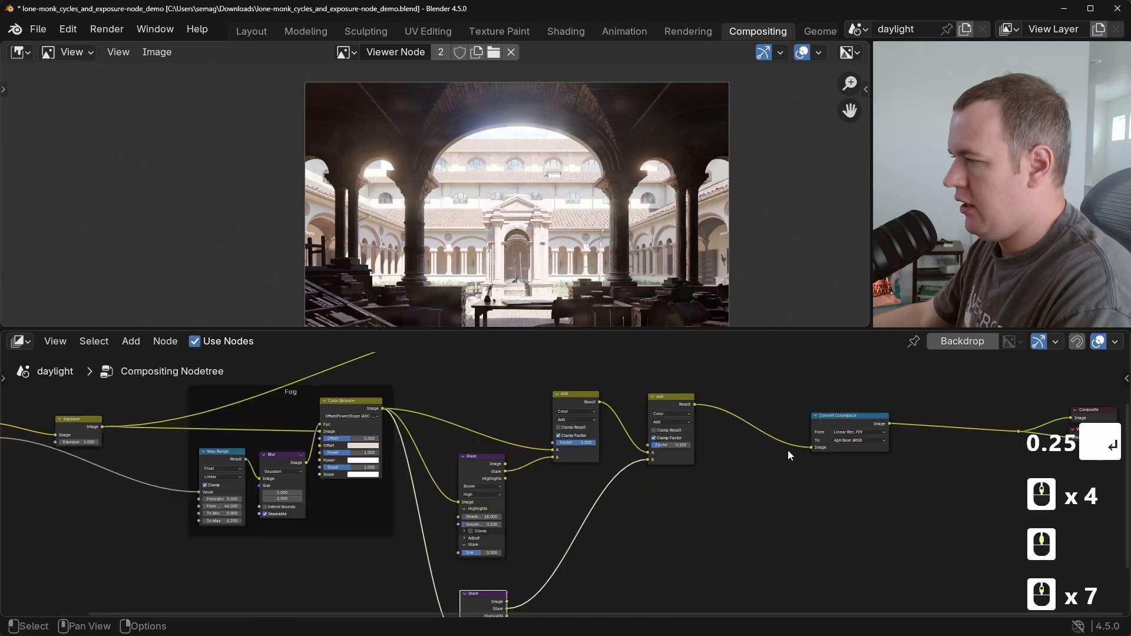
{"action": "left_click_drag", "start_coordinate": [687, 584], "coordinate": [486, 370]}
{"action": "scroll", "coordinate": [624, 429], "scroll_direction": "up", "scroll_amount": 4}
{"action": "type", "text": "fGlare"}
{"action": "key", "text": "Return"}
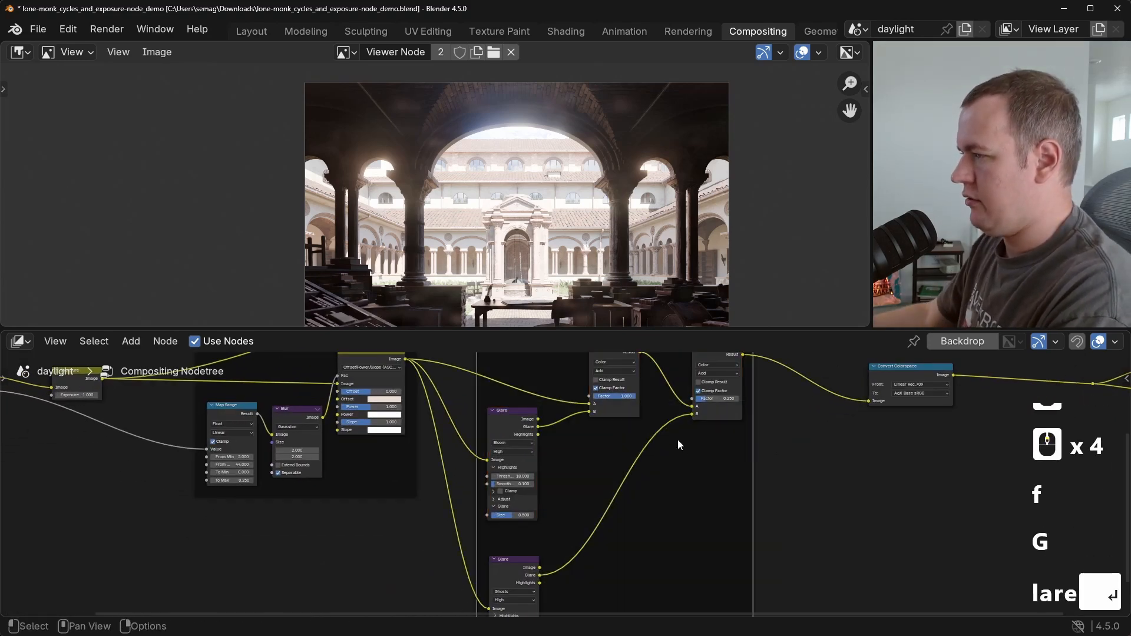
{"action": "scroll", "coordinate": [530, 466], "scroll_direction": "up", "scroll_amount": 3}
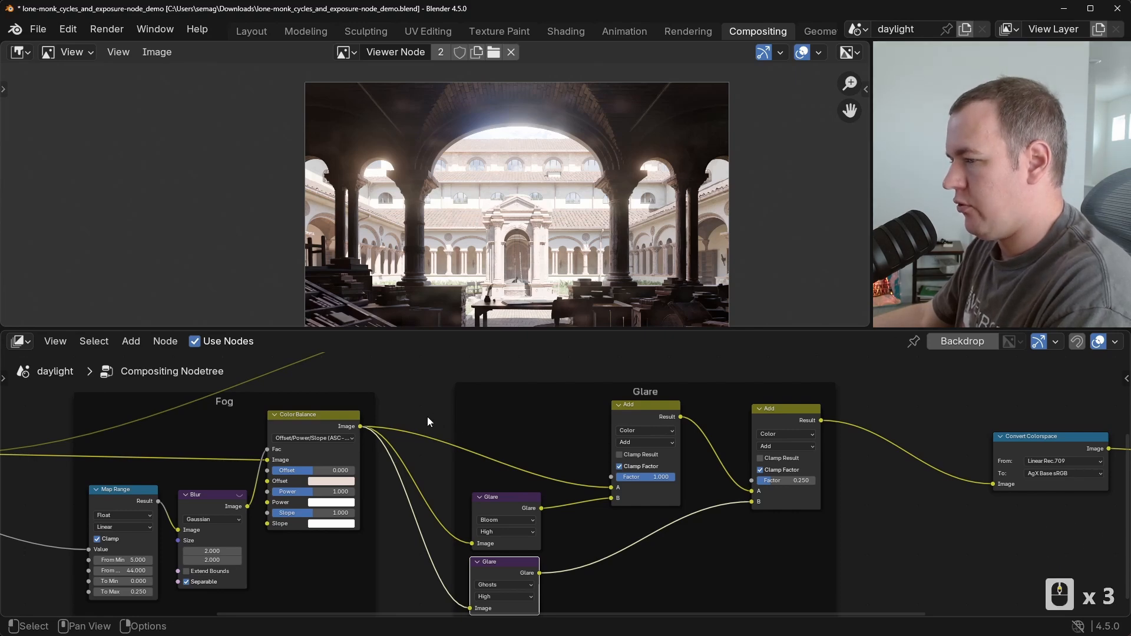
{"action": "key", "text": "ctrl"}
{"action": "right_click_drag", "start_coordinate": [416, 442], "coordinate": [395, 546], "text": "ctrl"}
{"action": "key", "text": "ctrl+z"}
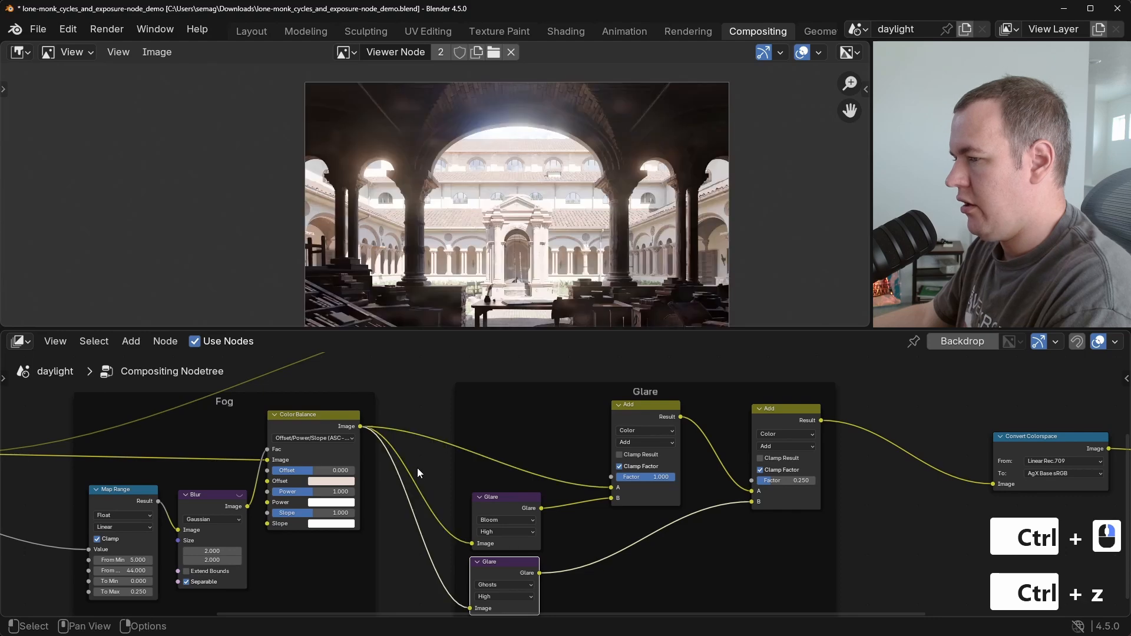
Merge the Color Balance output links through one reroute point and place it just inside the Glare frame.
{"action": "key", "text": "shift"}
{"action": "right_click_drag", "start_coordinate": [421, 396], "coordinate": [399, 543], "text": "shift"}
{"action": "key", "text": "g"}
{"action": "left_click", "coordinate": [420, 479]}
{"action": "key", "text": "g"}
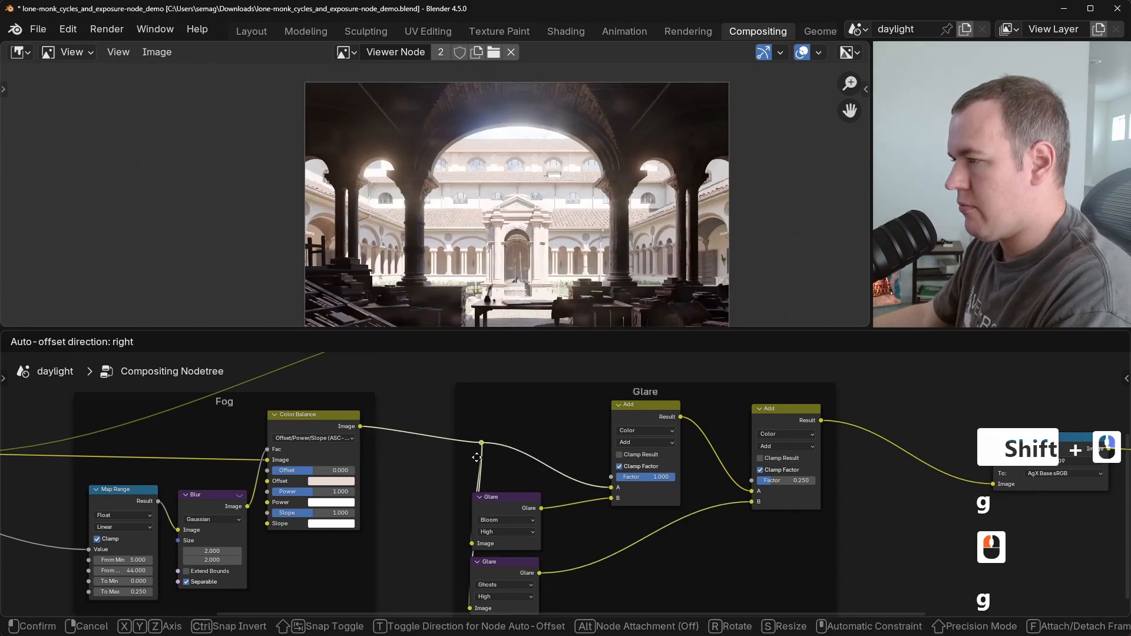
{"action": "left_click", "coordinate": [435, 474]}
Shift the Convert Colorspace, Composite and Viewer nodes horizontally away from the Glare frame to make room.
{"action": "scroll", "coordinate": [519, 454], "scroll_direction": "down", "scroll_amount": 3}
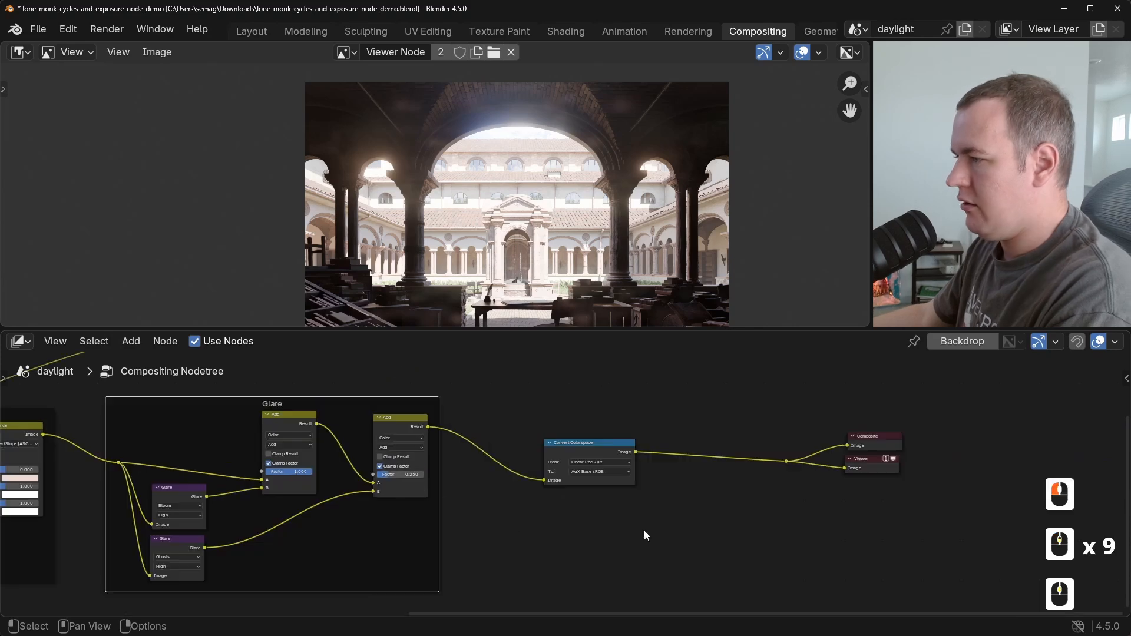
{"action": "left_click_drag", "start_coordinate": [922, 540], "coordinate": [498, 395]}
{"action": "key", "text": "g"}
{"action": "key", "text": "x"}
{"action": "left_click", "coordinate": [580, 522]}
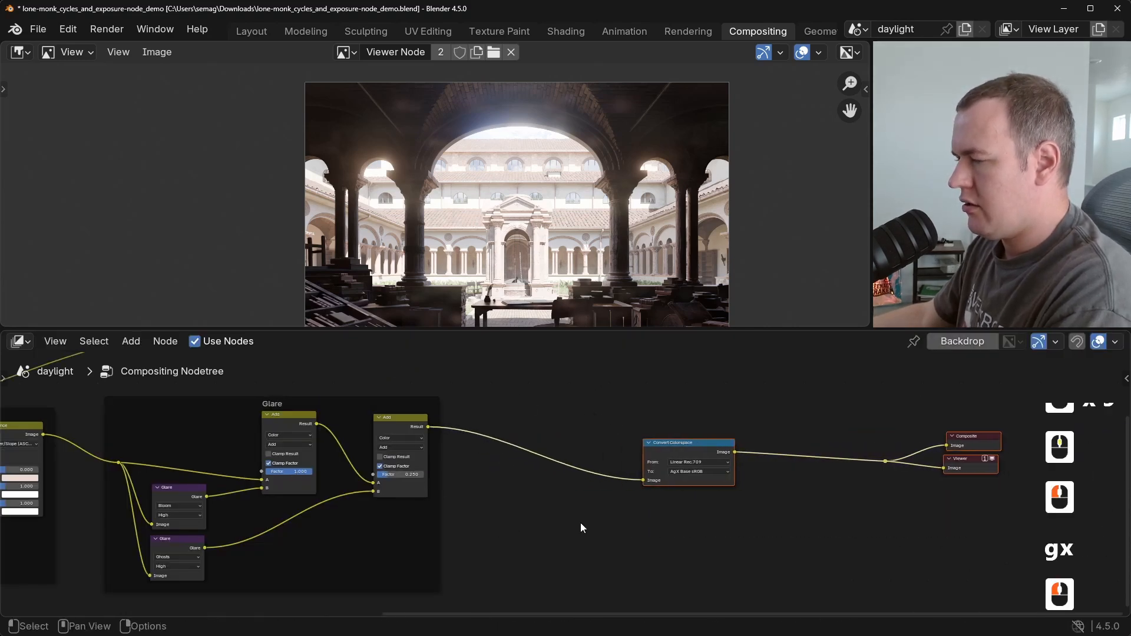
Insert a Lens Distortion node between the second Add node and Convert Colorspace, with dispersion set to 0.5.
{"action": "scroll", "coordinate": [581, 525], "scroll_direction": "up", "scroll_amount": 4}
{"action": "scroll", "coordinate": [619, 524], "scroll_direction": "up", "scroll_amount": 1}
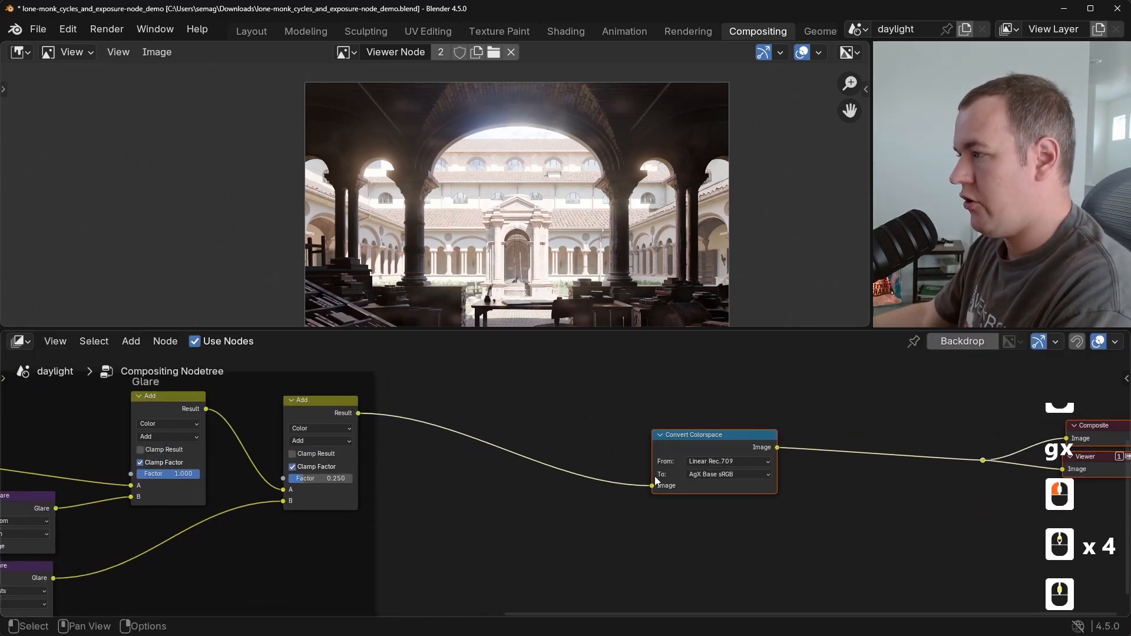
{"action": "left_click", "coordinate": [778, 550]}
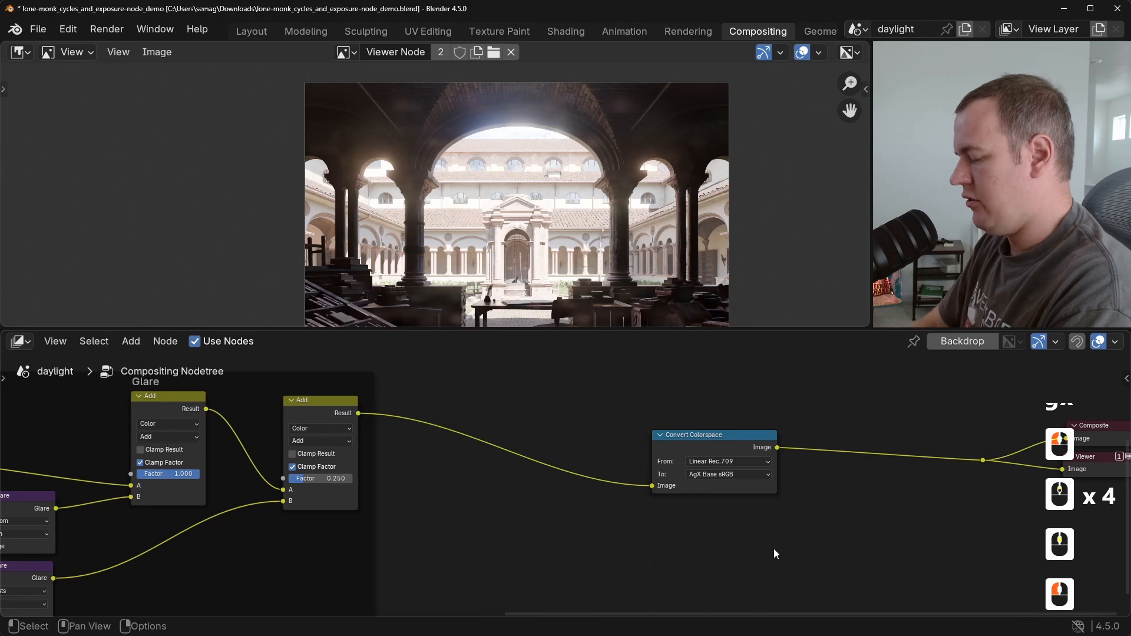
{"action": "key", "text": "shift+a"}
{"action": "type", "text": "lens"}
{"action": "key", "text": "Return"}
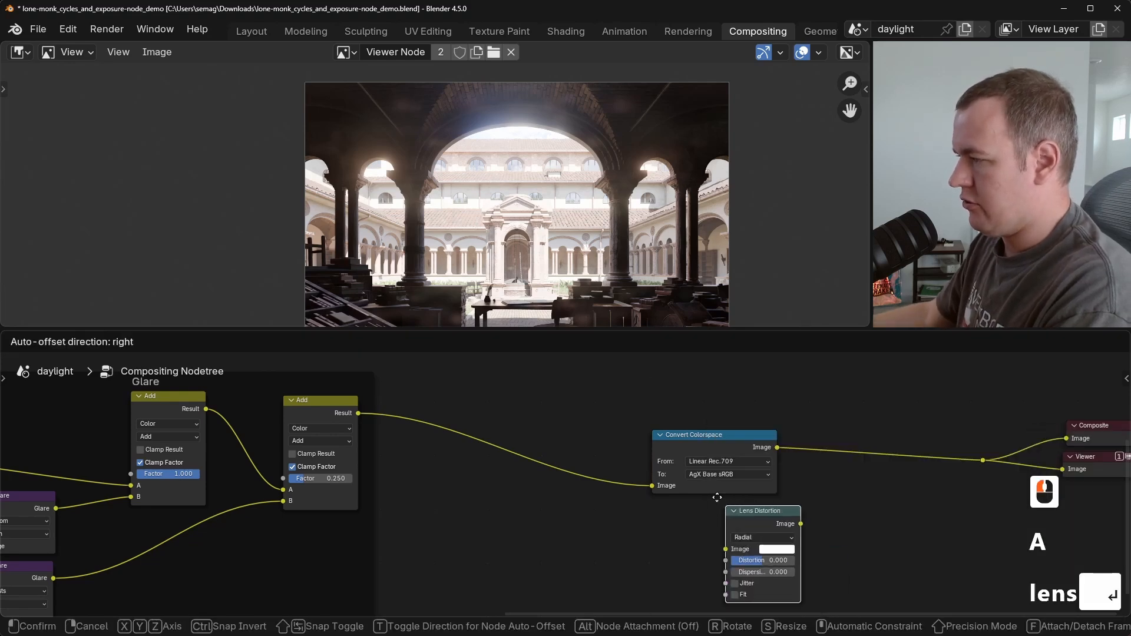
{"action": "double_click", "coordinate": [531, 464]}
{"action": "type", "text": "0.5"}
{"action": "key", "text": "Return"}
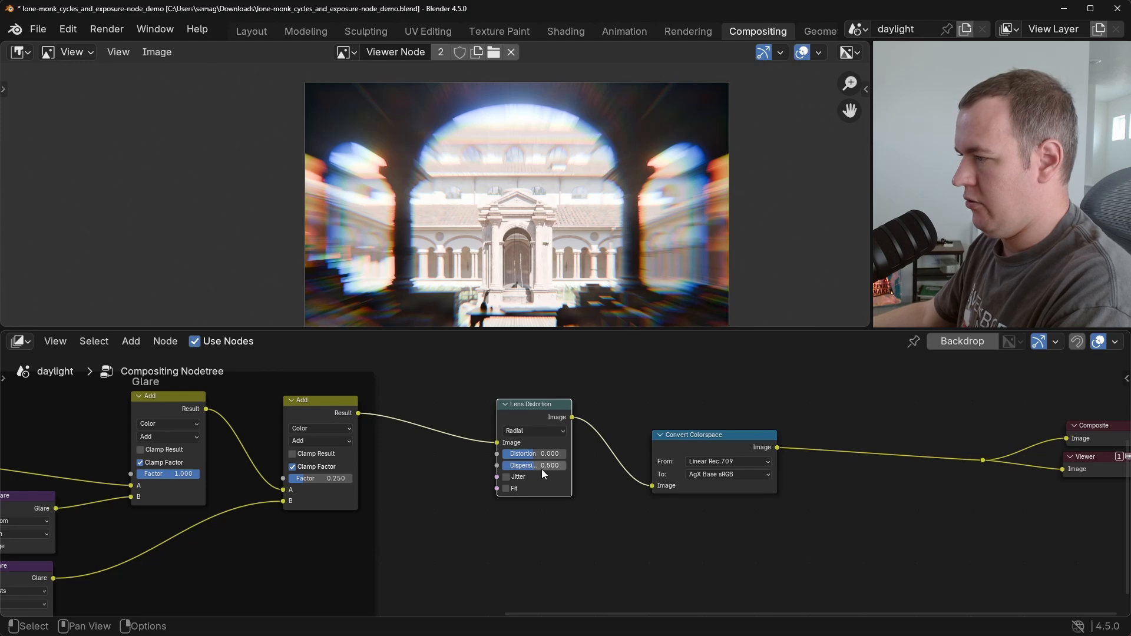
Try a distortion of 0.5 on the Lens Distortion node and reset it to 0.
{"action": "left_click_drag", "start_coordinate": [539, 464], "coordinate": [545, 454]}
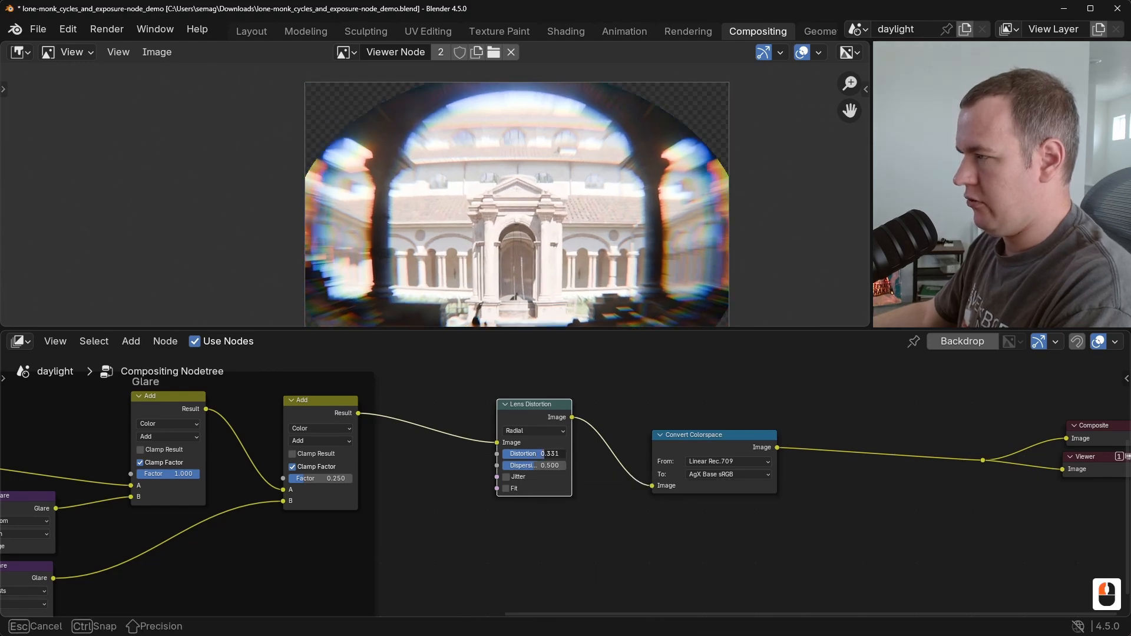
{"action": "double_click", "coordinate": [546, 454]}
{"action": "type", "text": "0.5"}
{"action": "key", "text": "Return"}
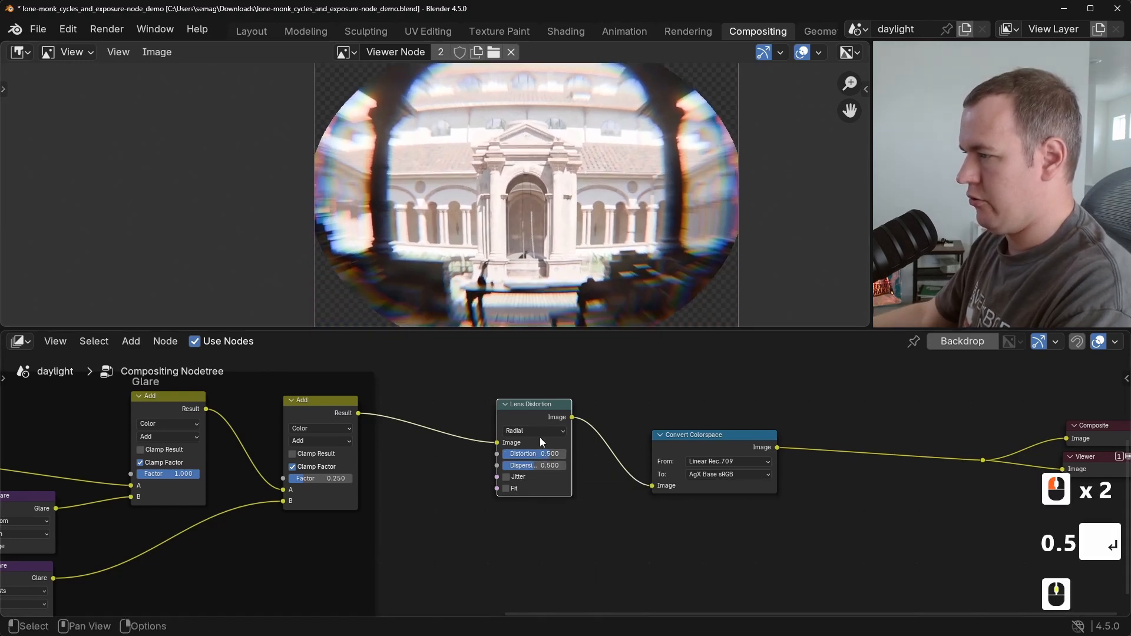
{"action": "left_click", "coordinate": [539, 454]}
{"action": "triple_click", "coordinate": [538, 453]}
{"action": "type", "text": "0"}
{"action": "key", "text": "Return"}
Mute the Lens Distortion node and insert an unmuted copy of it after Convert Colorspace.
{"action": "left_click", "coordinate": [539, 412]}
{"action": "key", "text": "m"}
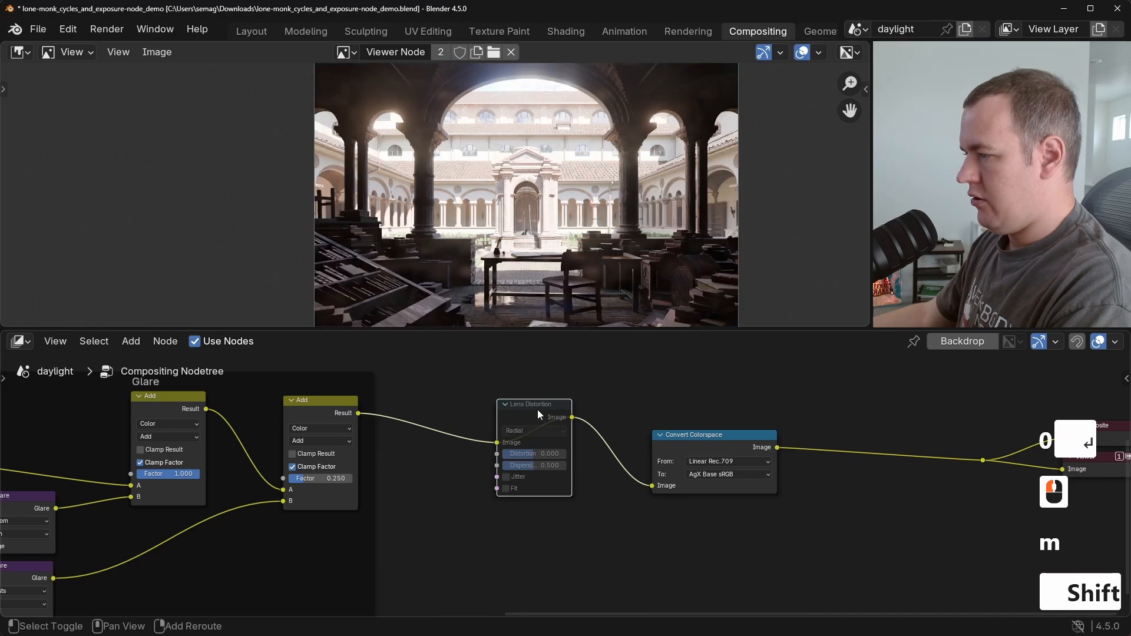
{"action": "key", "text": "shift+d"}
{"action": "left_click", "coordinate": [903, 422]}
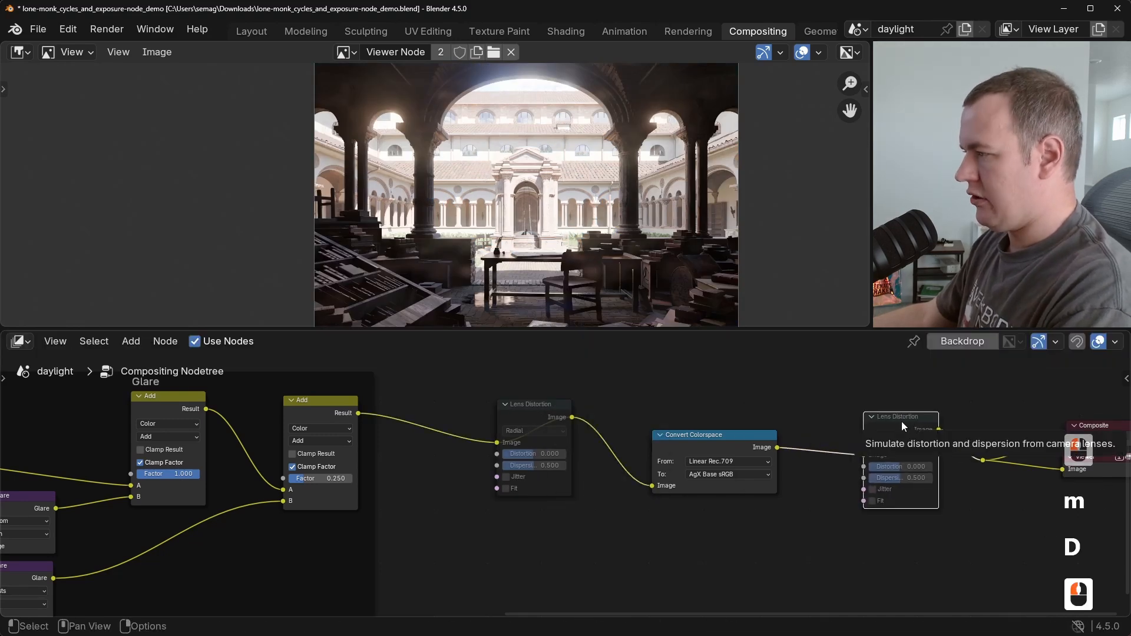
{"action": "key", "text": "m"}
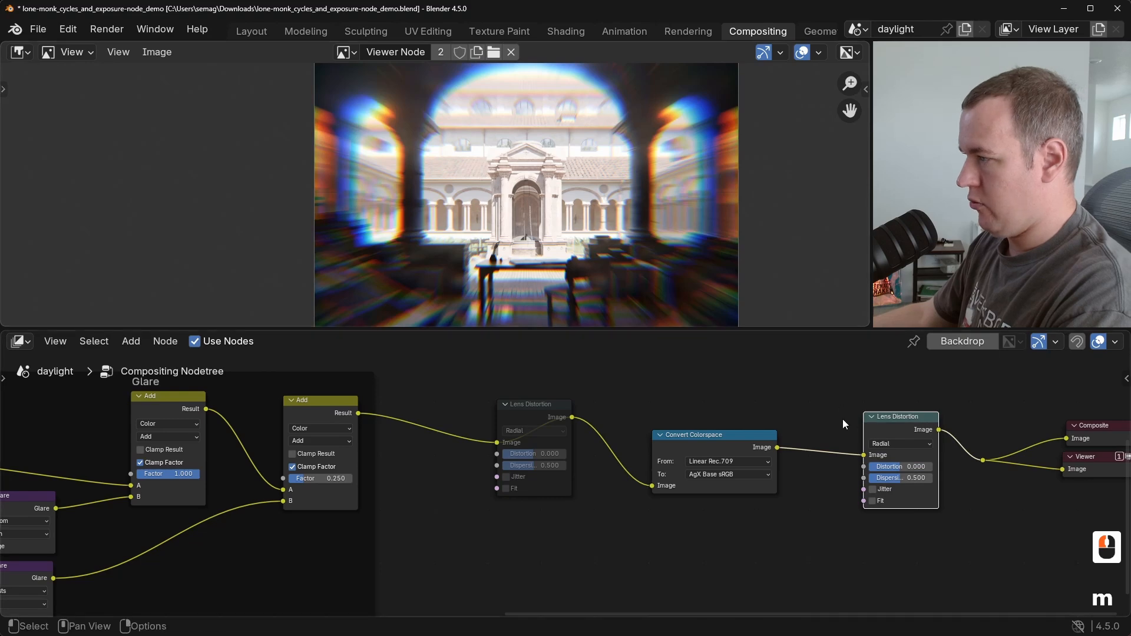
Mute the copied Lens Distortion node and unmute the original before Convert Colorspace.
{"action": "left_click", "coordinate": [880, 420]}
{"action": "key", "text": "m"}
{"action": "left_click", "coordinate": [518, 404]}
{"action": "key", "text": "m"}
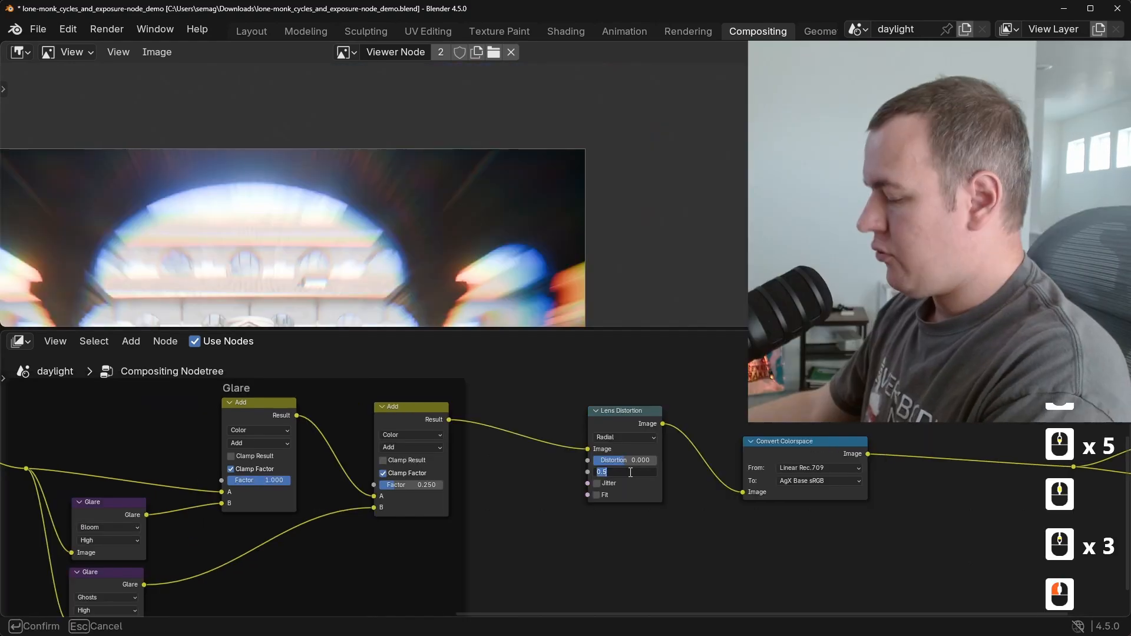
Set the Lens Distortion node's dispersion to 0.
{"action": "type", "text": "0"}
{"action": "key", "text": "Return"}
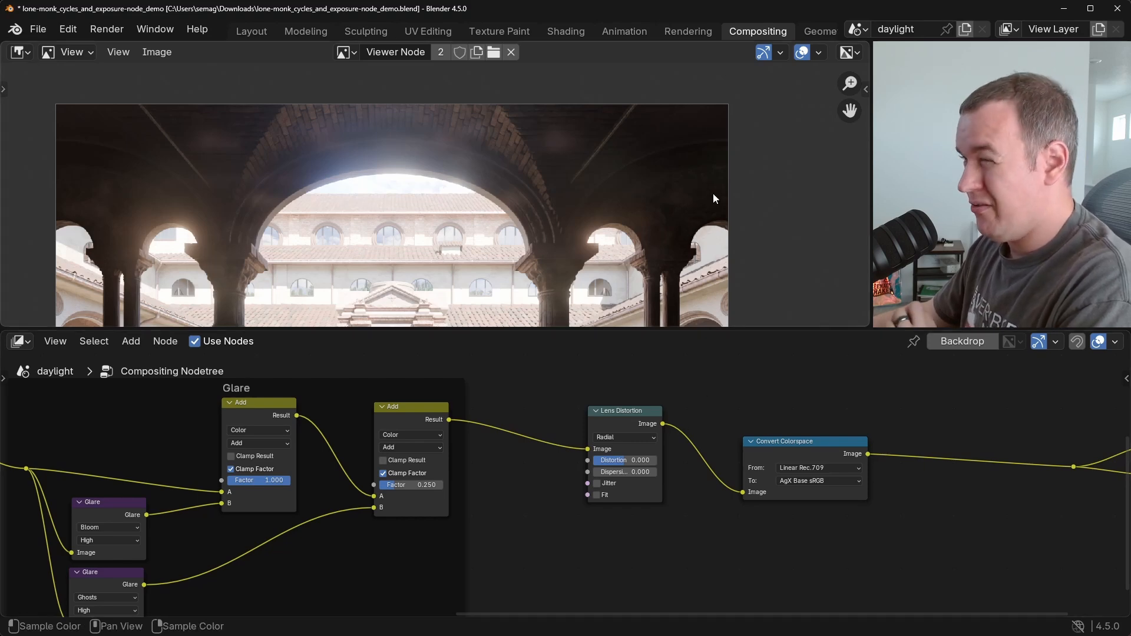
Set both distortion and dispersion of the Lens Distortion node to 0.005 and inspect the image edges up close.
{"action": "scroll", "coordinate": [681, 263], "scroll_direction": "up", "scroll_amount": 4}
{"action": "middle_click_drag", "start_coordinate": [705, 260], "coordinate": [515, 255]}
{"action": "scroll", "coordinate": [677, 444], "scroll_direction": "up", "scroll_amount": 4}
{"action": "left_click", "coordinate": [459, 554]}
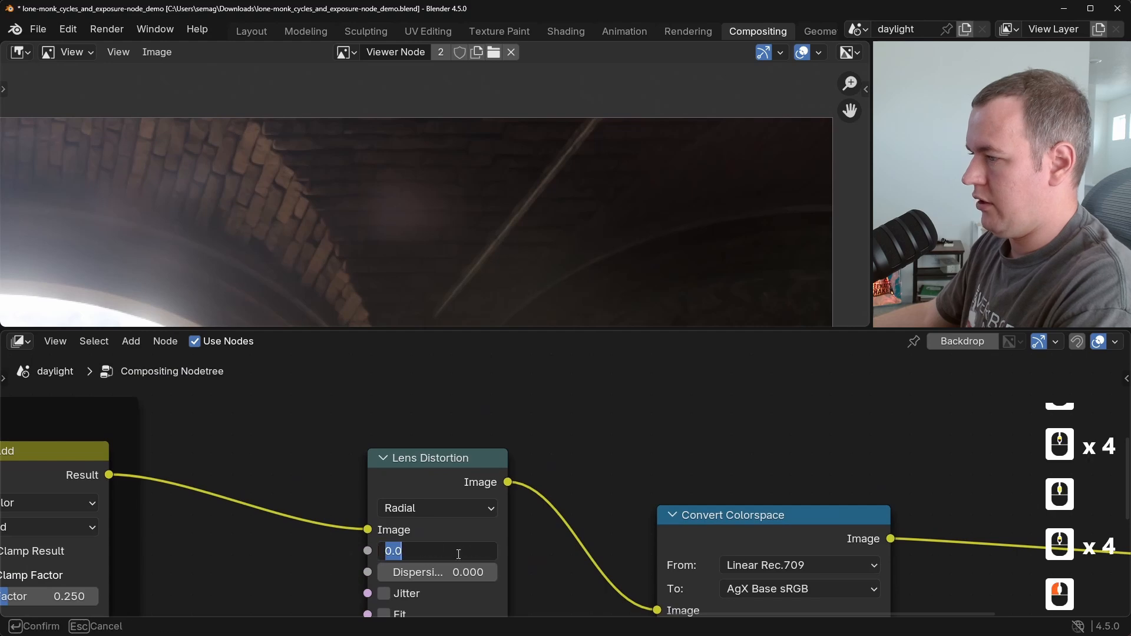
{"action": "type", "text": ".005"}
{"action": "key", "text": "Return"}
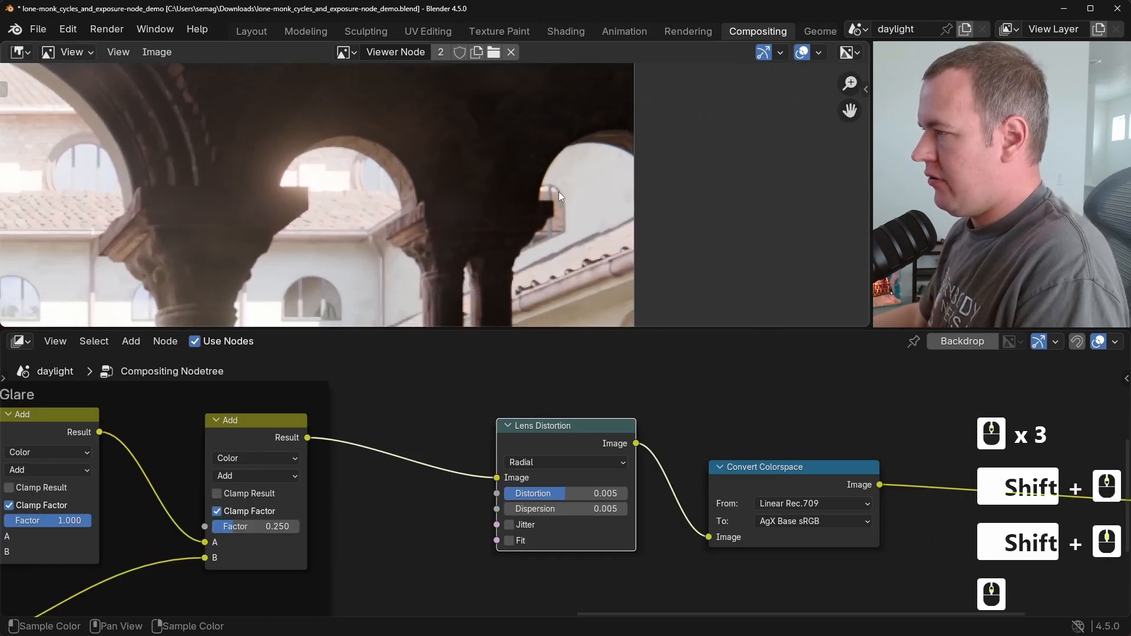
{"action": "scroll", "coordinate": [620, 179], "scroll_direction": "up", "scroll_amount": 4}
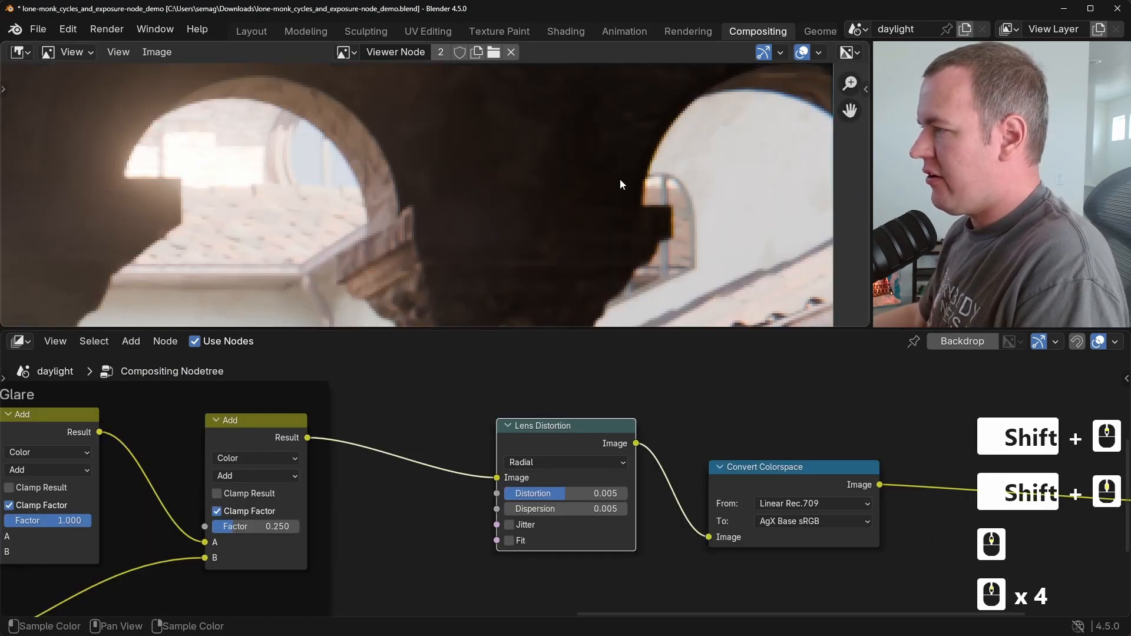
{"action": "scroll", "coordinate": [585, 172], "scroll_direction": "down", "scroll_amount": 2}
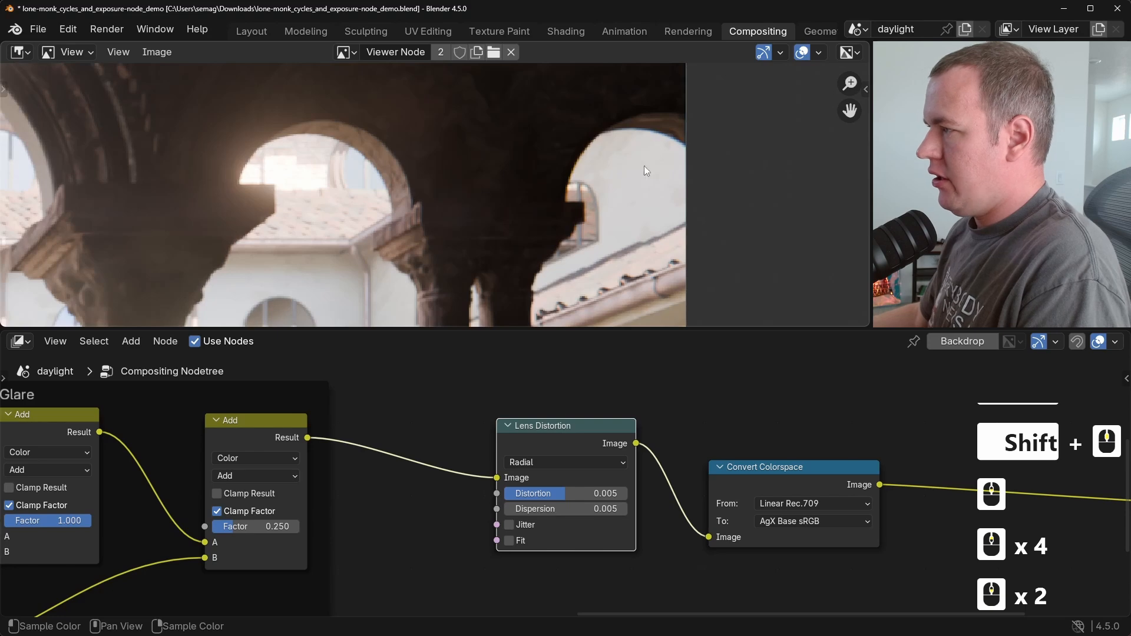
{"action": "scroll", "coordinate": [534, 208], "scroll_direction": "down", "scroll_amount": 6}
{"action": "scroll", "coordinate": [567, 238], "scroll_direction": "up", "scroll_amount": 5}
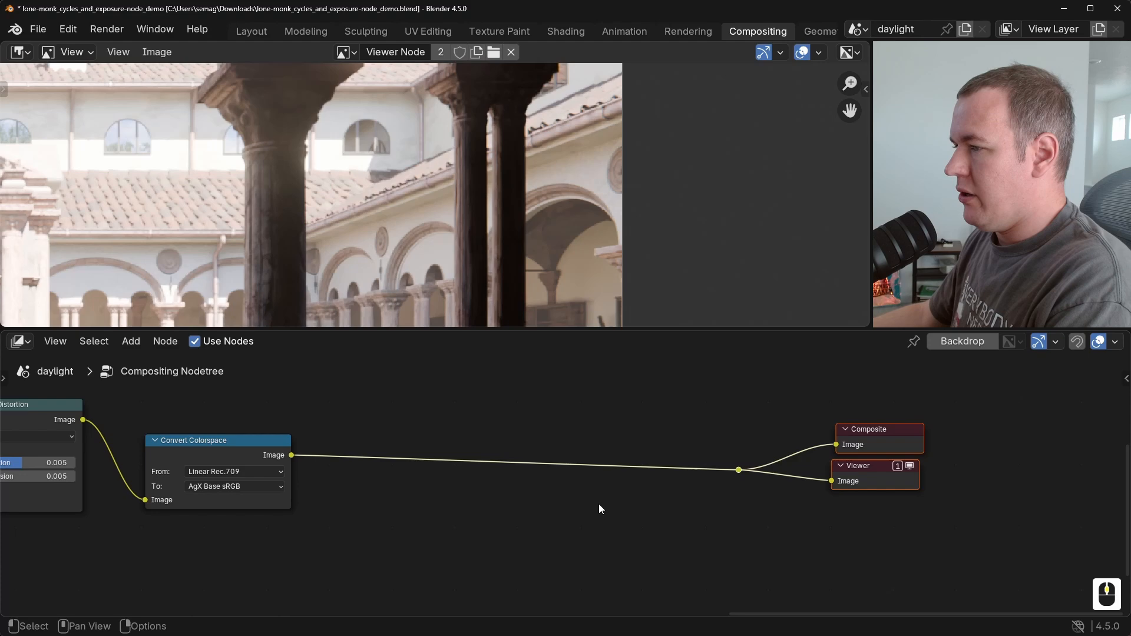
Add a White Noise Texture node below the link between Convert Colorspace and the output nodes.
{"action": "middle_click_drag", "start_coordinate": [598, 505], "coordinate": [738, 489]}
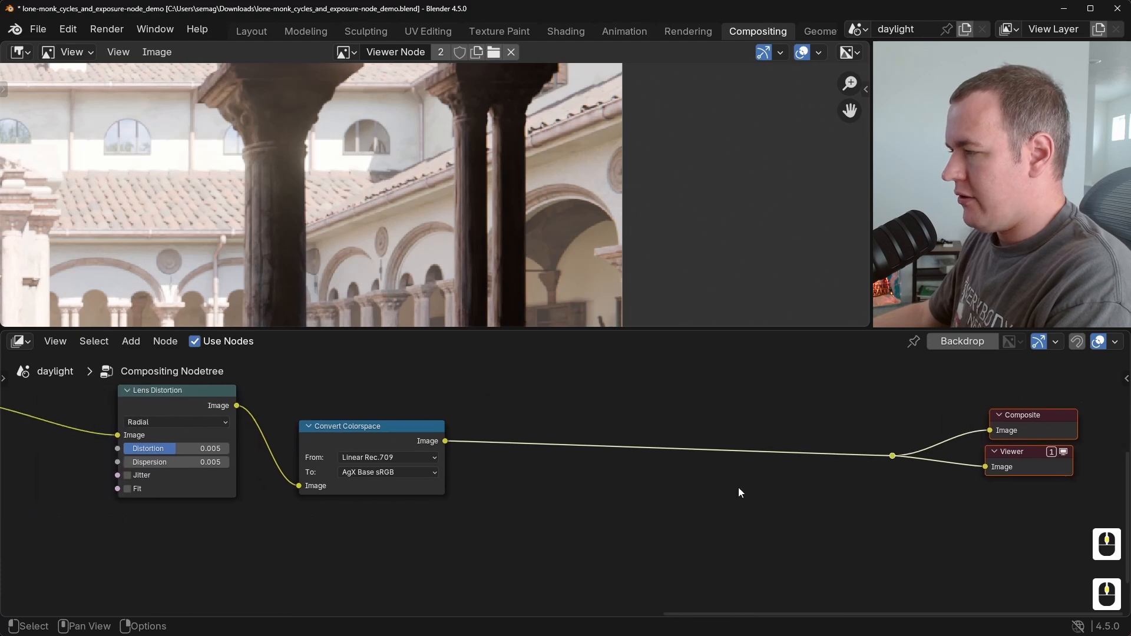
{"action": "key", "text": "shift+a"}
{"action": "mouse_move", "coordinate": [558, 419]}
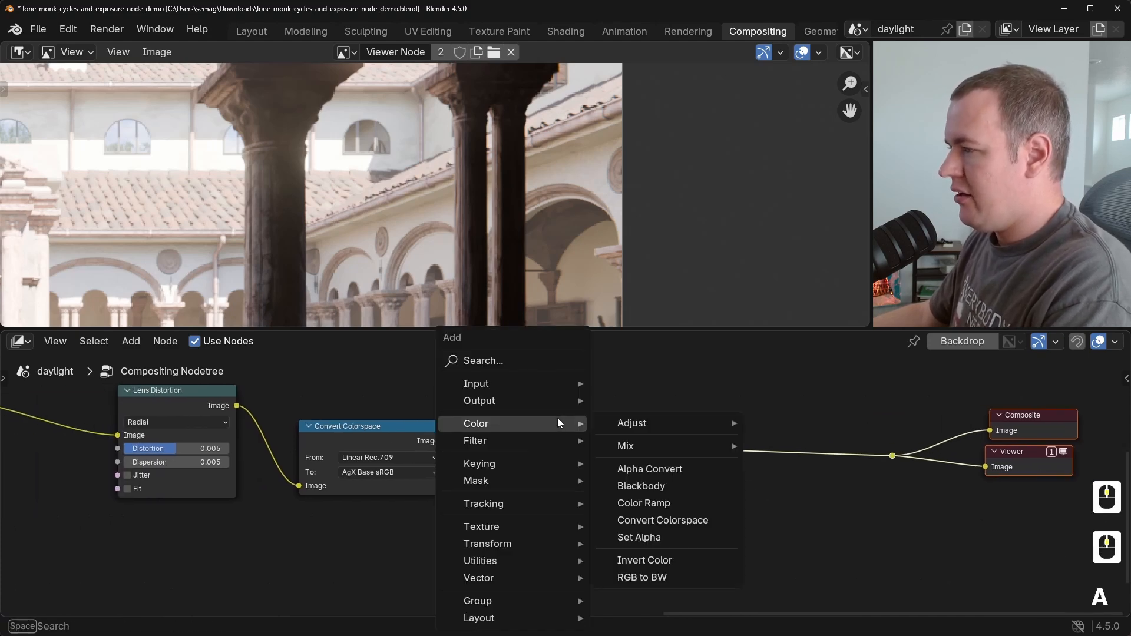
{"action": "mouse_move", "coordinate": [553, 531]}
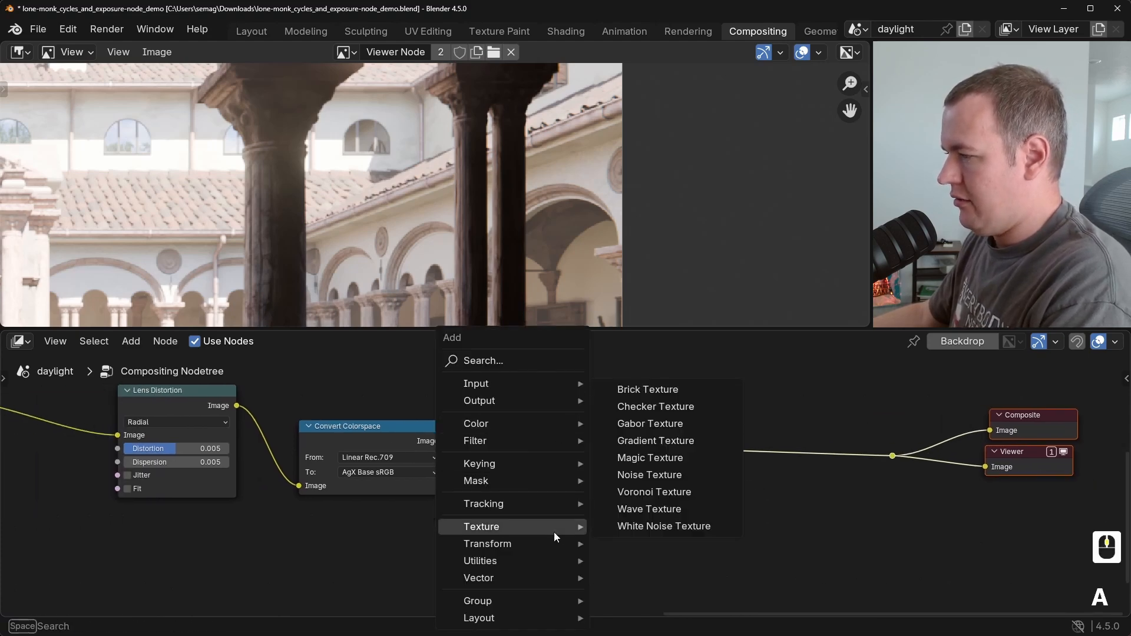
{"action": "left_click", "coordinate": [708, 525]}
{"action": "left_click", "coordinate": [625, 496]}
{"action": "middle_click_drag", "start_coordinate": [689, 487], "coordinate": [652, 448]}
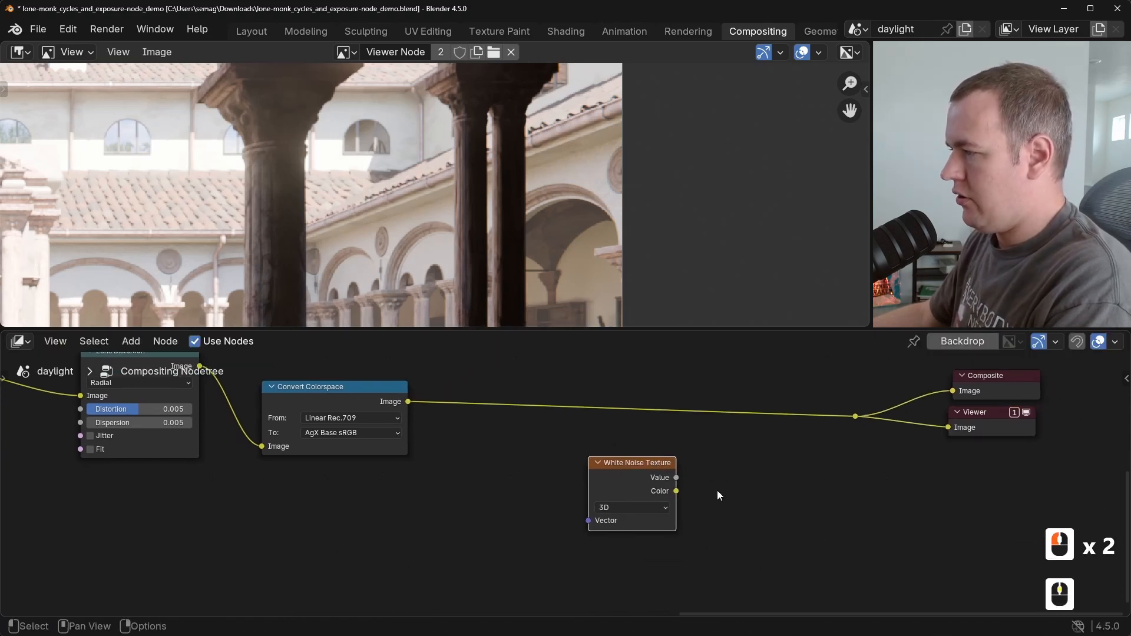
Add a Voronoi Texture node directly beneath the White Noise Texture node.
{"action": "key", "text": "shift+a"}
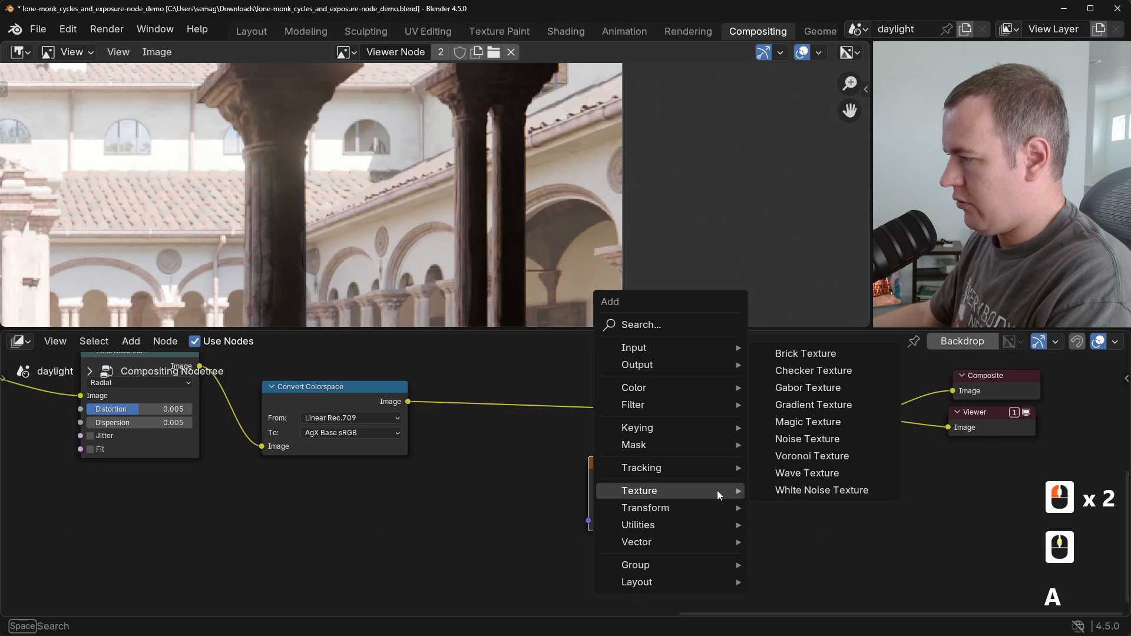
{"action": "left_click", "coordinate": [816, 459]}
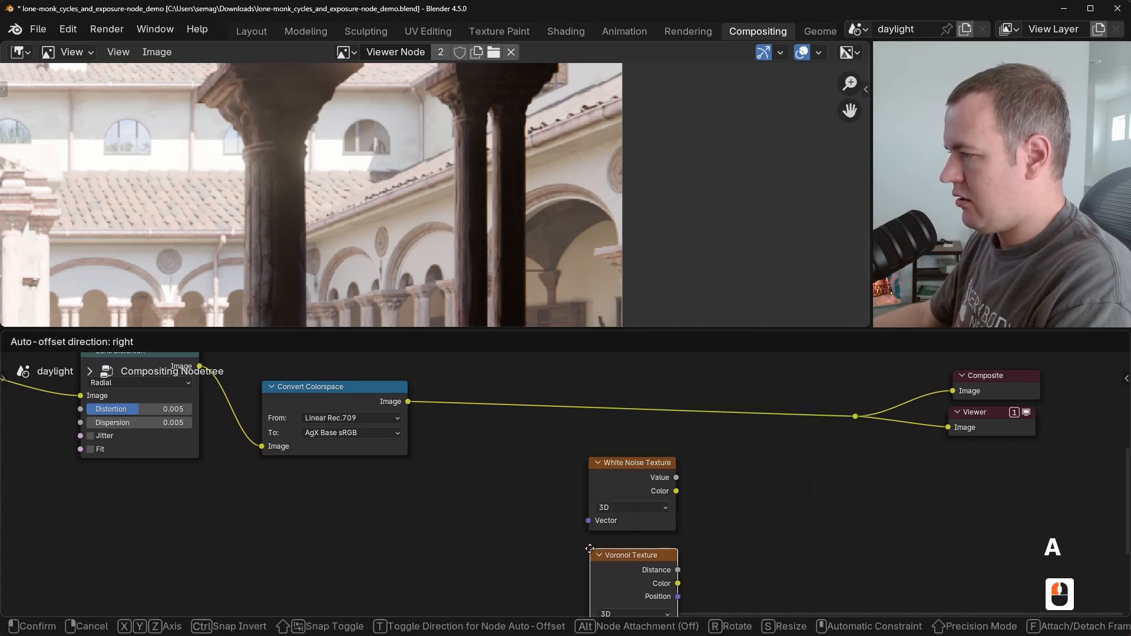
{"action": "left_click", "coordinate": [590, 549]}
{"action": "middle_click_drag", "start_coordinate": [684, 522], "coordinate": [659, 418]}
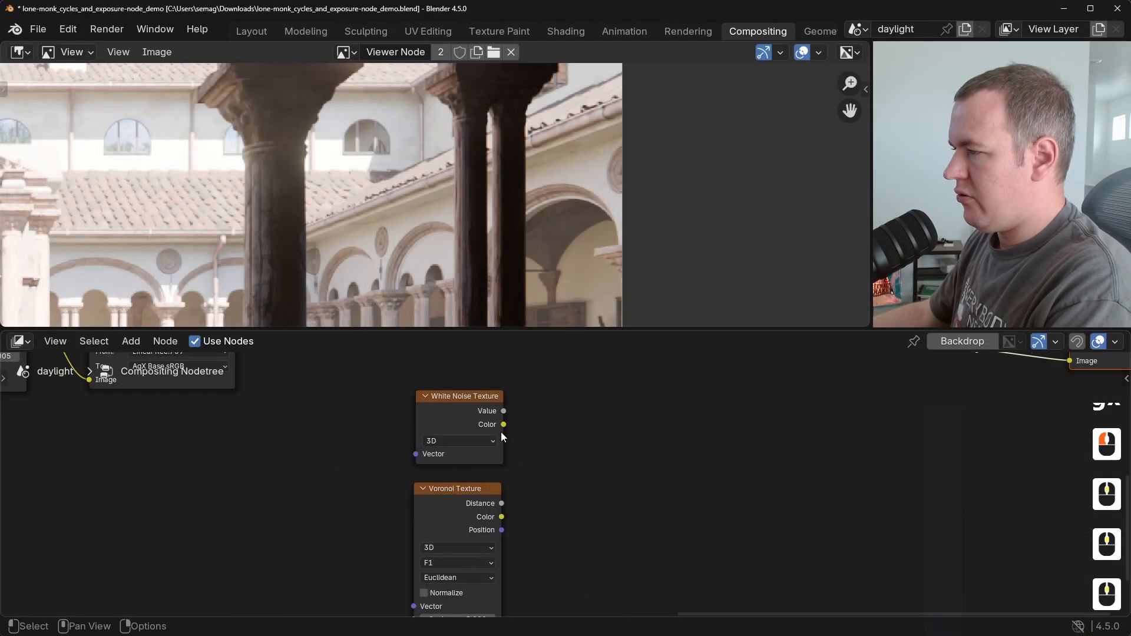
Add a Switch node with the White Noise color feeding its Off input and the Voronoi color feeding its On input.
{"action": "left_click_drag", "start_coordinate": [503, 424], "coordinate": [563, 467]}
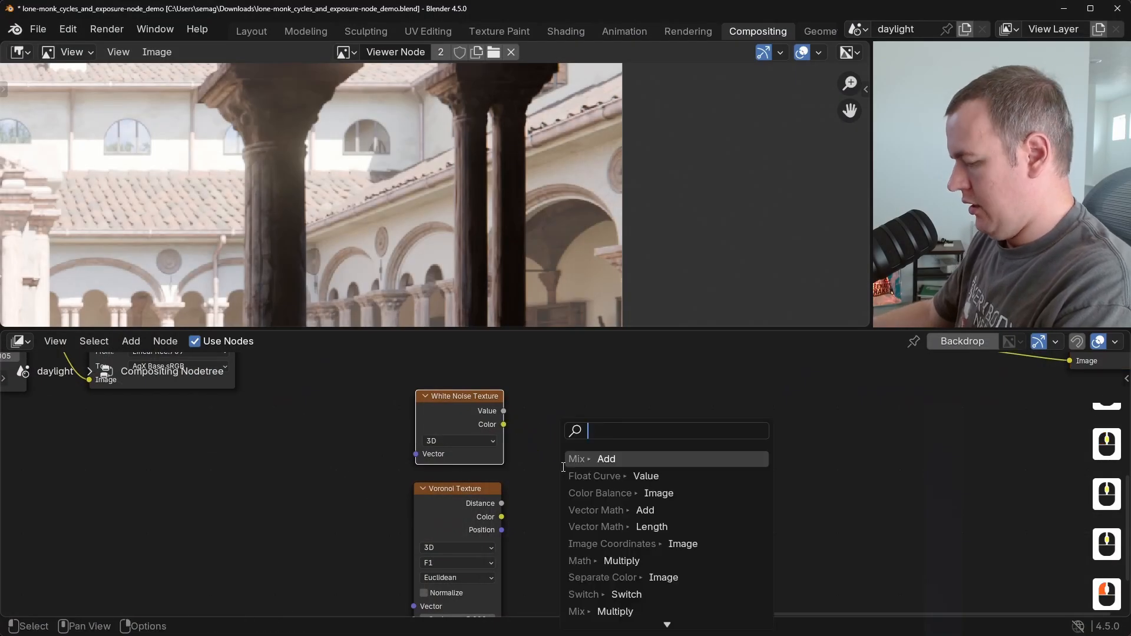
{"action": "type", "text": "switch"}
{"action": "key", "text": "Down"}
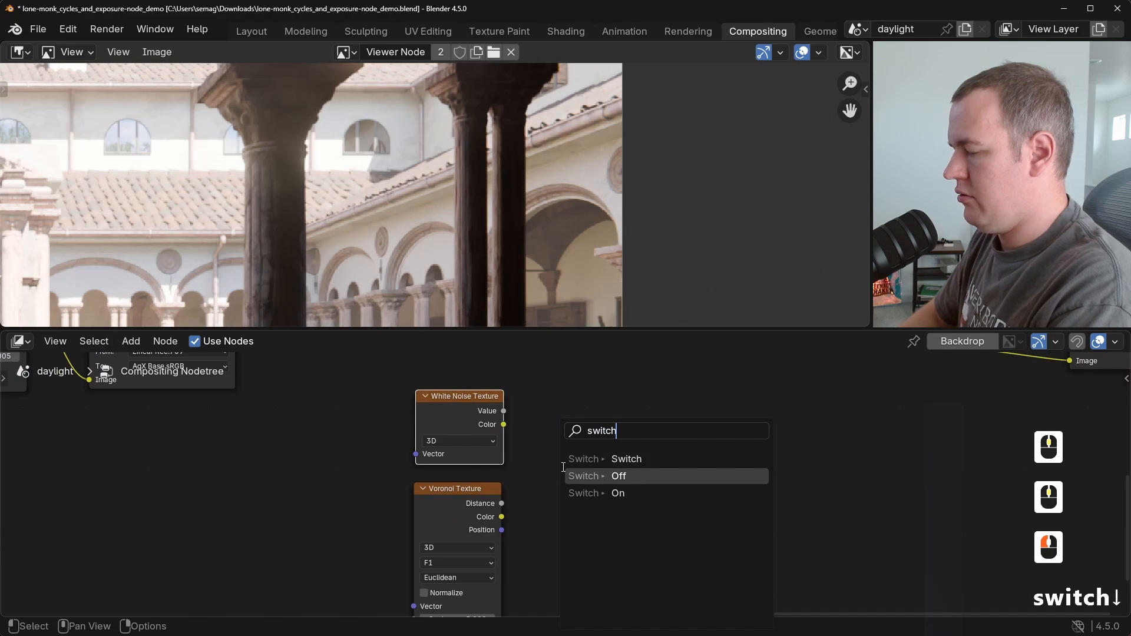
{"action": "left_click", "coordinate": [631, 474]}
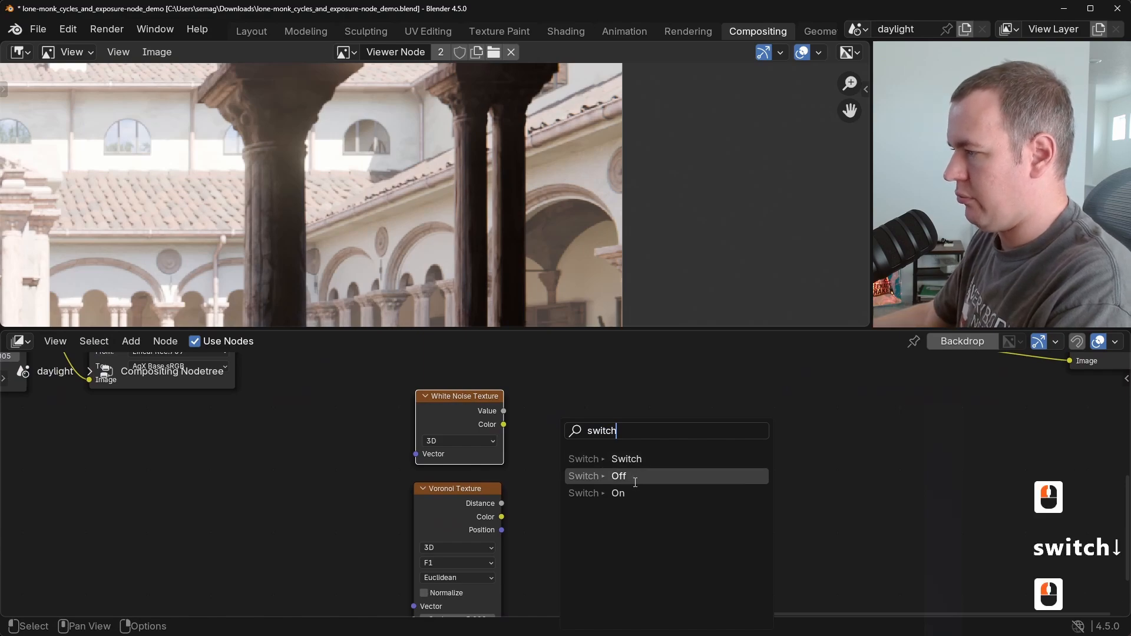
{"action": "left_click", "coordinate": [507, 529]}
{"action": "left_click_drag", "start_coordinate": [502, 517], "coordinate": [555, 491]}
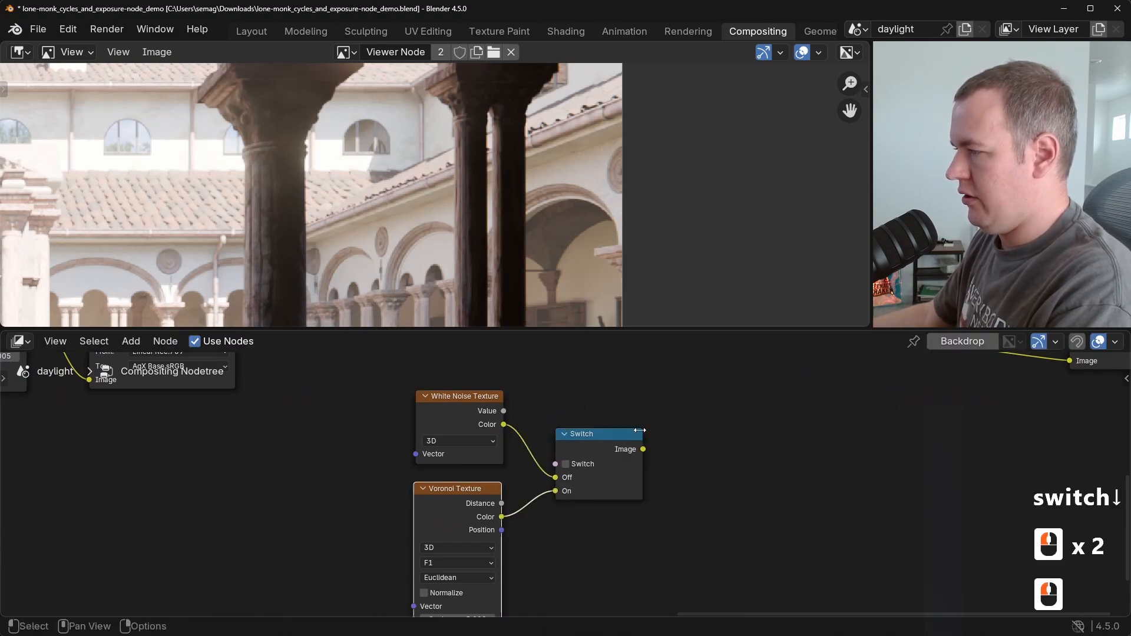
Preview the Switch node's output in a new Viewer and toggle its switch to compare the White Noise and Voronoi textures.
{"action": "middle_click_drag", "start_coordinate": [609, 447], "coordinate": [586, 517]}
{"action": "left_click", "coordinate": [585, 517], "text": "ctrl+shift"}
{"action": "left_click", "coordinate": [559, 534]}
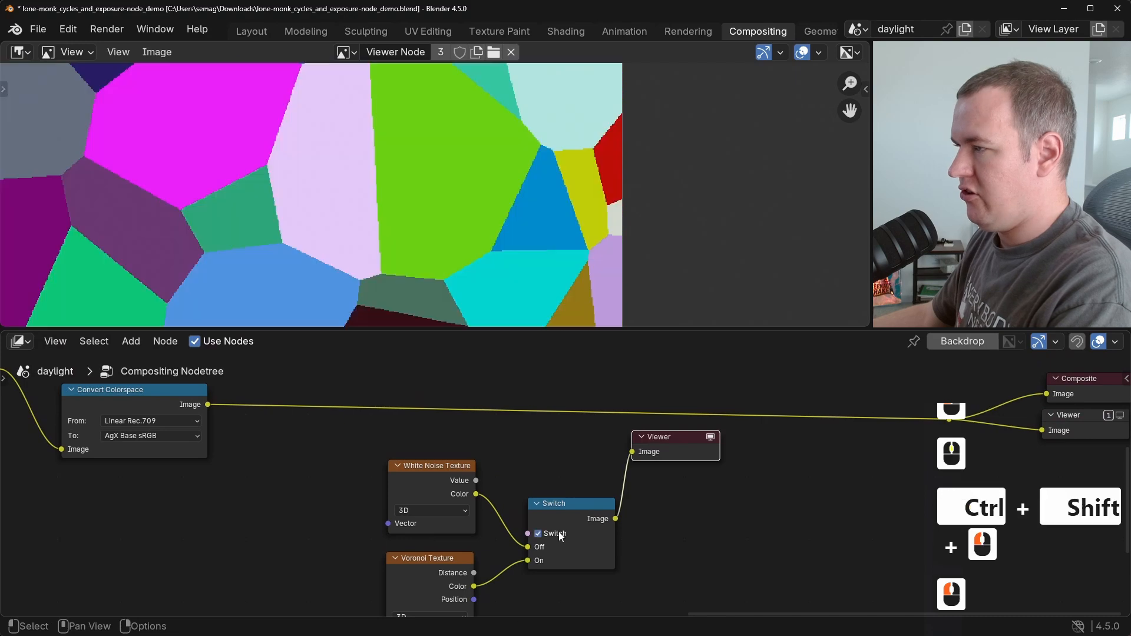
{"action": "left_click", "coordinate": [560, 535]}
{"action": "left_click", "coordinate": [560, 535]}
{"action": "left_click", "coordinate": [559, 534]}
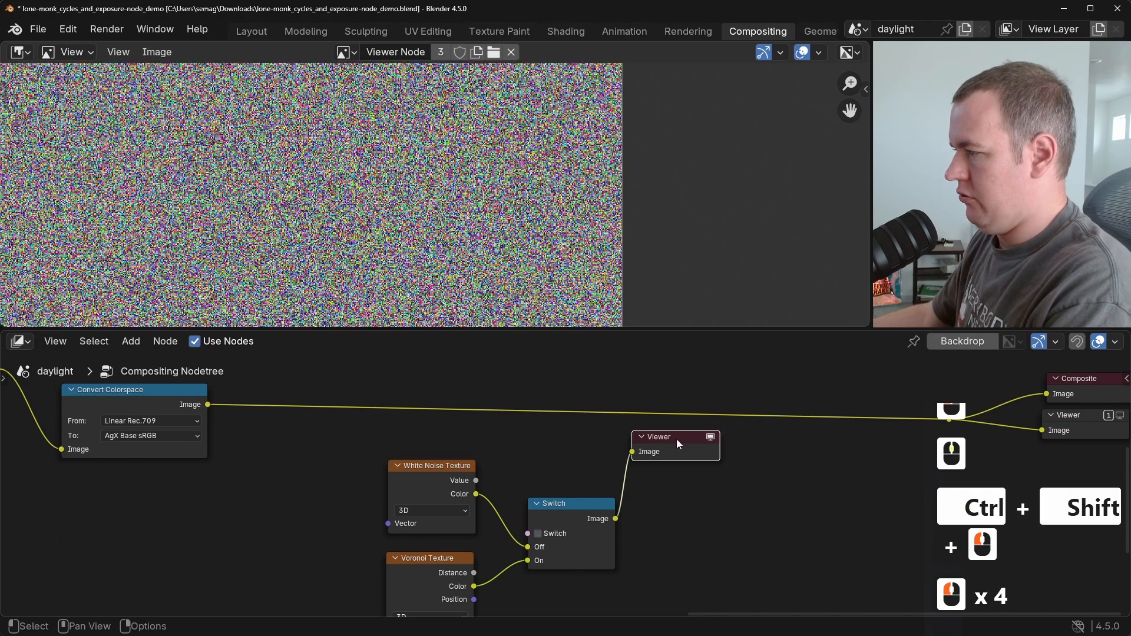
Move the new Viewer node away from the Switch, just beneath the Composite and original Viewer nodes.
{"action": "left_click", "coordinate": [680, 446]}
{"action": "key", "text": "g"}
{"action": "left_click", "coordinate": [1061, 491]}
{"action": "middle_click_drag", "start_coordinate": [735, 479], "coordinate": [713, 505]}
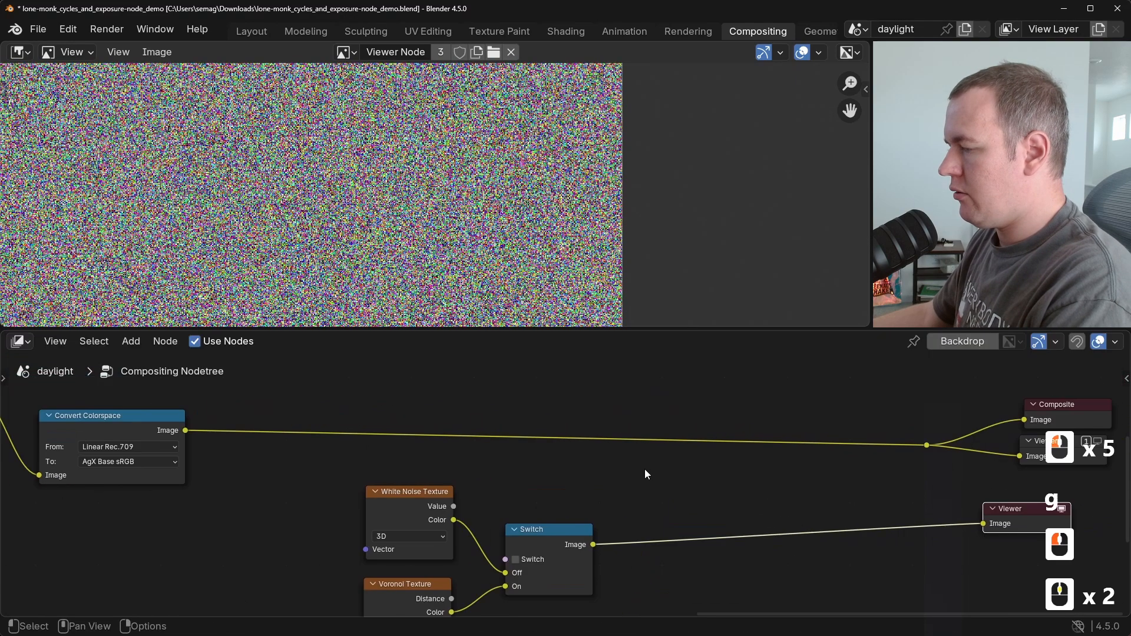
Insert a Mix Color node in Add mode on the link between Convert Colorspace and the output nodes, with Color as data type.
{"action": "left_click", "coordinate": [636, 467]}
{"action": "key", "text": "shift+a"}
{"action": "type", "text": "add"}
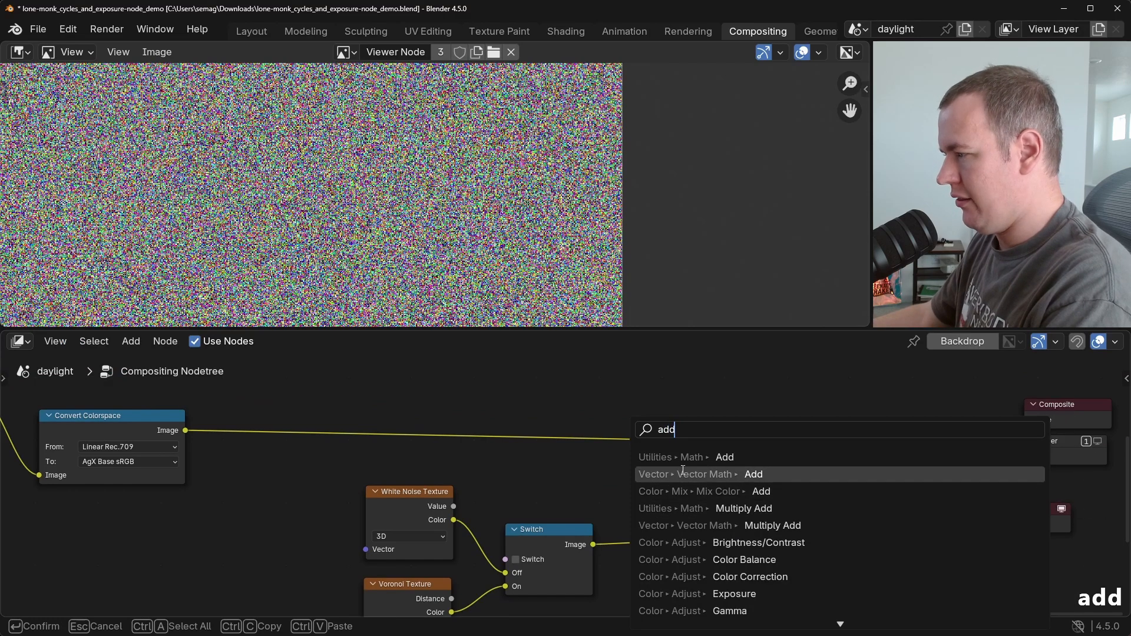
{"action": "left_click", "coordinate": [683, 491]}
{"action": "left_click", "coordinate": [745, 467]}
{"action": "left_click", "coordinate": [749, 472]}
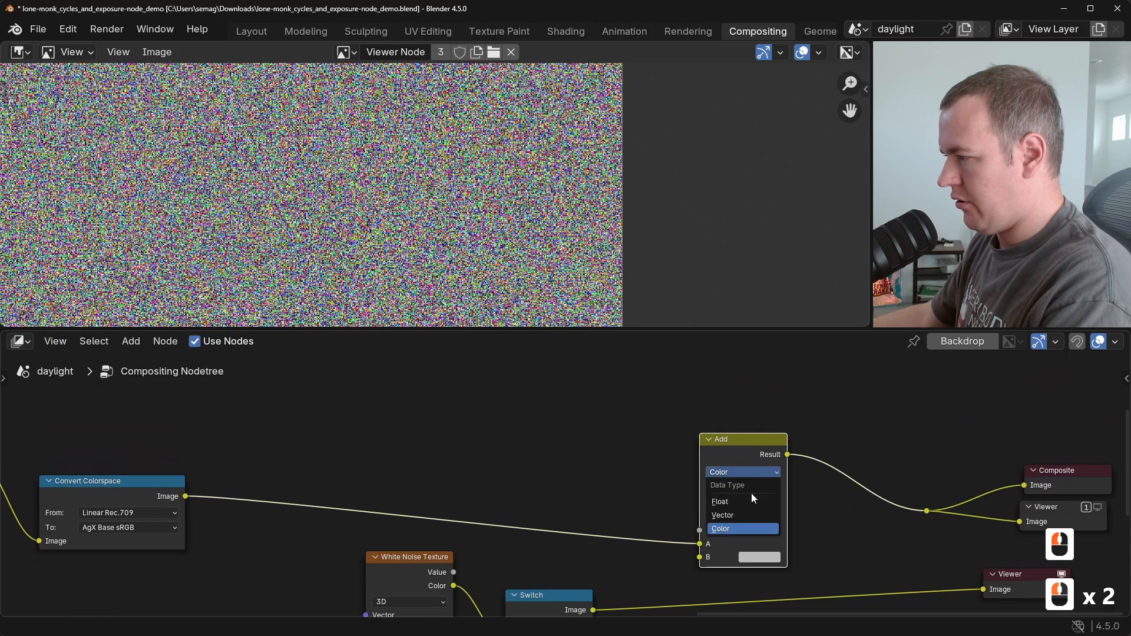
{"action": "left_click", "coordinate": [743, 527]}
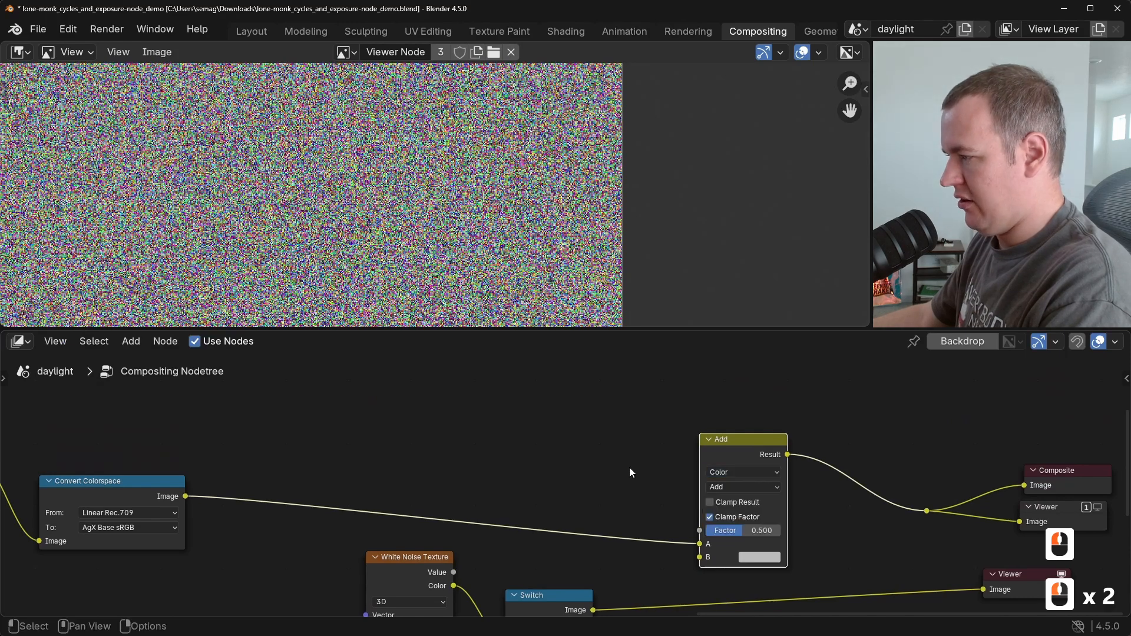
{"action": "left_click", "coordinate": [738, 472]}
{"action": "left_click", "coordinate": [755, 518]}
Feed the Switch image into the Add node's B input and delete the extra Viewer to inspect the composited image.
{"action": "middle_click_drag", "start_coordinate": [836, 521], "coordinate": [842, 474]}
{"action": "left_click_drag", "start_coordinate": [599, 565], "coordinate": [705, 511]}
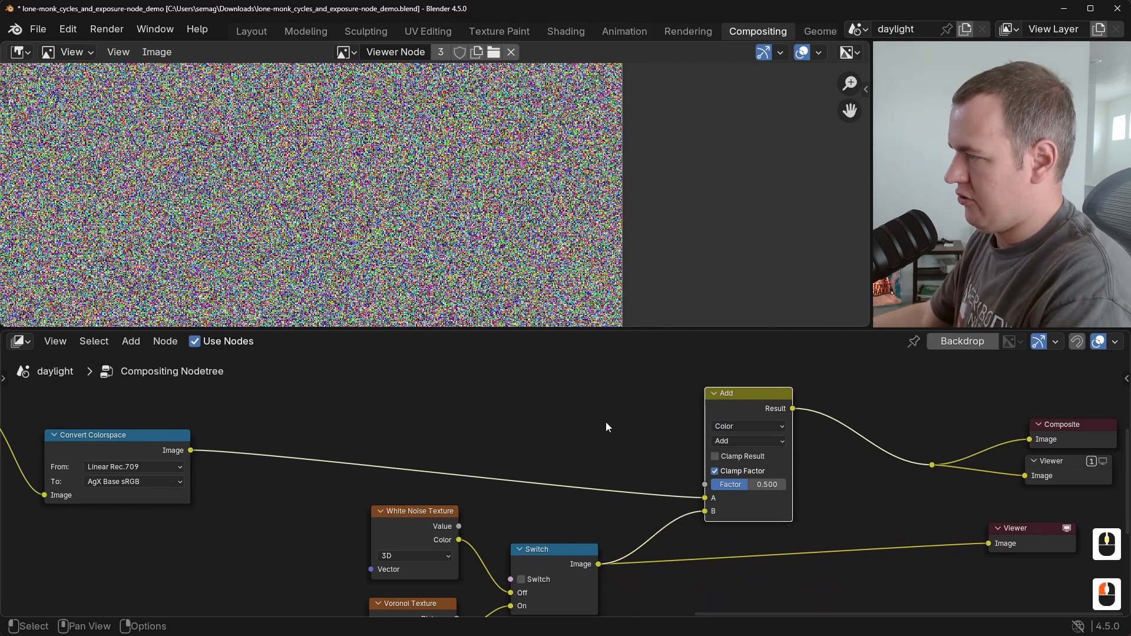
{"action": "middle_click_drag", "start_coordinate": [619, 415], "coordinate": [636, 412]}
{"action": "left_click", "coordinate": [1034, 526]}
{"action": "key", "text": "Delete"}
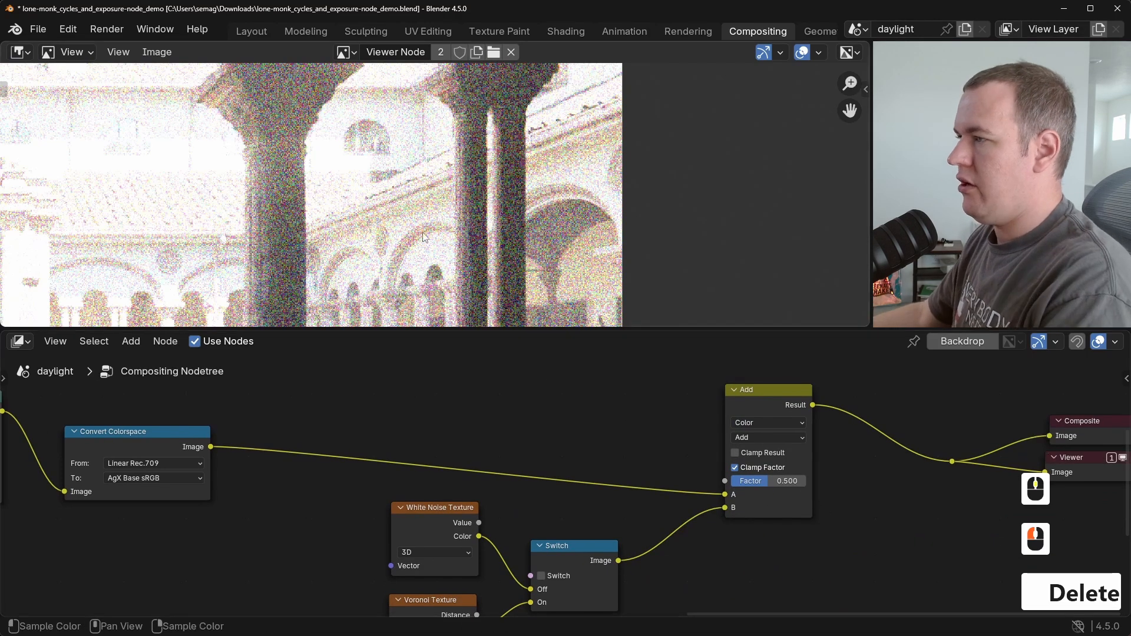
{"action": "scroll", "coordinate": [496, 228], "scroll_direction": "down", "scroll_amount": 4}
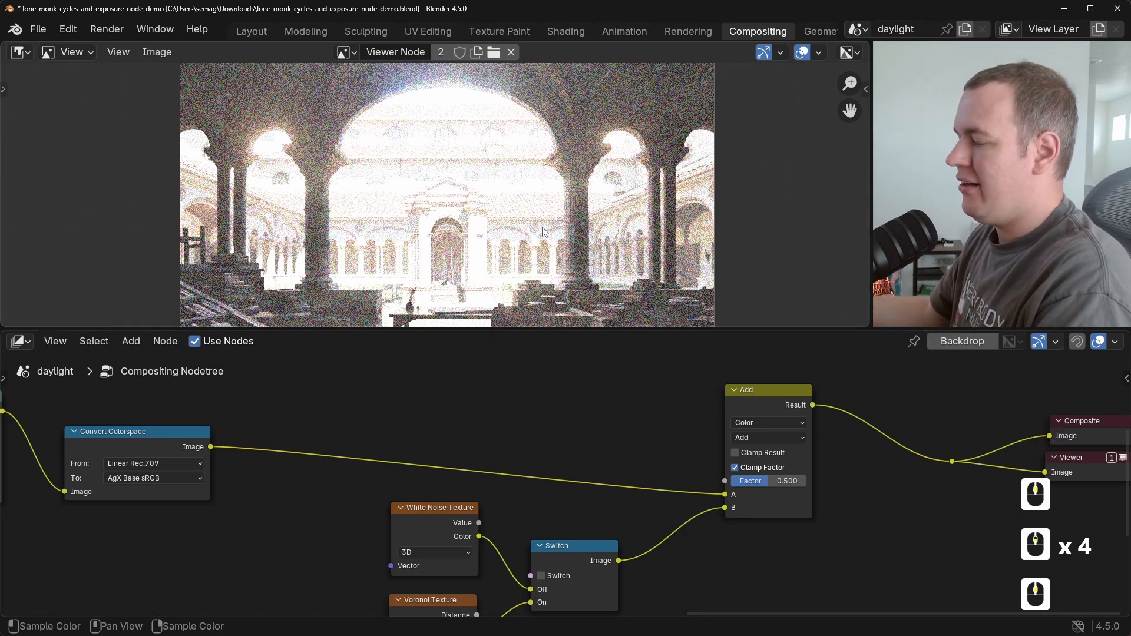
{"action": "scroll", "coordinate": [672, 157], "scroll_direction": "up", "scroll_amount": 3}
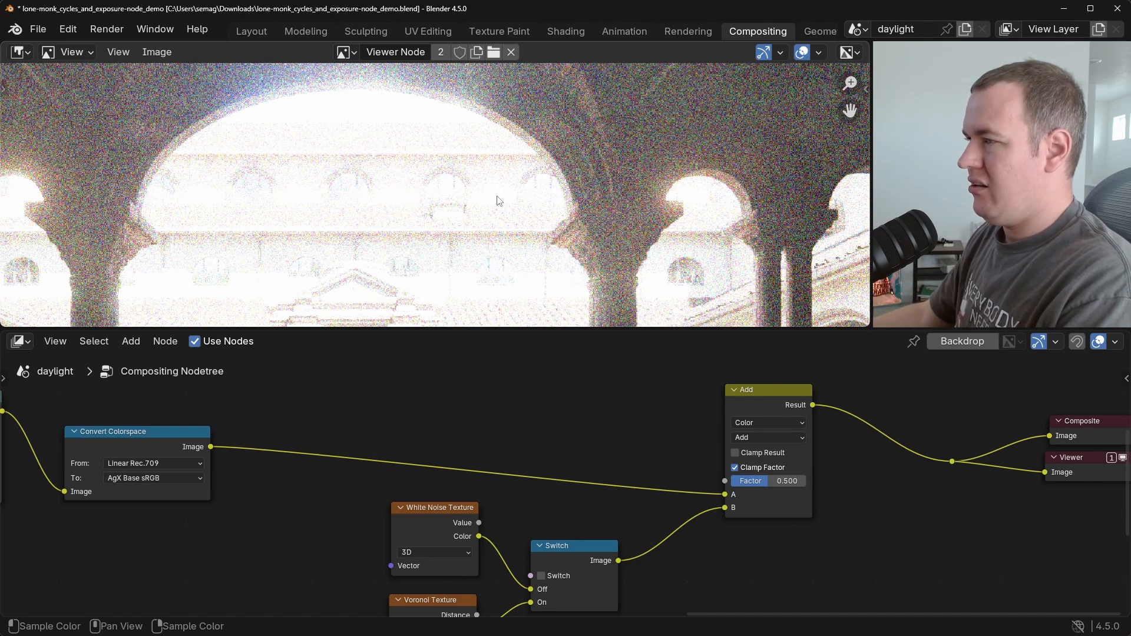
Add a Separate Color node above the main link, fed by the Convert Colorspace image output.
{"action": "middle_click_drag", "start_coordinate": [870, 461], "coordinate": [983, 465]}
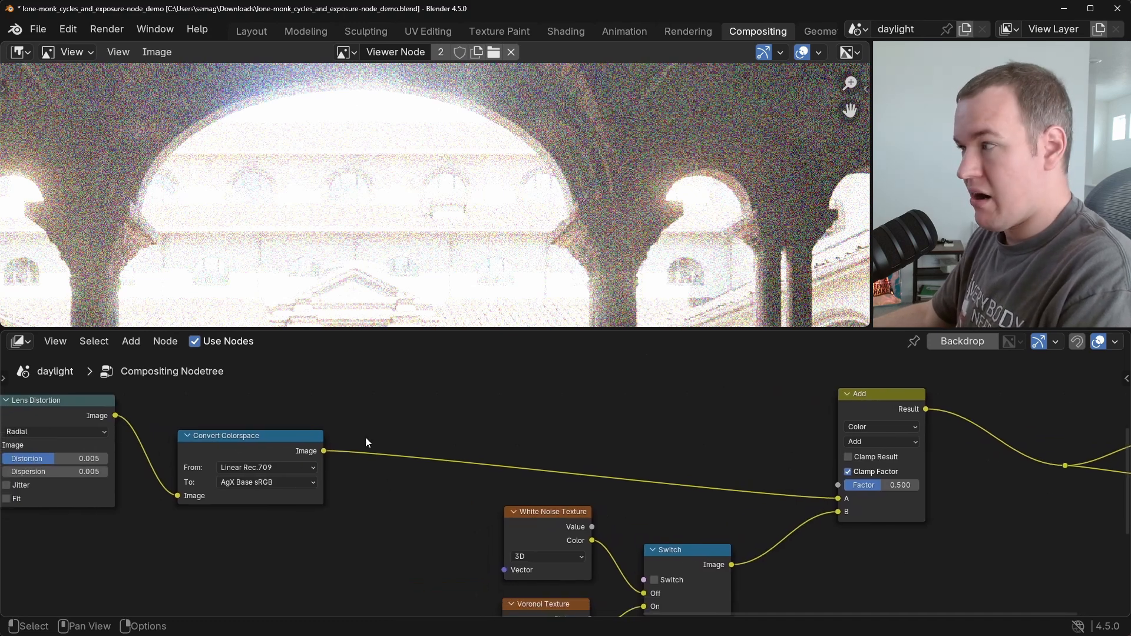
{"action": "left_click_drag", "start_coordinate": [338, 452], "coordinate": [364, 432]}
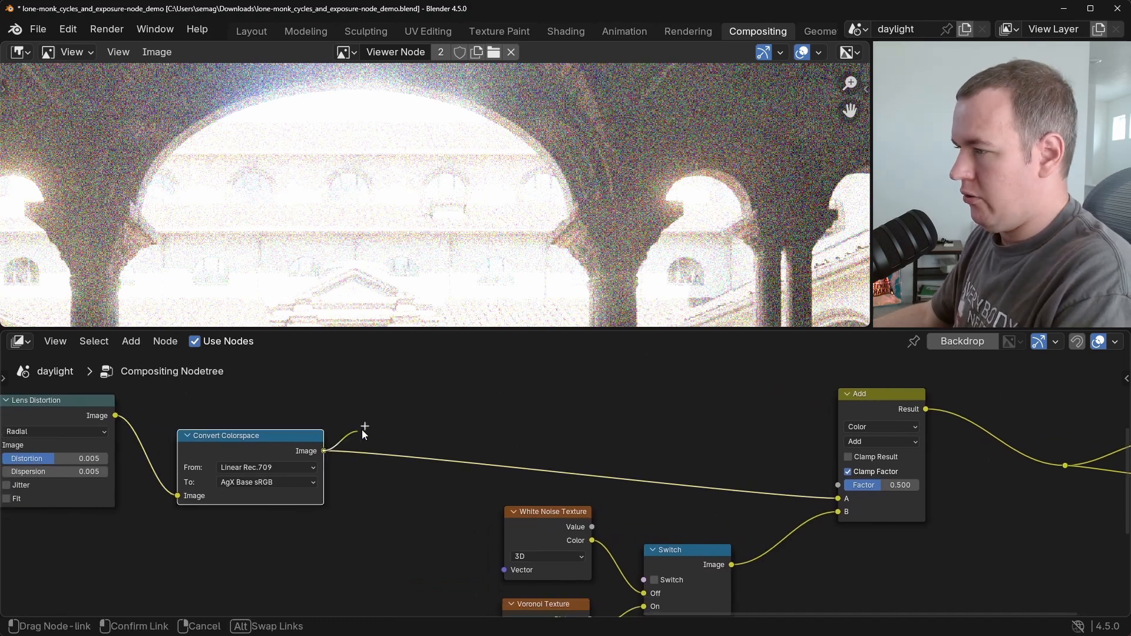
{"action": "left_click_drag", "start_coordinate": [439, 400], "coordinate": [439, 398]}
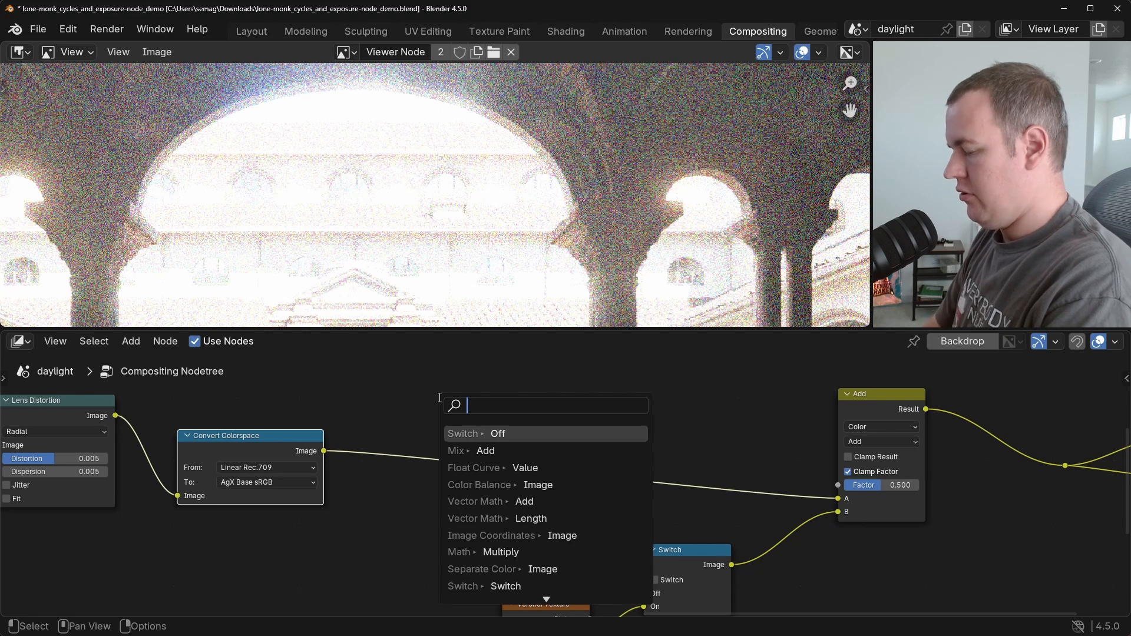
{"action": "type", "text": "separate"}
{"action": "key", "text": "Down"}
{"action": "key", "text": "Return"}
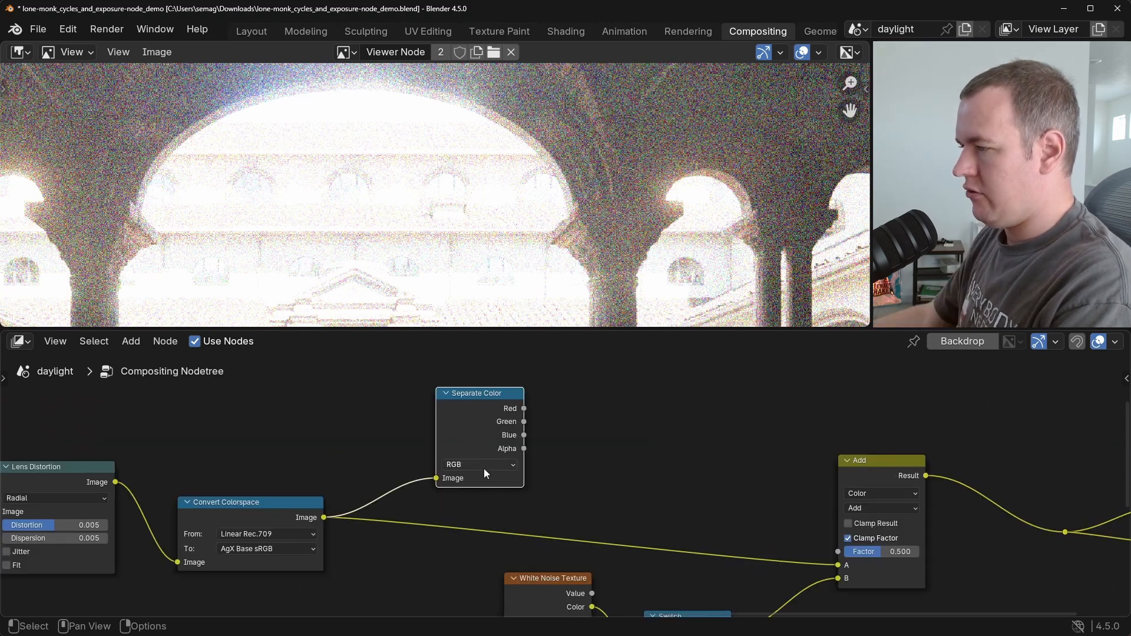
Set the Separate Color node to HSL and connect its Lightness output to the Add node's Factor.
{"action": "left_click", "coordinate": [486, 465]}
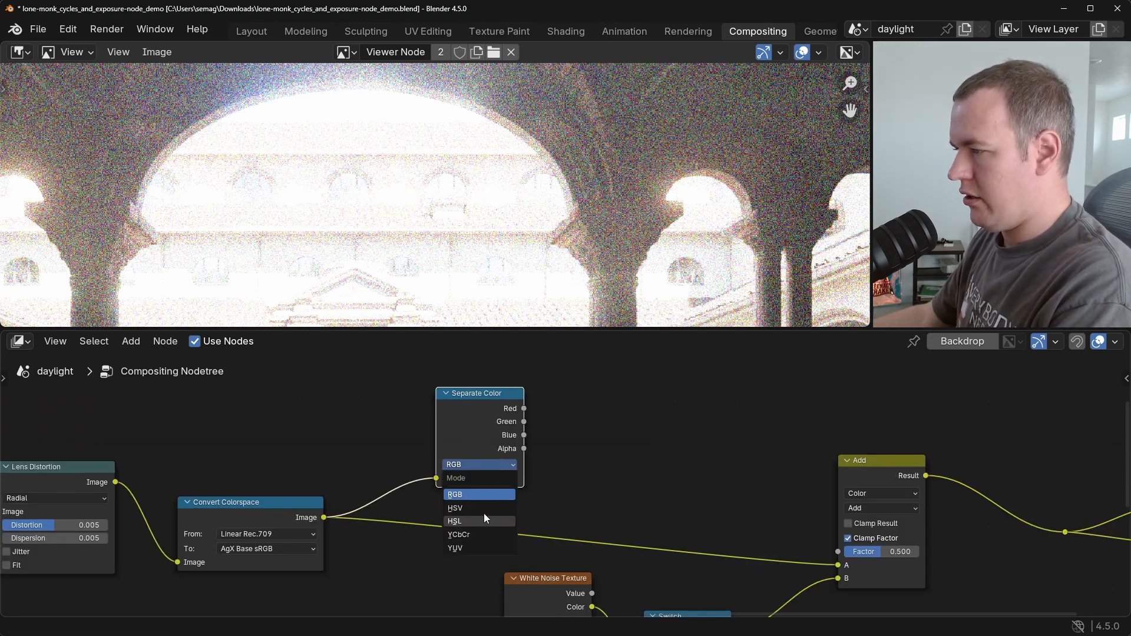
{"action": "scroll", "coordinate": [565, 485], "scroll_direction": "up", "scroll_amount": 2}
{"action": "left_click", "coordinate": [416, 456]}
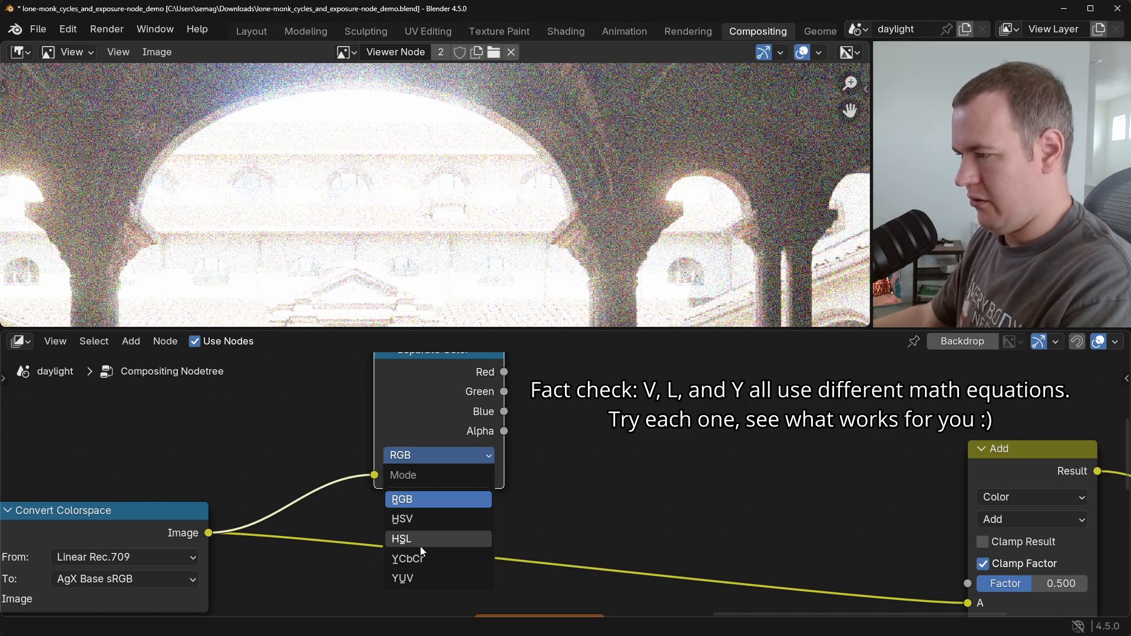
{"action": "left_click", "coordinate": [420, 540]}
{"action": "scroll", "coordinate": [385, 405], "scroll_direction": "down", "scroll_amount": 1}
{"action": "left_click_drag", "start_coordinate": [407, 402], "coordinate": [803, 549]}
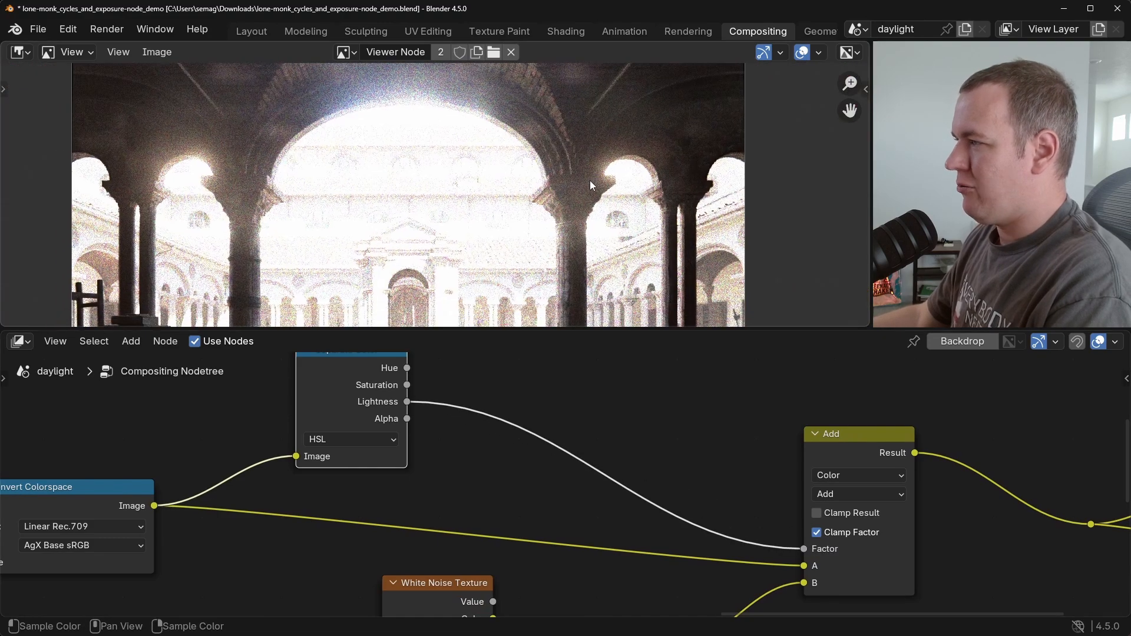
{"action": "scroll", "coordinate": [583, 189], "scroll_direction": "up", "scroll_amount": 2}
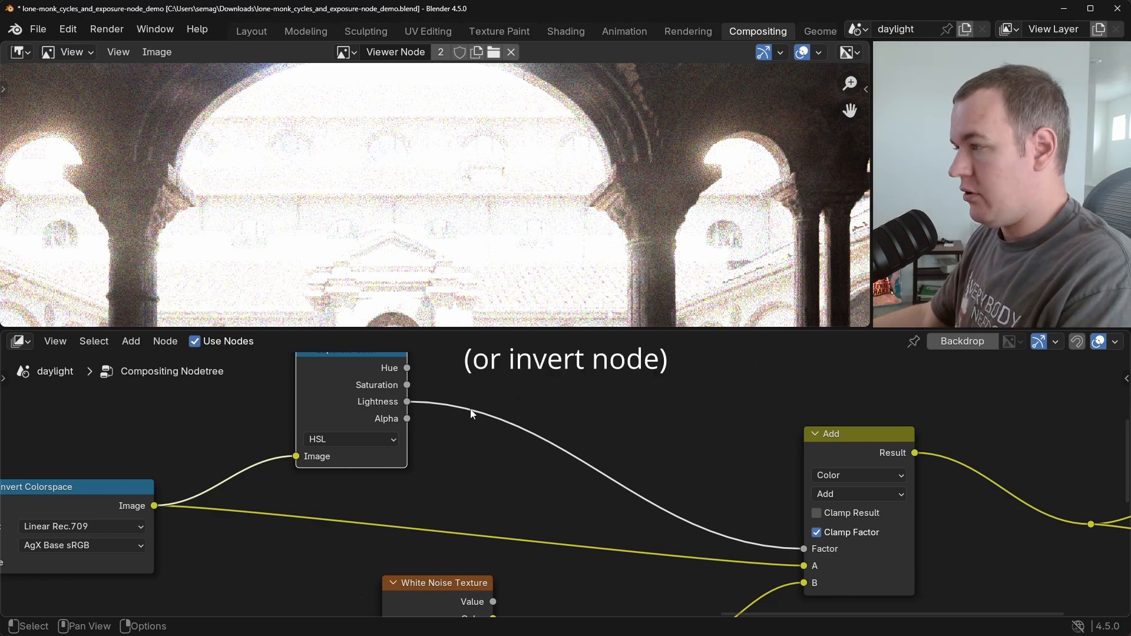
Insert a Float Curve node between Separate Color's Lightness output and the Add node's Factor input.
{"action": "left_click_drag", "start_coordinate": [411, 400], "coordinate": [538, 395]}
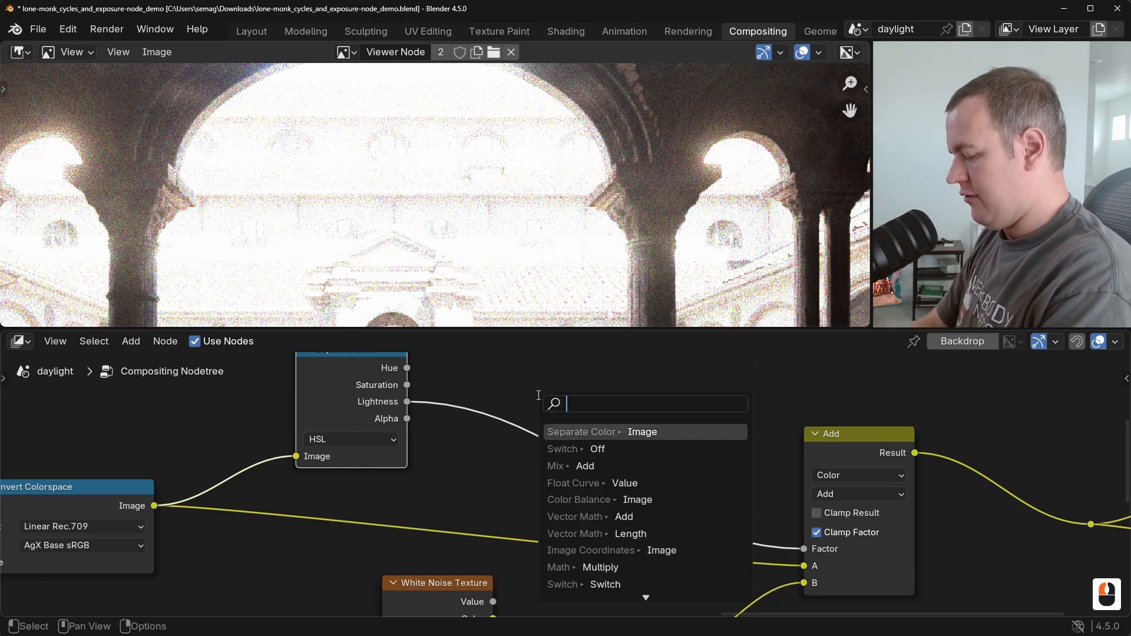
{"action": "type", "text": "float"}
{"action": "key", "text": "Return"}
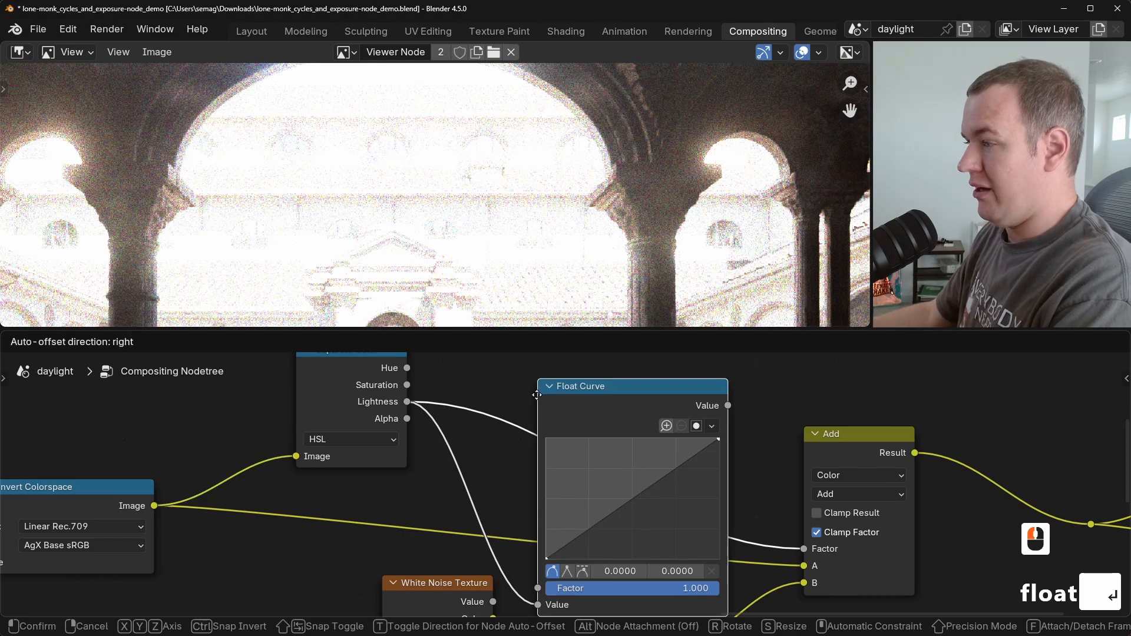
{"action": "left_click", "coordinate": [516, 457]}
{"action": "middle_click_drag", "start_coordinate": [709, 505], "coordinate": [691, 414]}
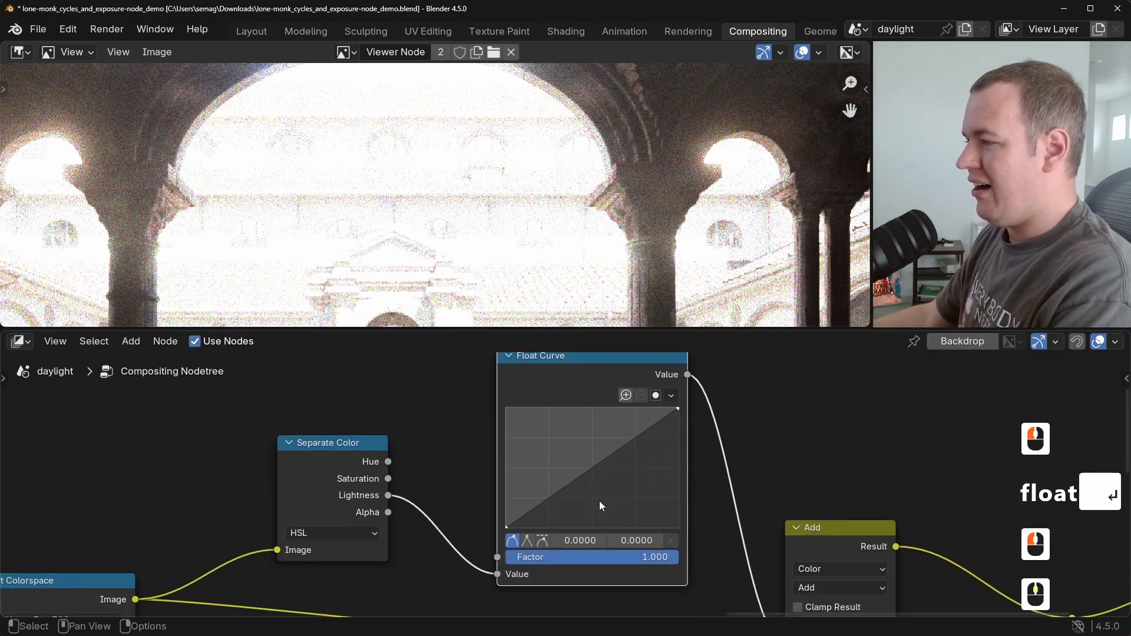
{"action": "middle_click_drag", "start_coordinate": [600, 506], "coordinate": [650, 516]}
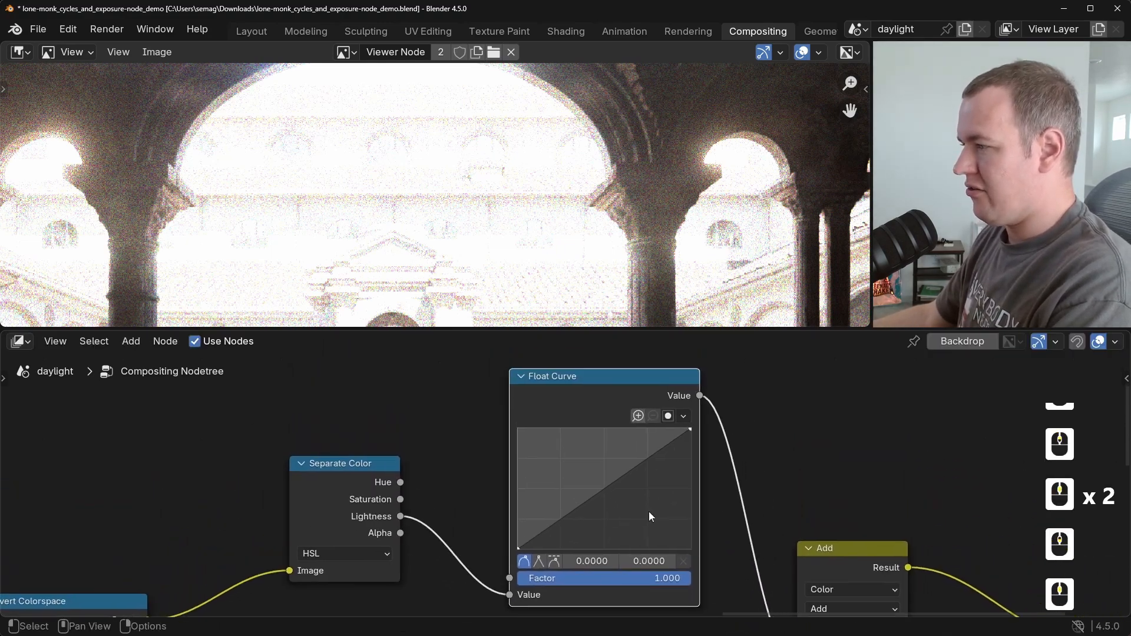
{"action": "scroll", "coordinate": [563, 540], "scroll_direction": "down", "scroll_amount": 2}
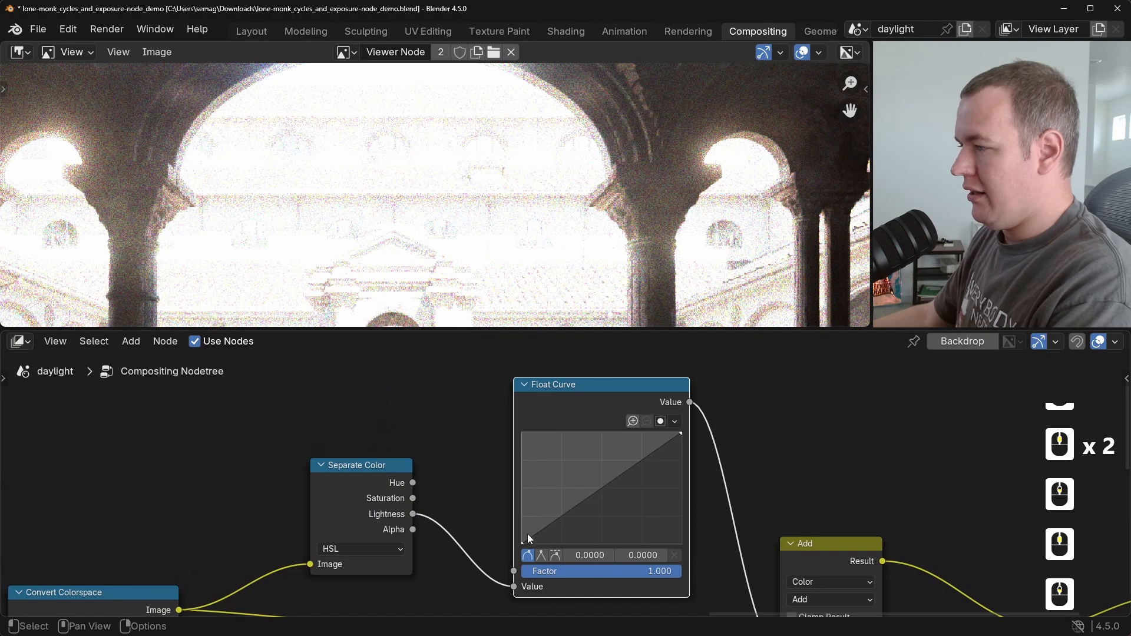
Invert the Float Curve so it falls from the maximum to zero, and bend it downward with a point at 0.2537, 0.2413.
{"action": "left_click_drag", "start_coordinate": [529, 547], "coordinate": [523, 434]}
{"action": "left_click_drag", "start_coordinate": [681, 433], "coordinate": [681, 542]}
{"action": "left_click_drag", "start_coordinate": [601, 491], "coordinate": [562, 517]}
Insert a Math Multiply node between the Float Curve and the Add node's Factor, and set its value to 0.1.
{"action": "scroll", "coordinate": [580, 443], "scroll_direction": "down", "scroll_amount": 3}
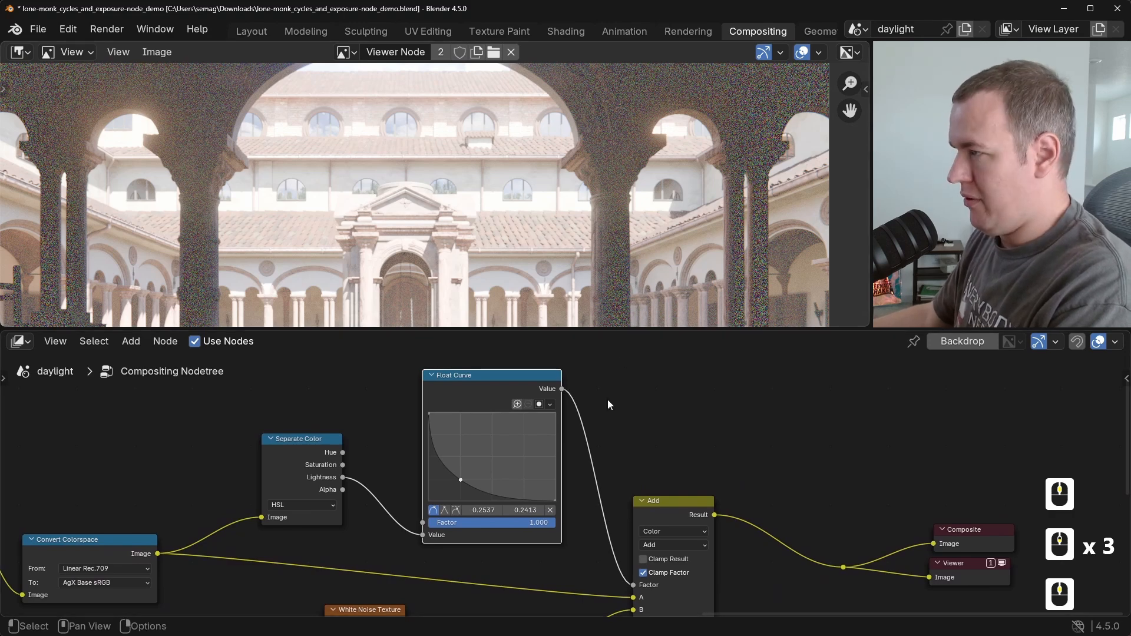
{"action": "middle_click_drag", "start_coordinate": [607, 399], "coordinate": [551, 368]}
{"action": "left_click_drag", "start_coordinate": [505, 358], "coordinate": [569, 383]}
{"action": "type", "text": "mult"}
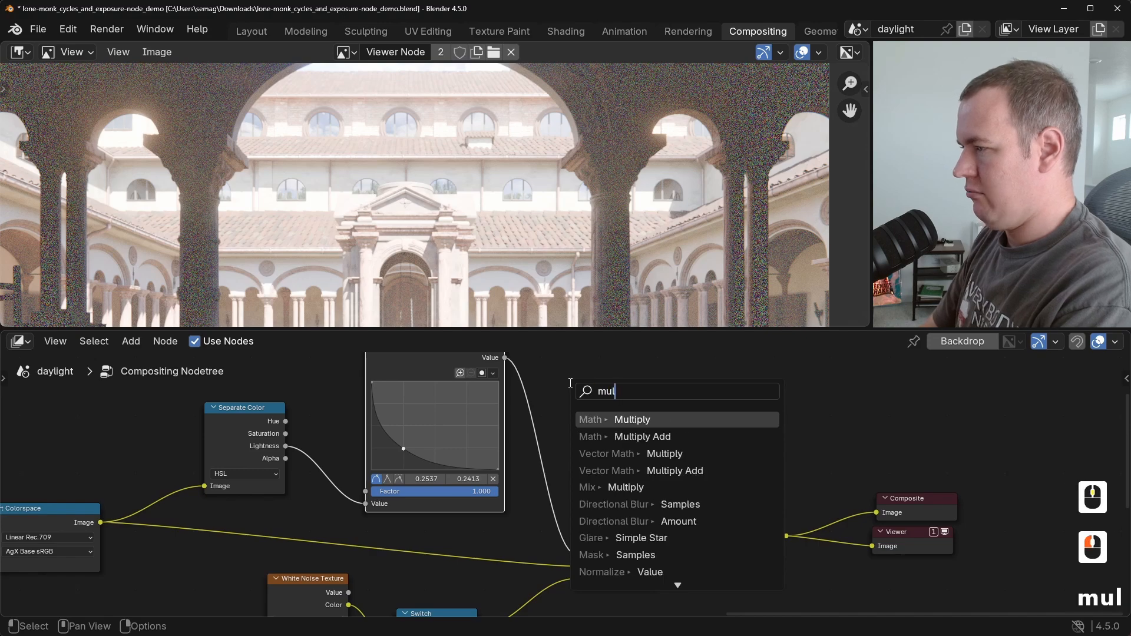
{"action": "key", "text": "Return"}
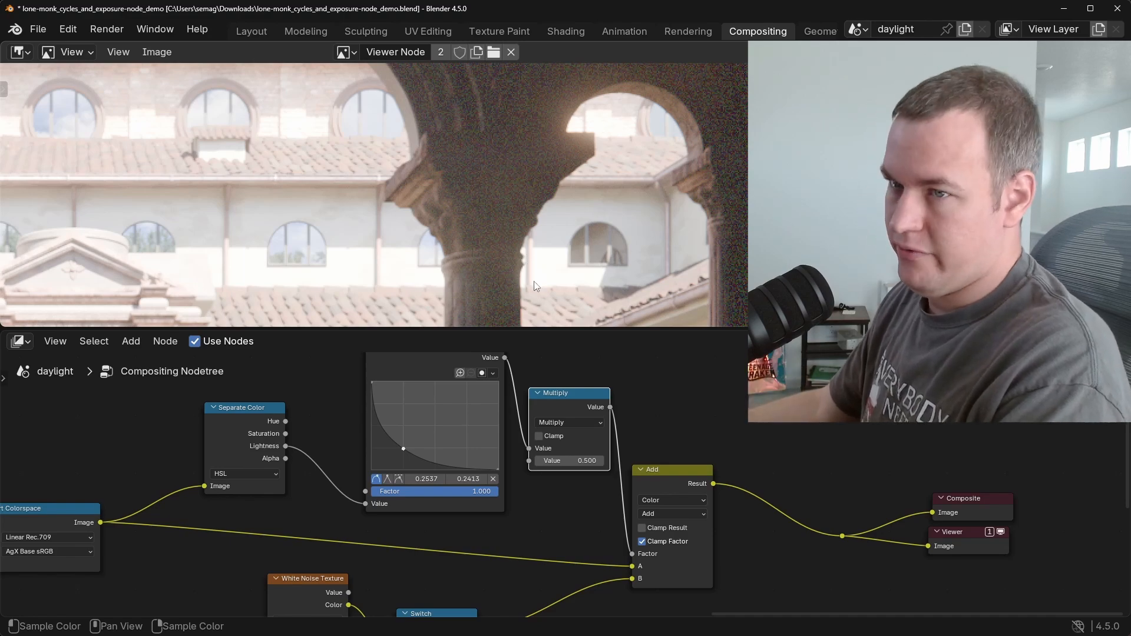
{"action": "type", "text": "0.1"}
{"action": "key", "text": "Return"}
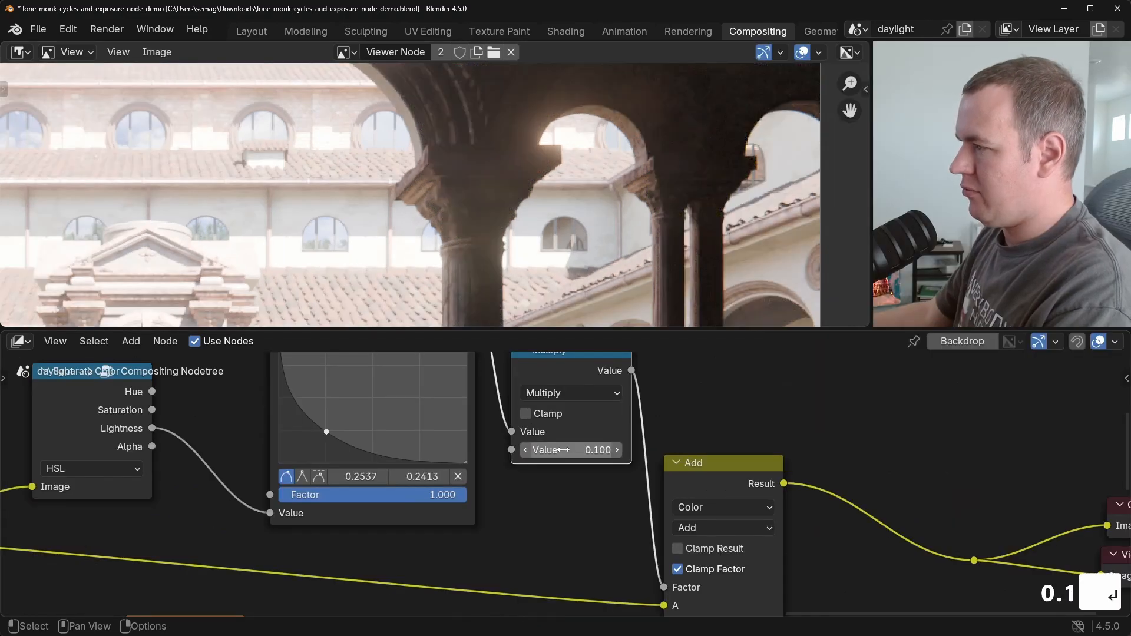
{"action": "scroll", "coordinate": [607, 169], "scroll_direction": "up", "scroll_amount": 4}
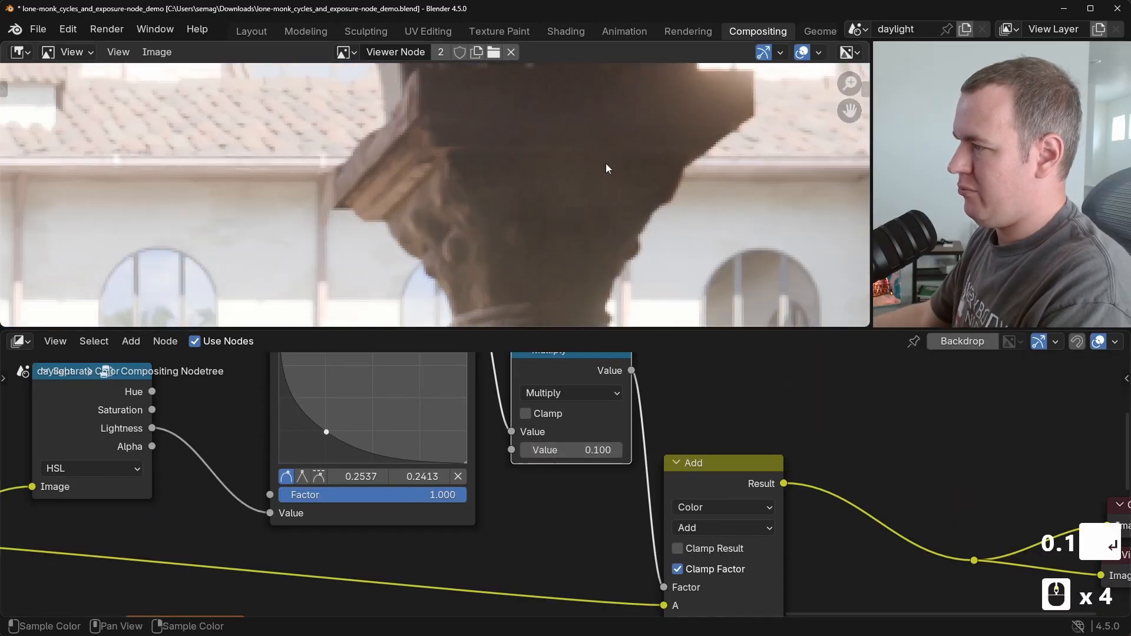
{"action": "scroll", "coordinate": [585, 190], "scroll_direction": "up", "scroll_amount": 3}
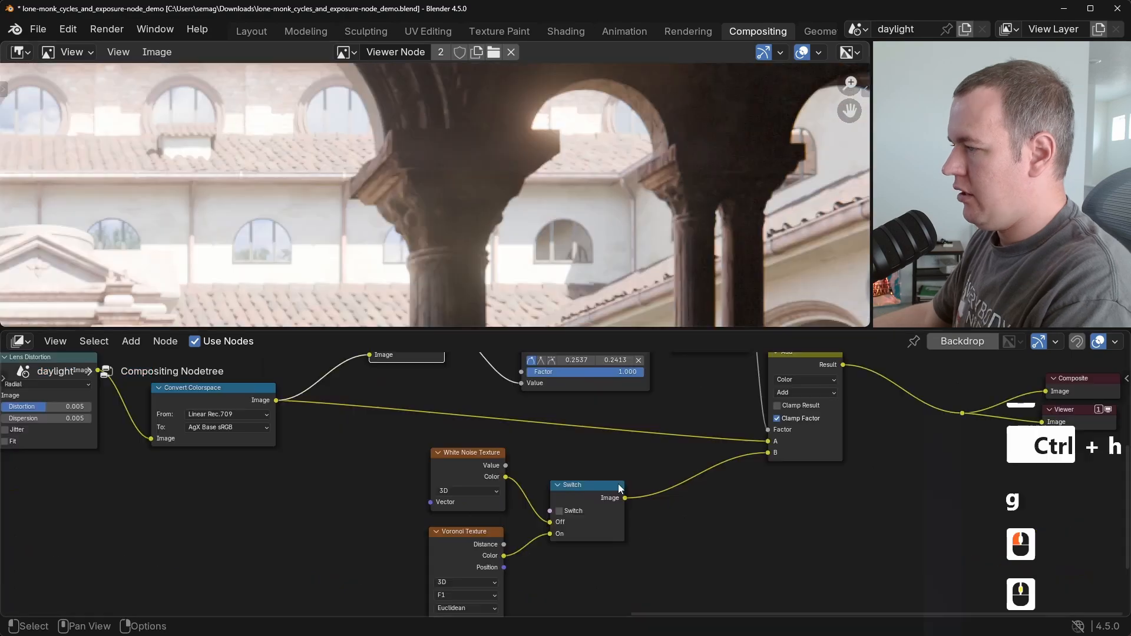
Preview the Switch node's output in a Viewer and enable its switch to use the Voronoi texture.
{"action": "left_click", "coordinate": [602, 493], "text": "ctrl+shift"}
{"action": "middle_click_drag", "start_coordinate": [629, 504], "coordinate": [658, 438]}
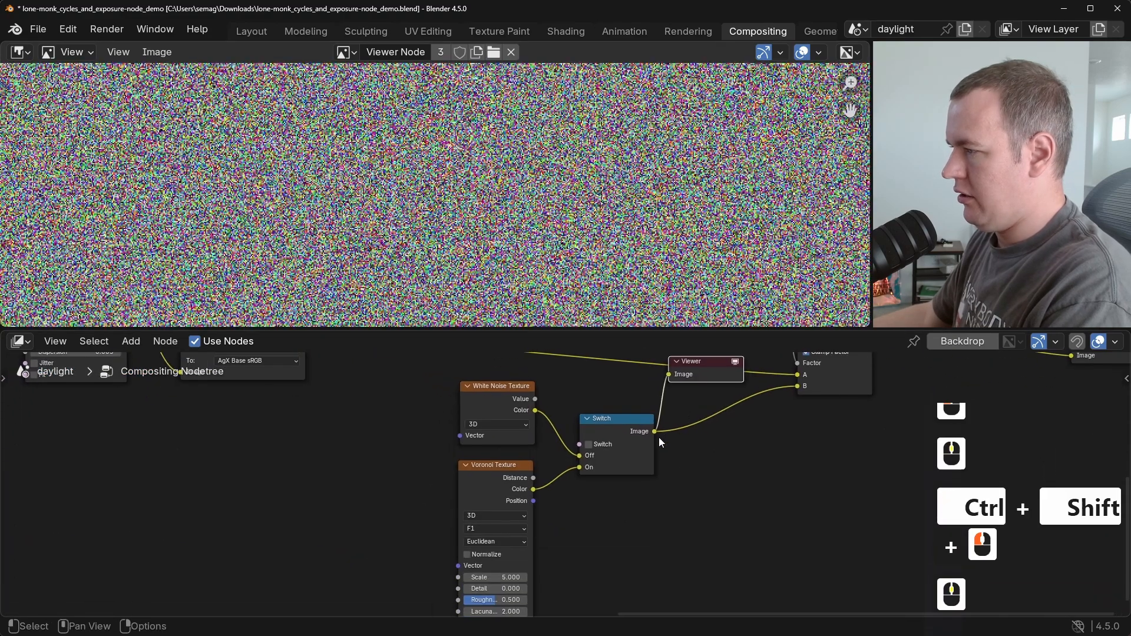
{"action": "left_click", "coordinate": [613, 448]}
{"action": "middle_click_drag", "start_coordinate": [613, 504], "coordinate": [666, 472]}
{"action": "scroll", "coordinate": [611, 235], "scroll_direction": "down", "scroll_amount": 5}
{"action": "scroll", "coordinate": [611, 235], "scroll_direction": "up", "scroll_amount": 2}
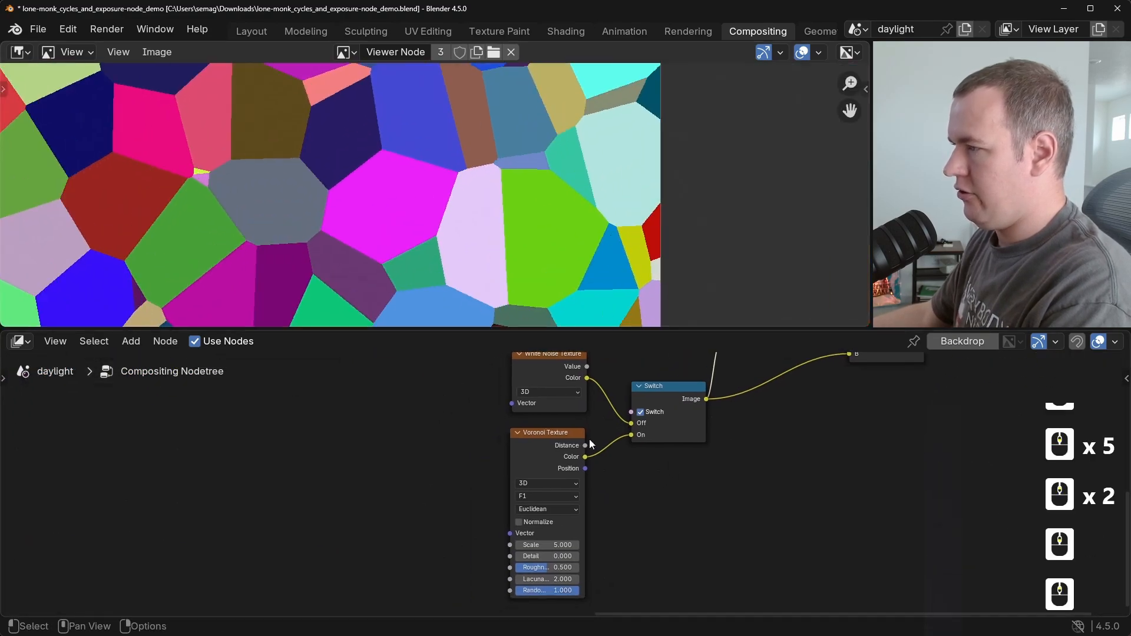
Set the Voronoi Texture node's scale to 350.
{"action": "scroll", "coordinate": [590, 443], "scroll_direction": "up", "scroll_amount": 2}
{"action": "double_click", "coordinate": [553, 547]}
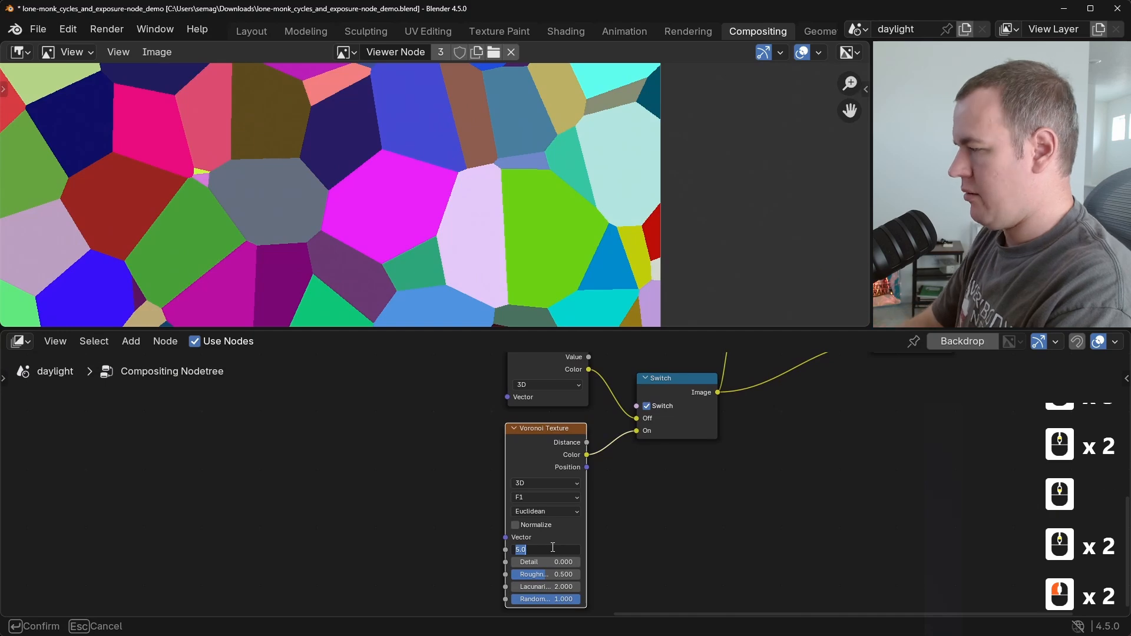
{"action": "type", "text": "350"}
{"action": "key", "text": "Return"}
Move the Voronoi Texture node farther away from the Switch node along the X axis to make room between them.
{"action": "scroll", "coordinate": [566, 489], "scroll_direction": "up", "scroll_amount": 5}
{"action": "left_click", "coordinate": [546, 445]}
{"action": "key", "text": "g"}
{"action": "key", "text": "x"}
{"action": "left_click", "coordinate": [426, 453]}
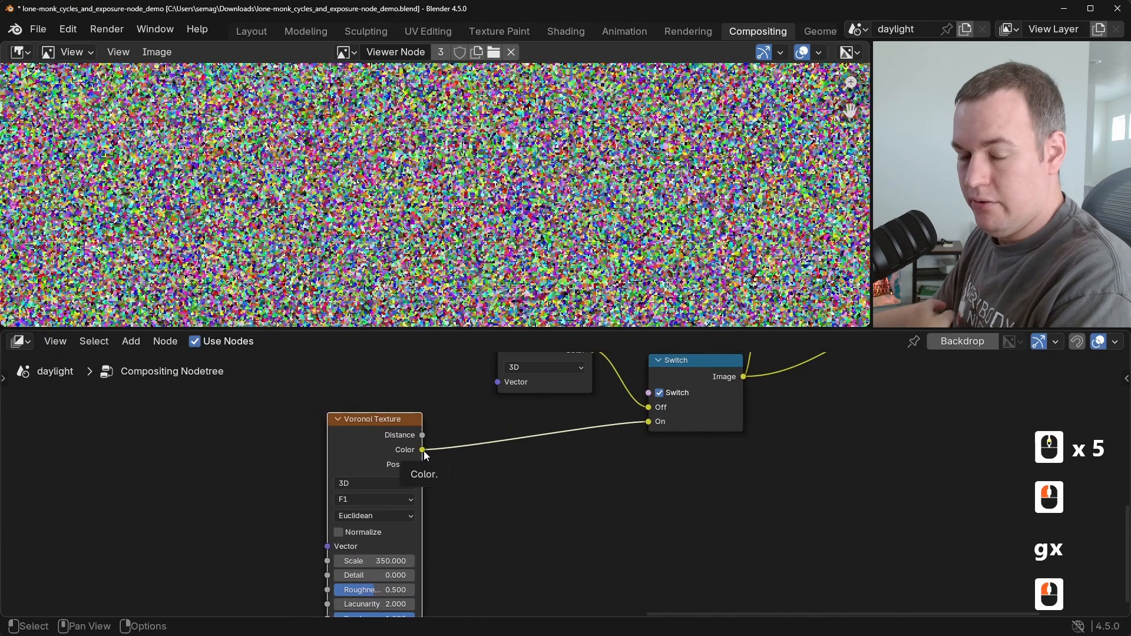
{"action": "left_click_drag", "start_coordinate": [423, 451], "coordinate": [490, 475]}
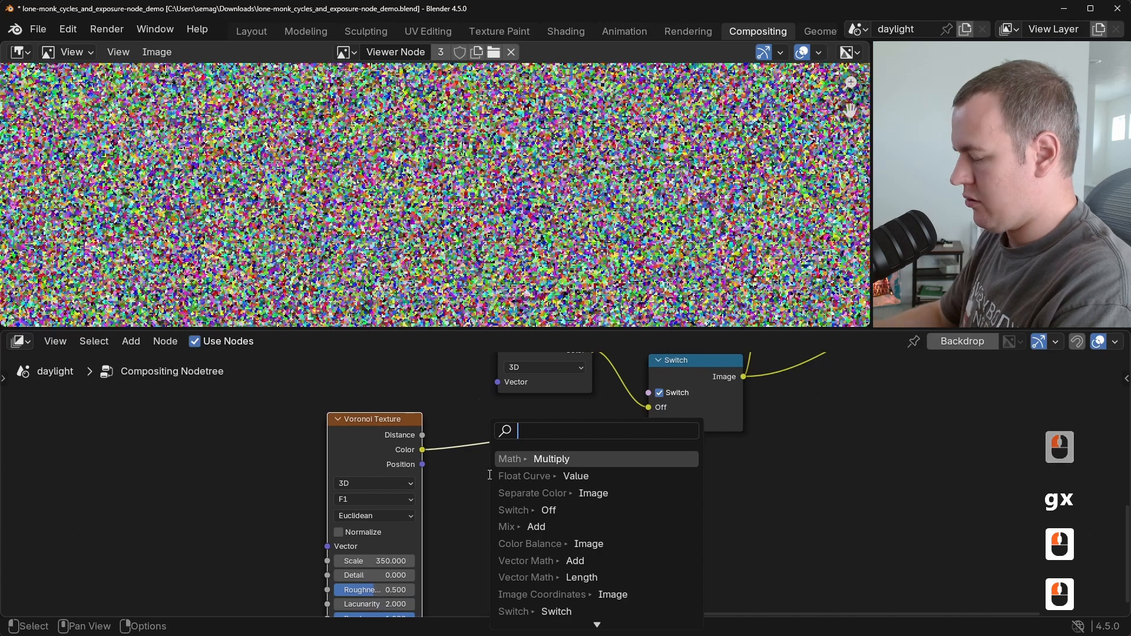
{"action": "type", "text": "rgb"}
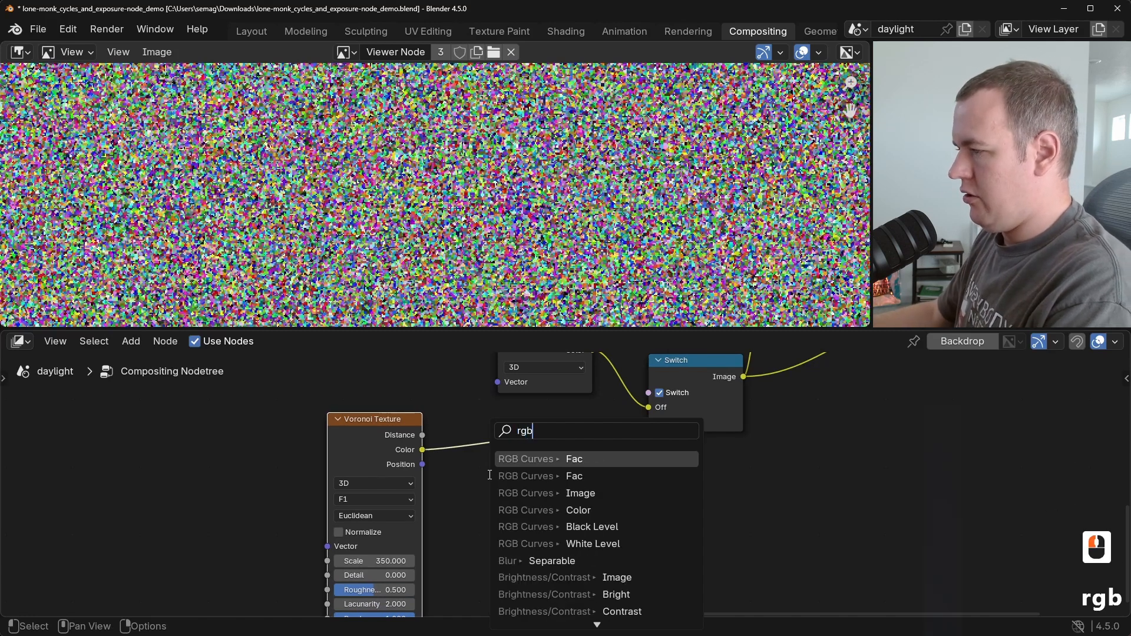
{"action": "key", "text": "ctrl+a"}
{"action": "key", "text": "BackSpace"}
{"action": "key", "text": "Escape"}
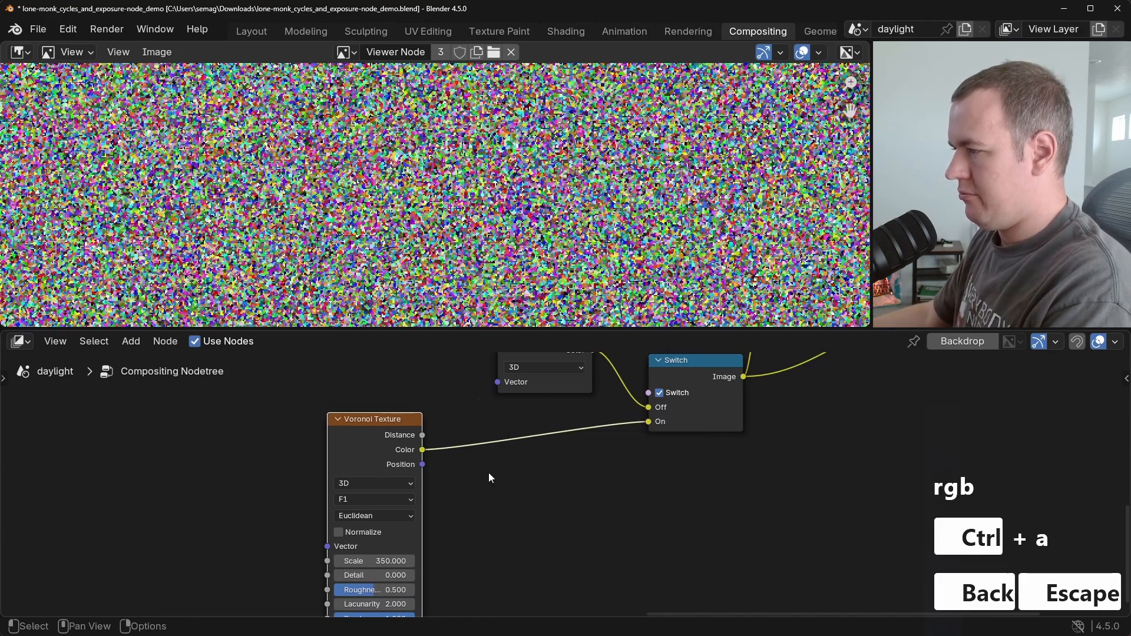
Insert an RGB to BW node between the Voronoi Texture's Color output and the Switch node, and move the Voronoi Texture closer along X.
{"action": "key", "text": "shift+a"}
{"action": "mouse_move", "coordinate": [505, 382]}
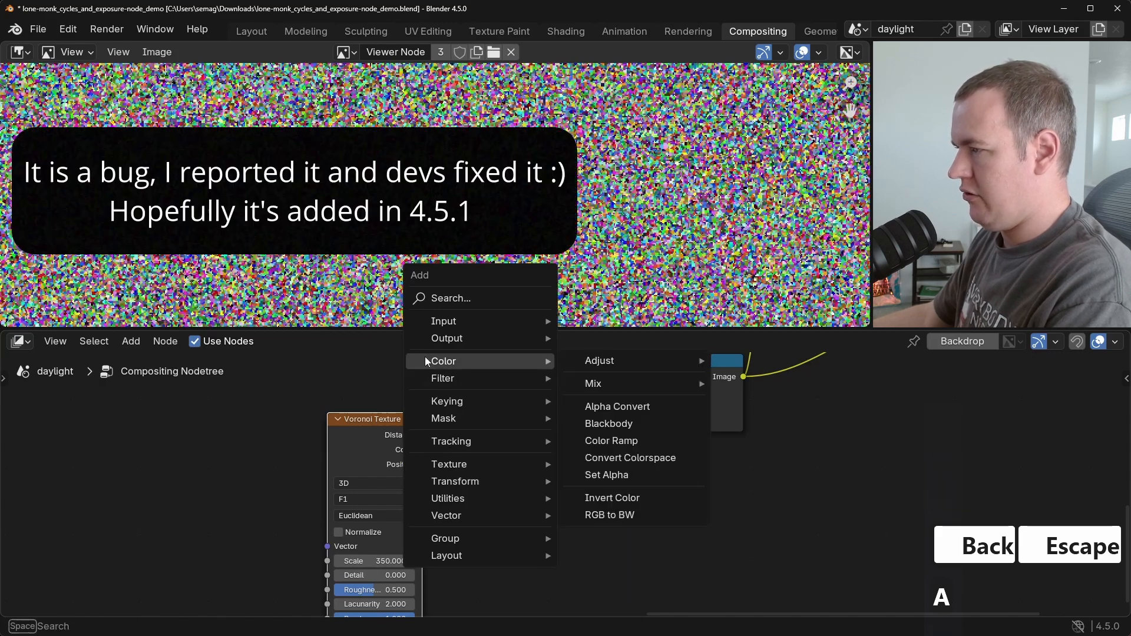
{"action": "left_click", "coordinate": [633, 516]}
{"action": "left_click", "coordinate": [530, 442]}
{"action": "key", "text": "g"}
{"action": "key", "text": "x"}
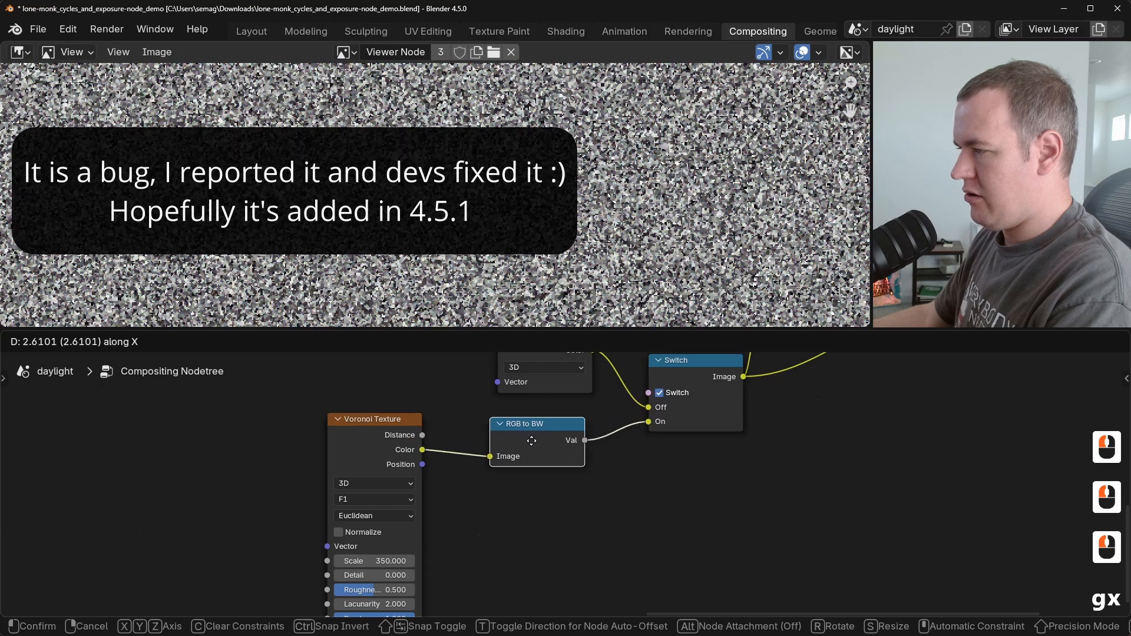
{"action": "left_click", "coordinate": [535, 440]}
{"action": "left_click", "coordinate": [407, 437]}
{"action": "key", "text": "g"}
{"action": "key", "text": "x"}
{"action": "left_click", "coordinate": [437, 437]}
Toggle muting of the RGB to BW node to compare the coloured noise with the grayscale version.
{"action": "left_click", "coordinate": [567, 426]}
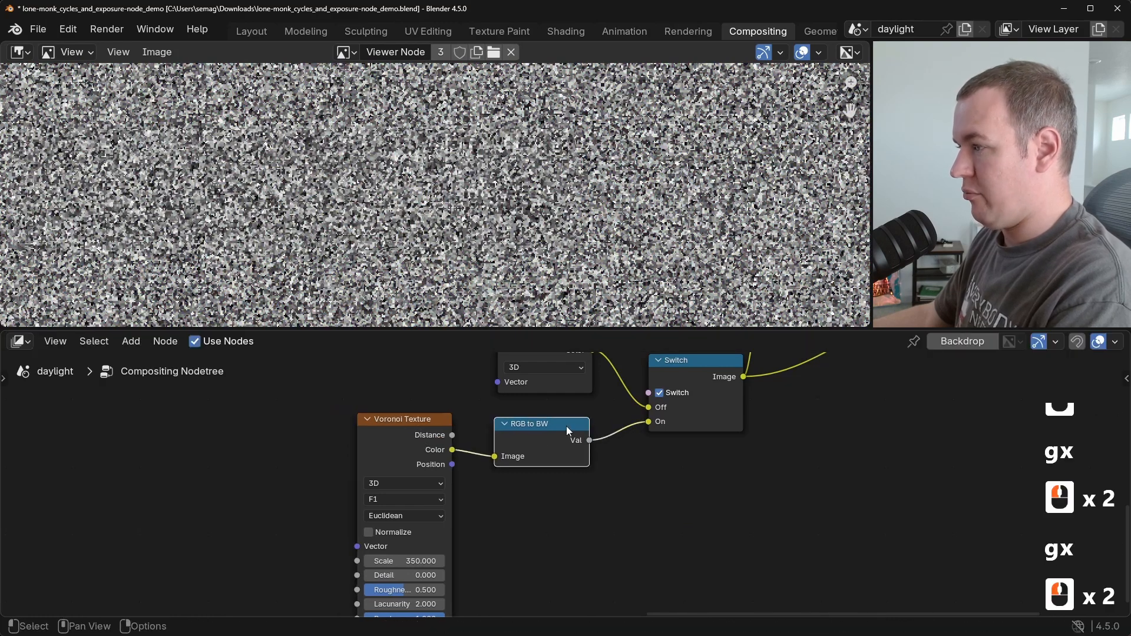
{"action": "key", "text": "m"}
{"action": "key", "text": "m"}
{"action": "key", "text": "m"}
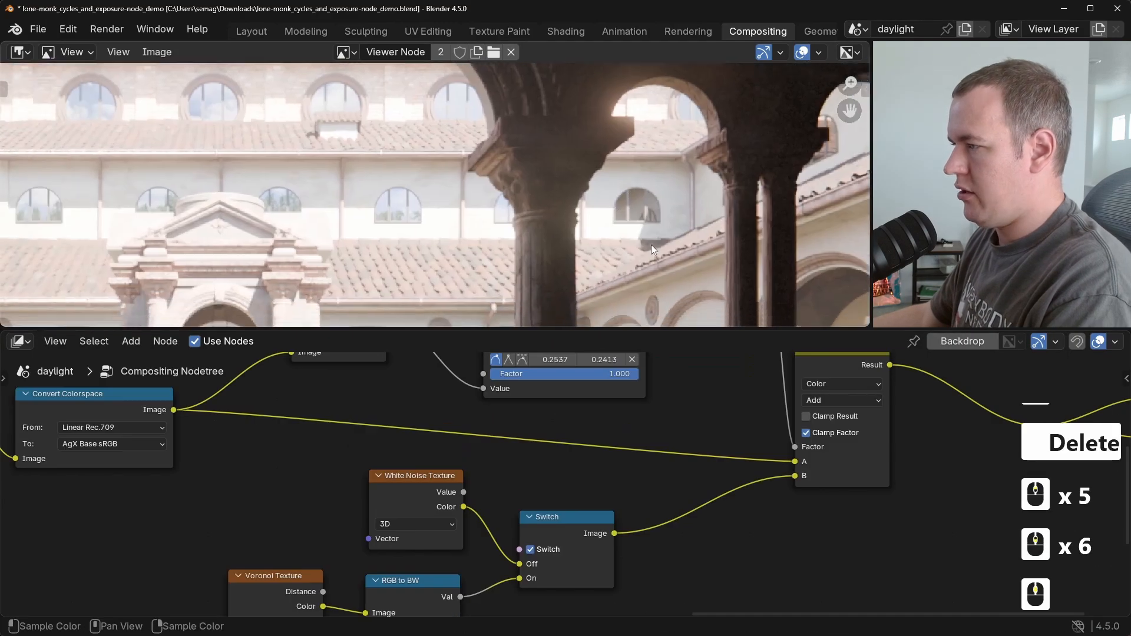
Enclose the noise and masking nodes in a frame and label it "Noise or Grain".
{"action": "scroll", "coordinate": [636, 467], "scroll_direction": "down", "scroll_amount": 4}
{"action": "scroll", "coordinate": [672, 553], "scroll_direction": "down", "scroll_amount": 6}
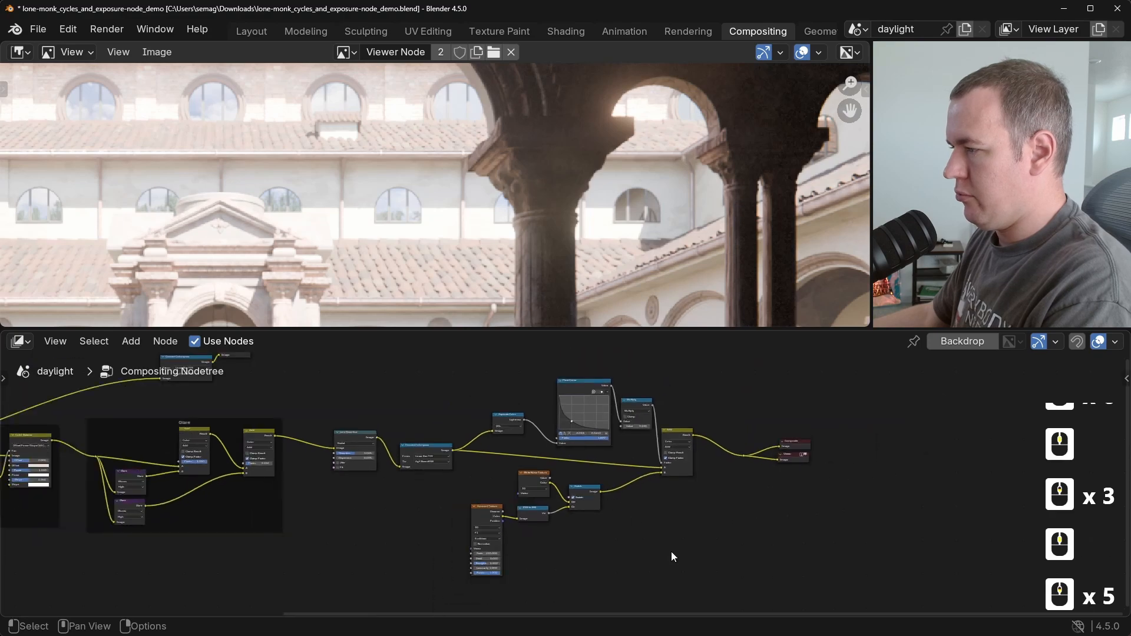
{"action": "left_click_drag", "start_coordinate": [700, 560], "coordinate": [520, 390]}
{"action": "key", "text": "ctrl+j"}
{"action": "key", "text": "F2"}
{"action": "key", "text": "BackSpace"}
{"action": "type", "text": "Noise or Gra"}
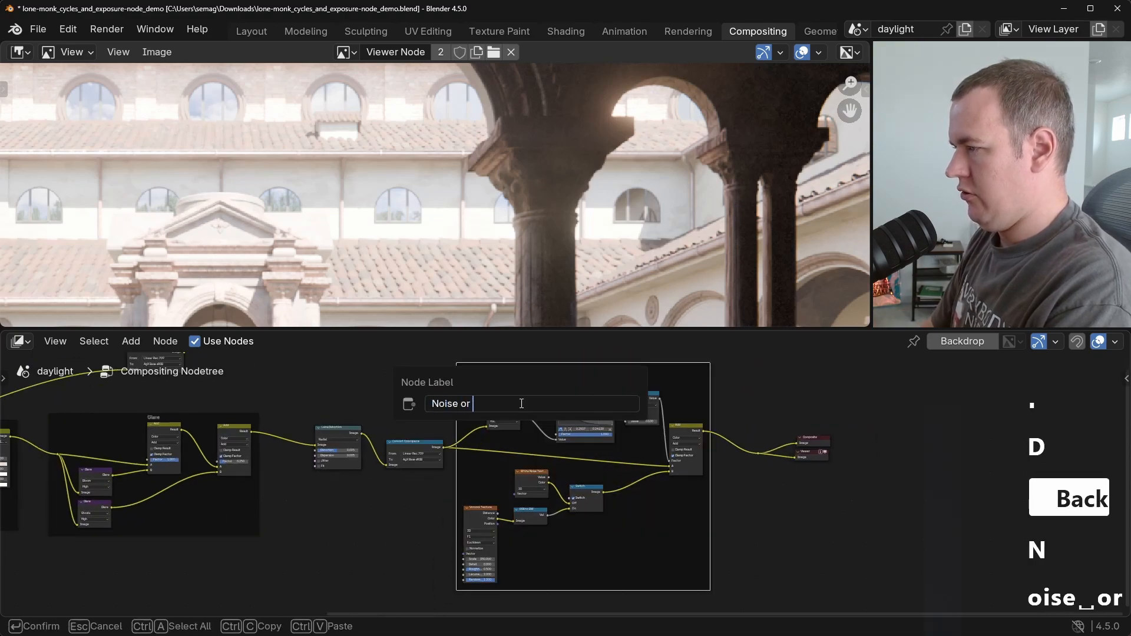
{"action": "type", "text": "n"}
{"action": "key", "text": "BackSpace"}
{"action": "type", "text": "in"}
{"action": "key", "text": "Return"}
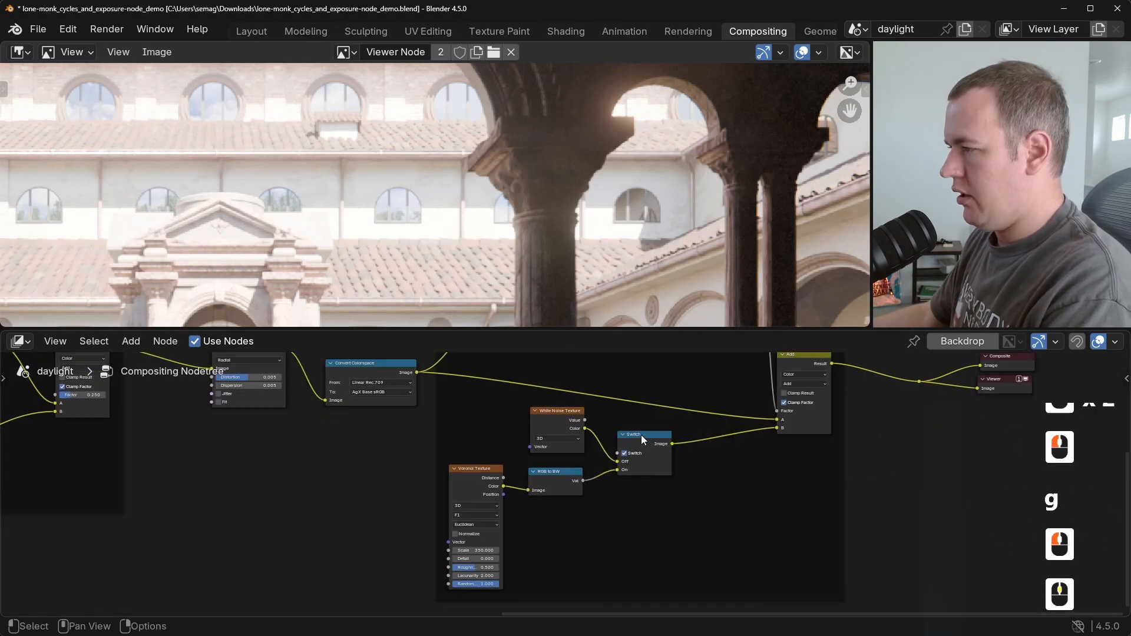
Preview the Switch node's output in a Viewer and step between frames to check whether the noise animates.
{"action": "left_click", "coordinate": [641, 436], "text": "ctrl+shift"}
{"action": "scroll", "coordinate": [648, 233], "scroll_direction": "down", "scroll_amount": 3}
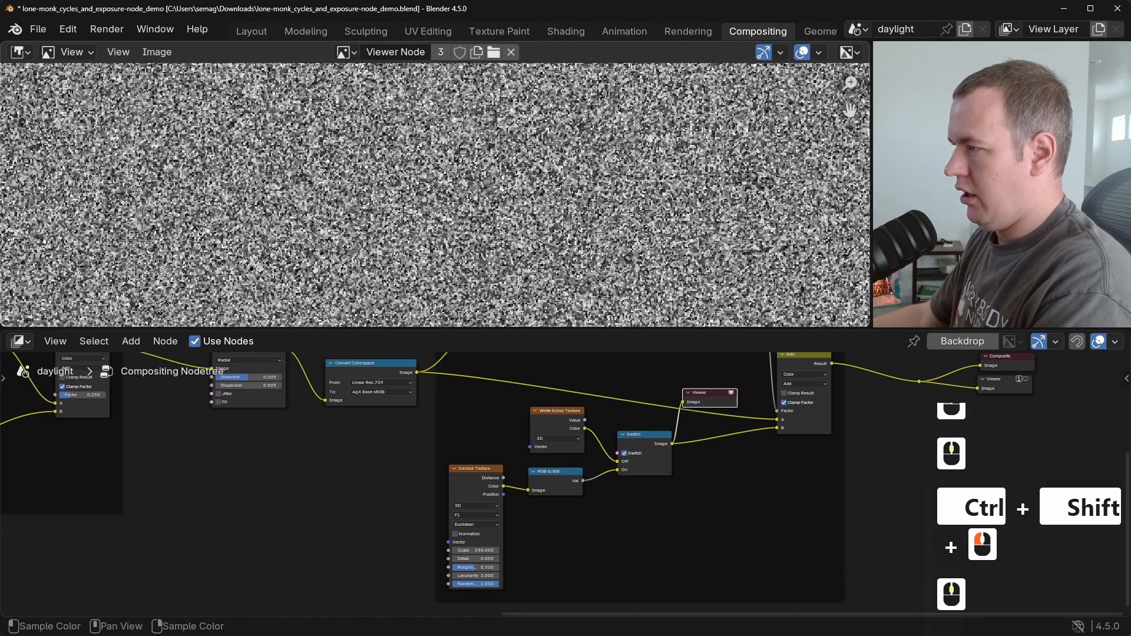
{"action": "key", "text": "Right"}
{"action": "key", "text": "Left"}
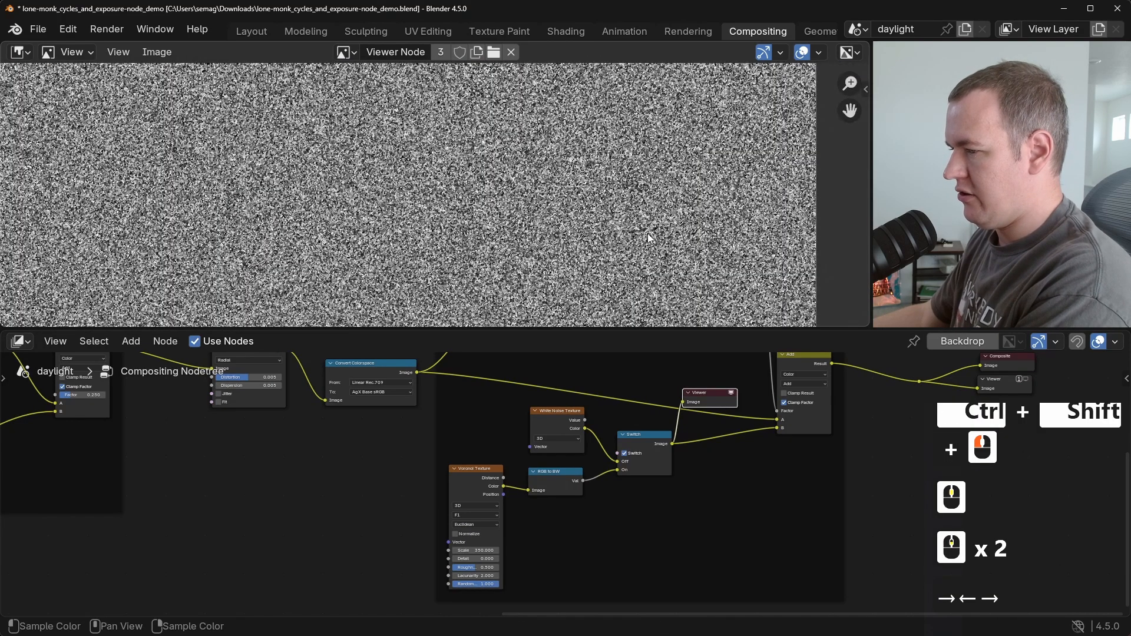
{"action": "key", "text": "Left"}
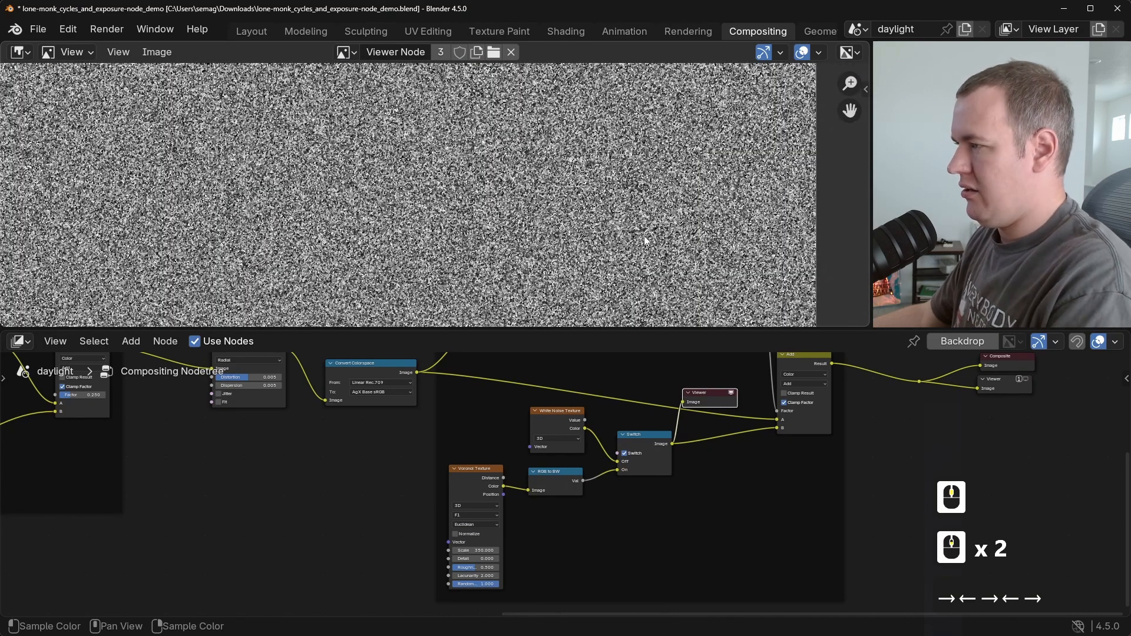
Move the White Noise Texture node along the X axis so it lines up above the Voronoi Texture node.
{"action": "scroll", "coordinate": [582, 433], "scroll_direction": "up", "scroll_amount": 3}
{"action": "left_click", "coordinate": [650, 396]}
{"action": "key", "text": "g"}
{"action": "key", "text": "x"}
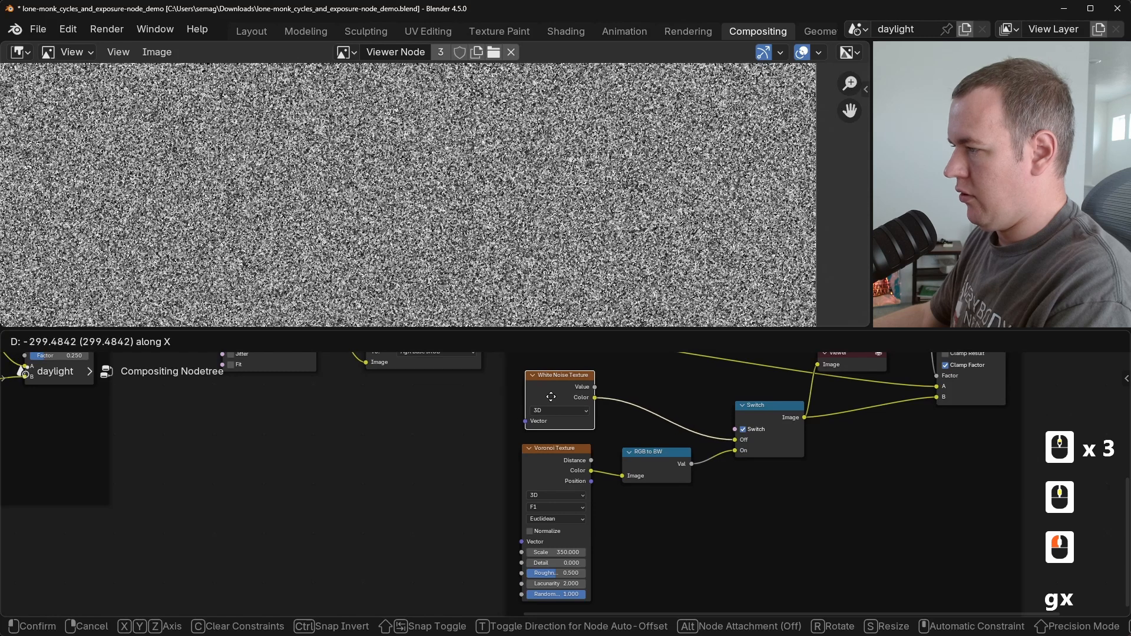
{"action": "left_click", "coordinate": [551, 406]}
Set both the White Noise Texture and the Voronoi Texture to 4D.
{"action": "left_click", "coordinate": [554, 410]}
{"action": "left_click", "coordinate": [554, 466]}
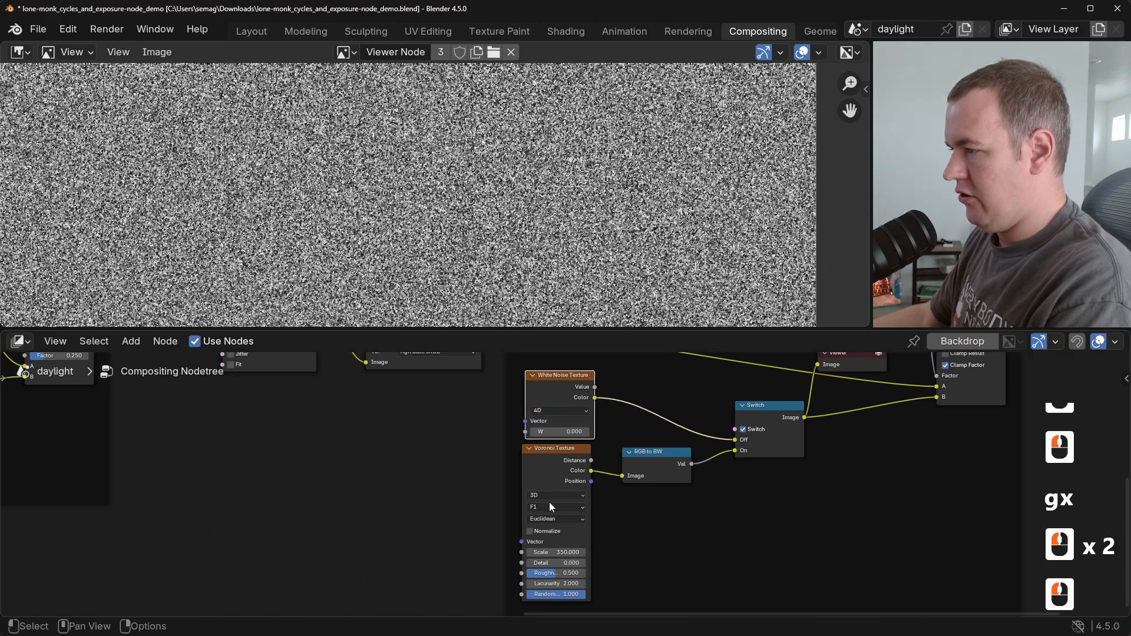
{"action": "left_click", "coordinate": [554, 495]}
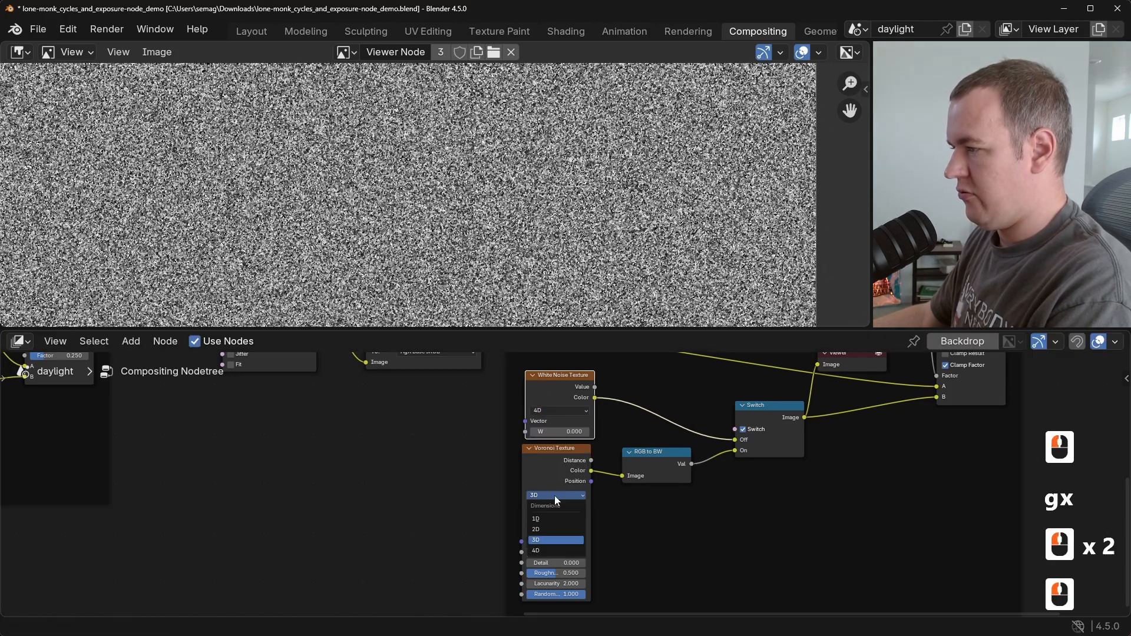
{"action": "left_click", "coordinate": [544, 551]}
Add a Value node that feeds the W inputs of both the White Noise and Voronoi textures, and place it in front of them.
{"action": "middle_click_drag", "start_coordinate": [640, 493], "coordinate": [759, 503]}
{"action": "scroll", "coordinate": [651, 465], "scroll_direction": "up", "scroll_amount": 2}
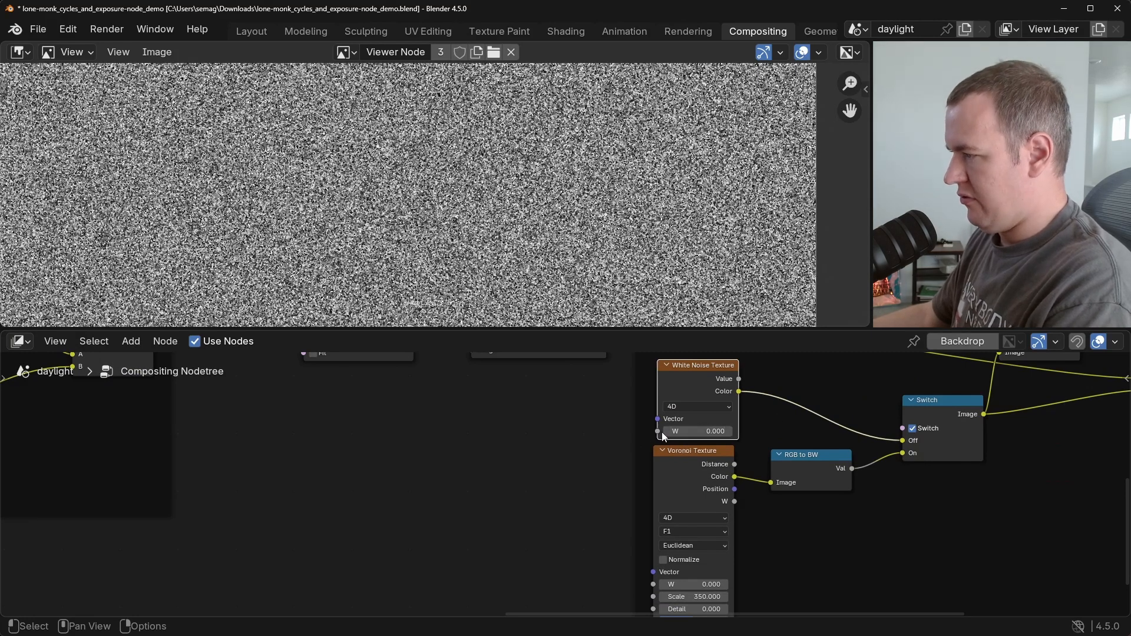
{"action": "left_click_drag", "start_coordinate": [658, 432], "coordinate": [557, 488]}
{"action": "type", "text": "val"}
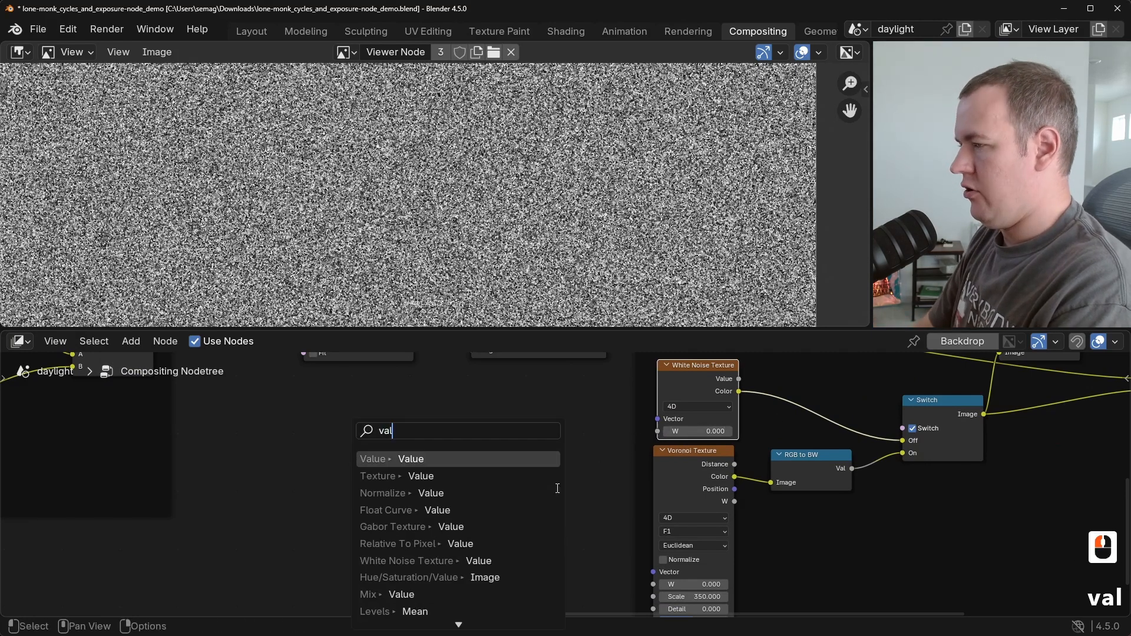
{"action": "type", "text": "ue"}
{"action": "key", "text": "Return"}
{"action": "left_click", "coordinate": [554, 495]}
{"action": "key", "text": "g"}
{"action": "left_click", "coordinate": [566, 498]}
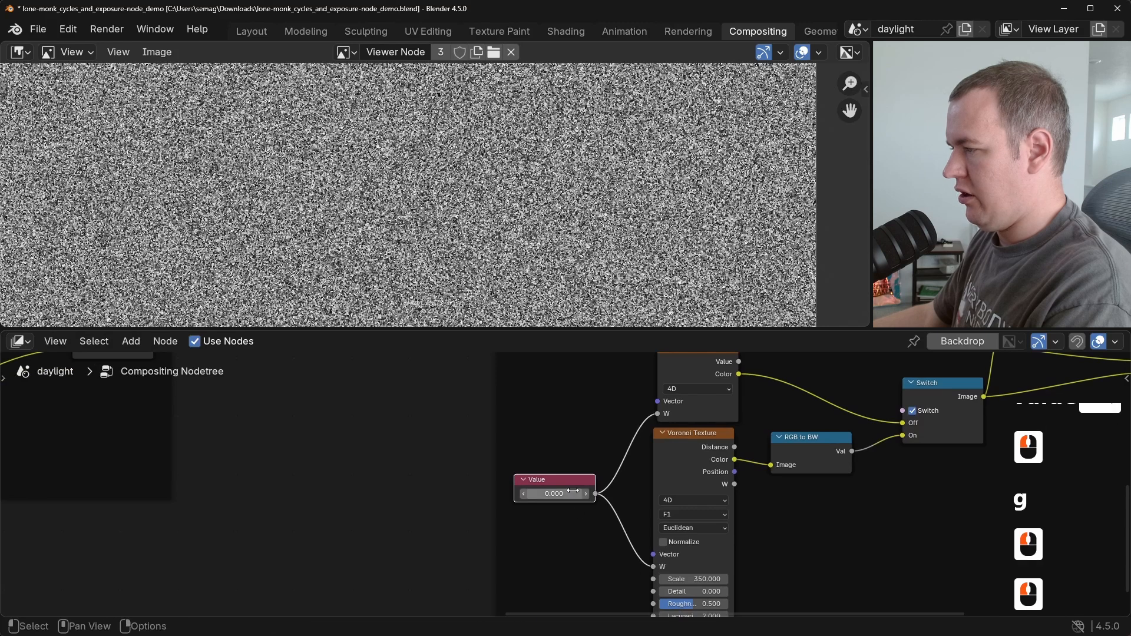
Drive the Value node with the expression #frame.
{"action": "scroll", "coordinate": [572, 491], "scroll_direction": "up", "scroll_amount": 3}
{"action": "left_click", "coordinate": [557, 496]}
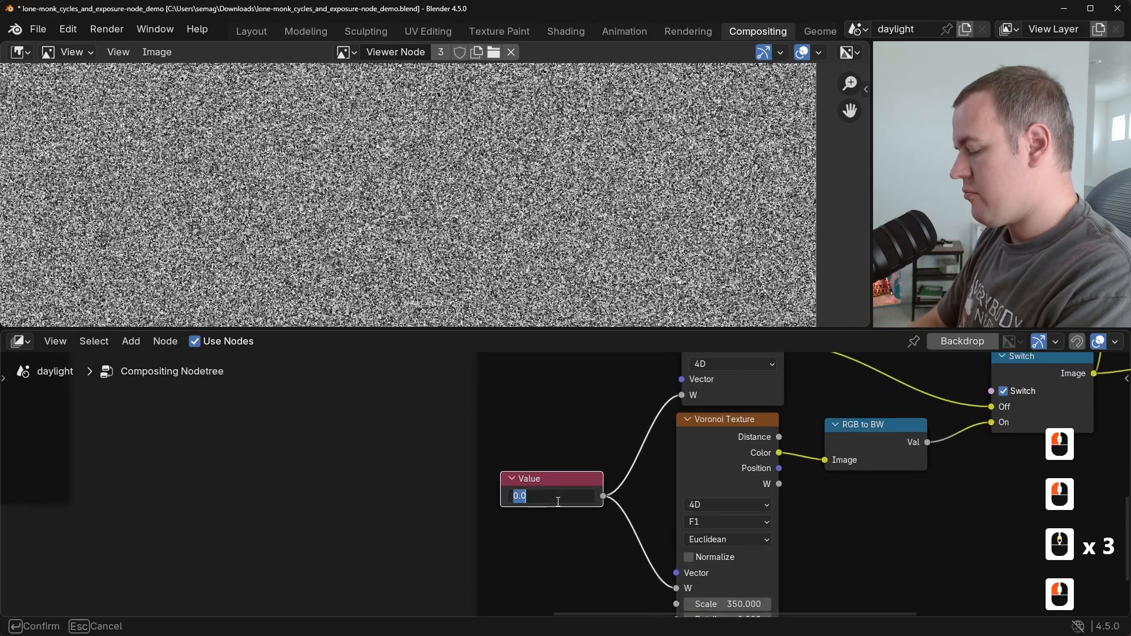
{"action": "type", "text": "#"}
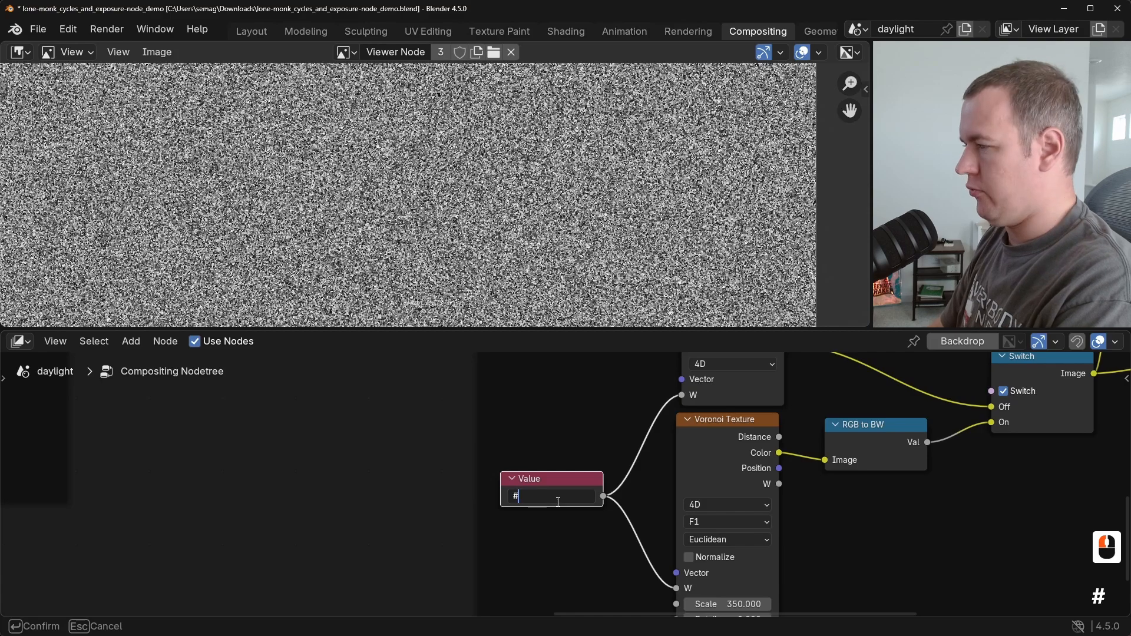
{"action": "type", "text": "frame"}
{"action": "key", "text": "Return"}
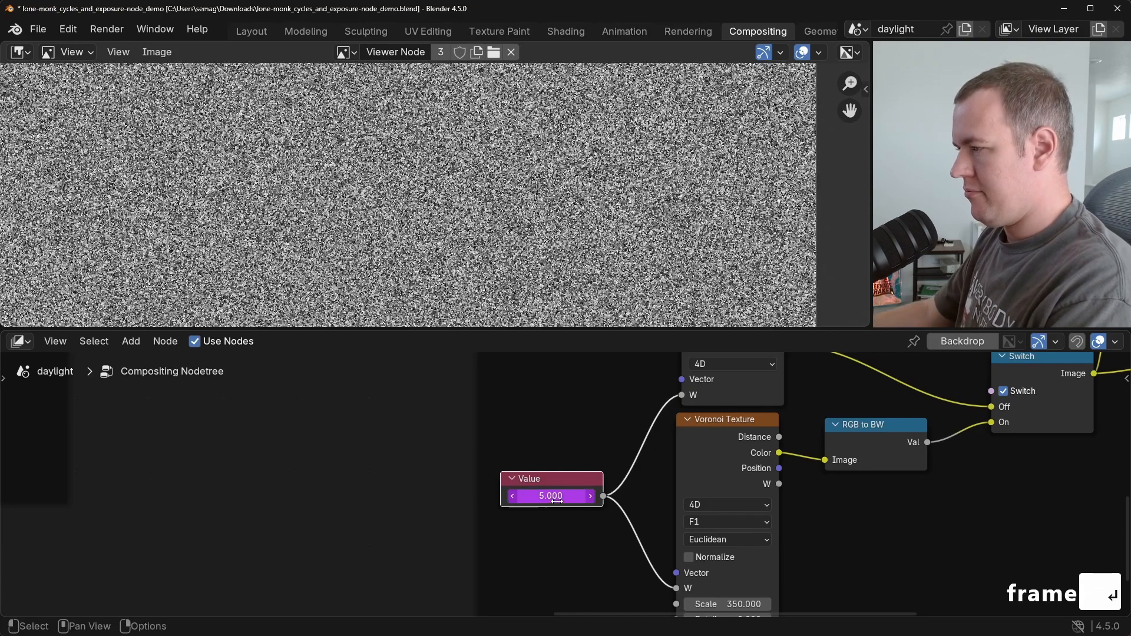
Step back and forth through the frames to check how the frame-driven noise changes.
{"action": "key", "text": "Right"}
{"action": "key", "text": "Left"}
{"action": "key", "text": "Right"}
{"action": "key", "text": "Right"}
{"action": "key", "text": "Right"}
{"action": "key", "text": "Right"}
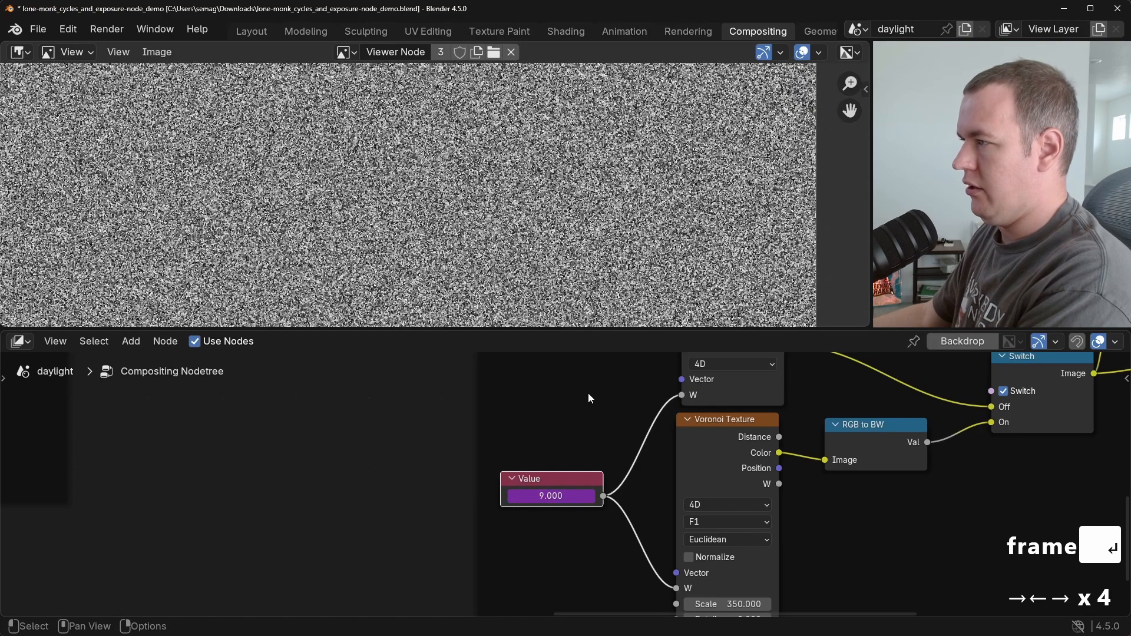
{"action": "key", "text": "Right"}
{"action": "key", "text": "Right"}
{"action": "key", "text": "Right"}
{"action": "key", "text": "Right"}
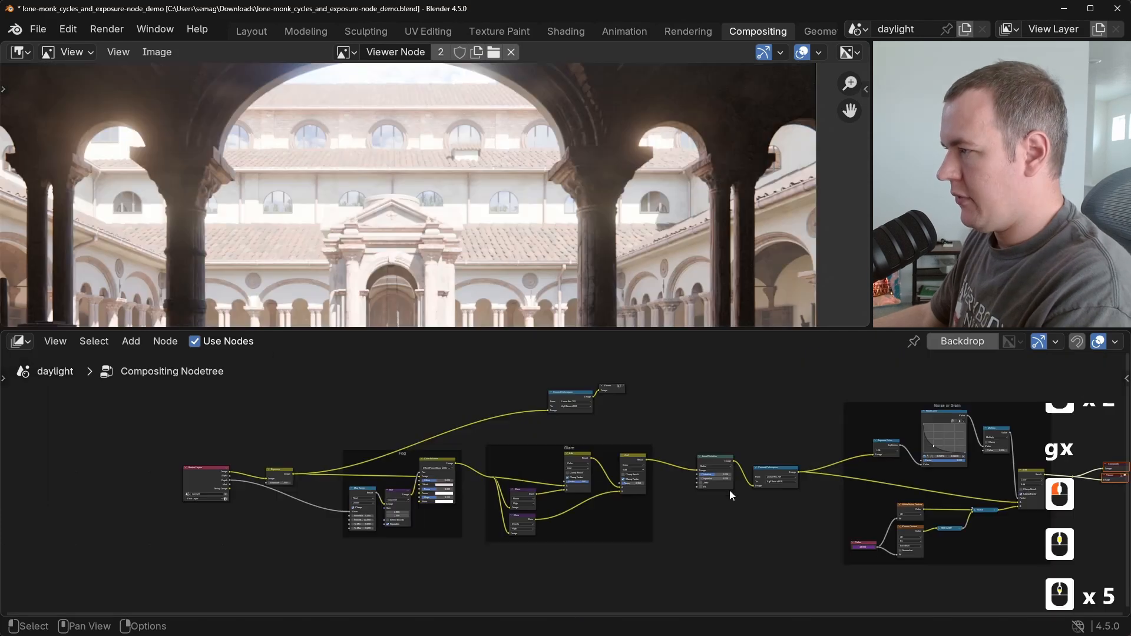
Add a reroute on the link from Exposure to the upper Convert Colorspace node and raise it above the Fog frame.
{"action": "middle_click_drag", "start_coordinate": [748, 387], "coordinate": [694, 375]}
{"action": "scroll", "coordinate": [417, 213], "scroll_direction": "down", "scroll_amount": 4}
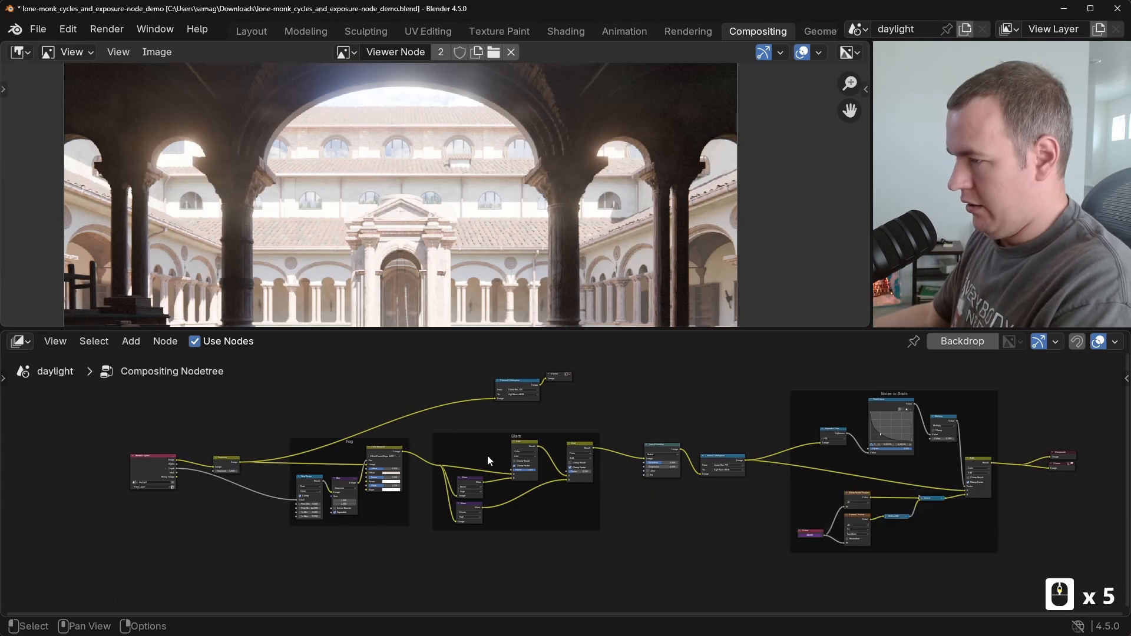
{"action": "middle_click_drag", "start_coordinate": [542, 440], "coordinate": [786, 449]}
{"action": "scroll", "coordinate": [559, 484], "scroll_direction": "up", "scroll_amount": 9}
{"action": "right_click_drag", "start_coordinate": [471, 421], "coordinate": [501, 452], "text": "shift"}
{"action": "key", "text": "g"}
{"action": "left_click", "coordinate": [501, 392]}
{"action": "scroll", "coordinate": [556, 480], "scroll_direction": "down", "scroll_amount": 4}
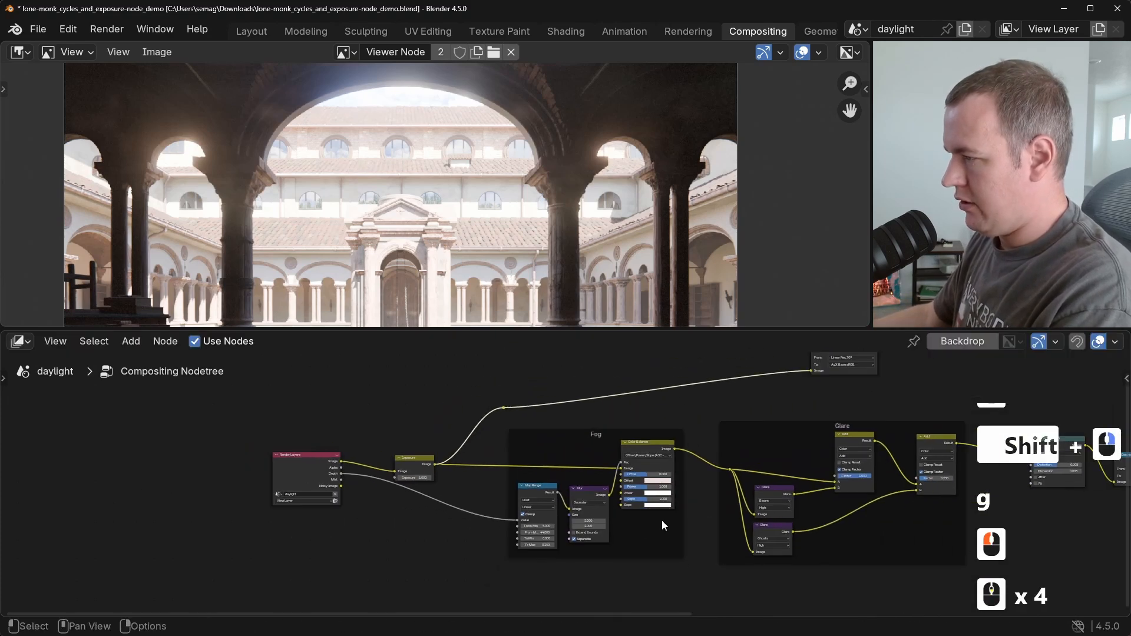
Move the Render Layers, Exposure, reroute and Fog frame along X, away from the Glare frame, to open a gap.
{"action": "left_click_drag", "start_coordinate": [693, 576], "coordinate": [253, 383]}
{"action": "key", "text": "g"}
{"action": "key", "text": "x"}
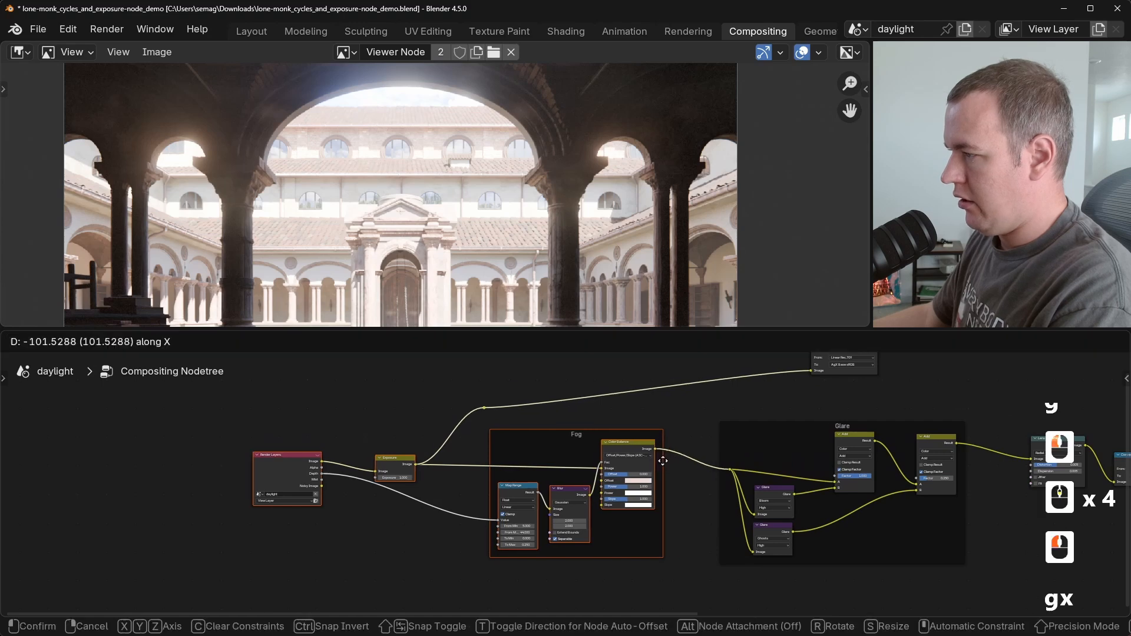
{"action": "left_click", "coordinate": [557, 487]}
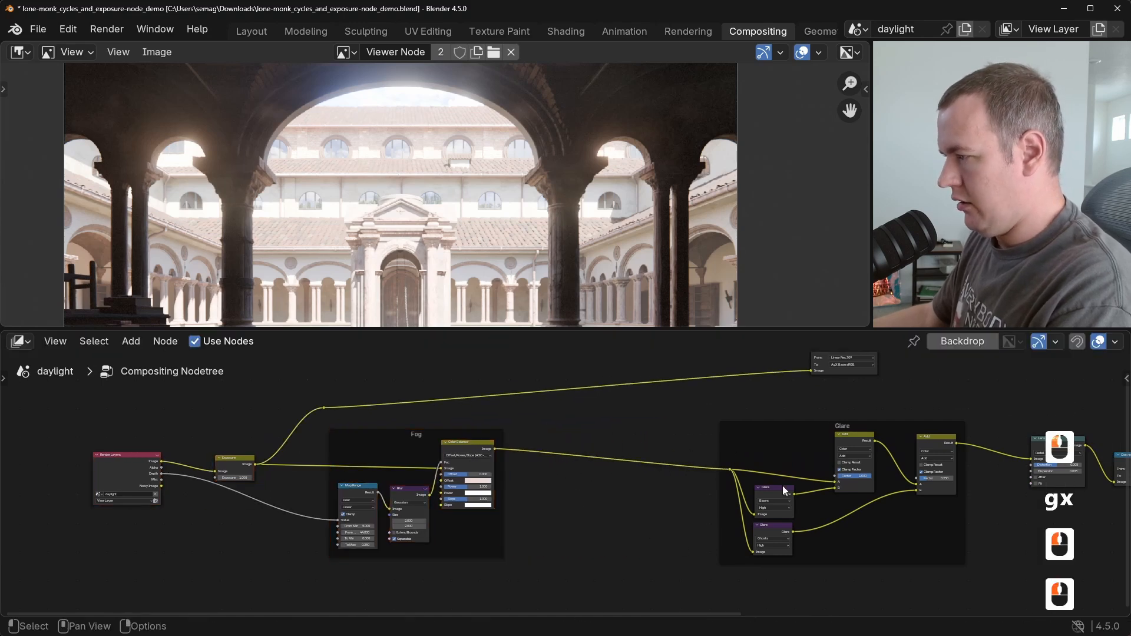
Move the Lens Distortion and Convert Colorspace nodes along X, closer to the Glare frame.
{"action": "middle_click_drag", "start_coordinate": [778, 484], "coordinate": [451, 474]}
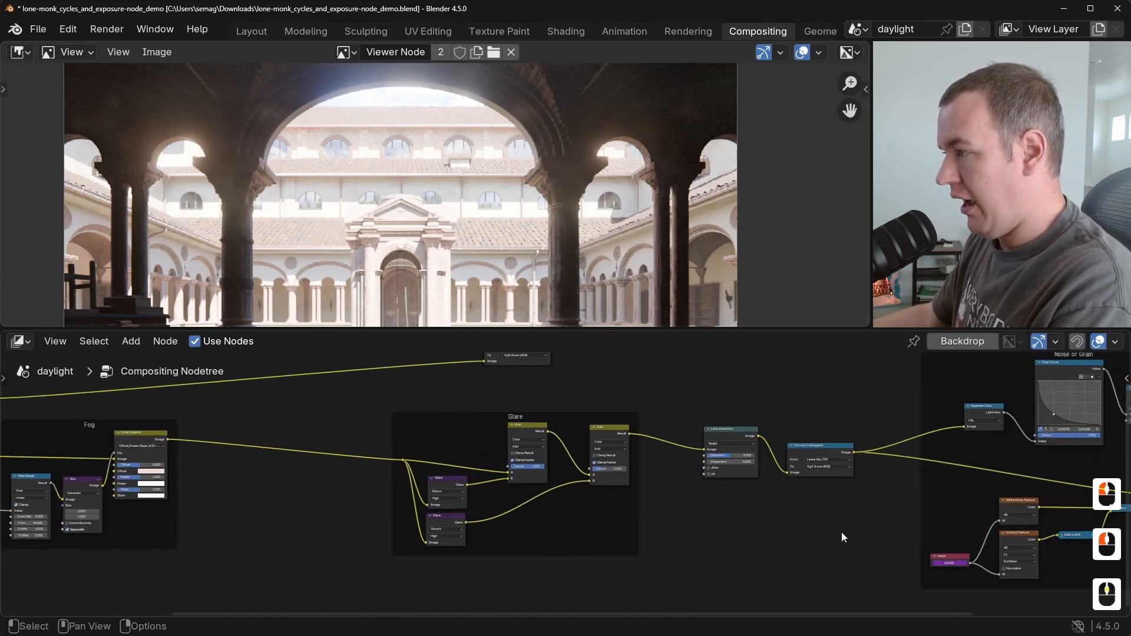
{"action": "left_click_drag", "start_coordinate": [841, 532], "coordinate": [734, 407]}
{"action": "key", "text": "g"}
{"action": "key", "text": "x"}
{"action": "left_click", "coordinate": [683, 407]}
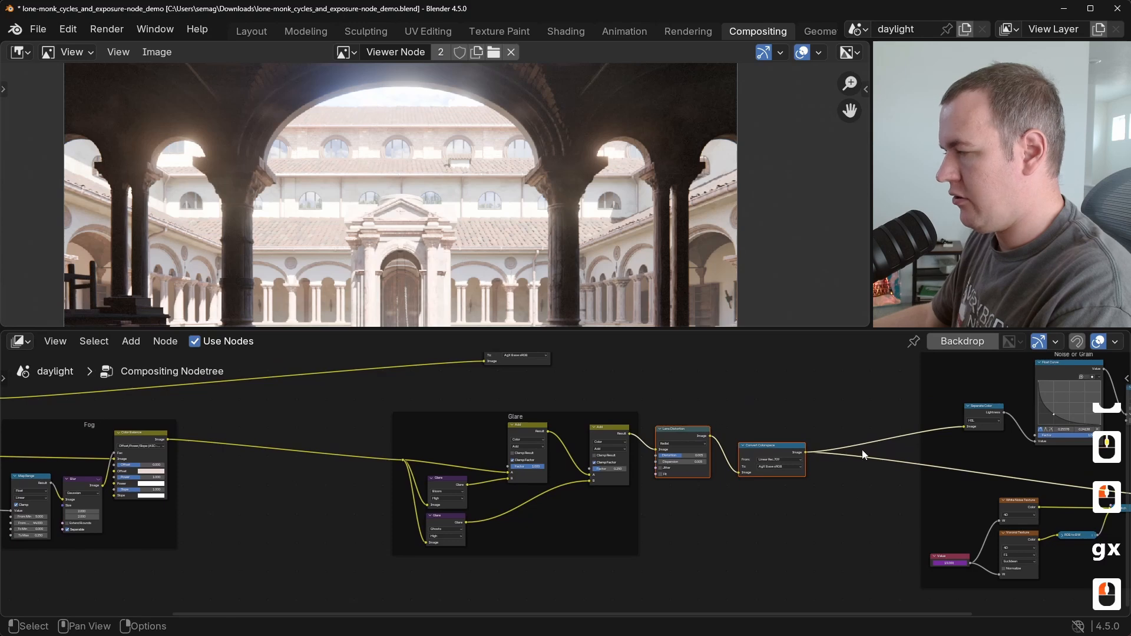
Duplicate the Fog frame's Color Balance node onto the link between the Fog and Glare frames, and reset its Offset color to default.
{"action": "middle_click_drag", "start_coordinate": [865, 415], "coordinate": [831, 404]}
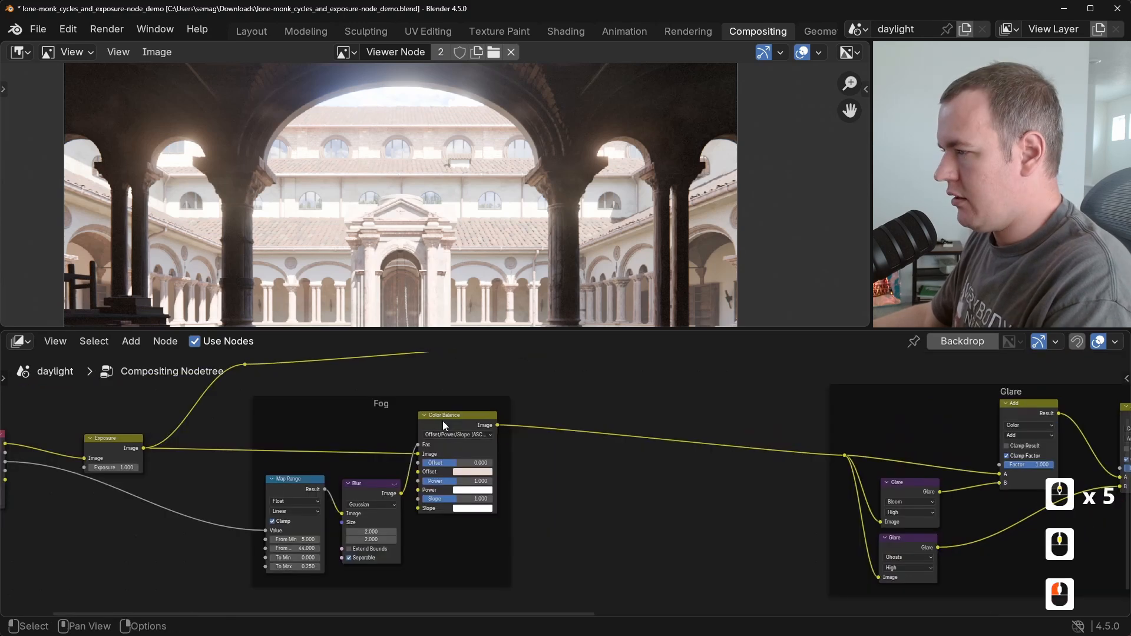
{"action": "left_click", "coordinate": [443, 421]}
{"action": "key", "text": "shift+d"}
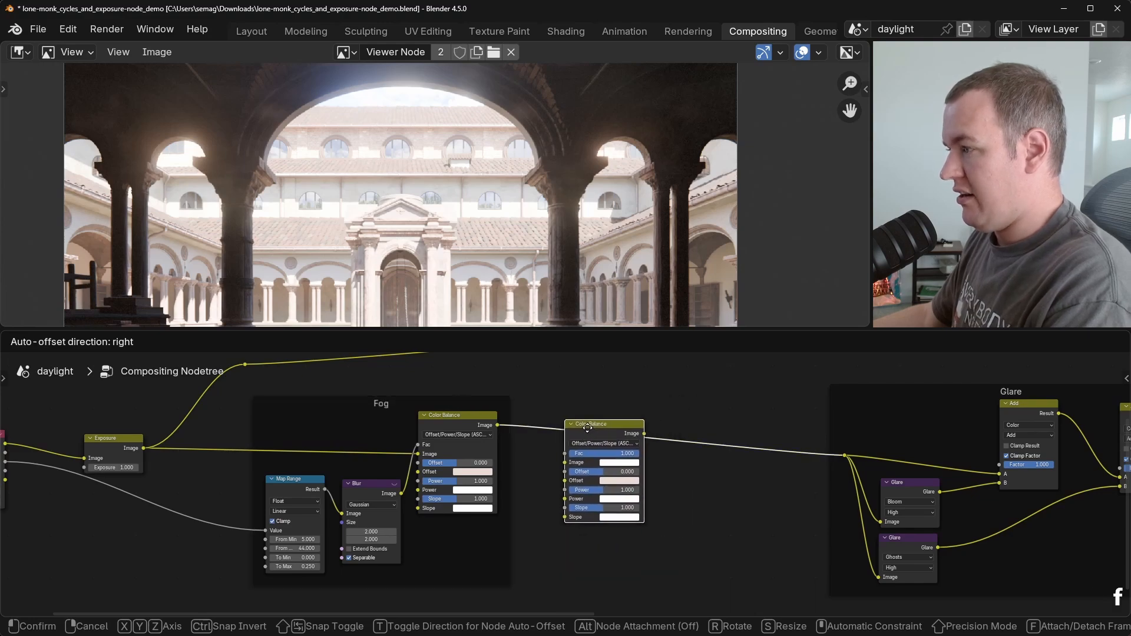
{"action": "left_click", "coordinate": [575, 417]}
{"action": "scroll", "coordinate": [625, 466], "scroll_direction": "up", "scroll_amount": 4}
{"action": "key", "text": "BackSpace"}
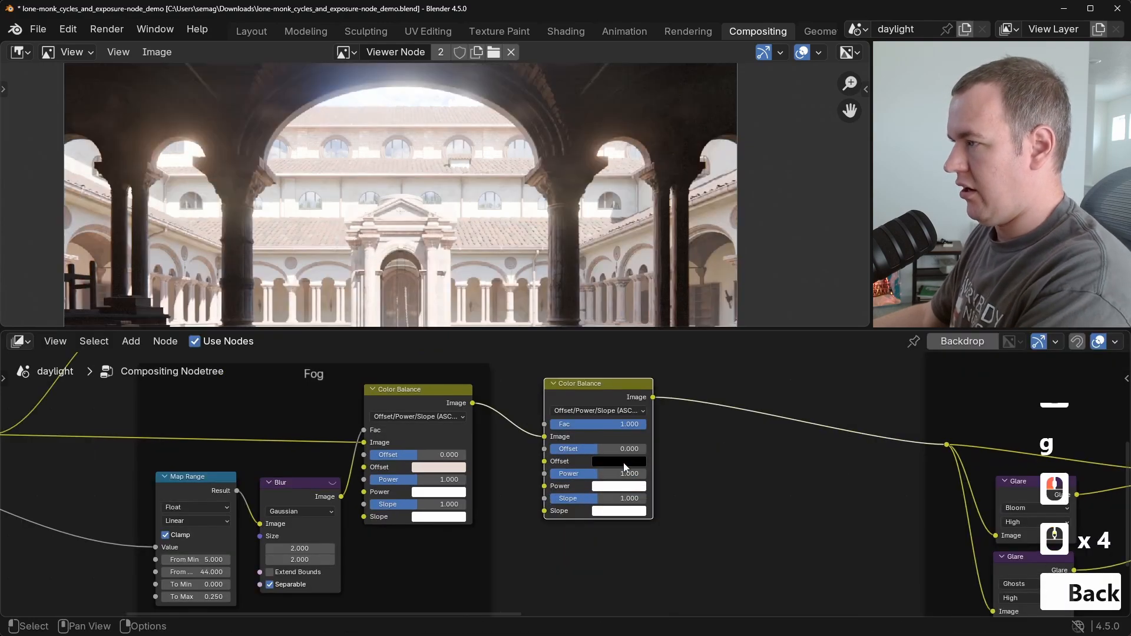
Maximize the view of the composited image to show the whole frame, and toggle its sidebar.
{"action": "scroll", "coordinate": [634, 241], "scroll_direction": "up", "scroll_amount": 3}
{"action": "key", "text": "ctrl+space"}
{"action": "scroll", "coordinate": [834, 289], "scroll_direction": "down", "scroll_amount": 4}
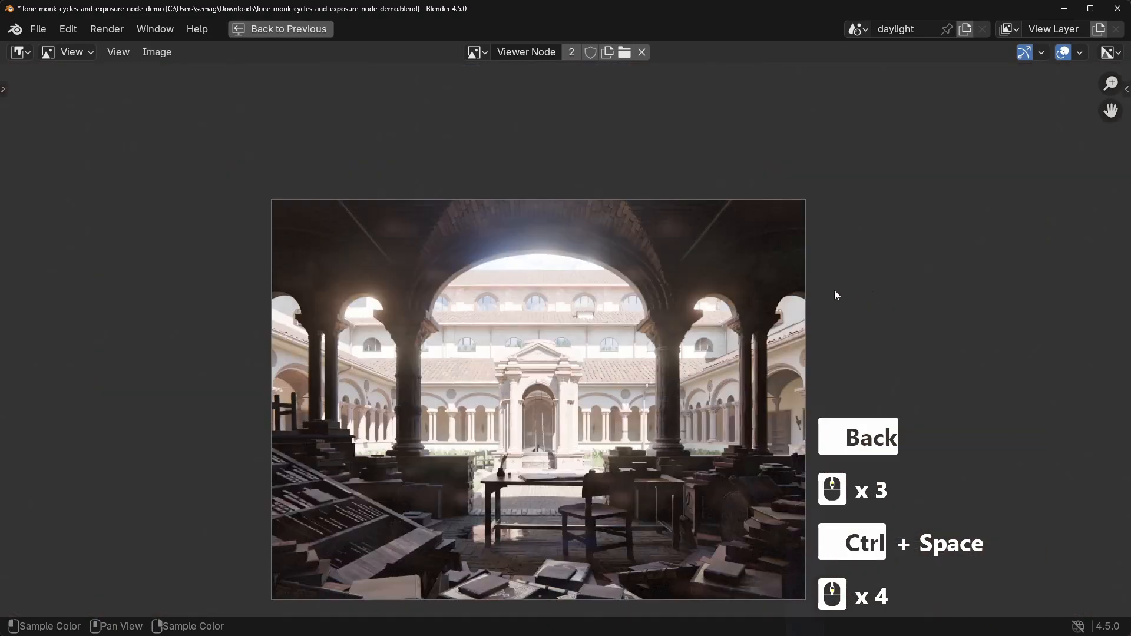
{"action": "key", "text": "n"}
{"action": "key", "text": "n"}
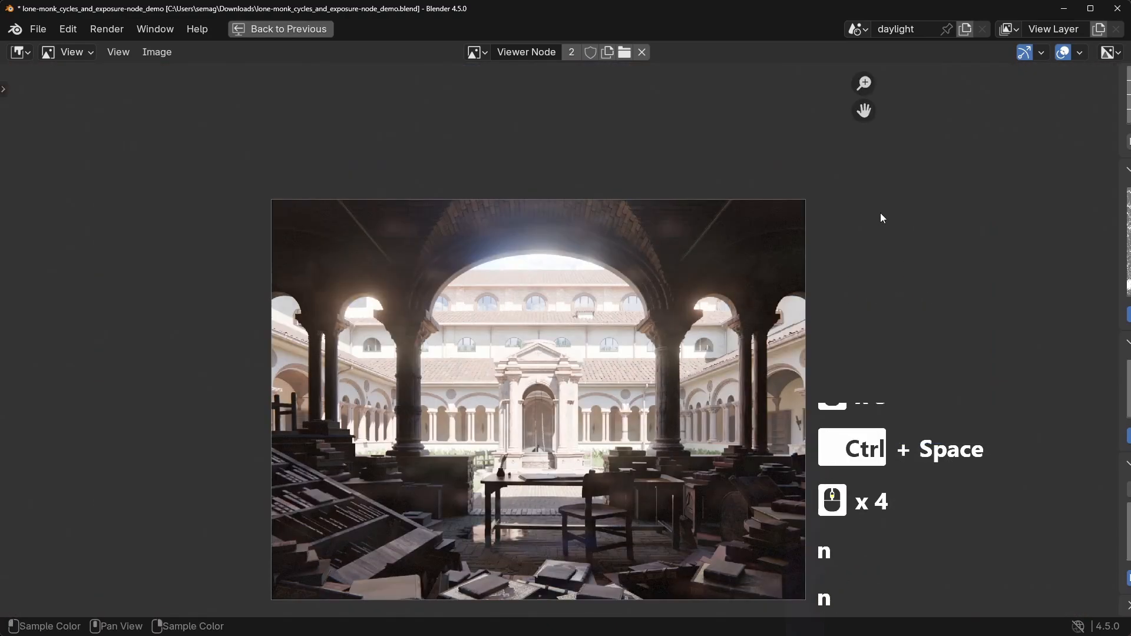
Show the image's scopes, enlarge the Histogram and Waveform graphs, and widen the sidebar.
{"action": "left_click", "coordinate": [1125, 92]}
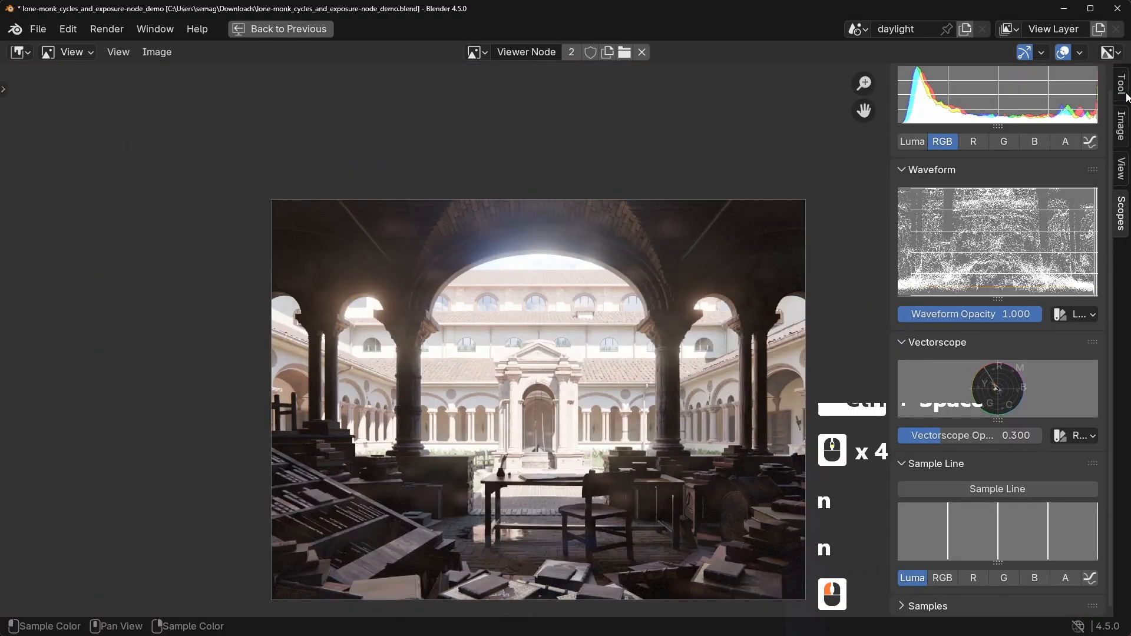
{"action": "scroll", "coordinate": [949, 112], "scroll_direction": "up", "scroll_amount": 1}
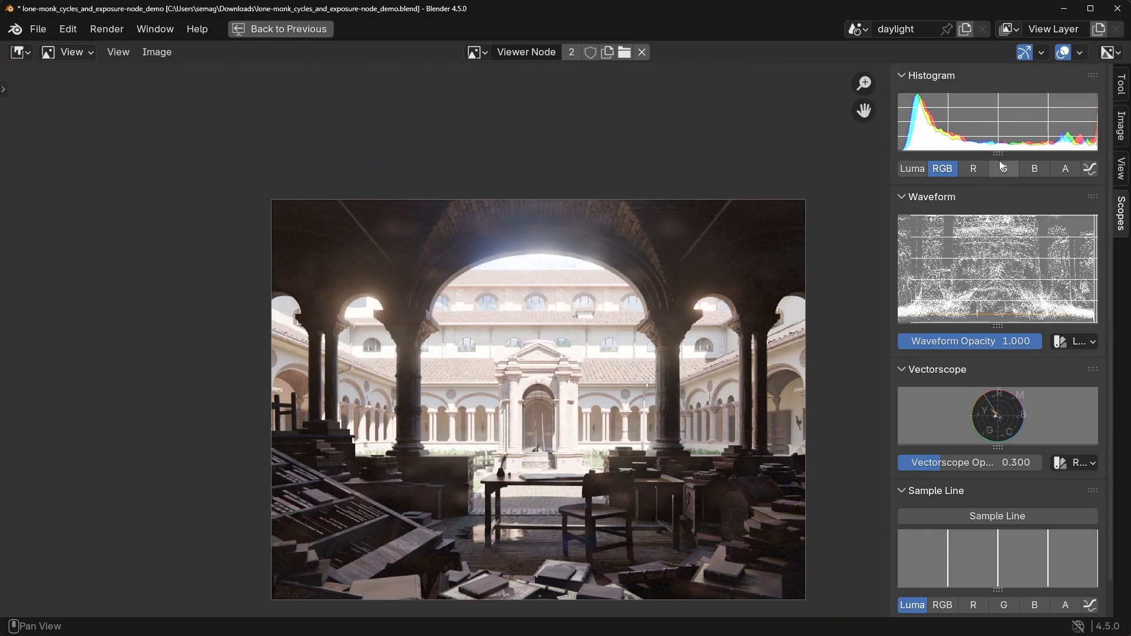
{"action": "left_click_drag", "start_coordinate": [1000, 160], "coordinate": [1003, 216]}
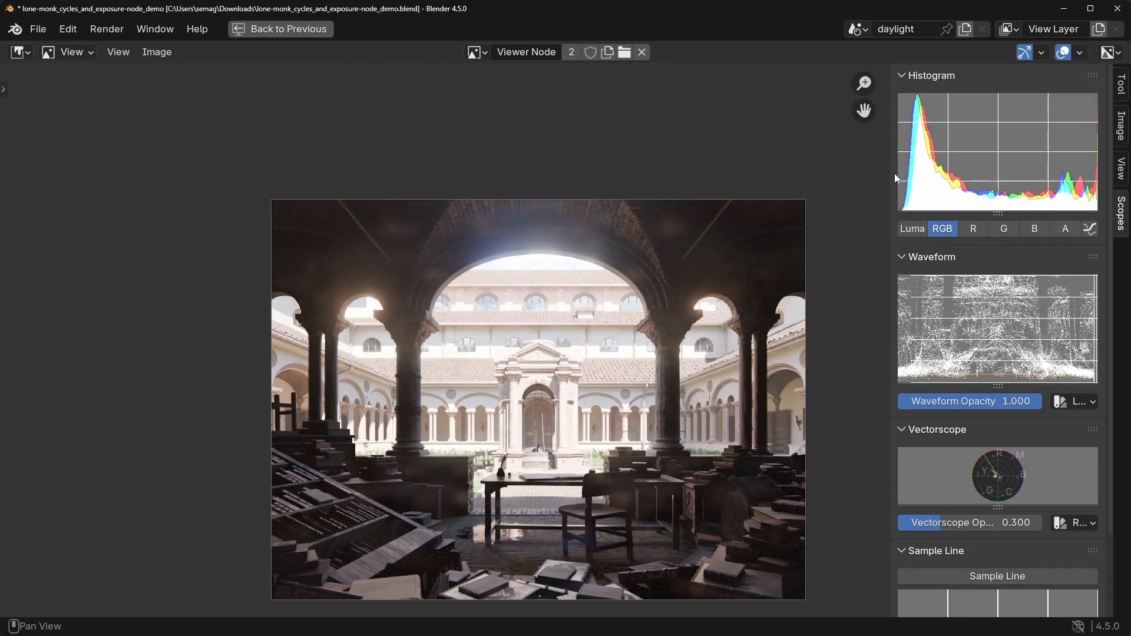
{"action": "left_click_drag", "start_coordinate": [890, 176], "coordinate": [842, 177]}
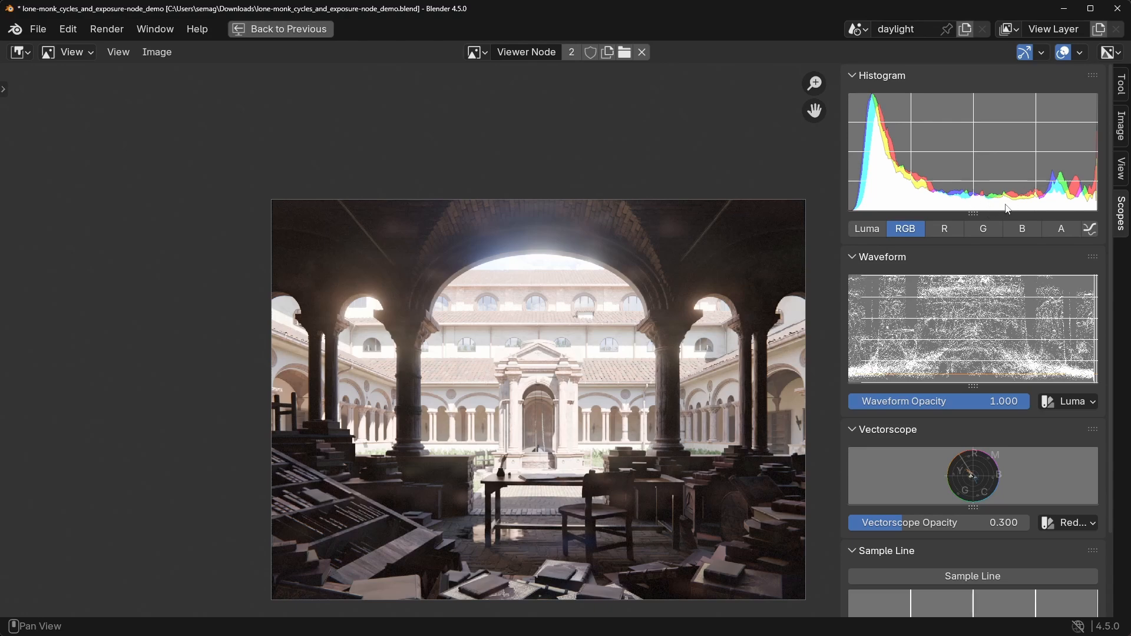
{"action": "left_click_drag", "start_coordinate": [973, 386], "coordinate": [978, 439]}
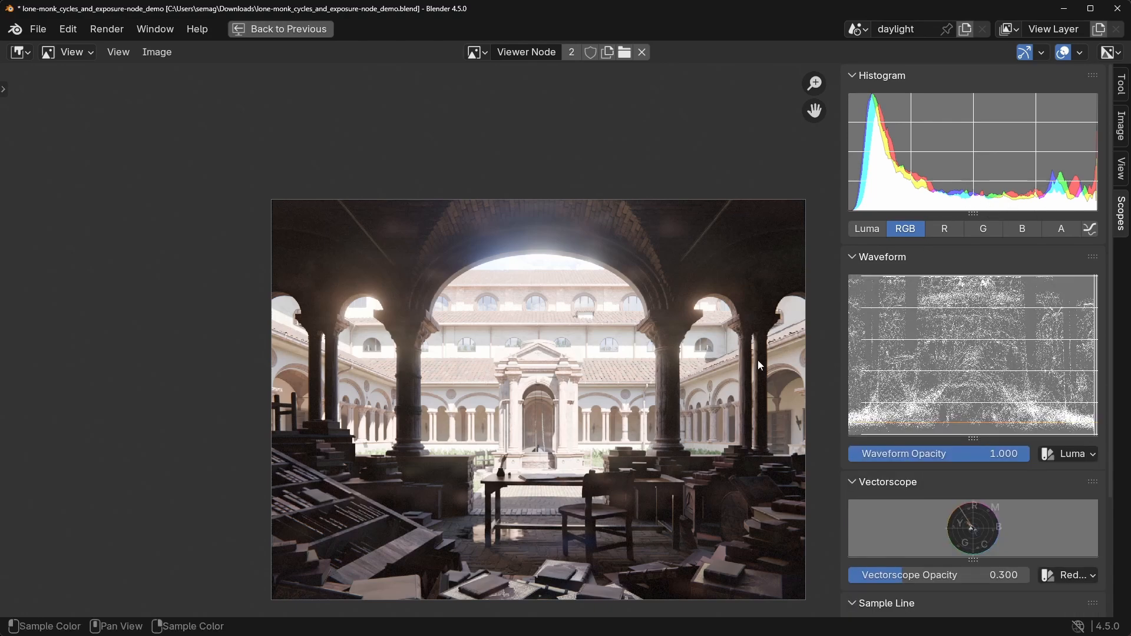
{"action": "scroll", "coordinate": [748, 361], "scroll_direction": "up", "scroll_amount": 2}
{"action": "middle_click_drag", "start_coordinate": [557, 369], "coordinate": [581, 346]}
{"action": "left_click_drag", "start_coordinate": [842, 372], "coordinate": [781, 398]}
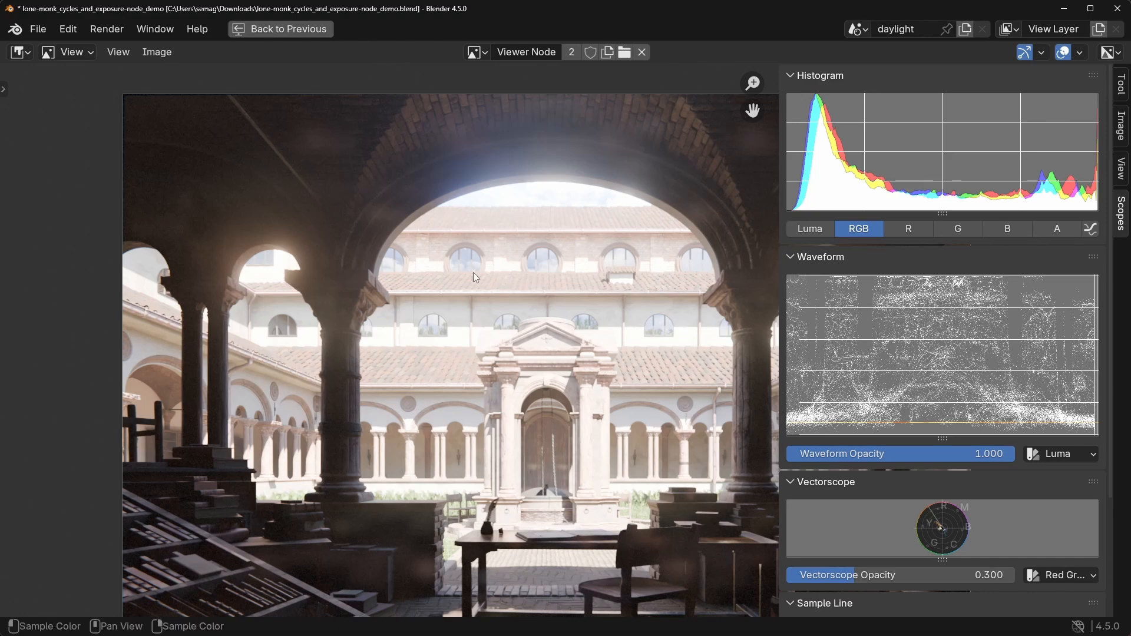
{"action": "scroll", "coordinate": [477, 289], "scroll_direction": "up", "scroll_amount": 5}
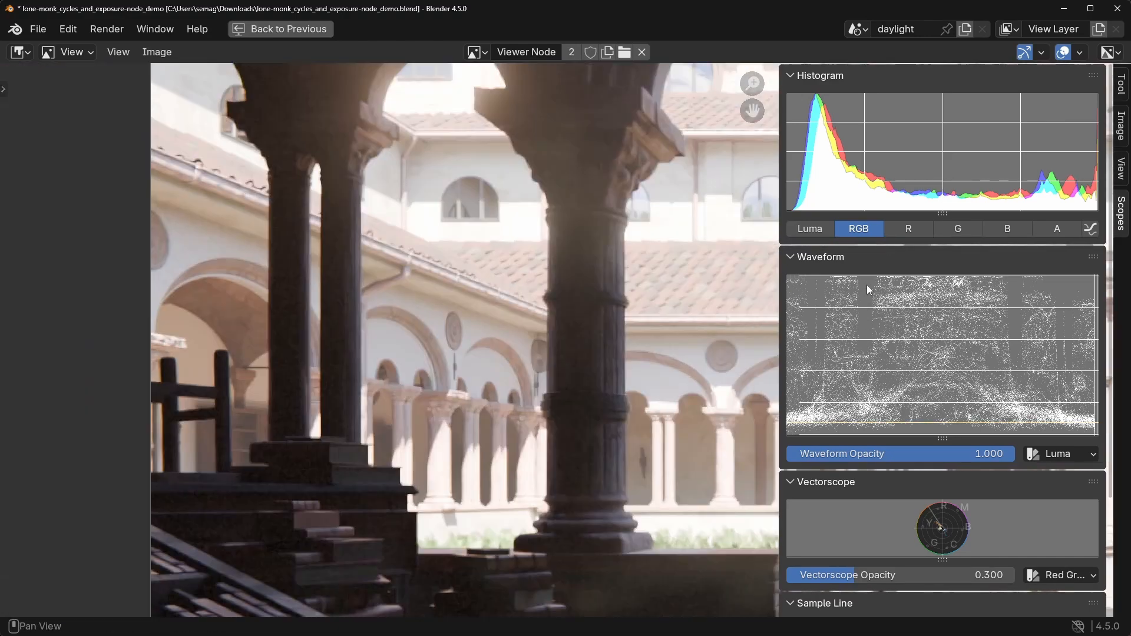
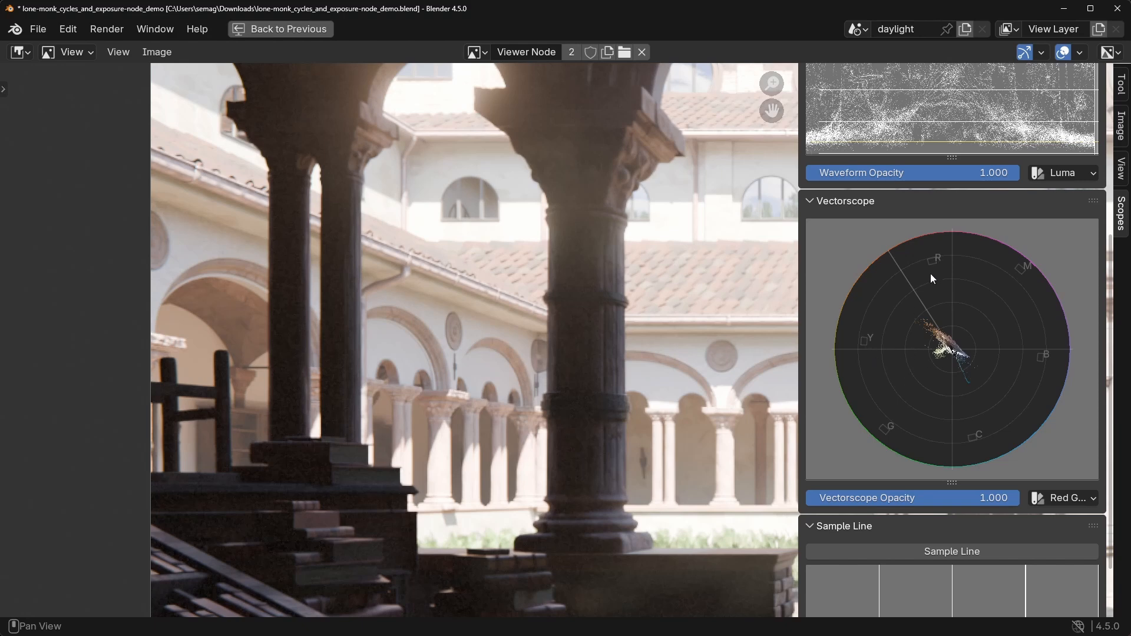
Sample a short horizontal line across the dark column just below its capital to graph its luma.
{"action": "scroll", "coordinate": [989, 451], "scroll_direction": "down", "scroll_amount": 6}
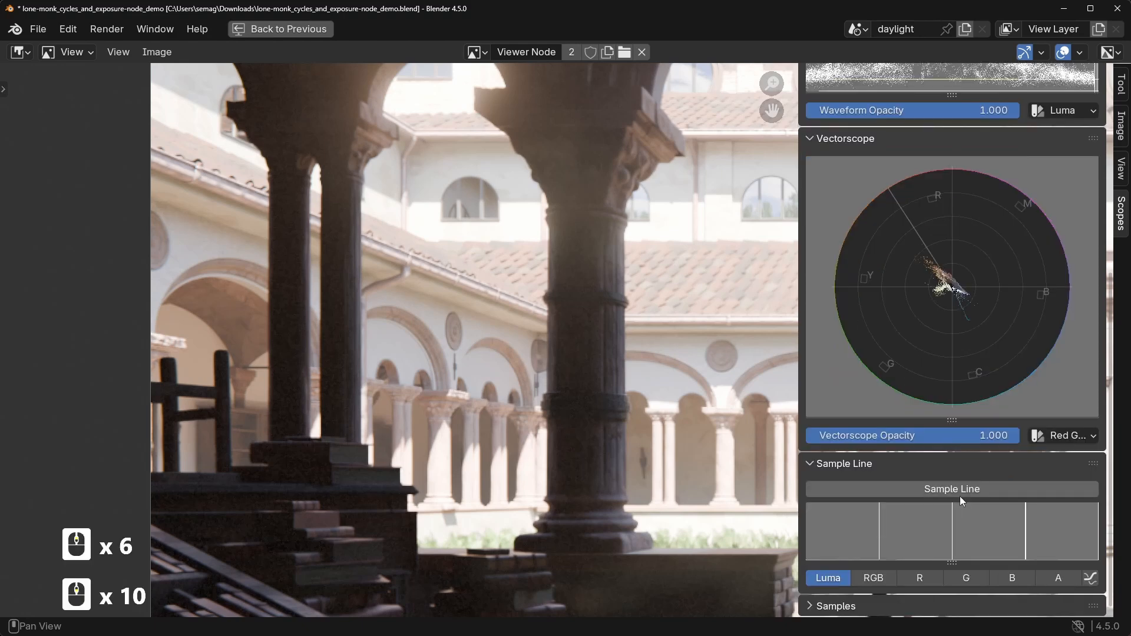
{"action": "left_click", "coordinate": [959, 490]}
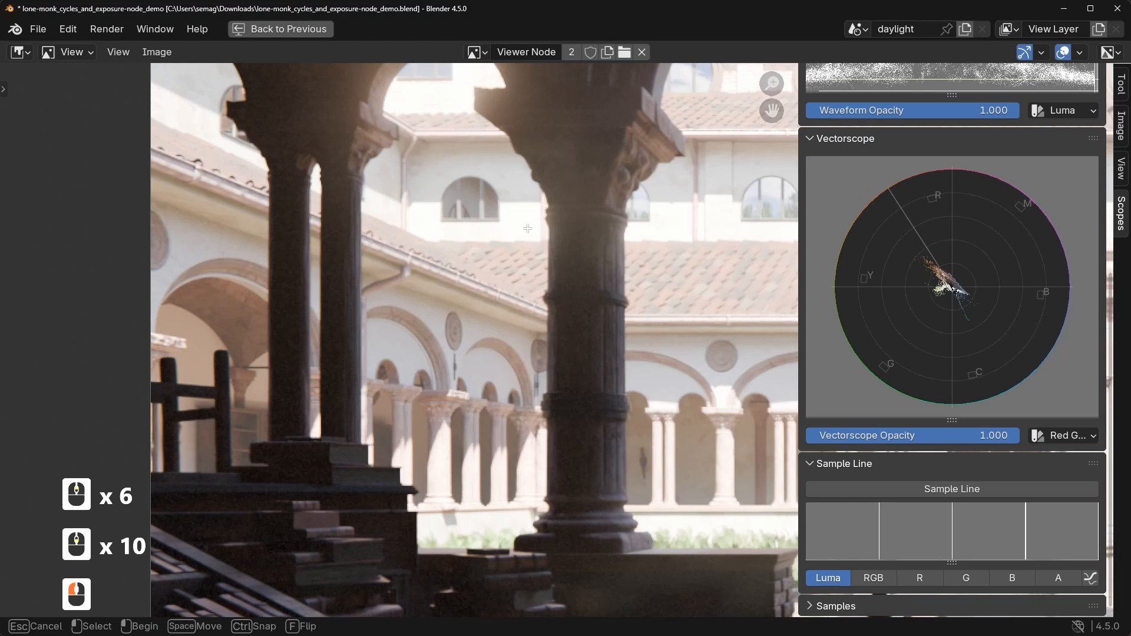
{"action": "left_click_drag", "start_coordinate": [509, 233], "coordinate": [666, 230]}
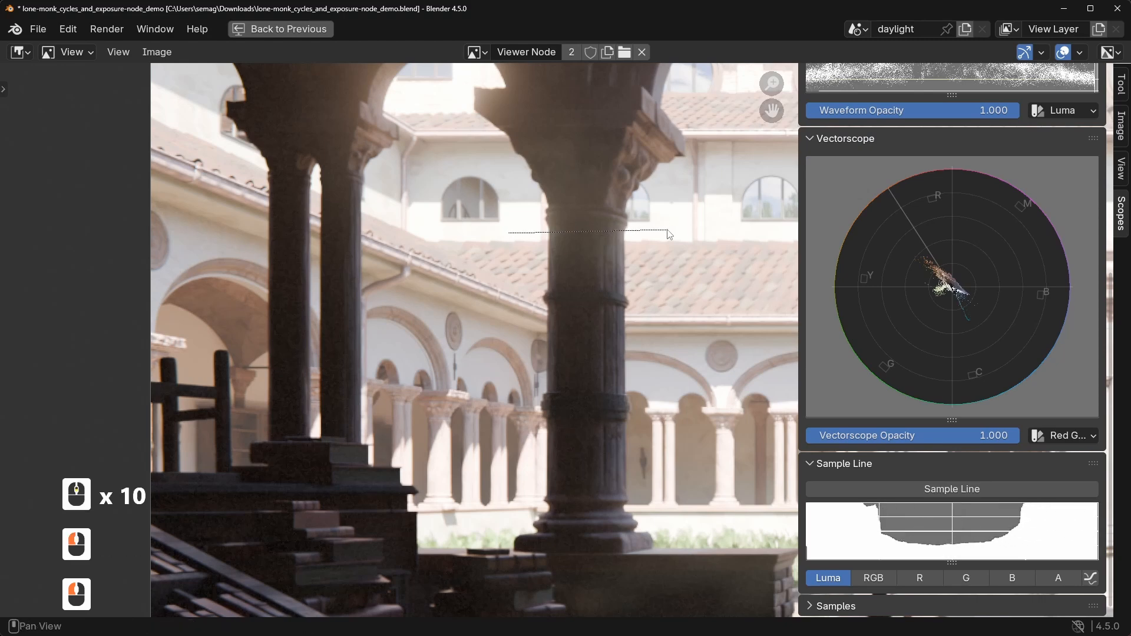
{"action": "left_click", "coordinate": [884, 494]}
{"action": "key", "text": "Escape"}
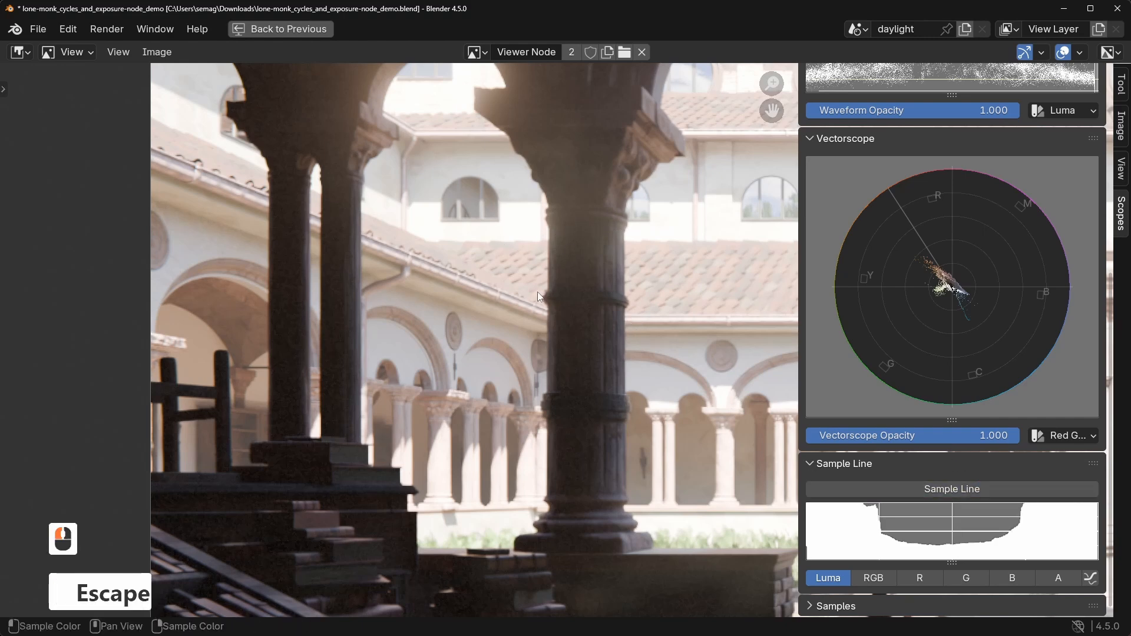
Set the scopes' sampling accuracy to 50% and the Waveform opacity to 0.5.
{"action": "left_click", "coordinate": [810, 464]}
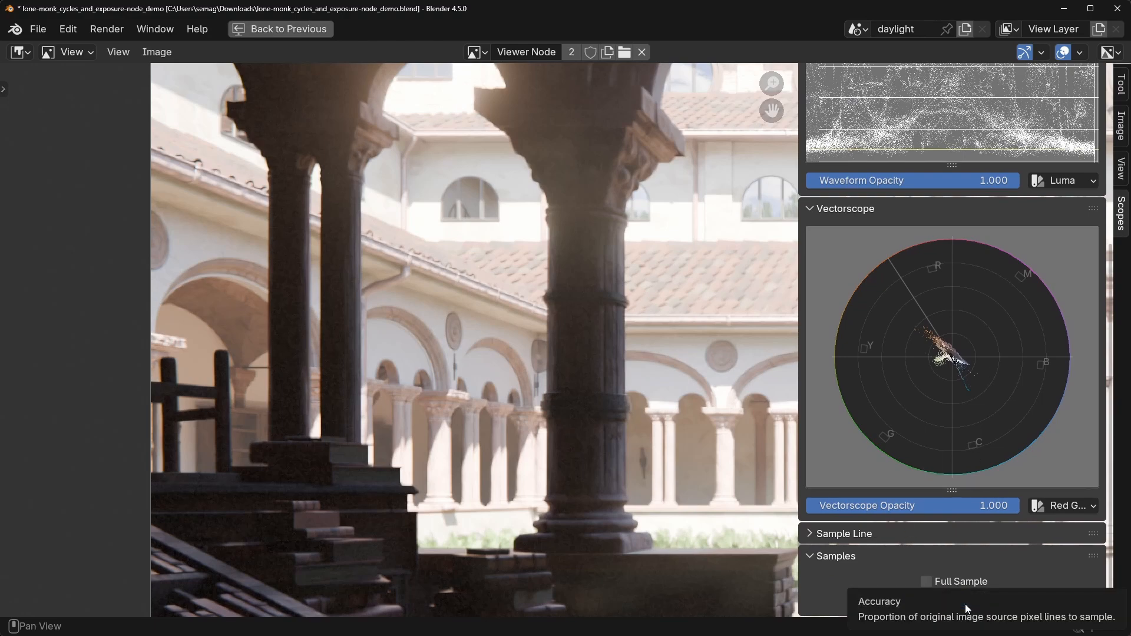
{"action": "scroll", "coordinate": [976, 247], "scroll_direction": "up", "scroll_amount": 8}
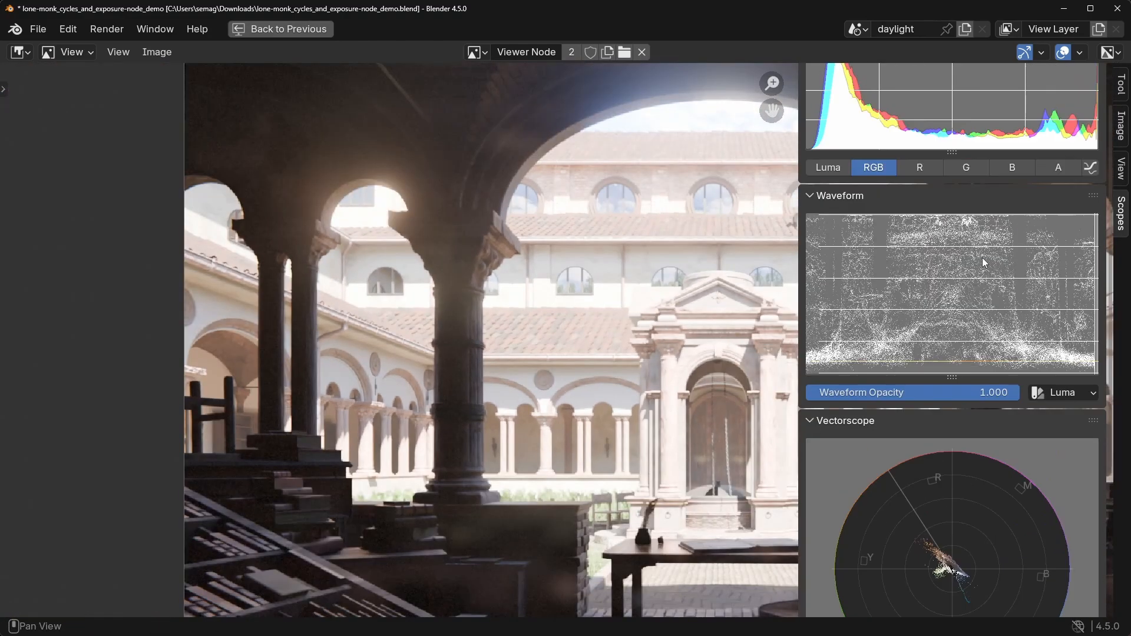
{"action": "scroll", "coordinate": [970, 252], "scroll_direction": "up", "scroll_amount": 2}
{"action": "scroll", "coordinate": [970, 252], "scroll_direction": "down", "scroll_amount": 7}
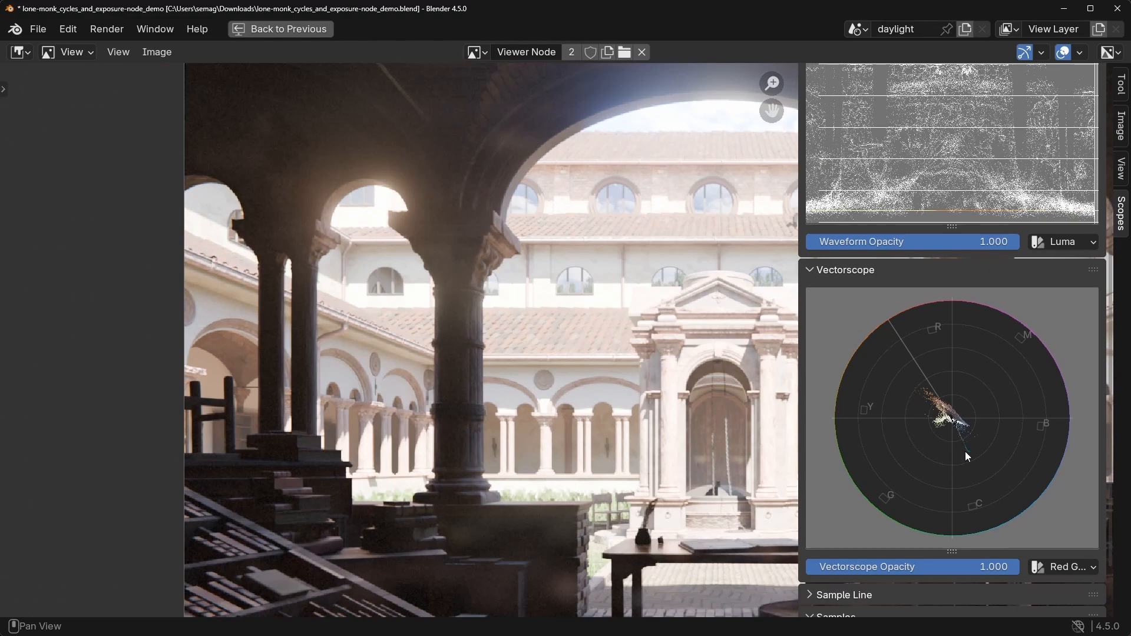
{"action": "scroll", "coordinate": [972, 483], "scroll_direction": "down", "scroll_amount": 2}
{"action": "left_click", "coordinate": [998, 605]}
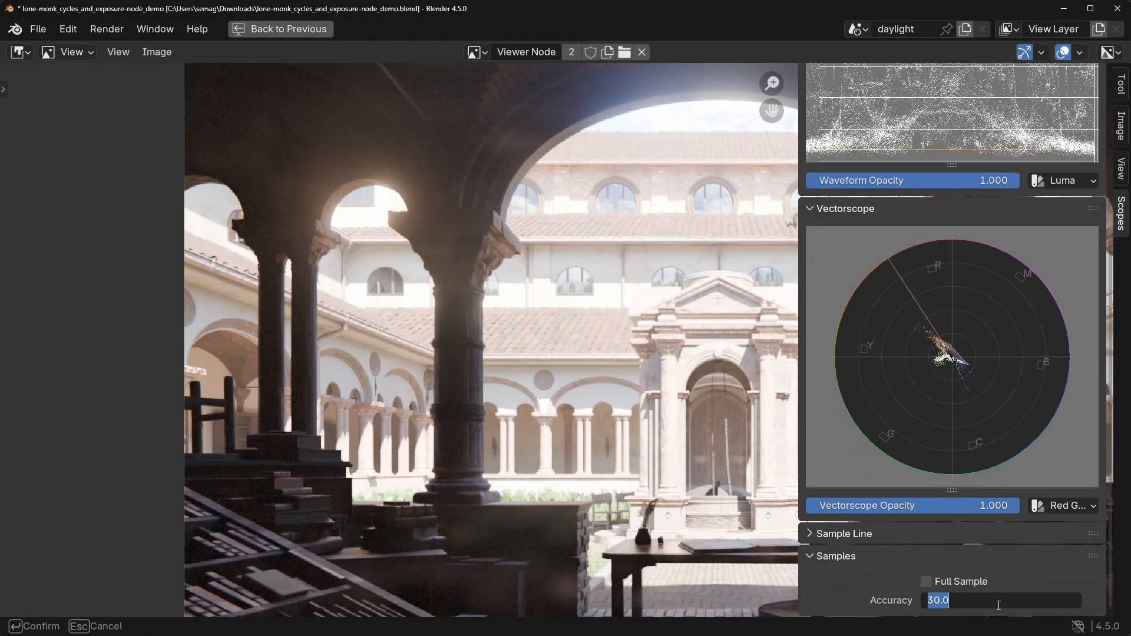
{"action": "key", "text": "Return"}
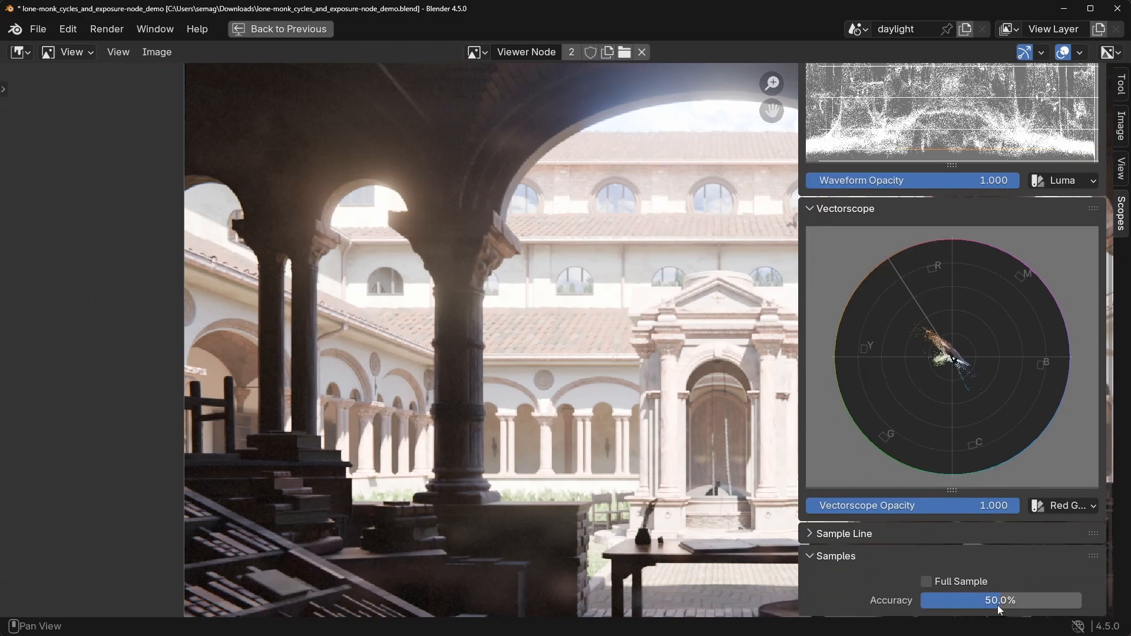
{"action": "scroll", "coordinate": [1015, 335], "scroll_direction": "up", "scroll_amount": 7}
{"action": "left_click", "coordinate": [971, 398]}
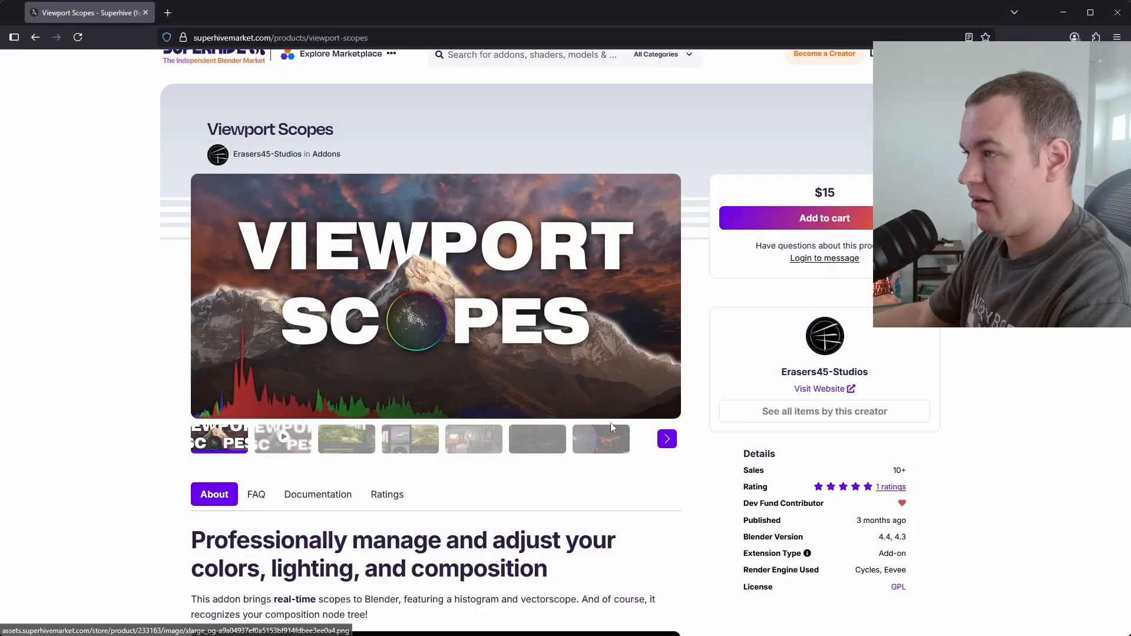
Examine the Viewport Scopes add-on page on Superhive for its live histogram, vectorscope and overlay editor features.
{"action": "scroll", "coordinate": [606, 441], "scroll_direction": "down", "scroll_amount": 8}
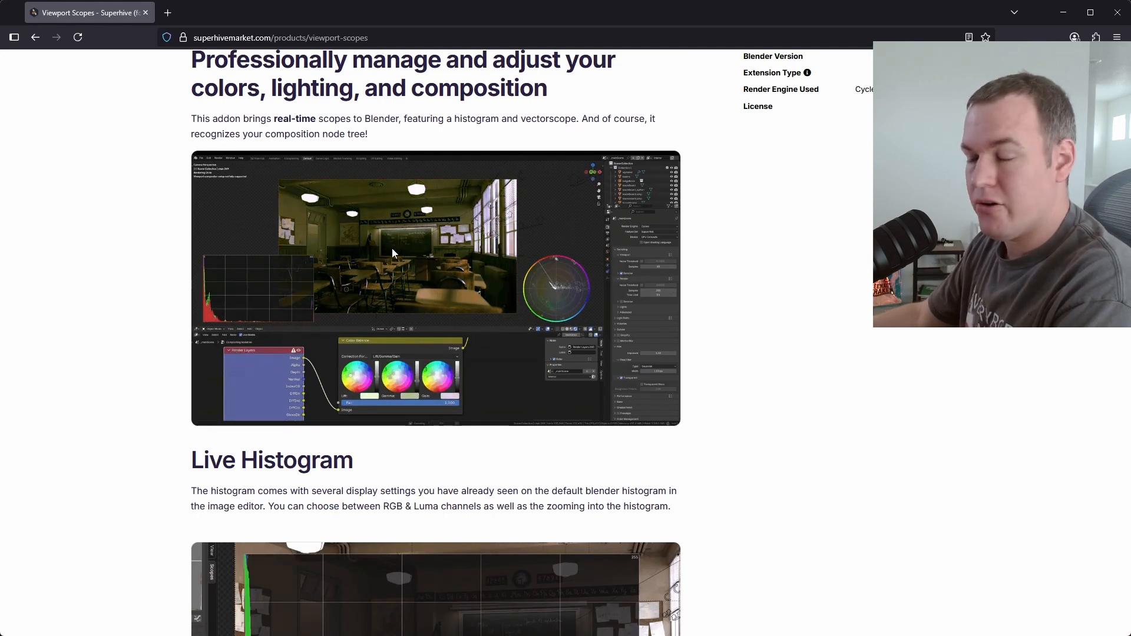
{"action": "scroll", "coordinate": [527, 355], "scroll_direction": "down", "scroll_amount": 5}
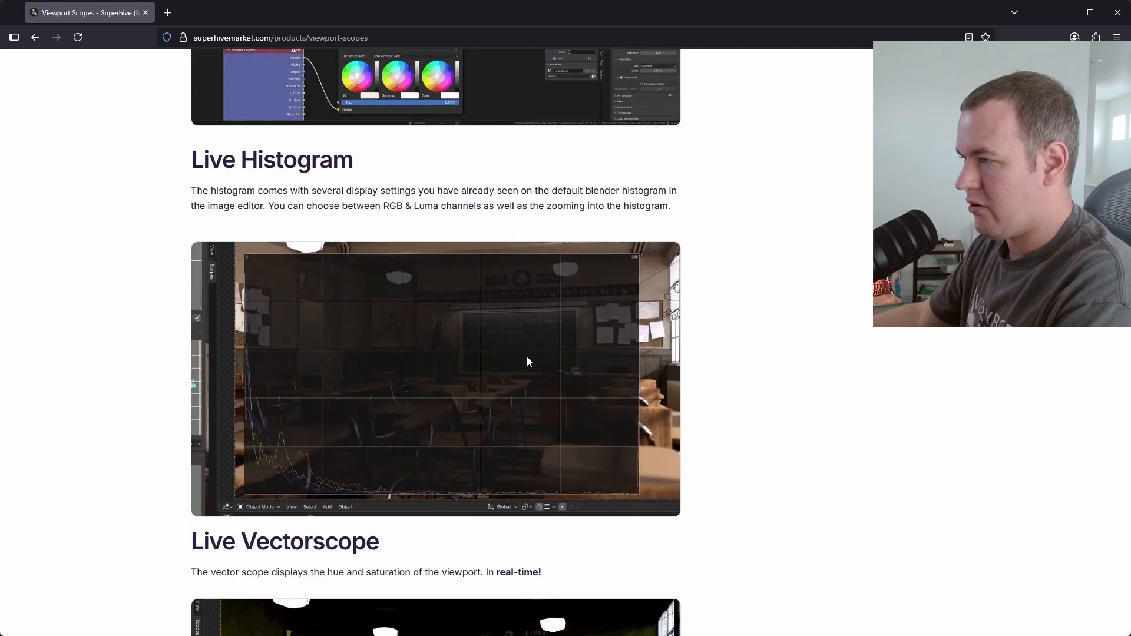
{"action": "scroll", "coordinate": [670, 424], "scroll_direction": "down", "scroll_amount": 5}
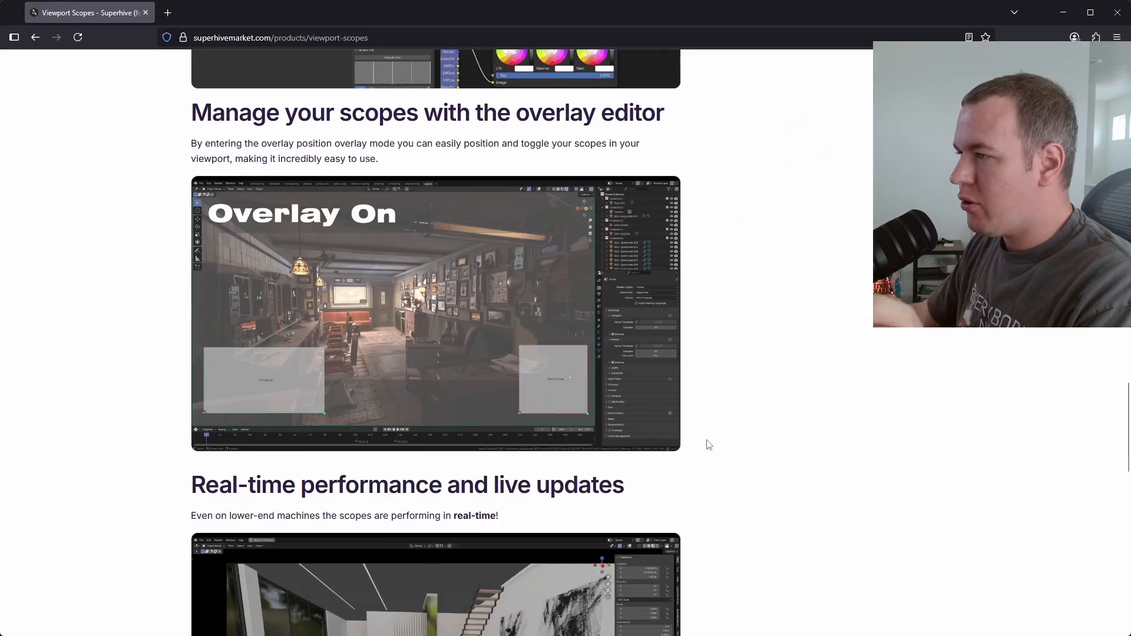
{"action": "scroll", "coordinate": [755, 395], "scroll_direction": "down", "scroll_amount": 3}
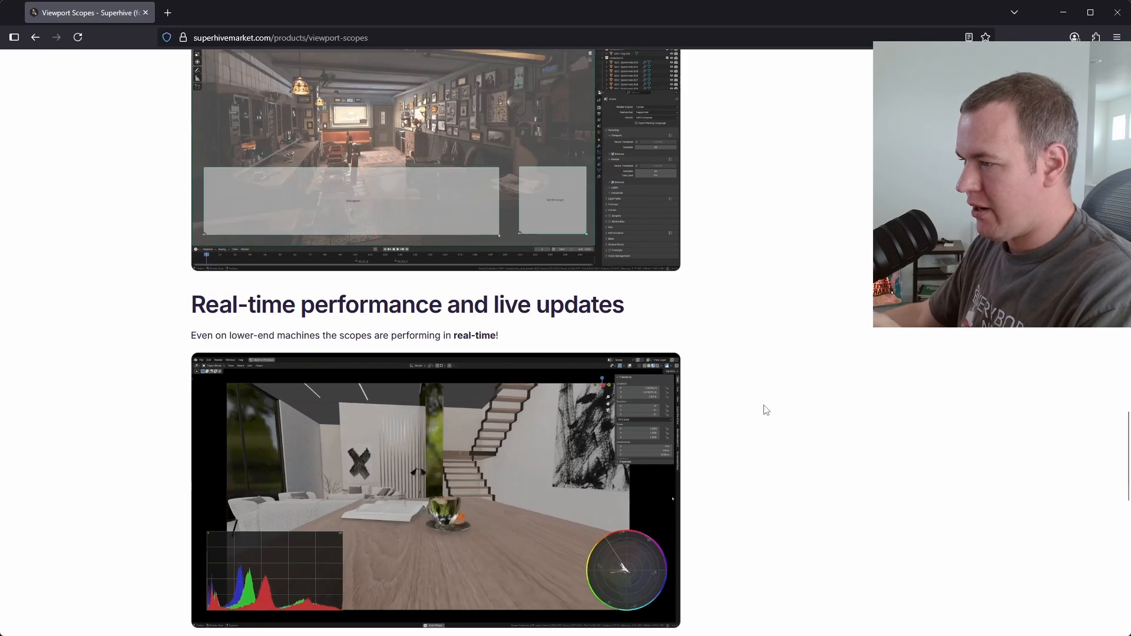
{"action": "scroll", "coordinate": [763, 412], "scroll_direction": "down", "scroll_amount": 4}
{"action": "scroll", "coordinate": [760, 416], "scroll_direction": "down", "scroll_amount": 2}
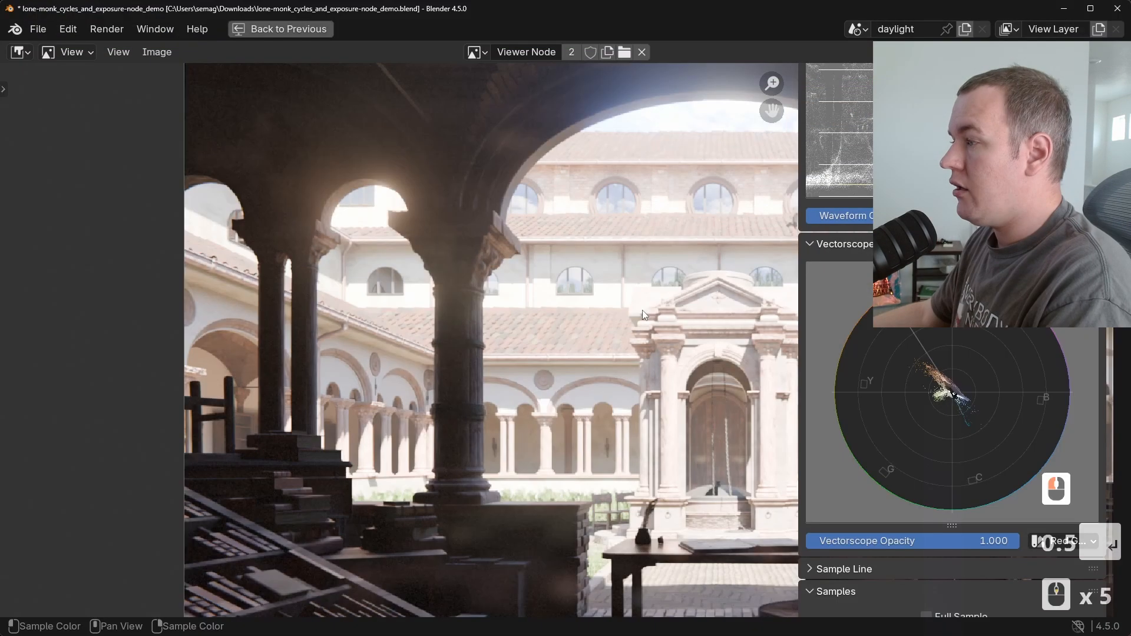
Restore the compositing layout from the maximized image view, narrow the scopes sidebar, and mute the Lens Distortion node.
{"action": "key", "text": "ctrl+space"}
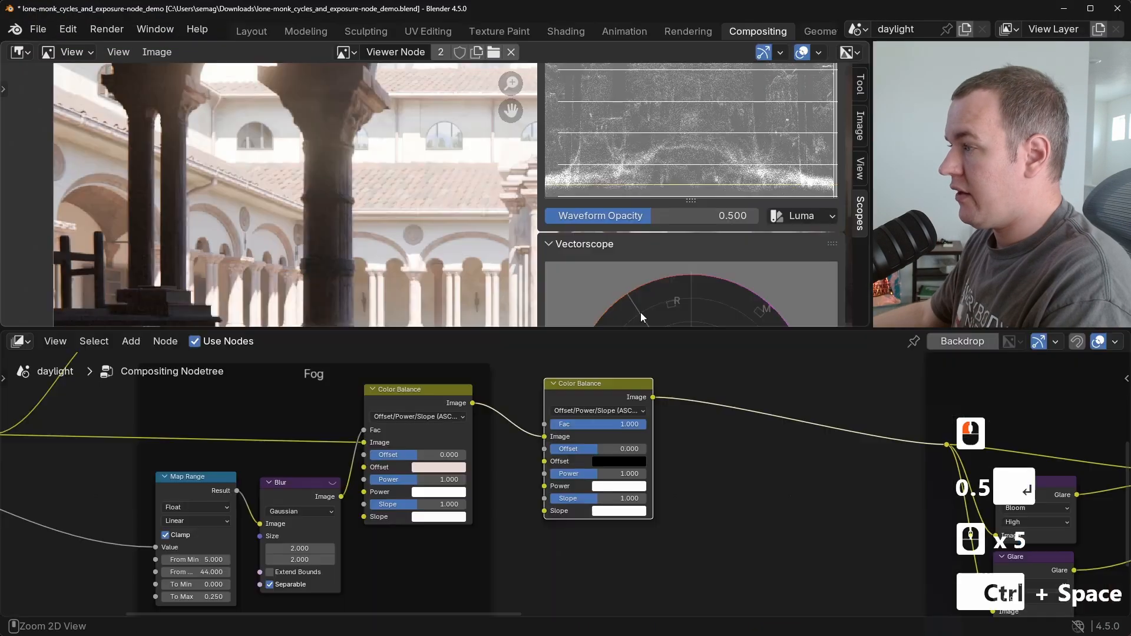
{"action": "left_click_drag", "start_coordinate": [542, 282], "coordinate": [580, 286]}
{"action": "scroll", "coordinate": [739, 449], "scroll_direction": "down", "scroll_amount": 5}
{"action": "middle_click_drag", "start_coordinate": [849, 430], "coordinate": [151, 499]}
{"action": "left_click", "coordinate": [610, 468]}
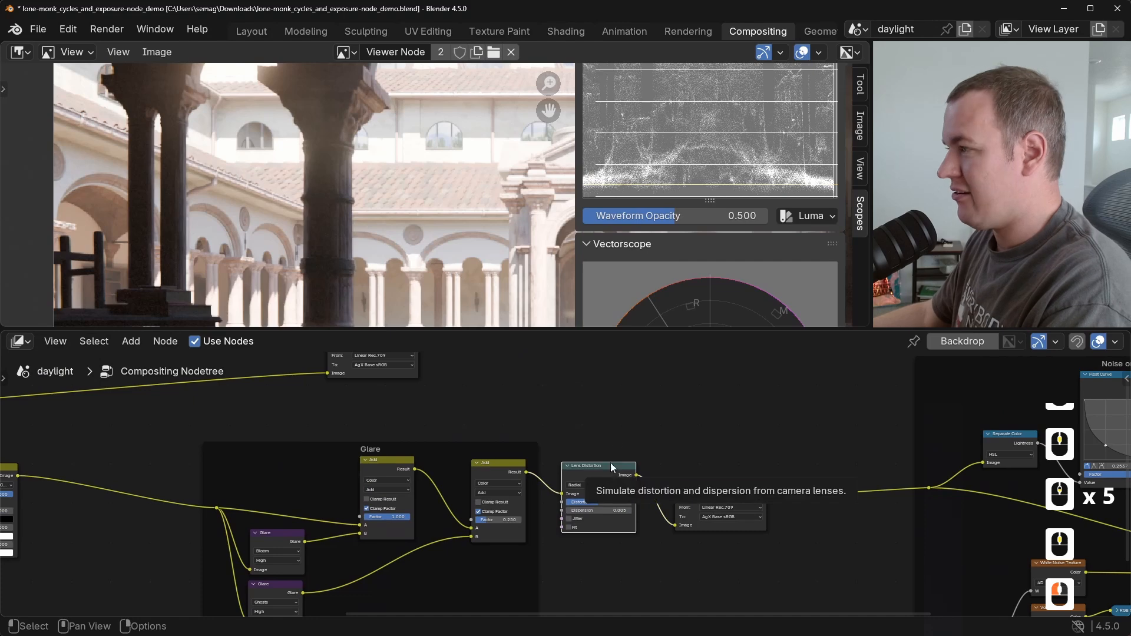
{"action": "key", "text": "m"}
{"action": "middle_click_drag", "start_coordinate": [676, 448], "coordinate": [147, 448]}
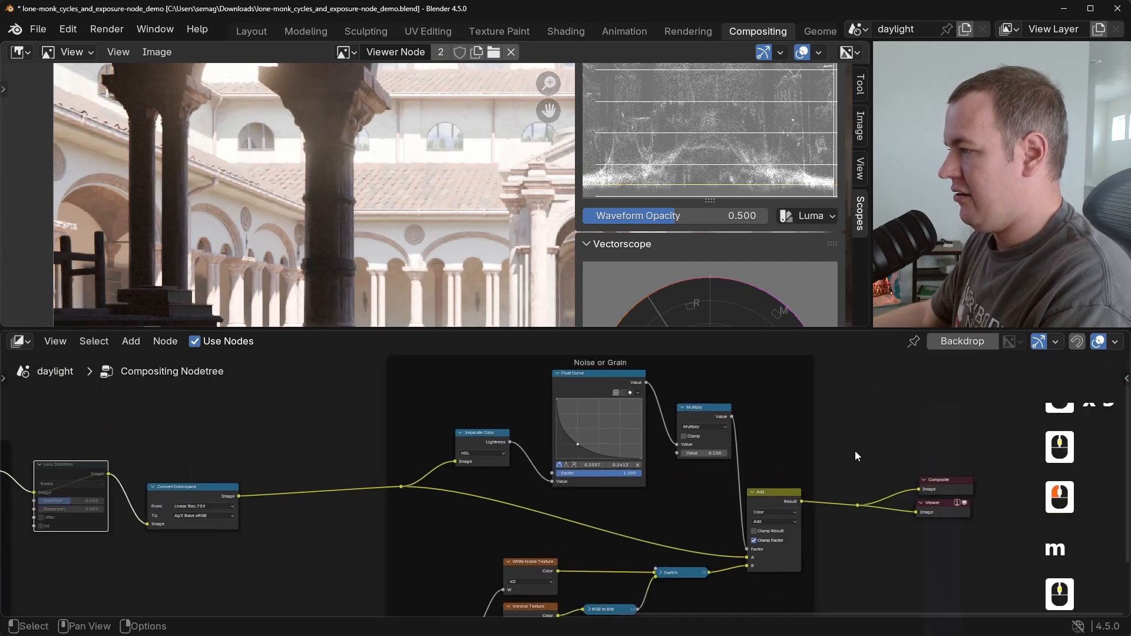
Mute the final Add node in the Noise or Grain frame, toggling it to compare the waveform.
{"action": "scroll", "coordinate": [713, 223], "scroll_direction": "up", "scroll_amount": 2}
{"action": "left_click", "coordinate": [781, 492]}
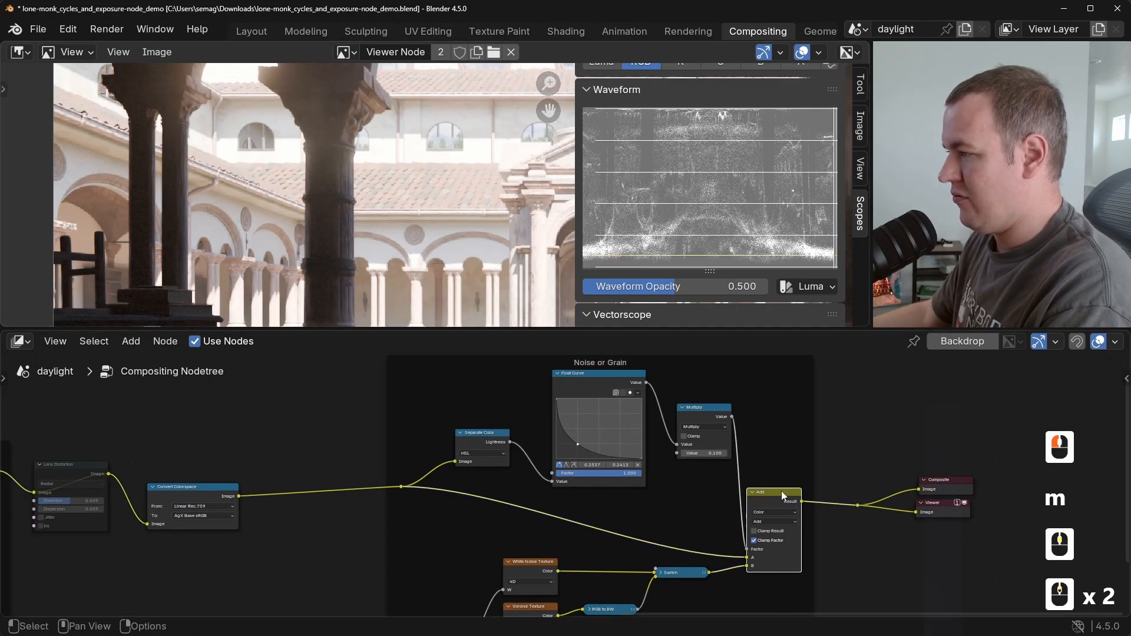
{"action": "key", "text": "m"}
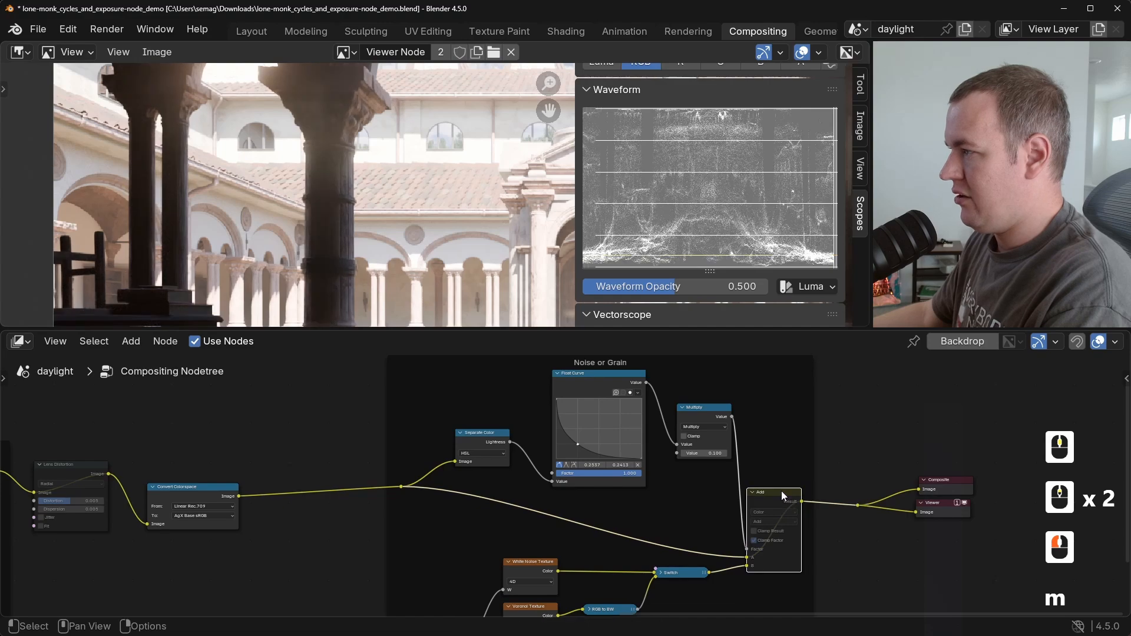
{"action": "key", "text": "m"}
{"action": "key", "text": "m"}
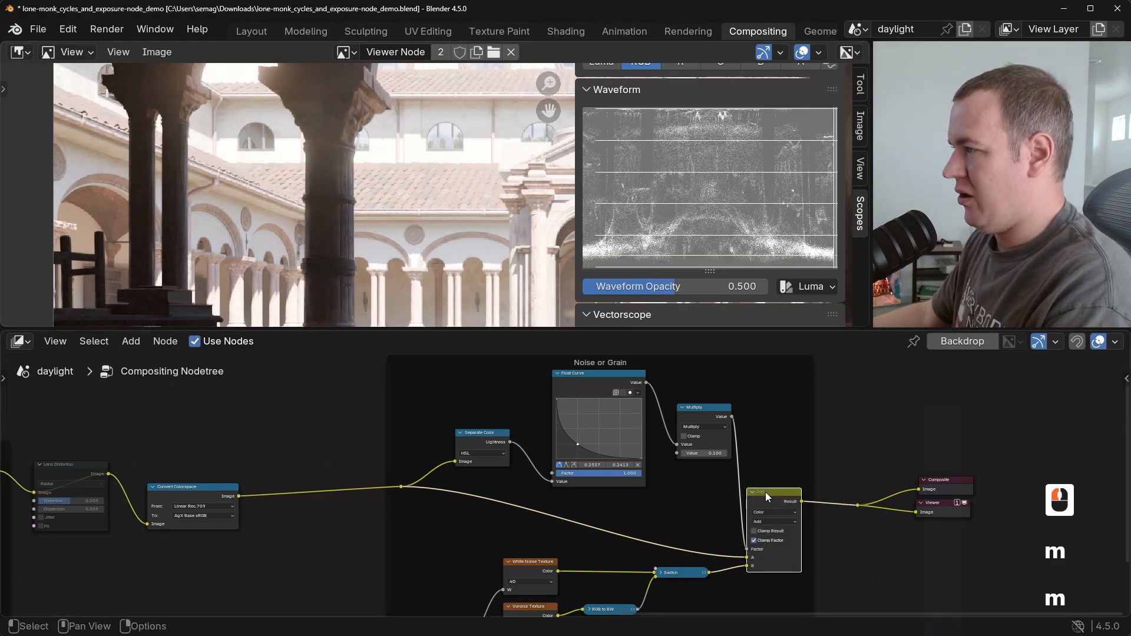
Try an Offset of -0.079 and a higher Slope on the Color Balance node between the Fog and Glare frames, returning Slope to 1.
{"action": "middle_click_drag", "start_coordinate": [390, 539], "coordinate": [965, 516]}
{"action": "middle_click_drag", "start_coordinate": [489, 525], "coordinate": [905, 500]}
{"action": "middle_click_drag", "start_coordinate": [386, 492], "coordinate": [764, 467]}
{"action": "scroll", "coordinate": [715, 422], "scroll_direction": "up", "scroll_amount": 4}
{"action": "scroll", "coordinate": [622, 468], "scroll_direction": "up", "scroll_amount": 5}
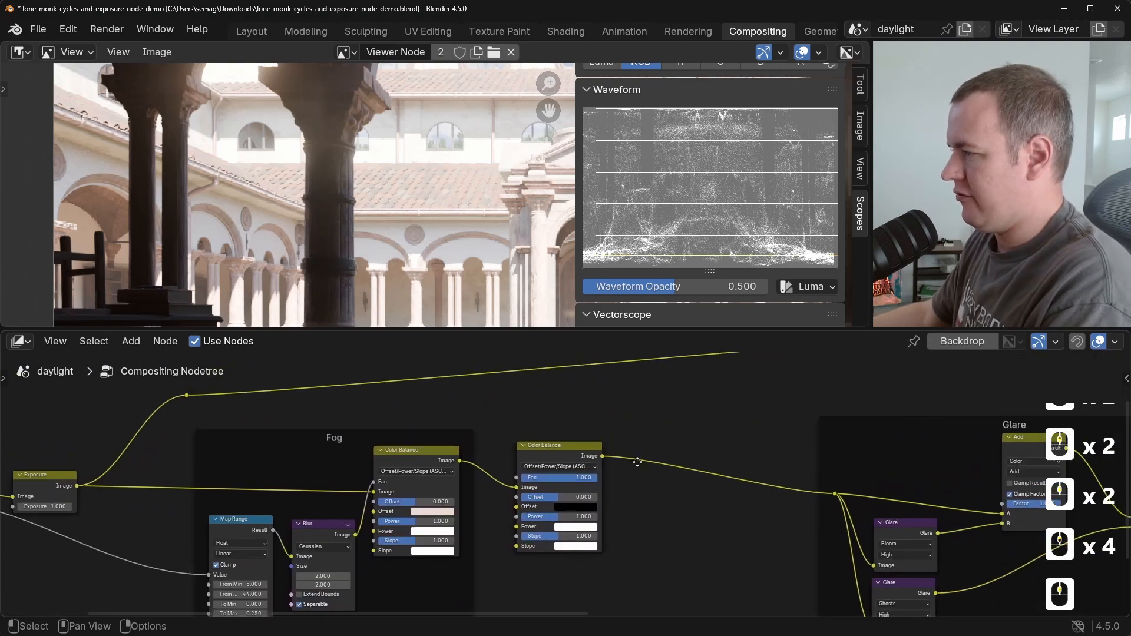
{"action": "scroll", "coordinate": [622, 468], "scroll_direction": "up", "scroll_amount": 3}
{"action": "left_click_drag", "start_coordinate": [595, 506], "coordinate": [572, 507]}
{"action": "left_click_drag", "start_coordinate": [575, 582], "coordinate": [613, 581]}
{"action": "left_click", "coordinate": [580, 582]}
{"action": "type", "text": "1"}
{"action": "key", "text": "Return"}
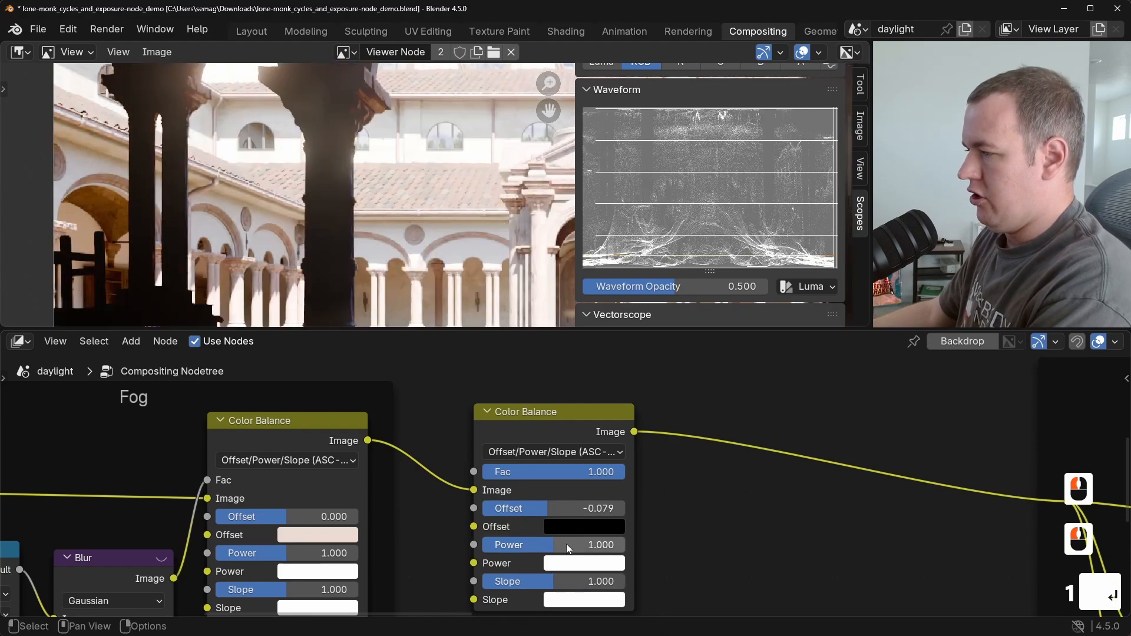
Try a Power of about 0.889 on that Color Balance node, and reset its Power and Offset to their defaults.
{"action": "mouse_move", "coordinate": [567, 546]}
{"action": "left_mouse_down"}
{"action": "mouse_move", "coordinate": [582, 546]}
{"action": "mouse_move", "coordinate": [560, 547]}
{"action": "left_mouse_up"}
{"action": "double_click", "coordinate": [560, 545]}
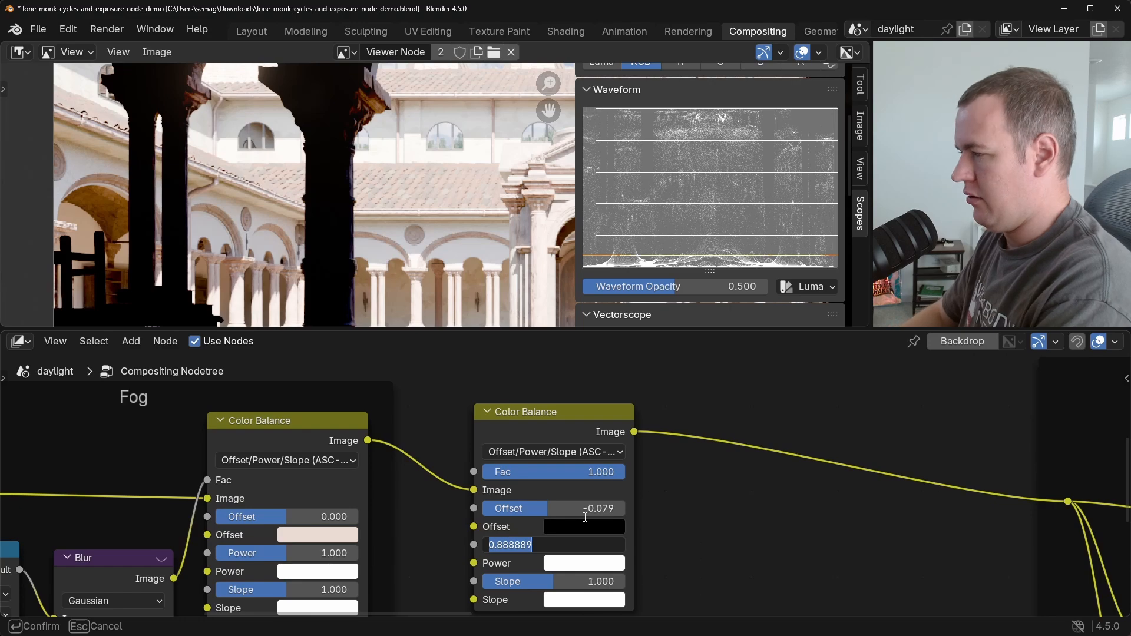
{"action": "key", "text": "Escape"}
{"action": "key", "text": "BackSpace"}
{"action": "key", "text": "BackSpace"}
Tint that Color Balance node's Offset color dark blue, with hue 0.610, saturation 0.821 and value 0.005.
{"action": "scroll", "coordinate": [462, 252], "scroll_direction": "up", "scroll_amount": 4}
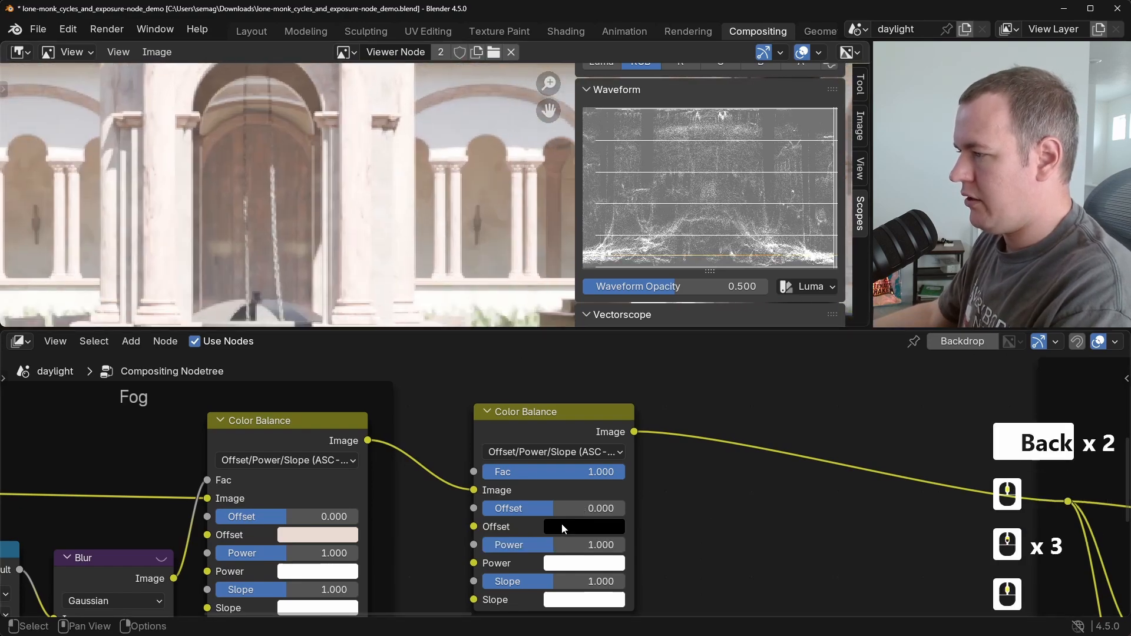
{"action": "left_click", "coordinate": [560, 525]}
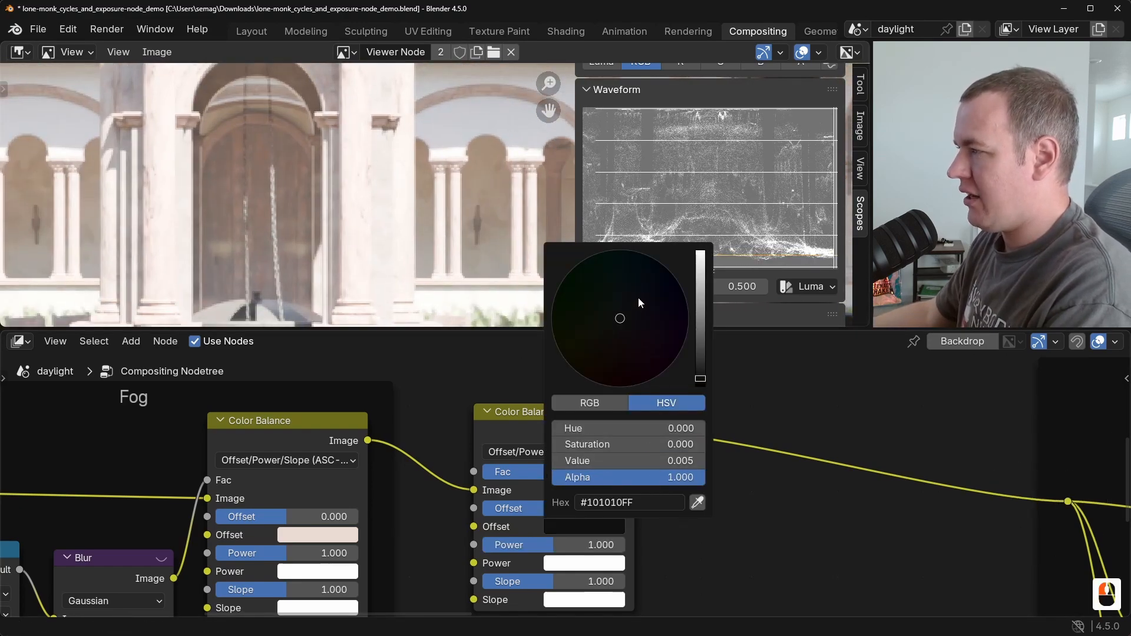
{"action": "left_click_drag", "start_coordinate": [639, 298], "coordinate": [654, 275]}
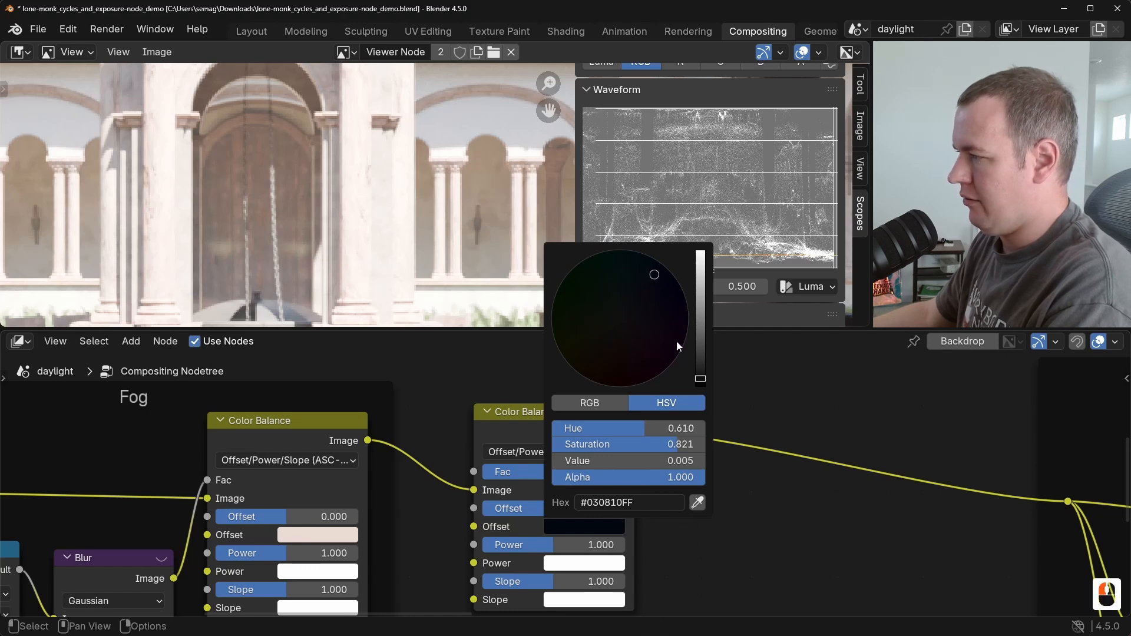
Change the Offset color of the Color Balance node between Fog and Glare to hue 0.650, saturation 0.991 and value 0.005.
{"action": "left_click_drag", "start_coordinate": [700, 303], "coordinate": [700, 251]}
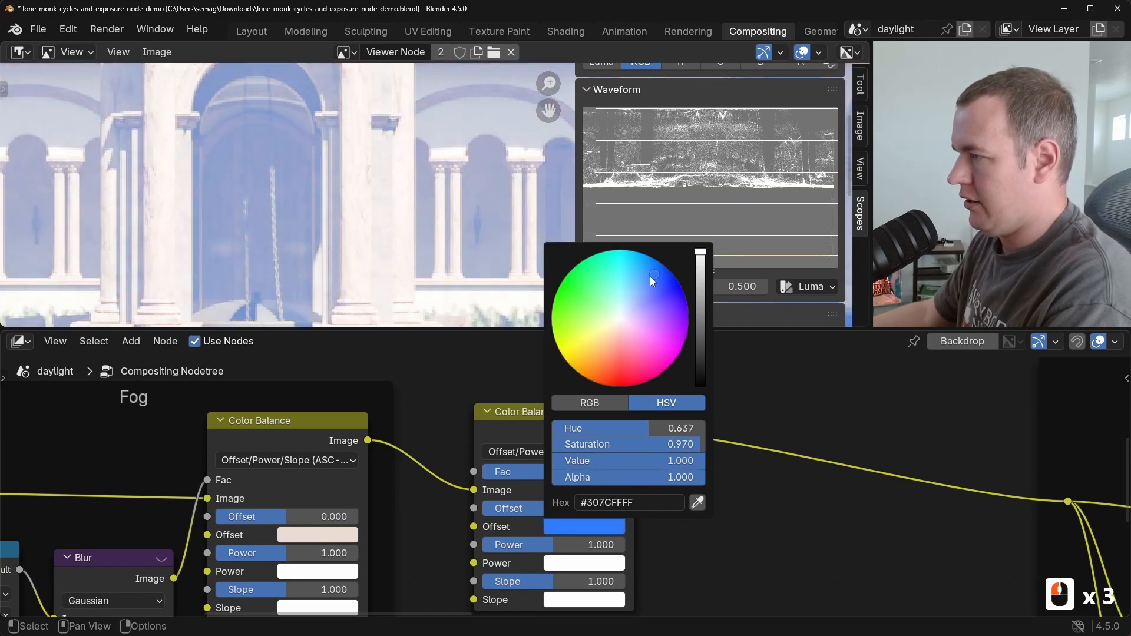
{"action": "left_click_drag", "start_coordinate": [651, 281], "coordinate": [660, 274]}
{"action": "double_click", "coordinate": [651, 461]}
{"action": "key", "text": "BackSpace"}
{"action": "type", "text": ".00"}
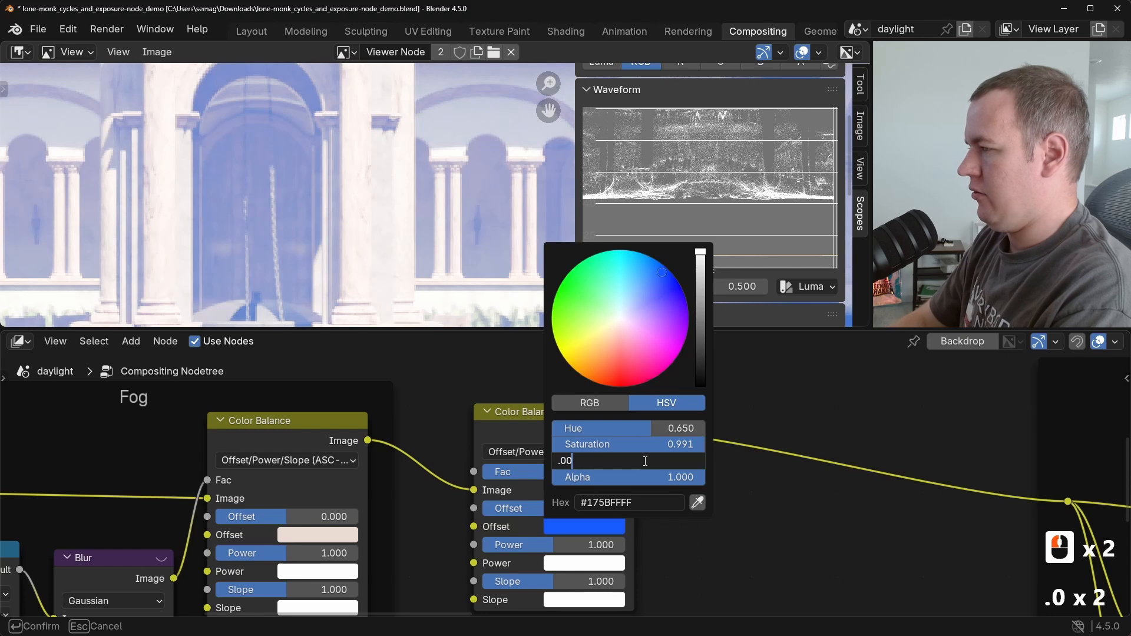
{"action": "type", "text": "5"}
{"action": "key", "text": "Return"}
Compare the two viewer results on the dark column base, switching back and forth between them.
{"action": "scroll", "coordinate": [313, 200], "scroll_direction": "up", "scroll_amount": 10}
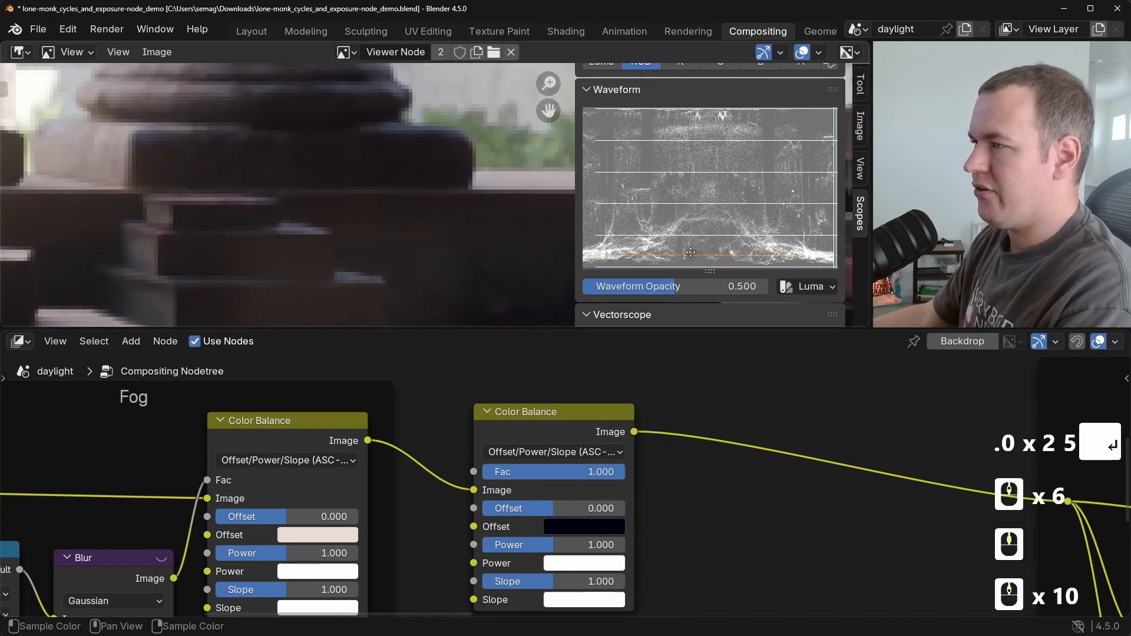
{"action": "scroll", "coordinate": [430, 192], "scroll_direction": "down", "scroll_amount": 2}
{"action": "left_click", "coordinate": [778, 418]}
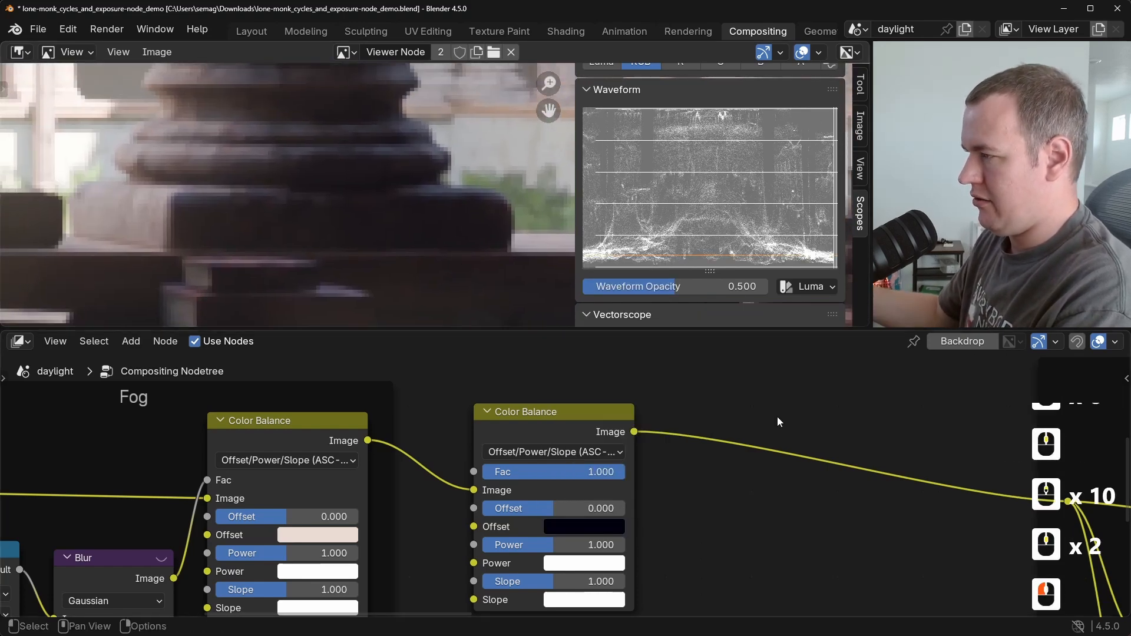
{"action": "key", "text": "2"}
{"action": "key", "text": "1"}
{"action": "key", "text": "2"}
{"action": "key", "text": "1"}
{"action": "key", "text": "2"}
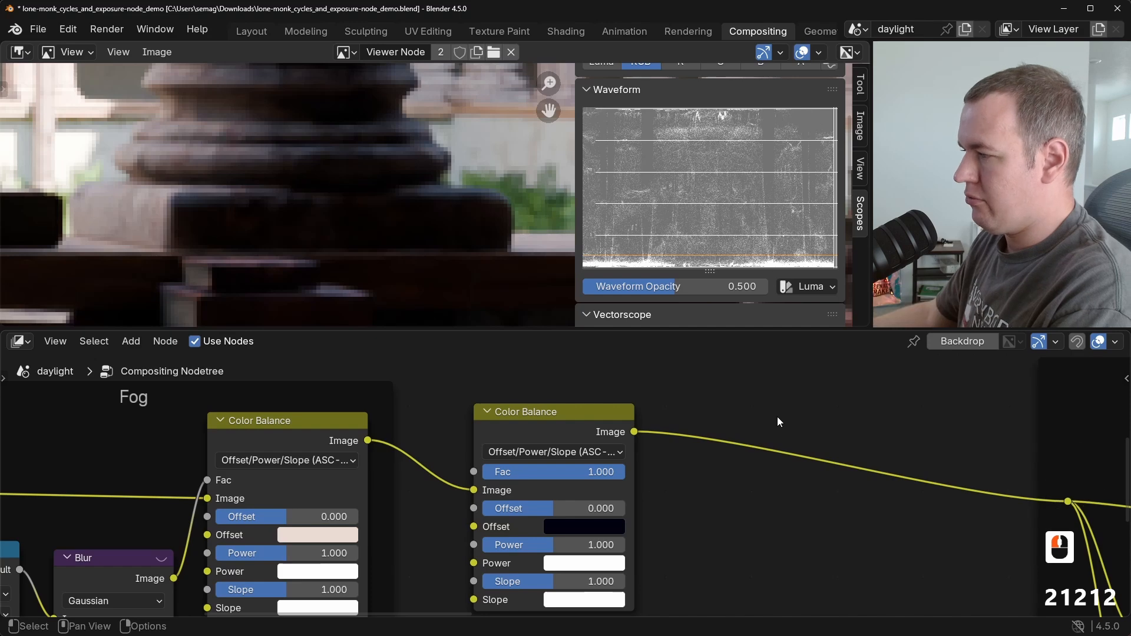
{"action": "key", "text": "1"}
Narrow the scopes sidebar slightly and show the Vectorscope for the whole graded image.
{"action": "scroll", "coordinate": [388, 436], "scroll_direction": "down", "scroll_amount": 7}
{"action": "scroll", "coordinate": [416, 253], "scroll_direction": "down", "scroll_amount": 7}
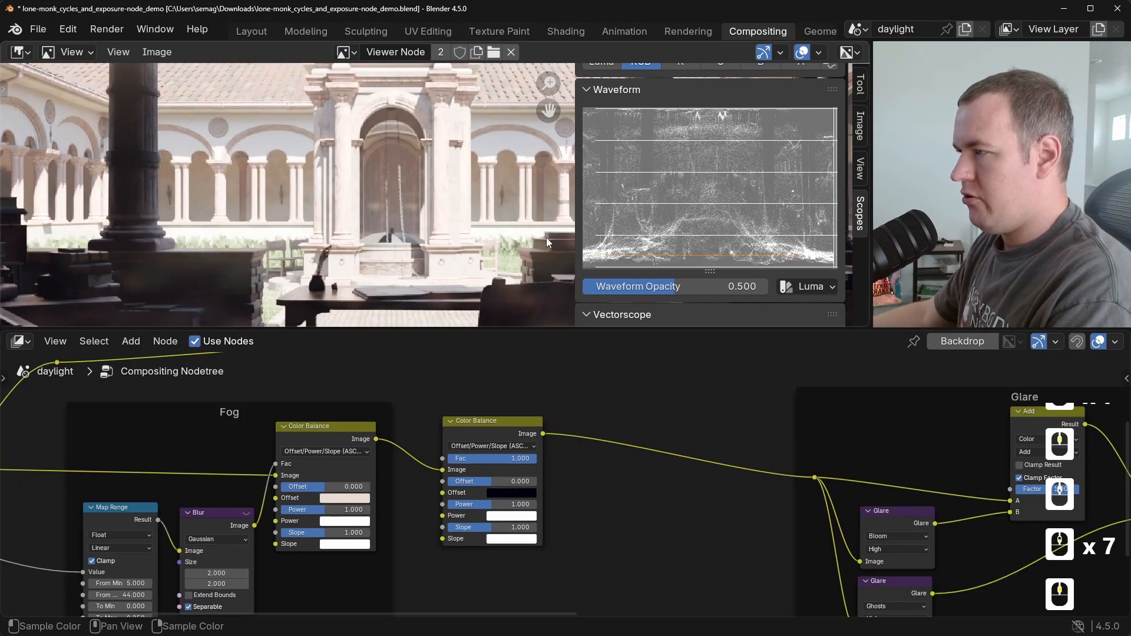
{"action": "left_click_drag", "start_coordinate": [574, 239], "coordinate": [604, 239]}
{"action": "scroll", "coordinate": [700, 212], "scroll_direction": "down", "scroll_amount": 6}
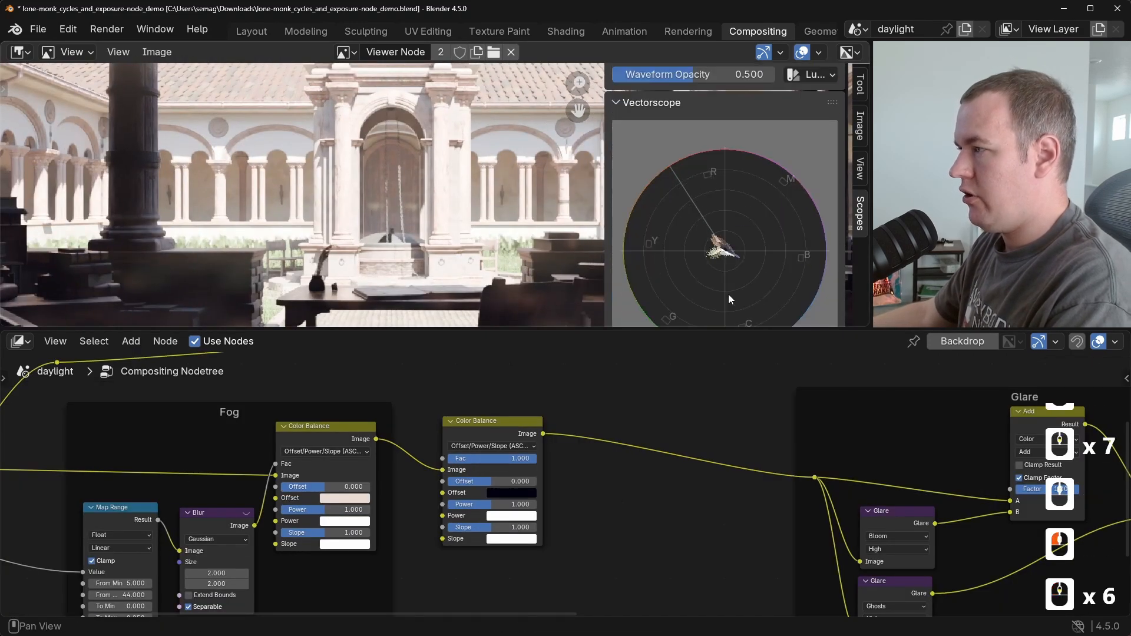
{"action": "scroll", "coordinate": [728, 298], "scroll_direction": "down", "scroll_amount": 1}
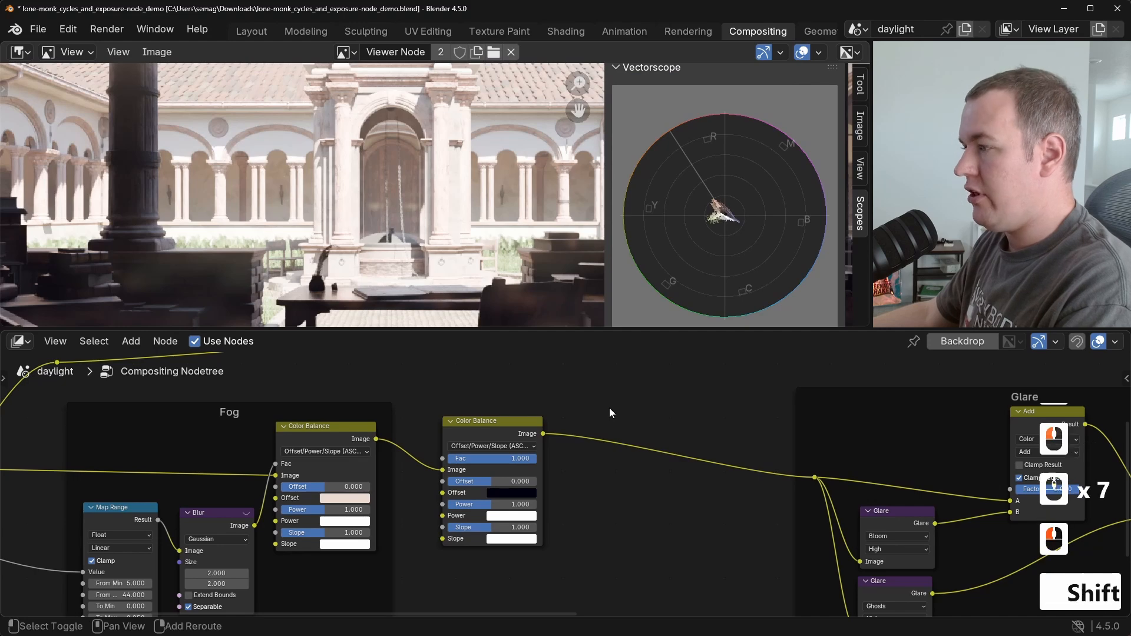
Insert a Hue Correct node between the second Color Balance node and the Glare frame.
{"action": "key", "text": "shift+a"}
{"action": "type", "text": "hue corr"}
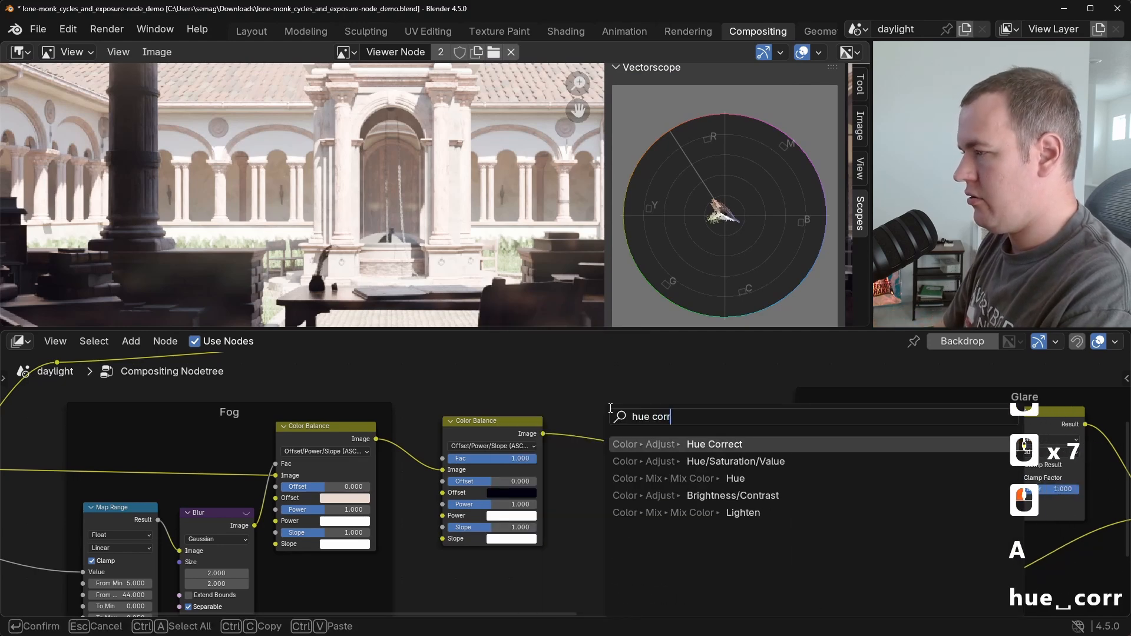
{"action": "key", "text": "Return"}
{"action": "left_click", "coordinate": [588, 403]}
{"action": "scroll", "coordinate": [601, 424], "scroll_direction": "up", "scroll_amount": 4}
{"action": "middle_click_drag", "start_coordinate": [631, 474], "coordinate": [496, 493]}
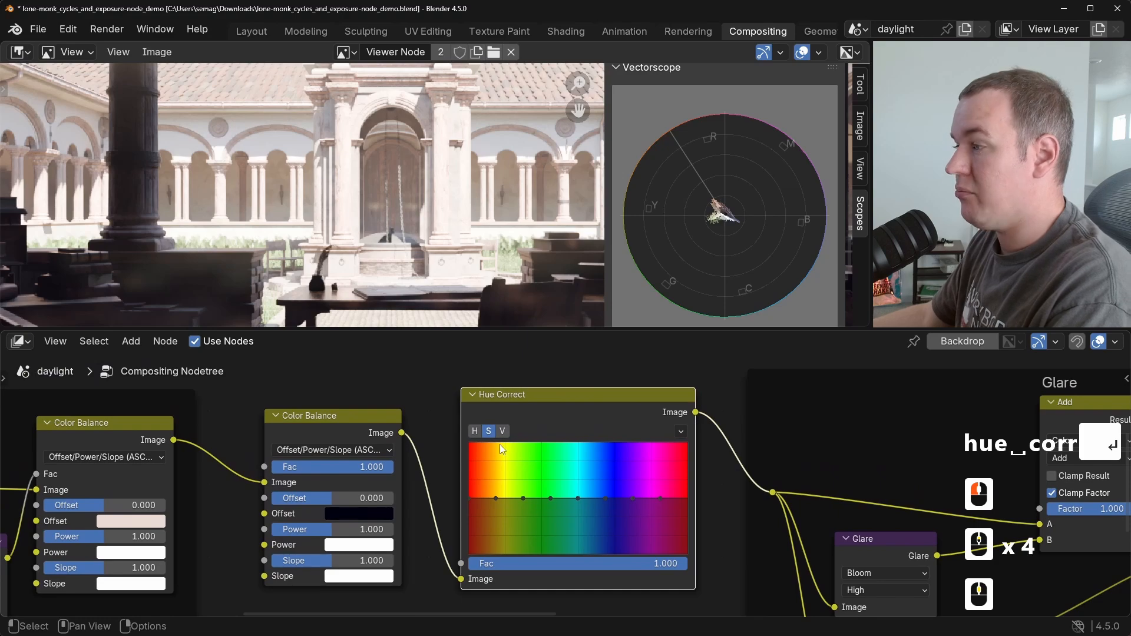
Lower the yellow-green and green points of the Hue Correct hue curve, the green one to about 0.40.
{"action": "scroll", "coordinate": [313, 210], "scroll_direction": "up", "scroll_amount": 2}
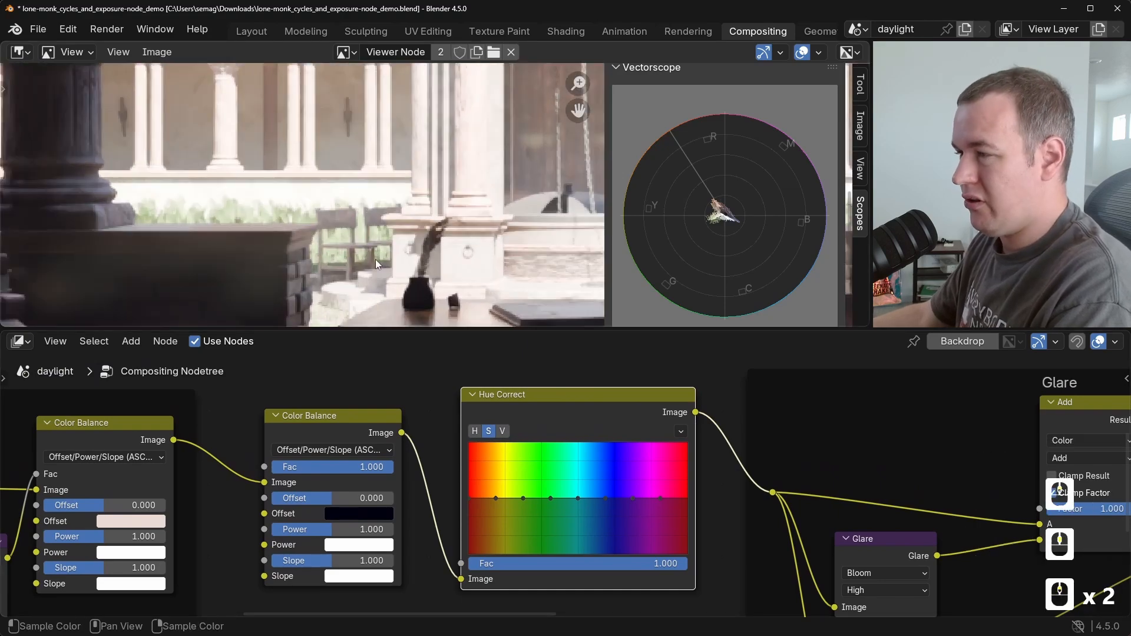
{"action": "left_click", "coordinate": [473, 432]}
{"action": "scroll", "coordinate": [364, 241], "scroll_direction": "down", "scroll_amount": 2}
{"action": "middle_click_drag", "start_coordinate": [364, 241], "coordinate": [447, 226]}
{"action": "scroll", "coordinate": [446, 226], "scroll_direction": "up", "scroll_amount": 1}
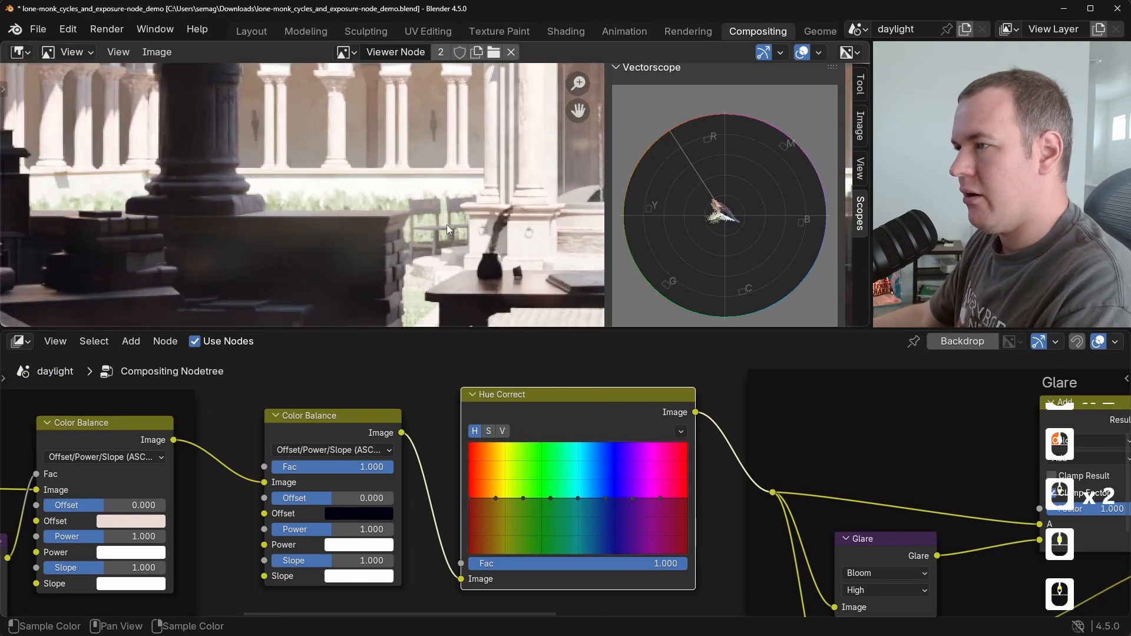
{"action": "scroll", "coordinate": [515, 505], "scroll_direction": "up", "scroll_amount": 2}
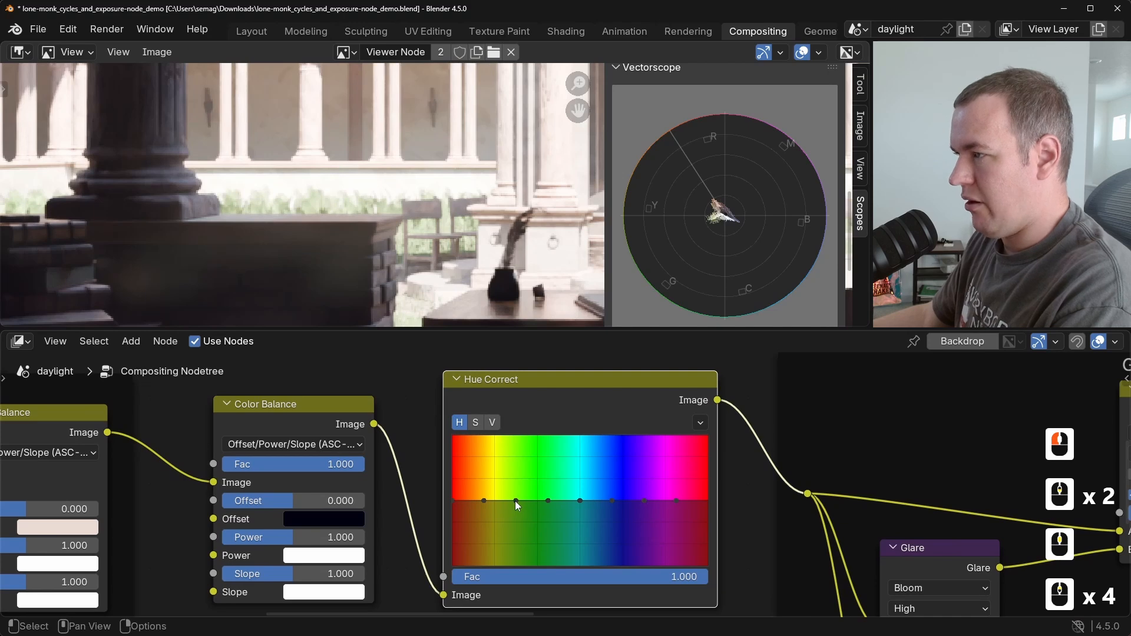
{"action": "left_click_drag", "start_coordinate": [515, 501], "coordinate": [548, 513]}
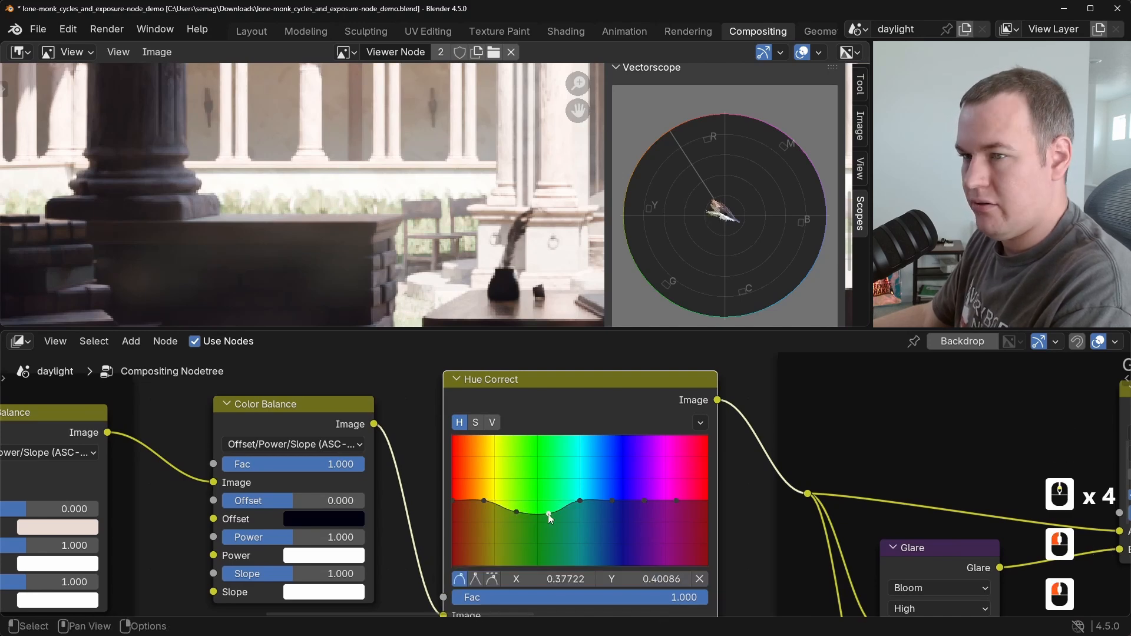
Raise the cyan and blue points of the Hue Correct saturation curve to strengthen the blue in the windows and sky.
{"action": "scroll", "coordinate": [406, 235], "scroll_direction": "down", "scroll_amount": 3}
{"action": "middle_click_drag", "start_coordinate": [407, 200], "coordinate": [398, 283]}
{"action": "middle_click_drag", "start_coordinate": [459, 236], "coordinate": [475, 297]}
{"action": "middle_click_drag", "start_coordinate": [469, 259], "coordinate": [392, 230]}
{"action": "left_click", "coordinate": [477, 422]}
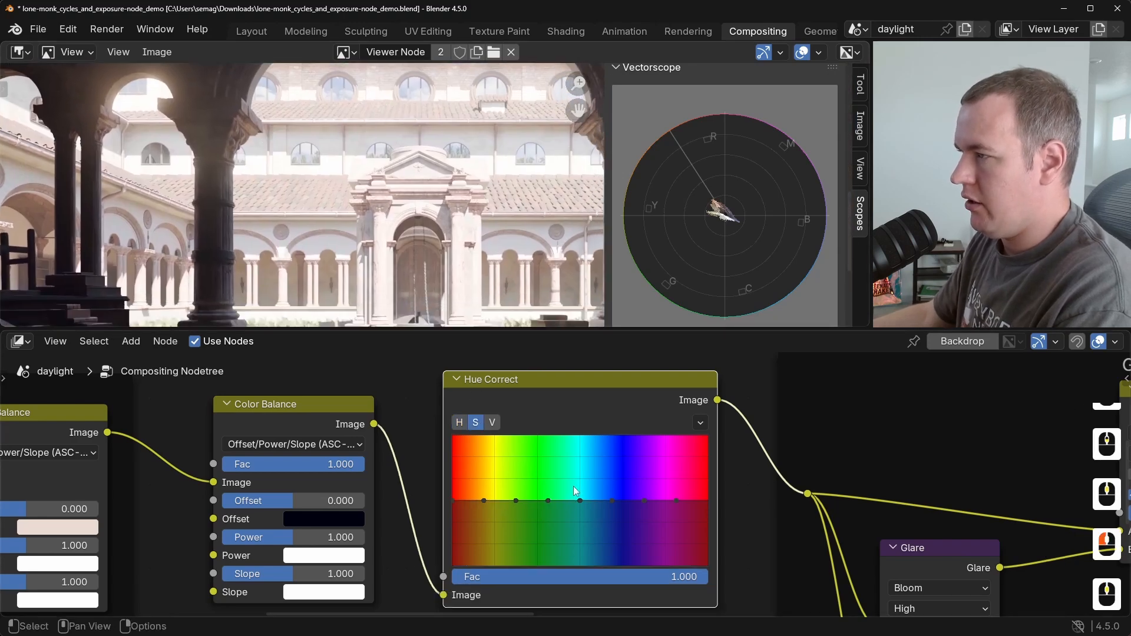
{"action": "scroll", "coordinate": [530, 147], "scroll_direction": "up", "scroll_amount": 2}
{"action": "left_click_drag", "start_coordinate": [580, 501], "coordinate": [583, 466]}
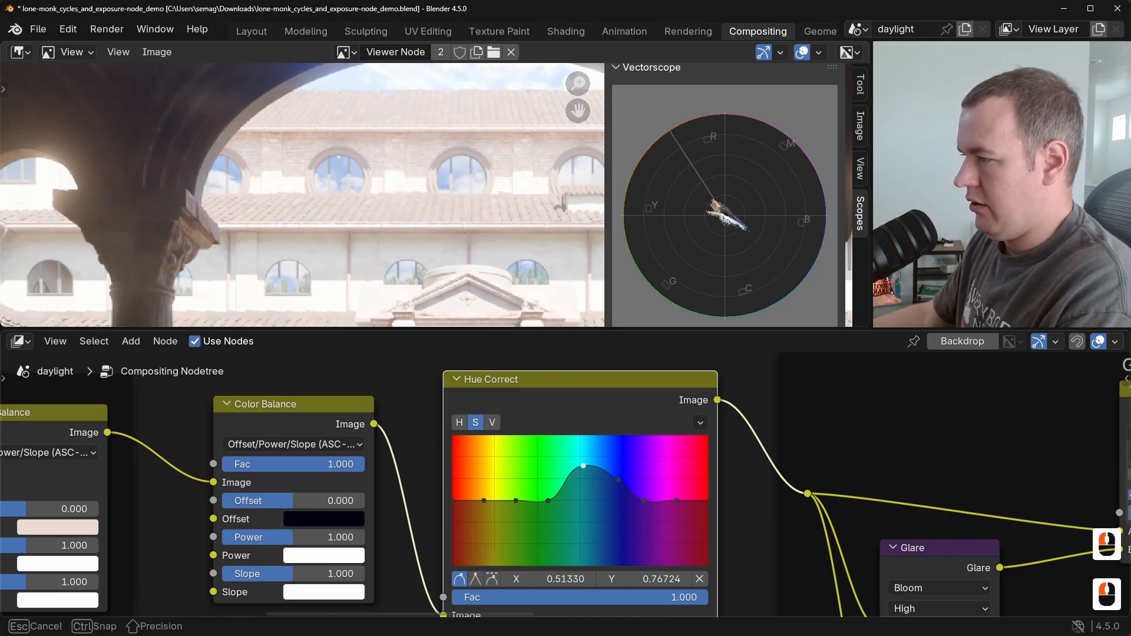
Try raising the red end of the Hue Correct saturation curve to 1.0.
{"action": "middle_click_drag", "start_coordinate": [505, 472], "coordinate": [564, 475]}
{"action": "left_click_drag", "start_coordinate": [513, 503], "coordinate": [512, 437]}
{"action": "scroll", "coordinate": [459, 212], "scroll_direction": "down", "scroll_amount": 3}
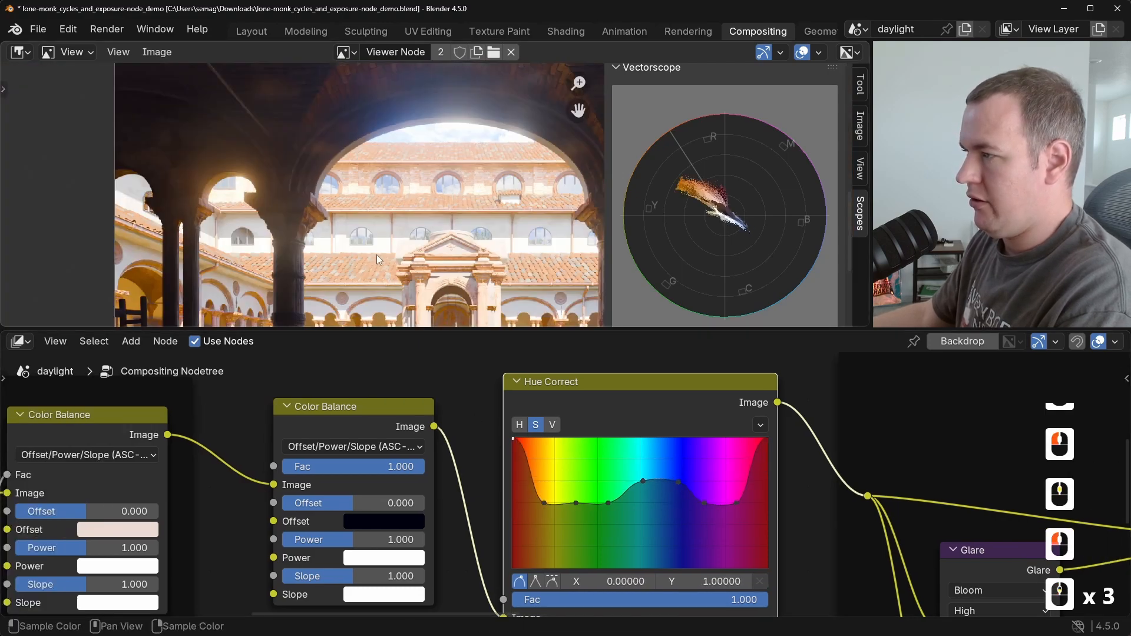
{"action": "middle_click_drag", "start_coordinate": [395, 244], "coordinate": [342, 106]}
{"action": "scroll", "coordinate": [419, 135], "scroll_direction": "up", "scroll_amount": 5}
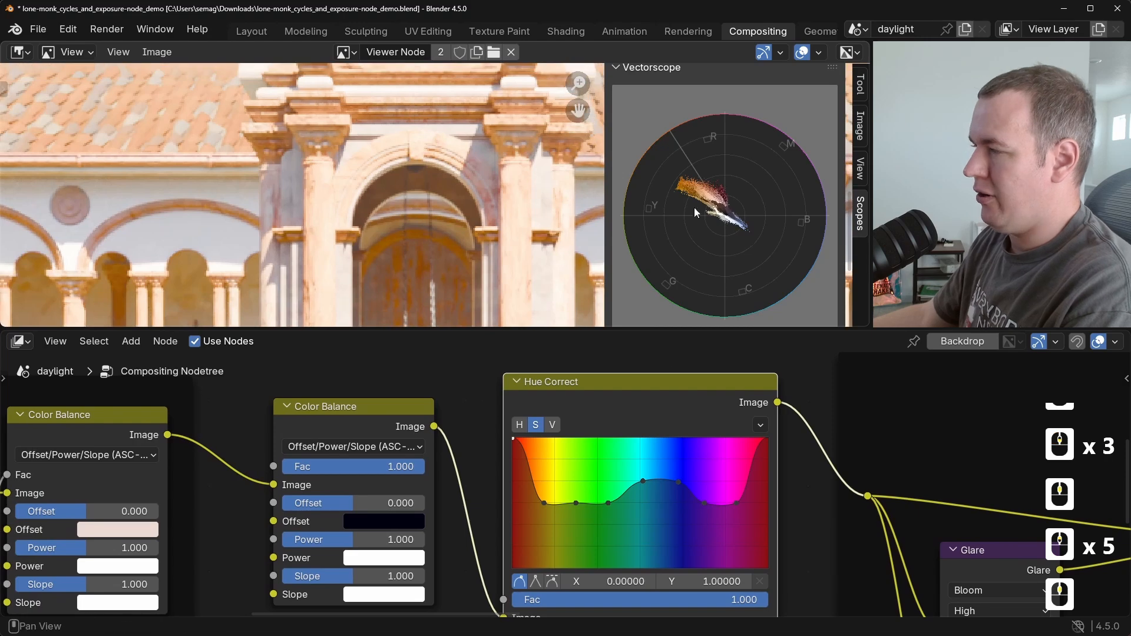
Set the red end of the Hue Correct saturation curve to about 0.776 and slightly raise the neighbouring orange-yellow point.
{"action": "mouse_move", "coordinate": [512, 443]}
{"action": "left_mouse_down"}
{"action": "mouse_move", "coordinate": [513, 485]}
{"action": "mouse_move", "coordinate": [510, 428]}
{"action": "left_mouse_up"}
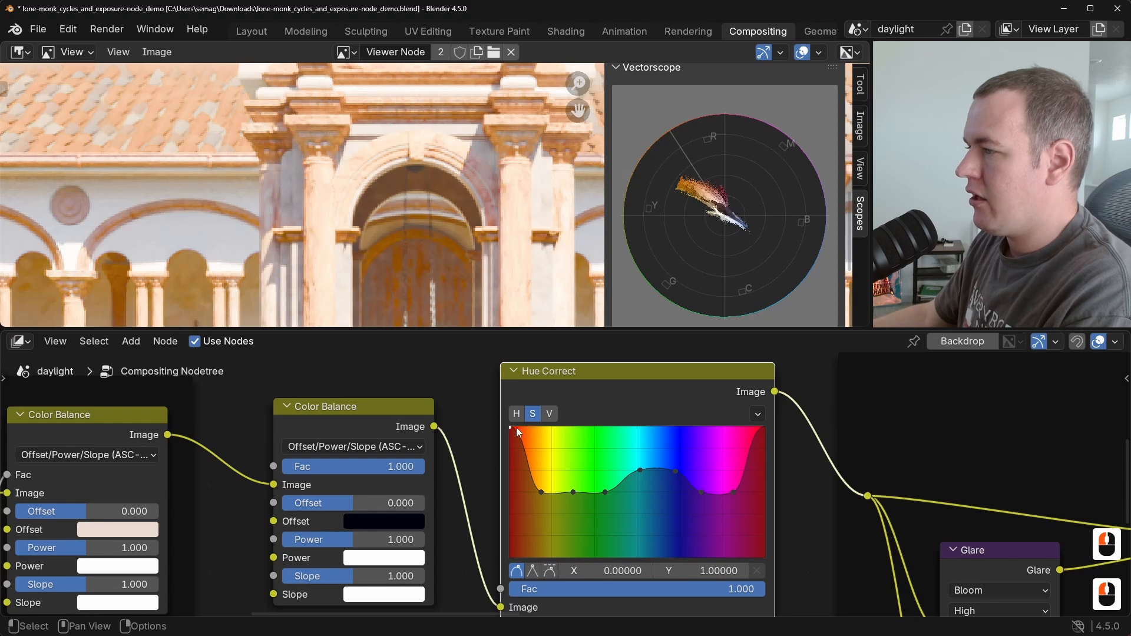
{"action": "left_click_drag", "start_coordinate": [511, 428], "coordinate": [510, 456]}
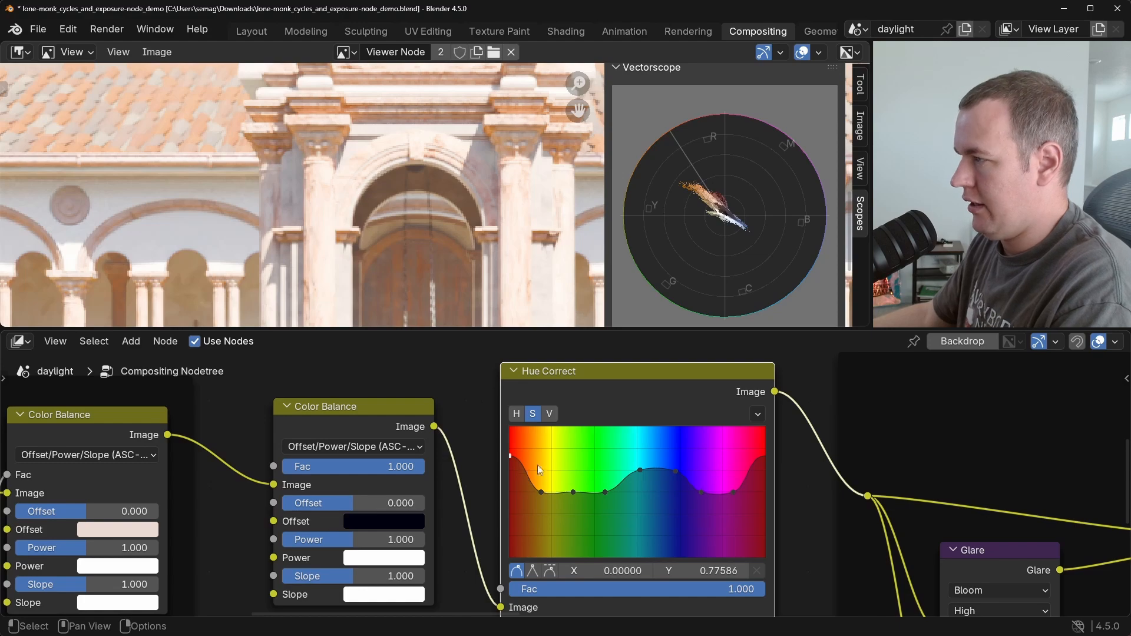
{"action": "left_click_drag", "start_coordinate": [521, 457], "coordinate": [540, 479]}
Unmute the Lens Distortion node and the final Add node in the Noise or Grain frame.
{"action": "scroll", "coordinate": [406, 257], "scroll_direction": "down", "scroll_amount": 4}
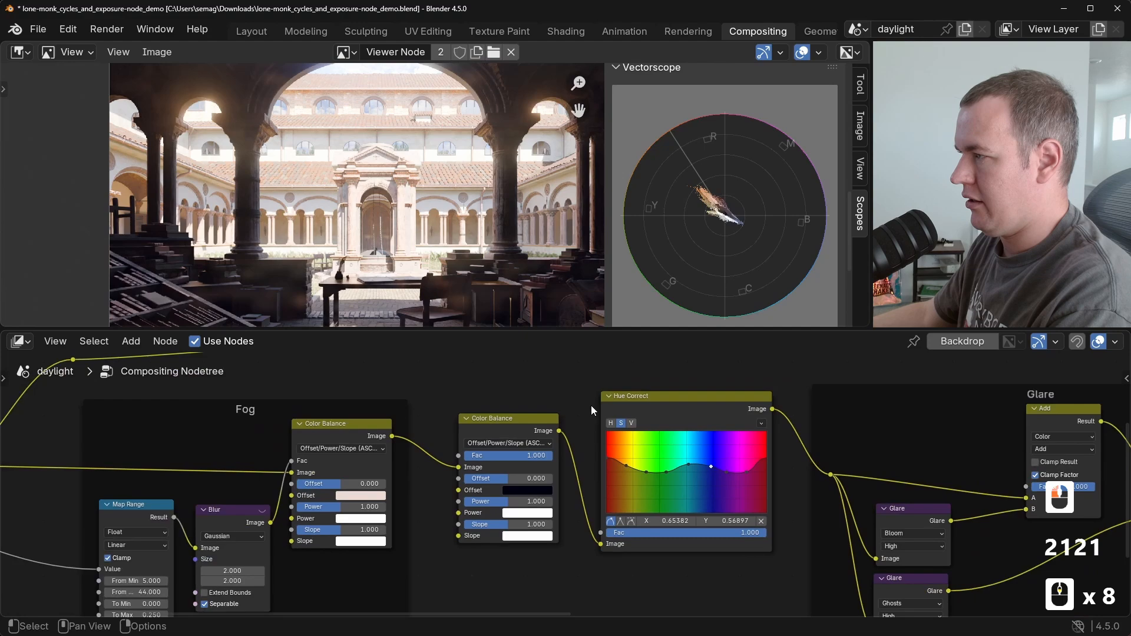
{"action": "scroll", "coordinate": [591, 406], "scroll_direction": "down", "scroll_amount": 2}
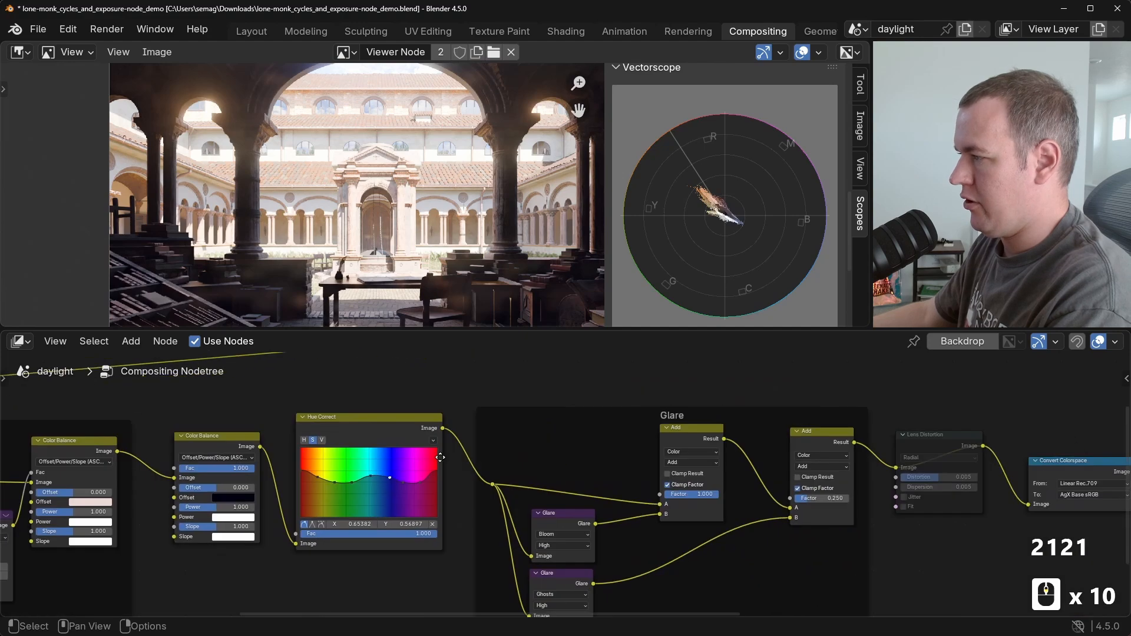
{"action": "scroll", "coordinate": [613, 424], "scroll_direction": "down", "scroll_amount": 4, "text": "ctrl"}
{"action": "key", "text": "m"}
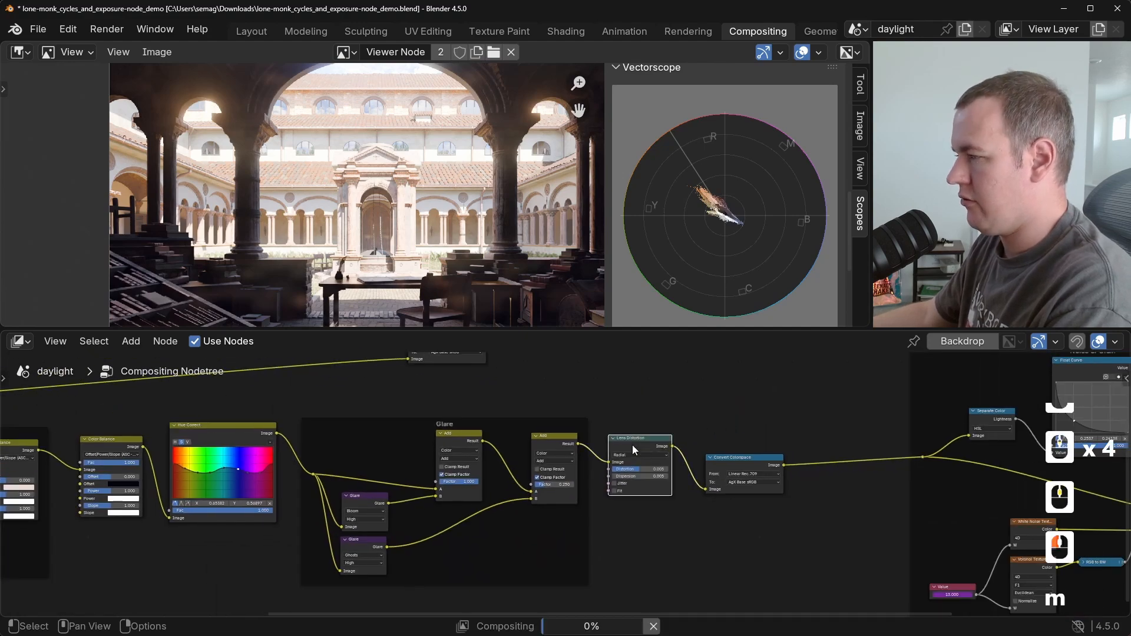
{"action": "middle_click_drag", "start_coordinate": [780, 452], "coordinate": [297, 461]}
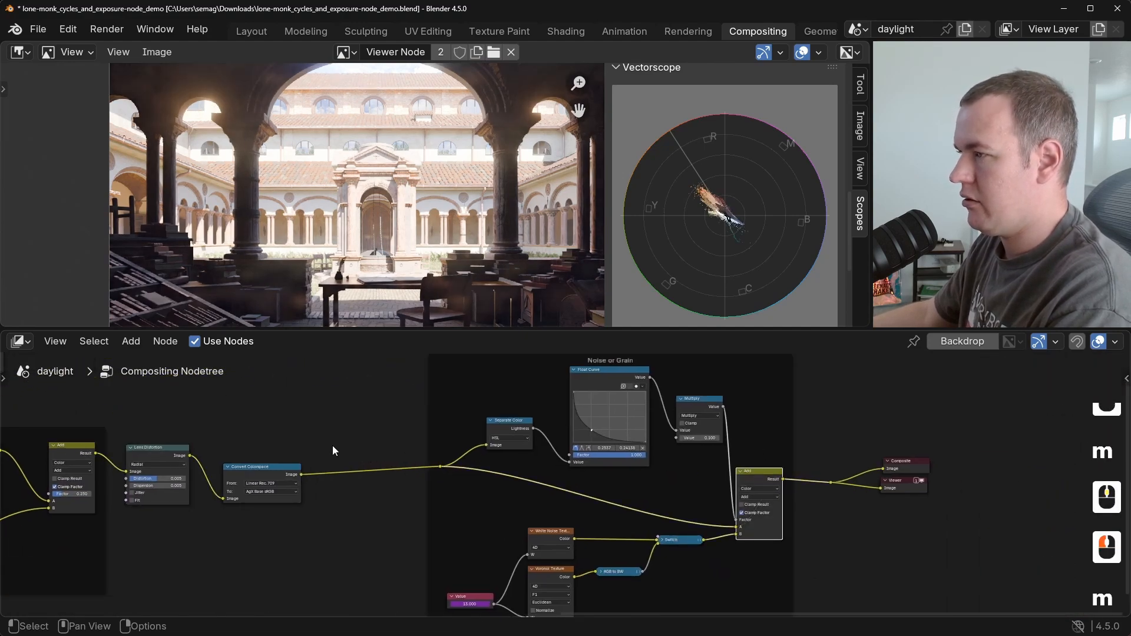
Move the Noise or Grain frame with the Composite and Viewer nodes along X, making room after Convert Colorspace.
{"action": "scroll", "coordinate": [331, 449], "scroll_direction": "down", "scroll_amount": 3}
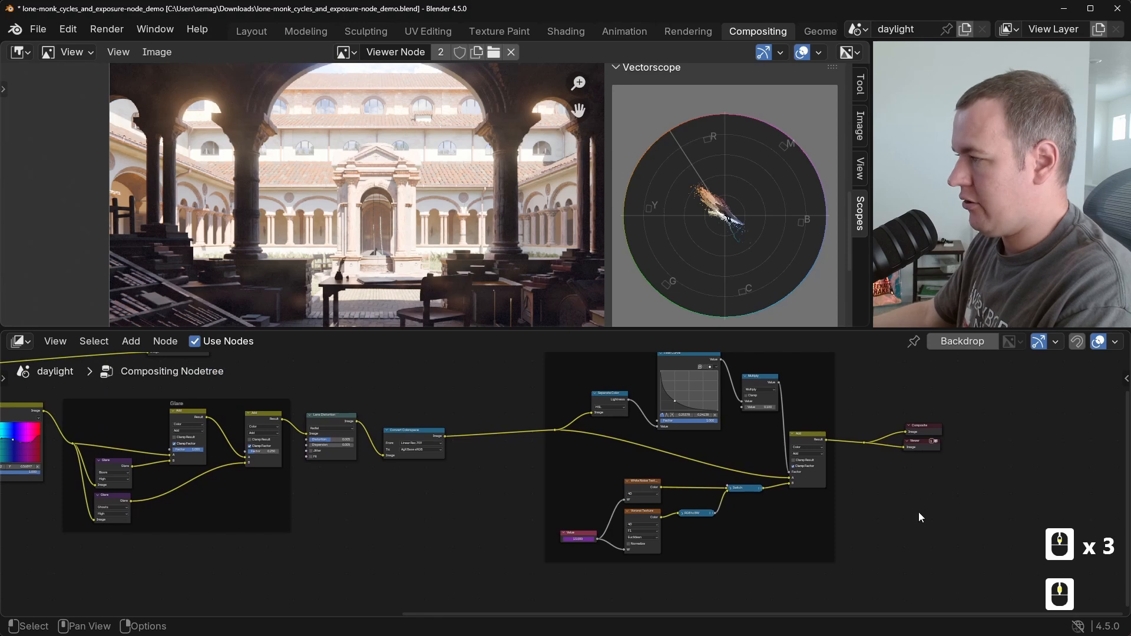
{"action": "scroll", "coordinate": [913, 524], "scroll_direction": "down", "scroll_amount": 2}
{"action": "left_click_drag", "start_coordinate": [923, 564], "coordinate": [652, 439]}
{"action": "key", "text": "g"}
{"action": "key", "text": "x"}
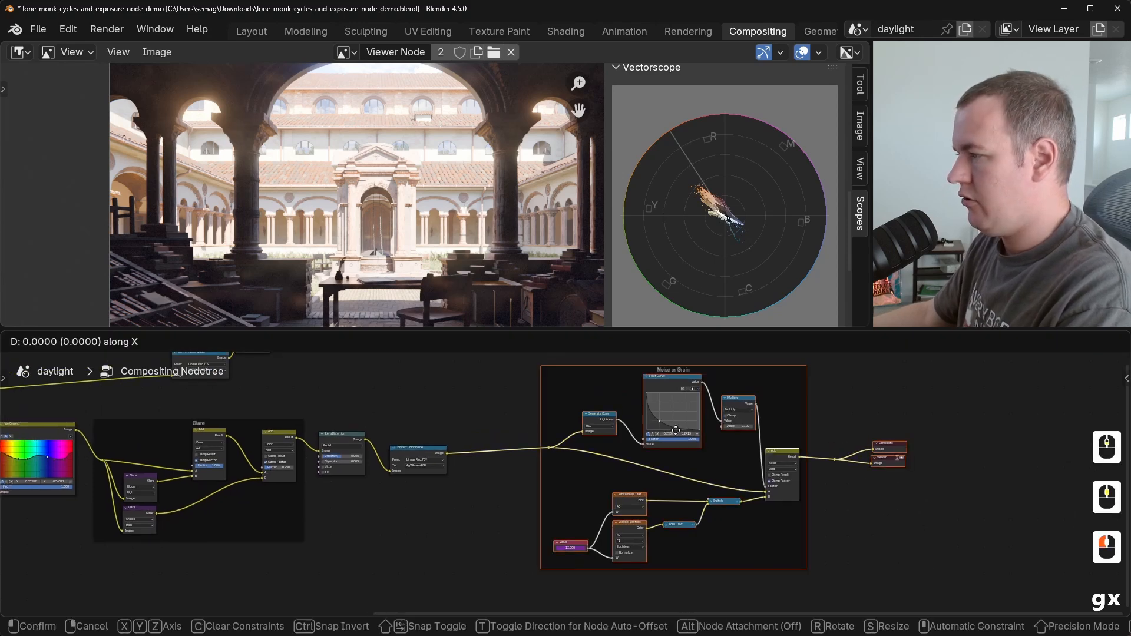
{"action": "left_click", "coordinate": [874, 437]}
{"action": "left_click", "coordinate": [591, 480]}
Add an Image Coordinates node fed by the Convert Colorspace image and preview its Normalized output in a Viewer.
{"action": "scroll", "coordinate": [656, 512], "scroll_direction": "up", "scroll_amount": 5}
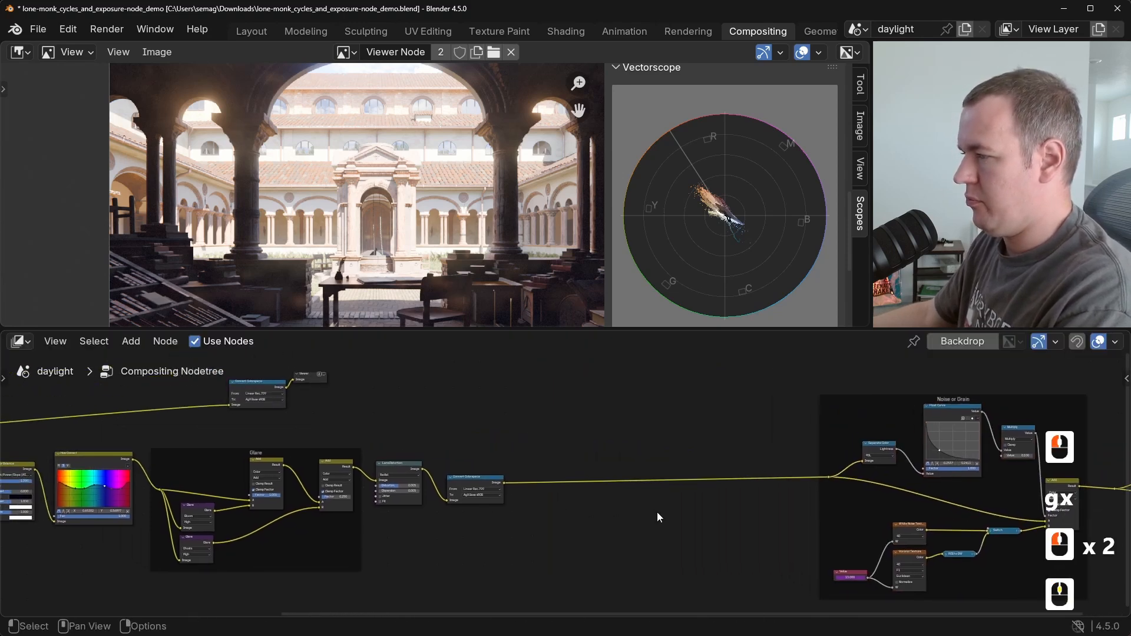
{"action": "scroll", "coordinate": [720, 492], "scroll_direction": "up", "scroll_amount": 1}
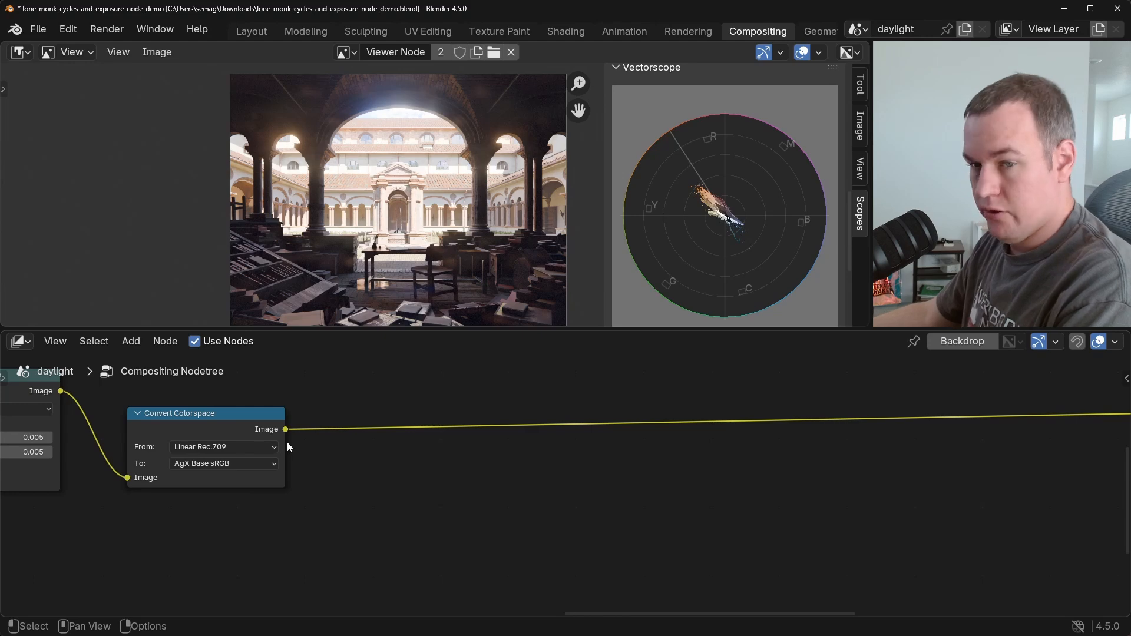
{"action": "left_click_drag", "start_coordinate": [286, 429], "coordinate": [477, 430]}
{"action": "type", "text": "coord"}
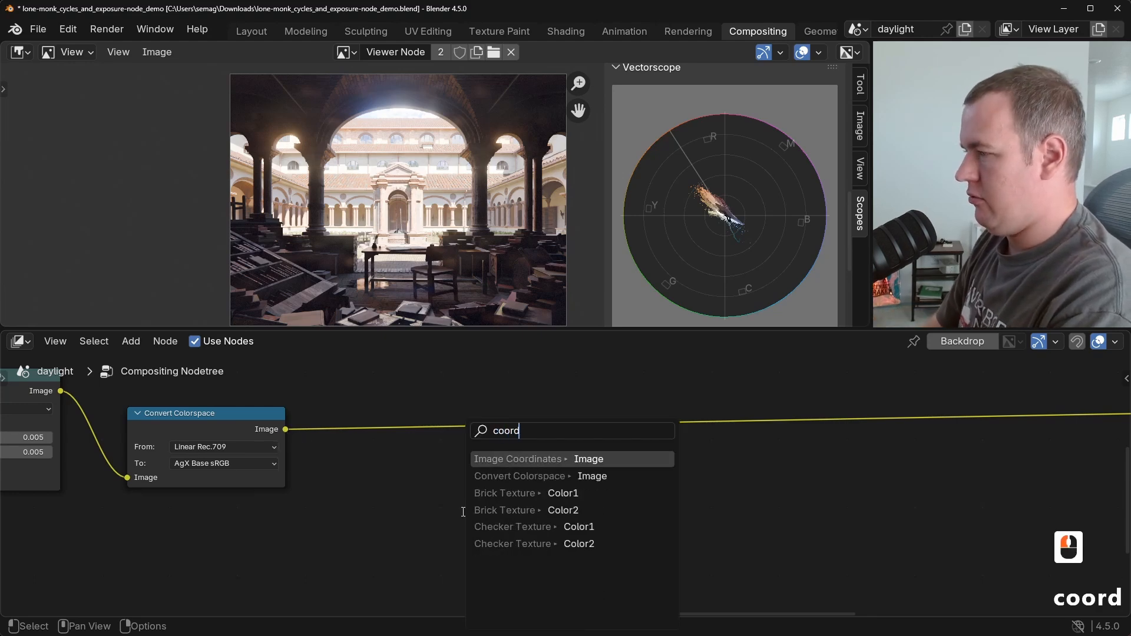
{"action": "key", "text": "Return"}
{"action": "left_click", "coordinate": [411, 493]}
{"action": "left_click", "coordinate": [439, 501], "text": "ctrl+shift"}
Move the new Viewer node farther from Image Coordinates to leave space for nodes between them.
{"action": "scroll", "coordinate": [487, 439], "scroll_direction": "up", "scroll_amount": 4}
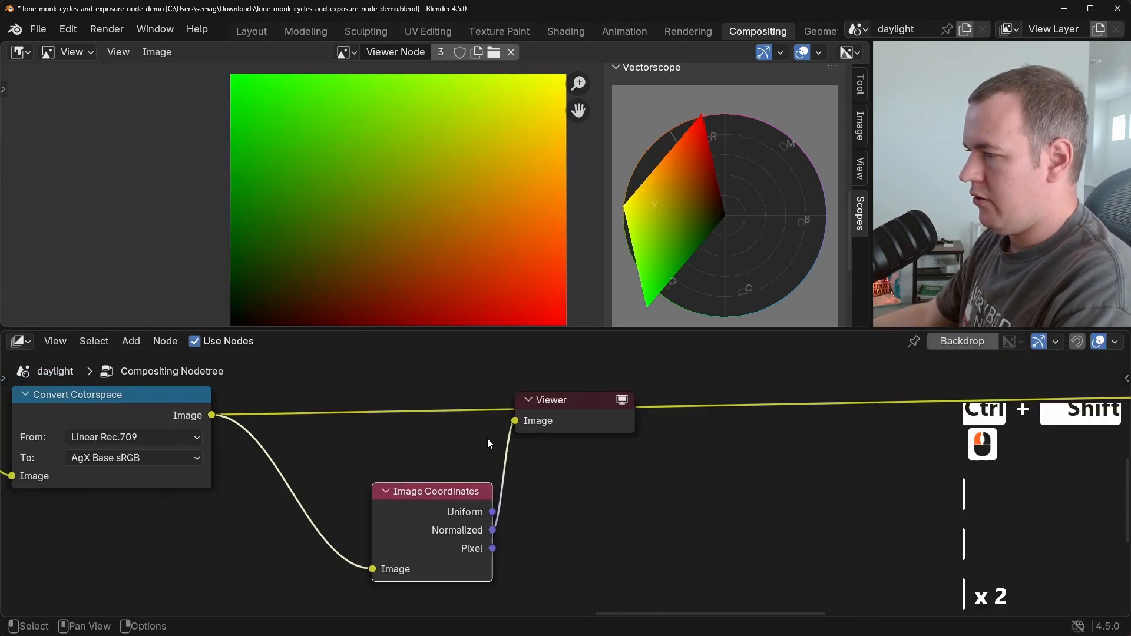
{"action": "left_click", "coordinate": [571, 408]}
{"action": "key", "text": "g"}
{"action": "left_click", "coordinate": [772, 526]}
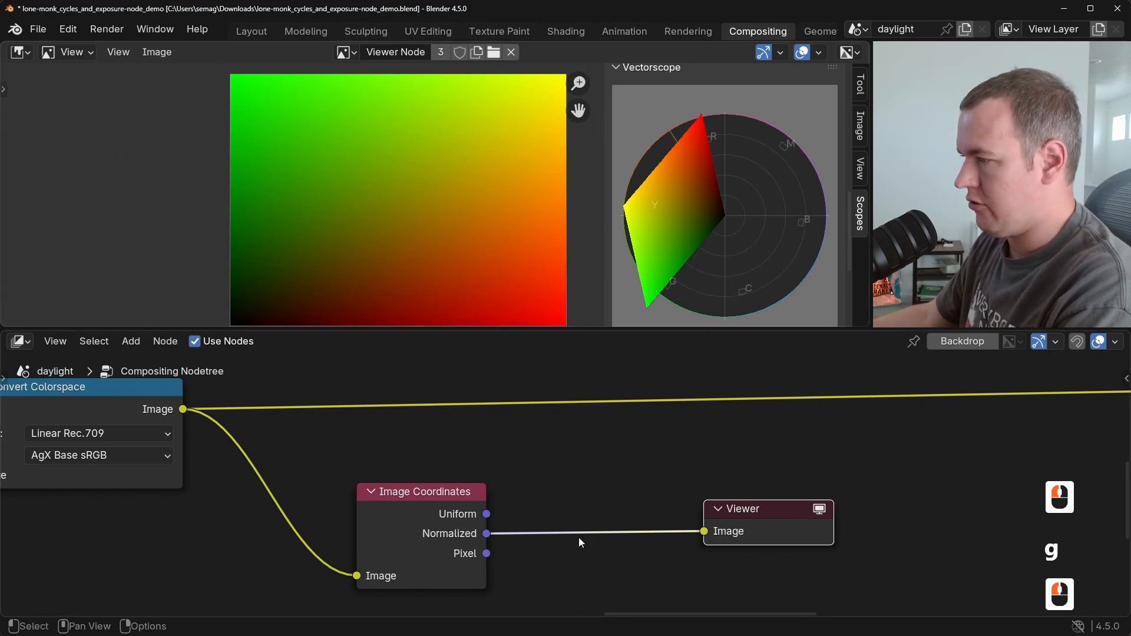
{"action": "middle_click_drag", "start_coordinate": [571, 542], "coordinate": [480, 536]}
{"action": "left_click", "coordinate": [673, 503]}
{"action": "key", "text": "g"}
{"action": "left_click", "coordinate": [947, 506]}
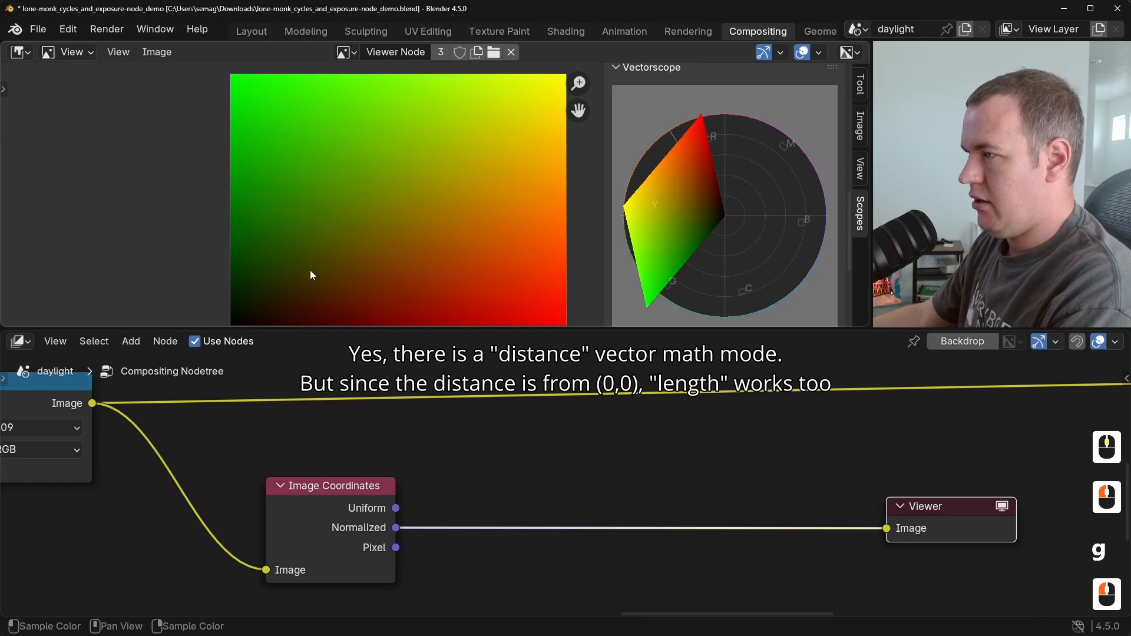
Insert a Vector Math node set to Length between the Normalized output and the Viewer.
{"action": "left_click_drag", "start_coordinate": [396, 527], "coordinate": [547, 491]}
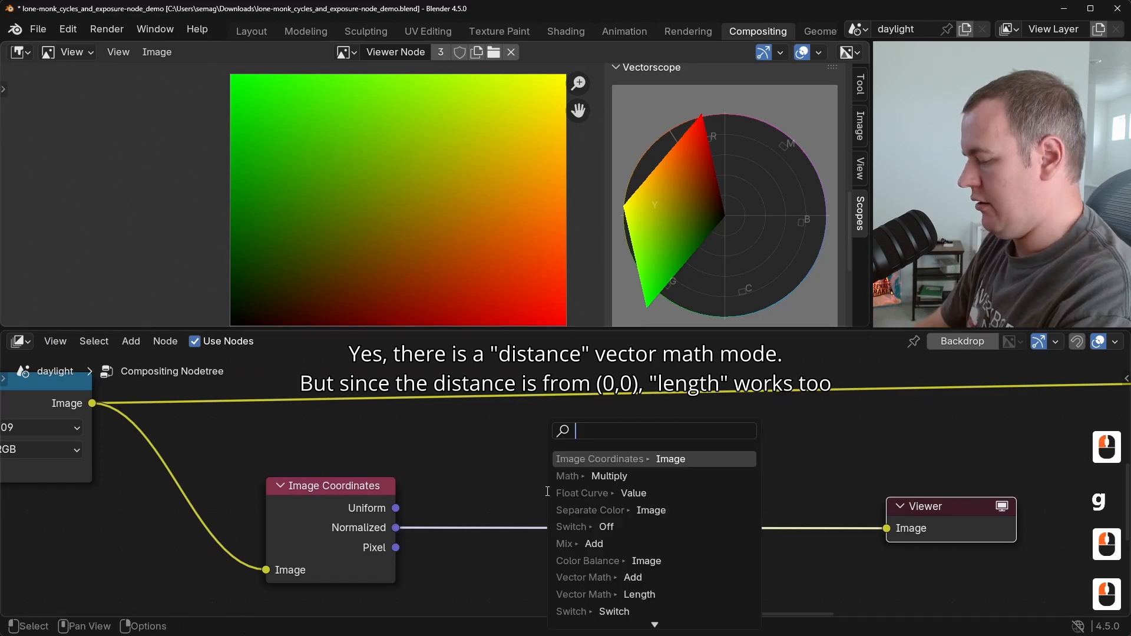
{"action": "type", "text": "length"}
{"action": "key", "text": "Return"}
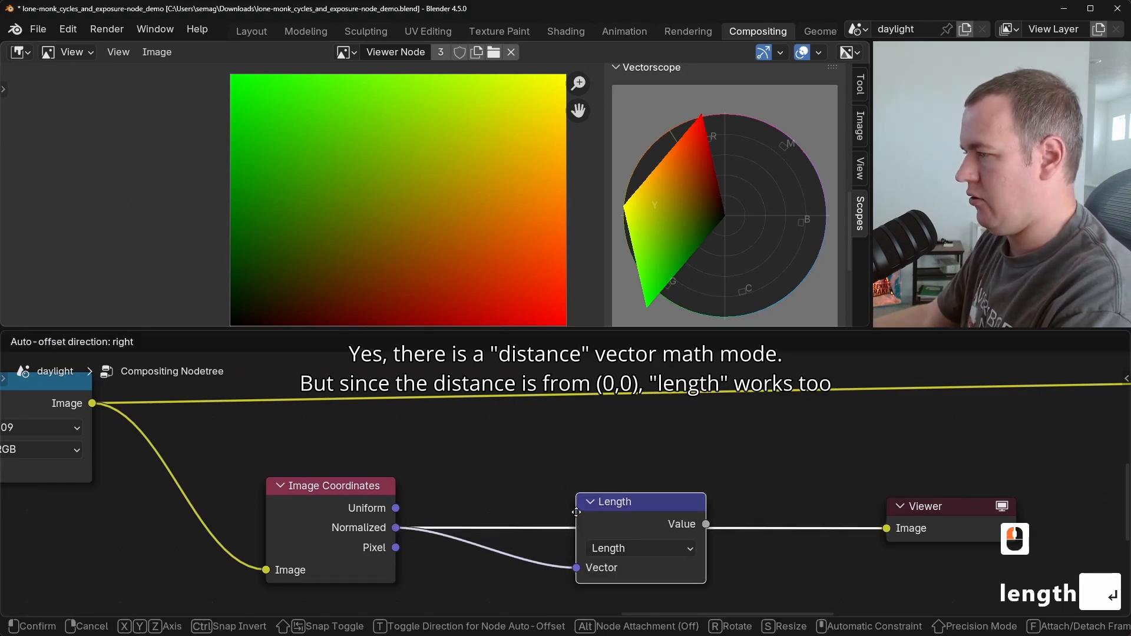
{"action": "left_click", "coordinate": [576, 512]}
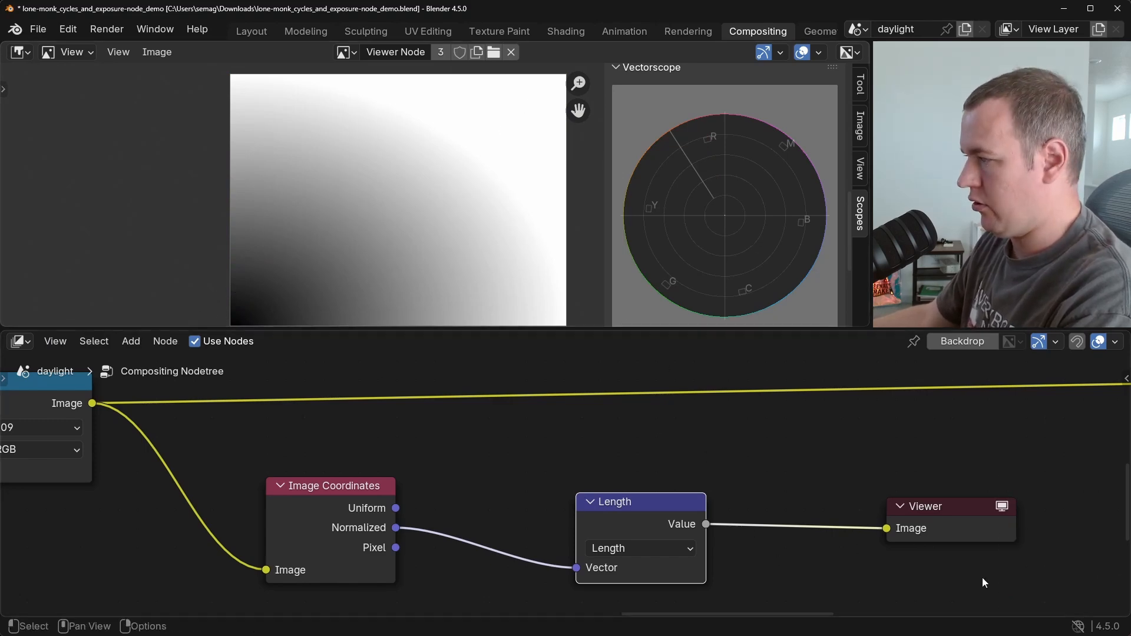
Insert a Vector Math Add node between the Normalized output and Length, with its X and Y values set to 0.5.
{"action": "left_click_drag", "start_coordinate": [396, 527], "coordinate": [530, 508]}
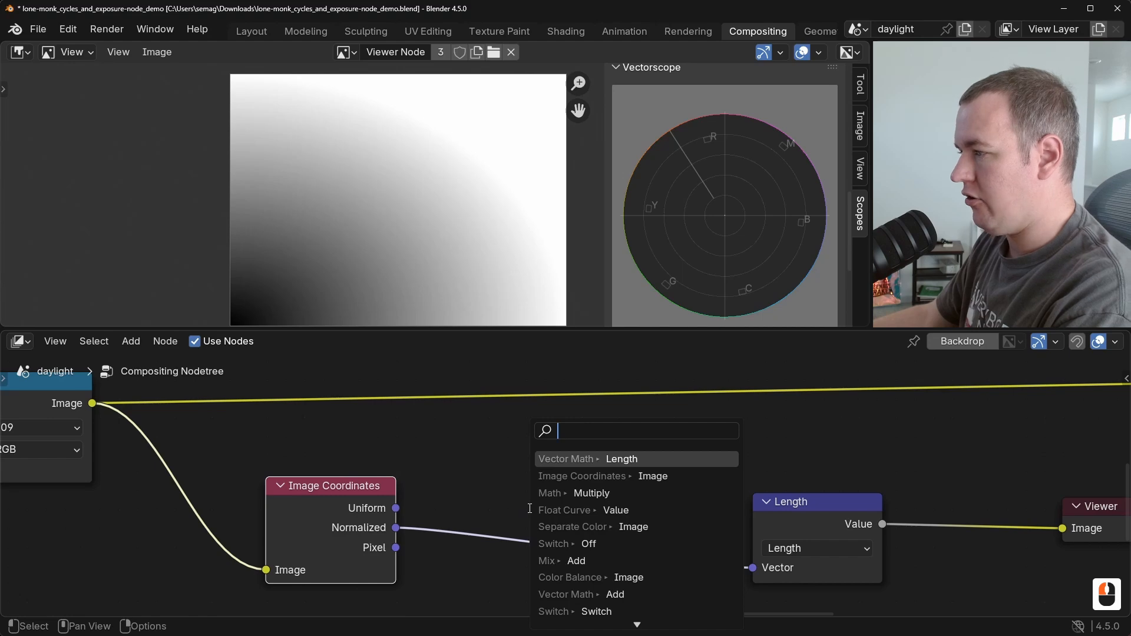
{"action": "type", "text": "add"}
{"action": "key", "text": "Return"}
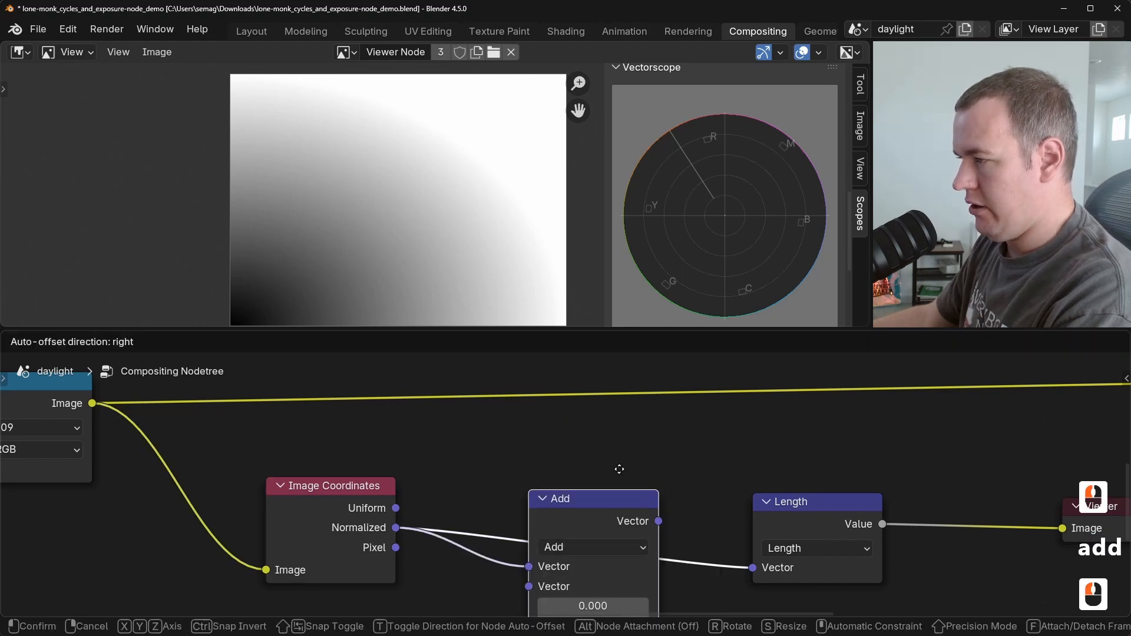
{"action": "left_click", "coordinate": [614, 446]}
{"action": "middle_click_drag", "start_coordinate": [661, 554], "coordinate": [666, 483]}
{"action": "left_click_drag", "start_coordinate": [603, 509], "coordinate": [603, 528]}
{"action": "type", "text": "0.5"}
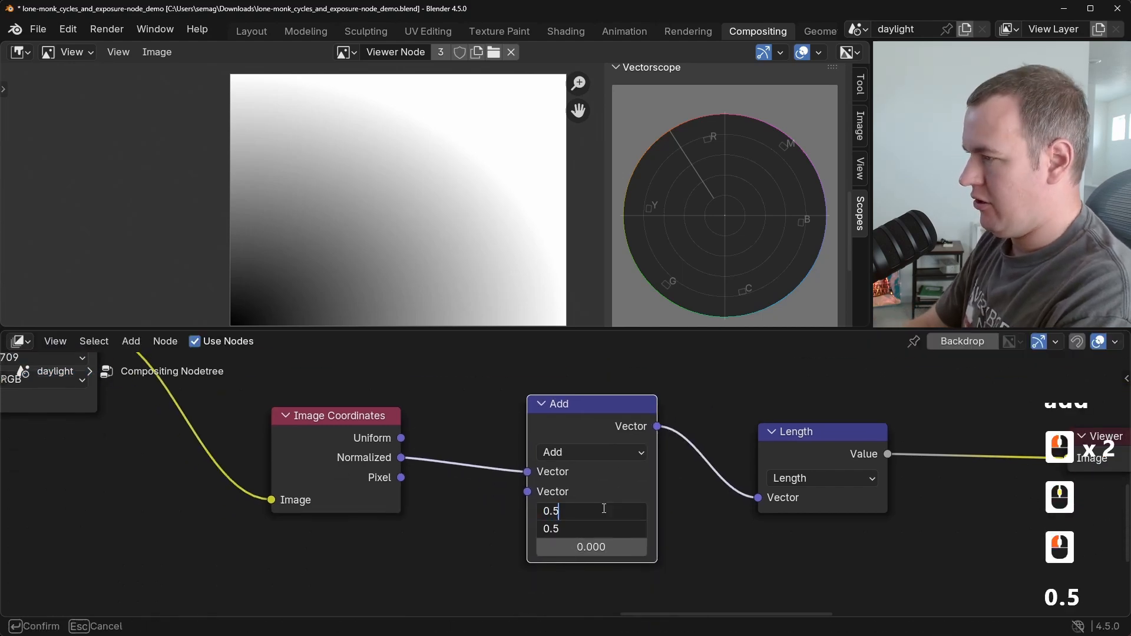
{"action": "key", "text": "Return"}
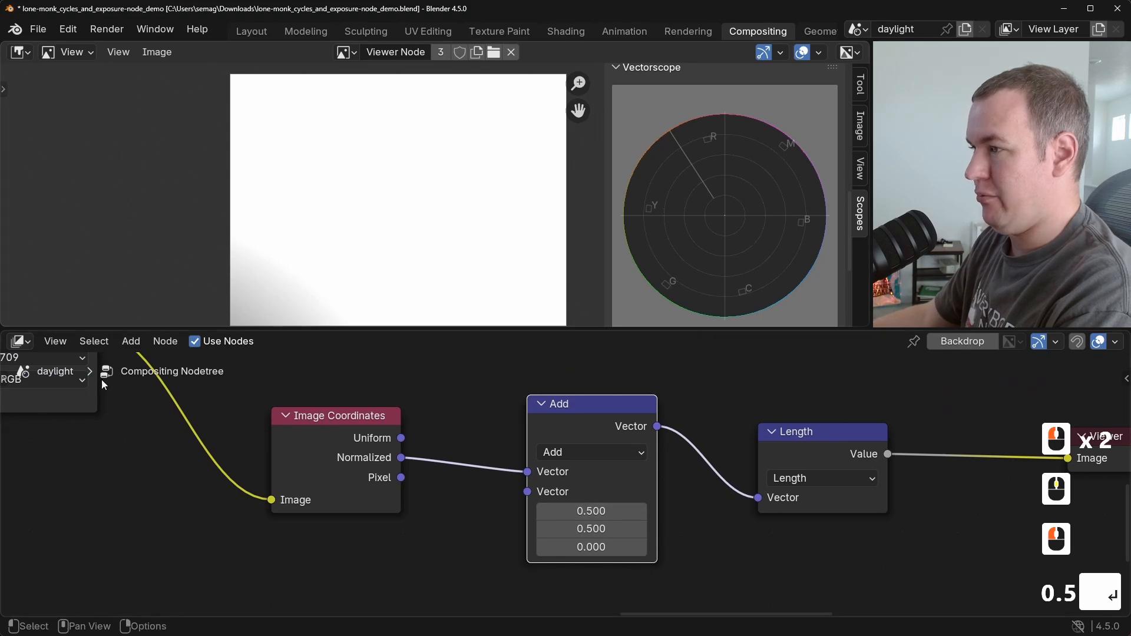
Set the Add node's X and Y values to -0.5 to center the gradient in the image.
{"action": "left_click_drag", "start_coordinate": [572, 529], "coordinate": [573, 512]}
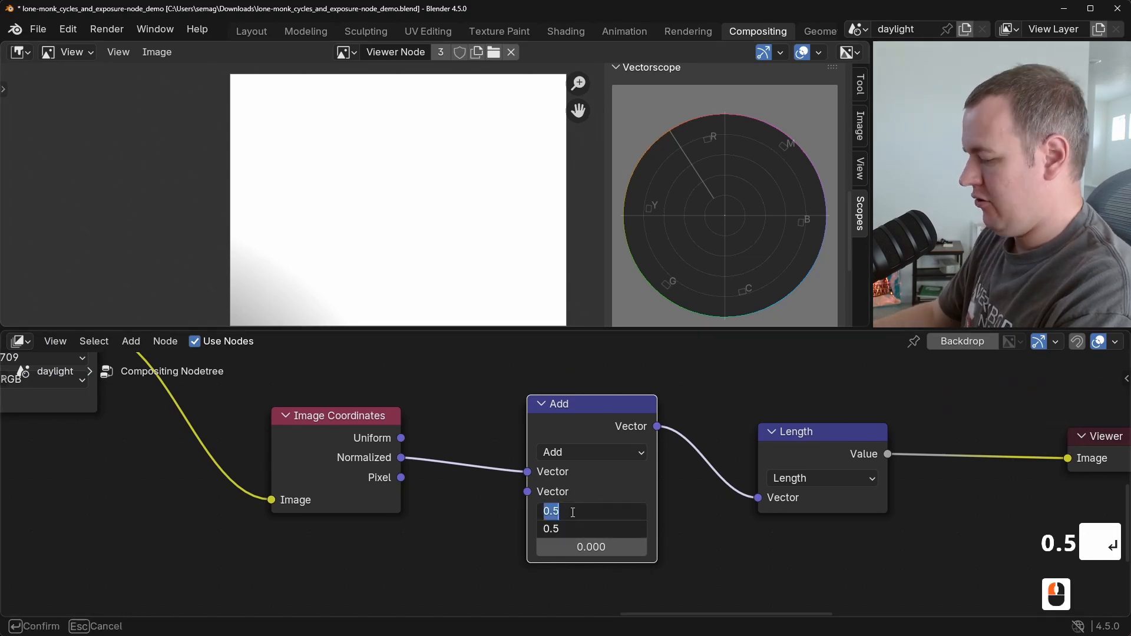
{"action": "type", "text": "-"}
{"action": "key", "text": "Return"}
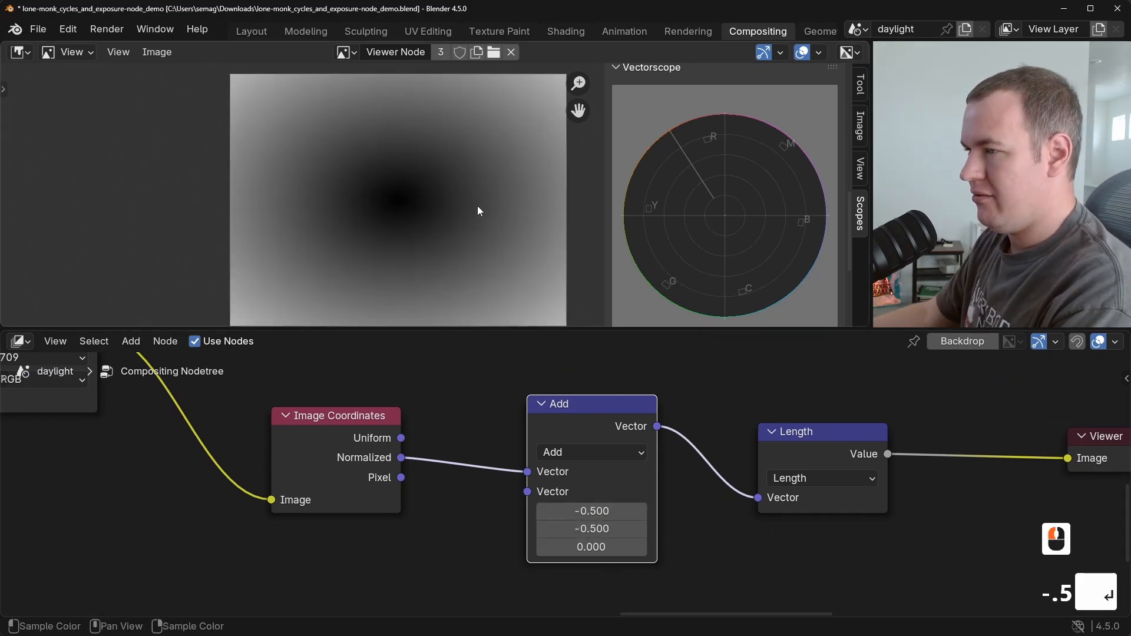
Move the Image Coordinates, Add and Length nodes together along X, below the main image link.
{"action": "scroll", "coordinate": [793, 499], "scroll_direction": "down", "scroll_amount": 5}
{"action": "scroll", "coordinate": [791, 496], "scroll_direction": "down", "scroll_amount": 3}
{"action": "left_click_drag", "start_coordinate": [720, 584], "coordinate": [349, 491]}
{"action": "key", "text": "g"}
{"action": "key", "text": "x"}
{"action": "left_click", "coordinate": [592, 532]}
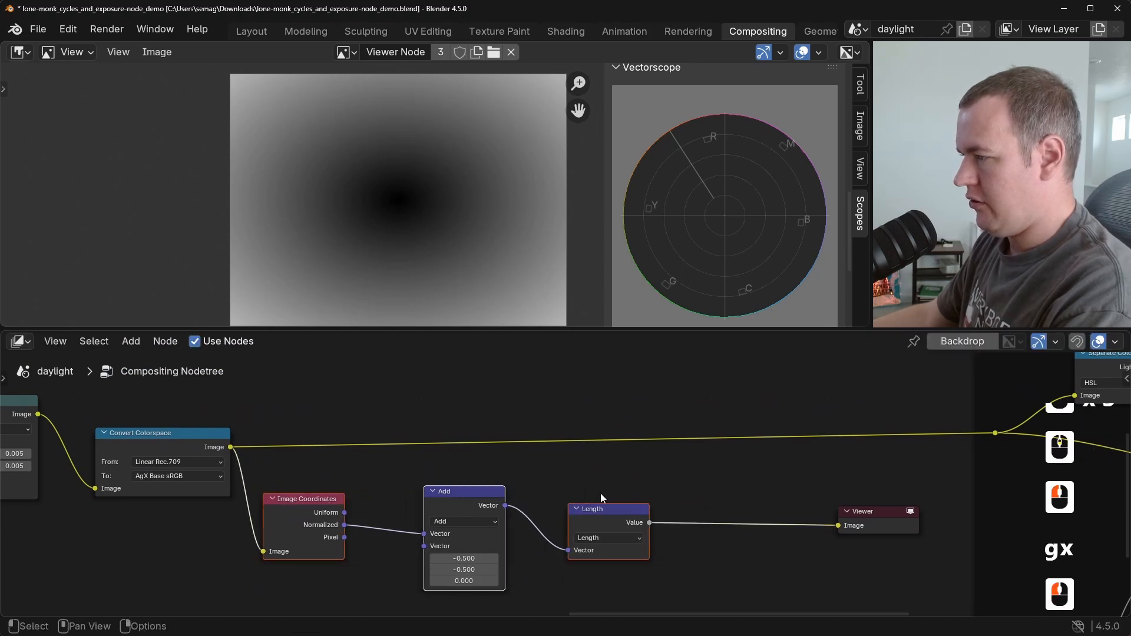
Insert a Color Balance node using Offset/Power/Slope (ASC-CDL) on the image link after Convert Colorspace.
{"action": "left_click_drag", "start_coordinate": [225, 448], "coordinate": [688, 392]}
{"action": "type", "text": "co"}
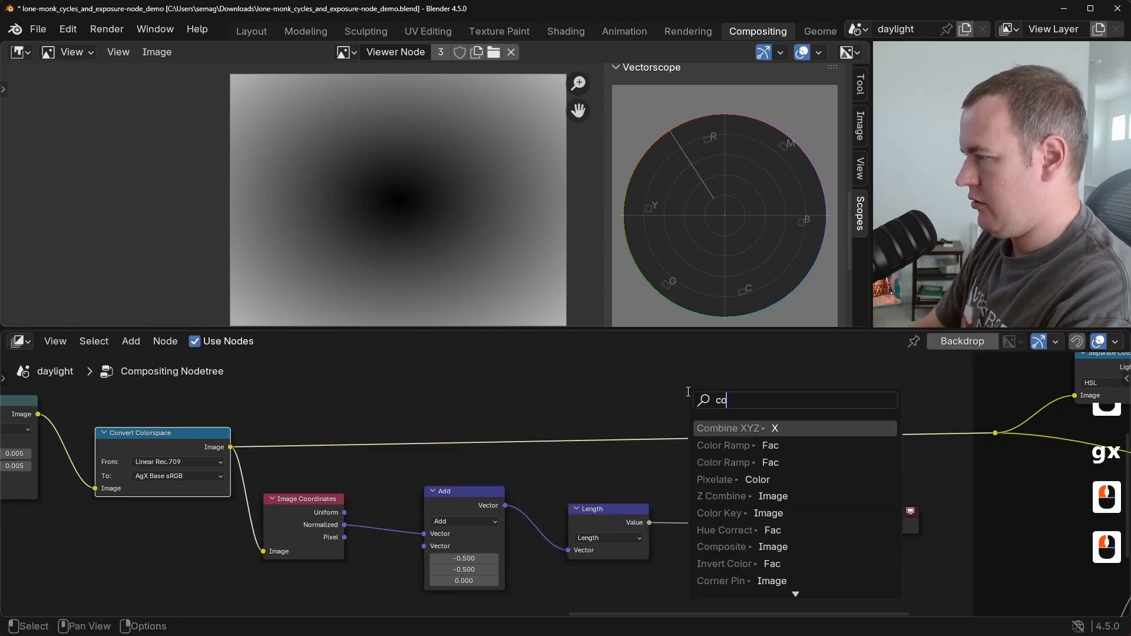
{"action": "type", "text": "lor bala"}
{"action": "key", "text": "Return"}
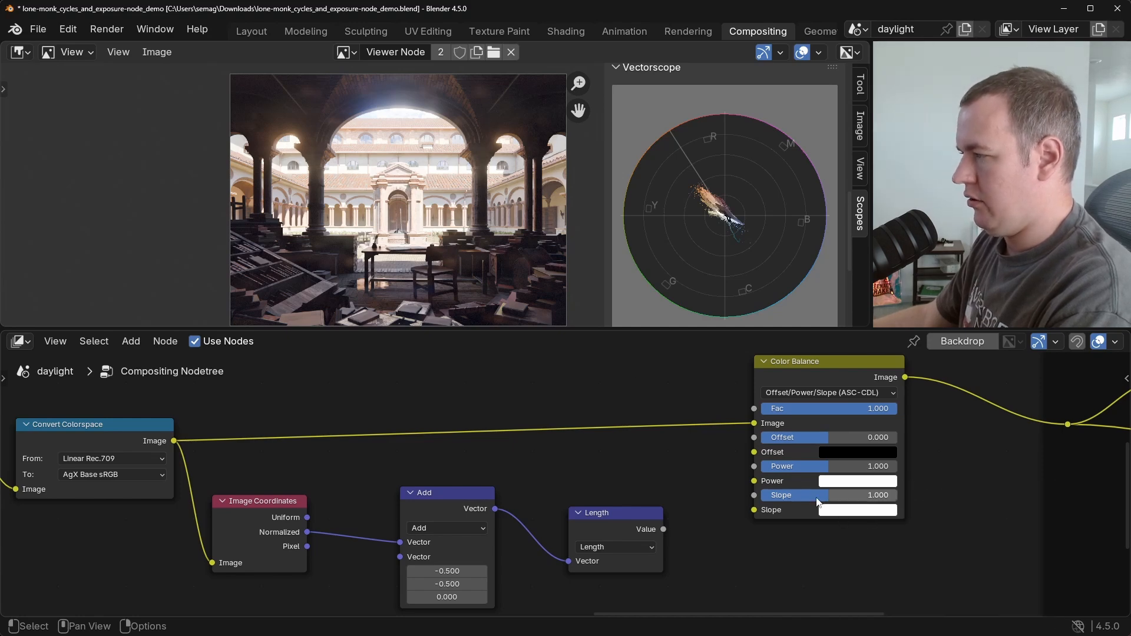
Set the Color Balance Slope to 0 and connect the Length value to its Fac input.
{"action": "left_click_drag", "start_coordinate": [817, 502], "coordinate": [761, 500]}
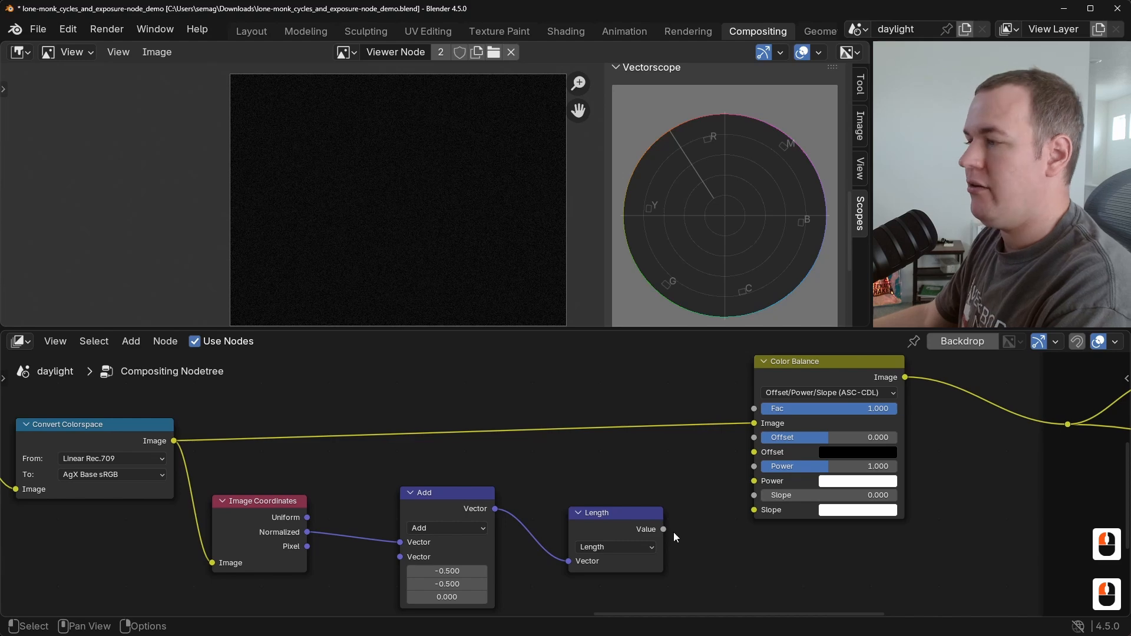
{"action": "left_click_drag", "start_coordinate": [664, 529], "coordinate": [756, 413]}
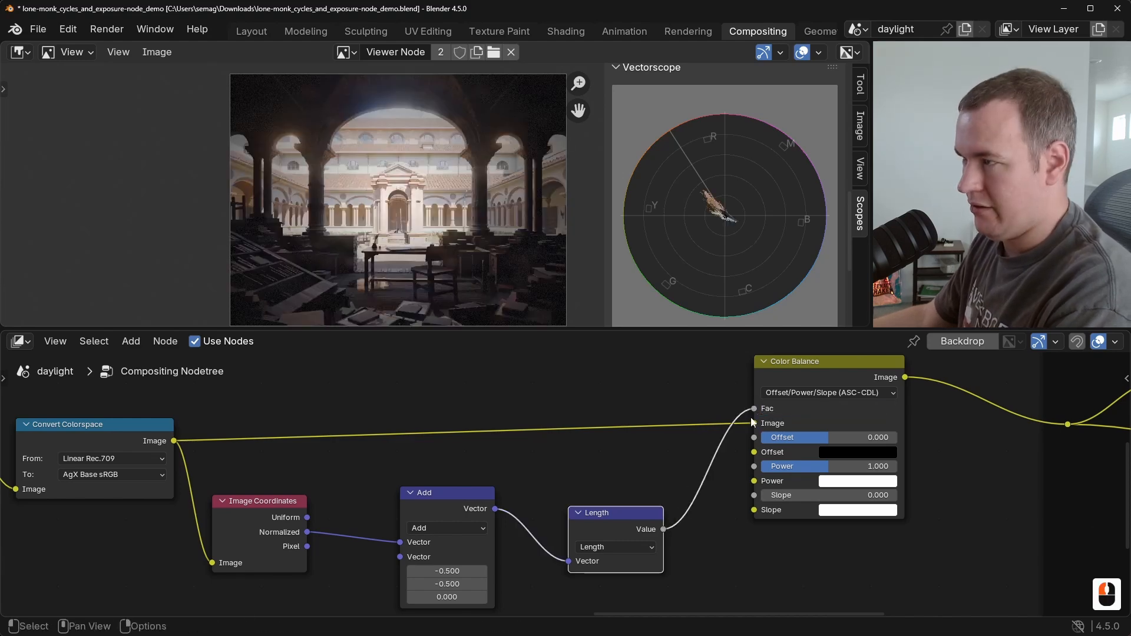
Move the Color Balance node, Noise or Grain frame and output nodes along X, making room after the Length node.
{"action": "scroll", "coordinate": [750, 417], "scroll_direction": "down", "scroll_amount": 13}
{"action": "left_click_drag", "start_coordinate": [984, 583], "coordinate": [494, 386]}
{"action": "key", "text": "g"}
{"action": "key", "text": "x"}
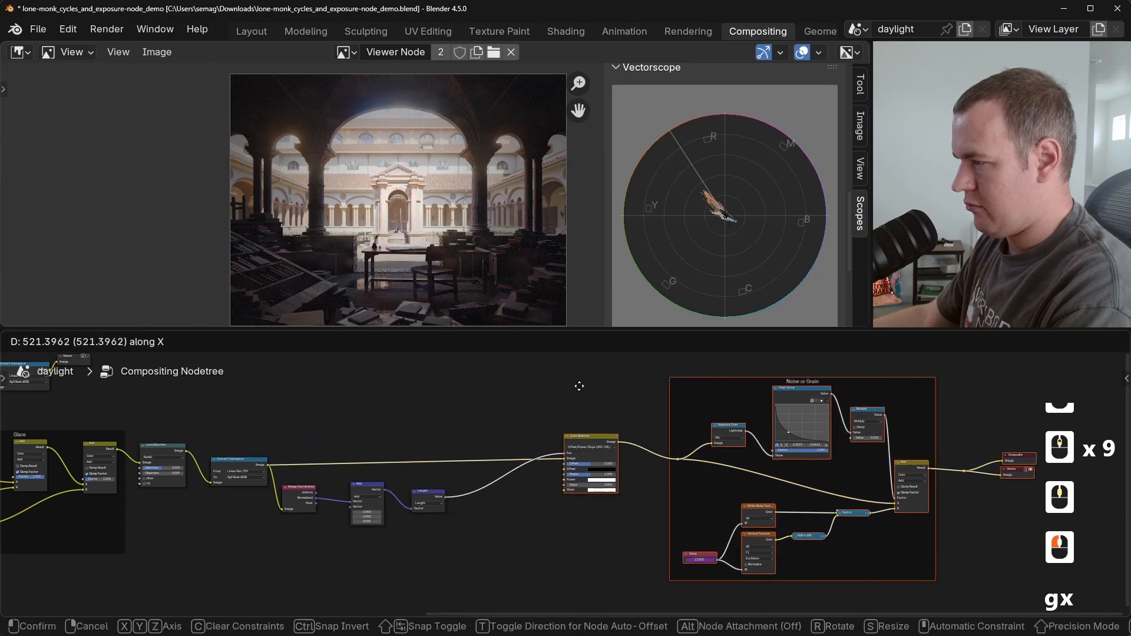
{"action": "left_click", "coordinate": [577, 387]}
Insert a Float Curve node between the Length value and the Color Balance Fac input.
{"action": "middle_click_drag", "start_coordinate": [490, 440], "coordinate": [637, 439]}
{"action": "scroll", "coordinate": [627, 479], "scroll_direction": "up", "scroll_amount": 6}
{"action": "scroll", "coordinate": [627, 478], "scroll_direction": "up", "scroll_amount": 4}
{"action": "middle_click_drag", "start_coordinate": [760, 492], "coordinate": [693, 491]}
{"action": "left_click", "coordinate": [683, 514]}
{"action": "scroll", "coordinate": [679, 521], "scroll_direction": "up", "scroll_amount": 4}
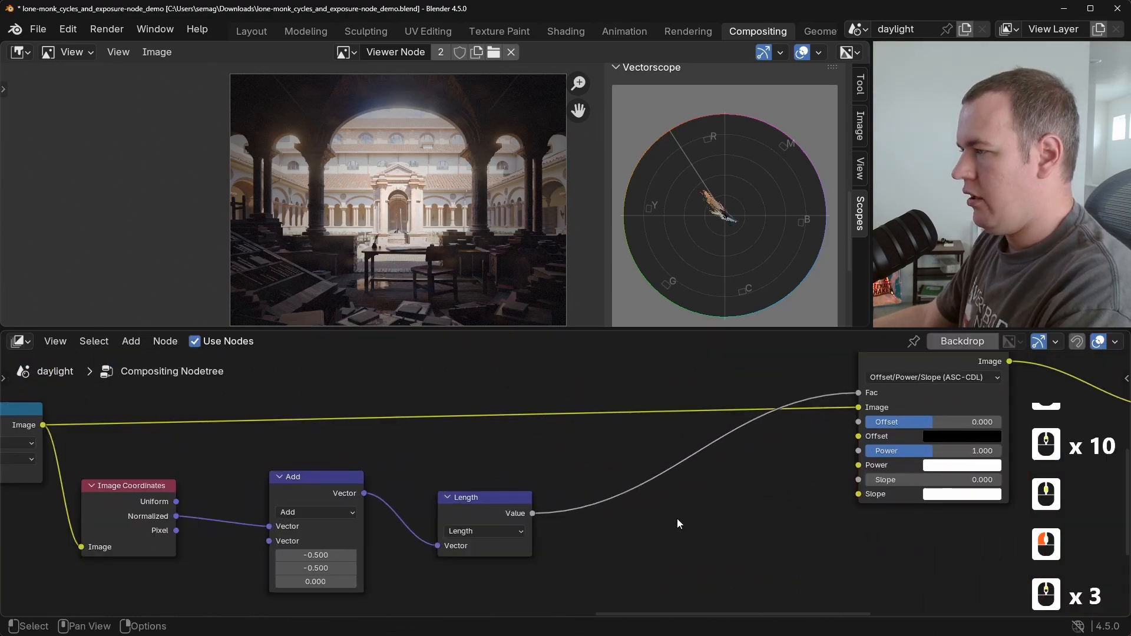
{"action": "left_click_drag", "start_coordinate": [531, 517], "coordinate": [616, 523]}
{"action": "type", "text": "float"}
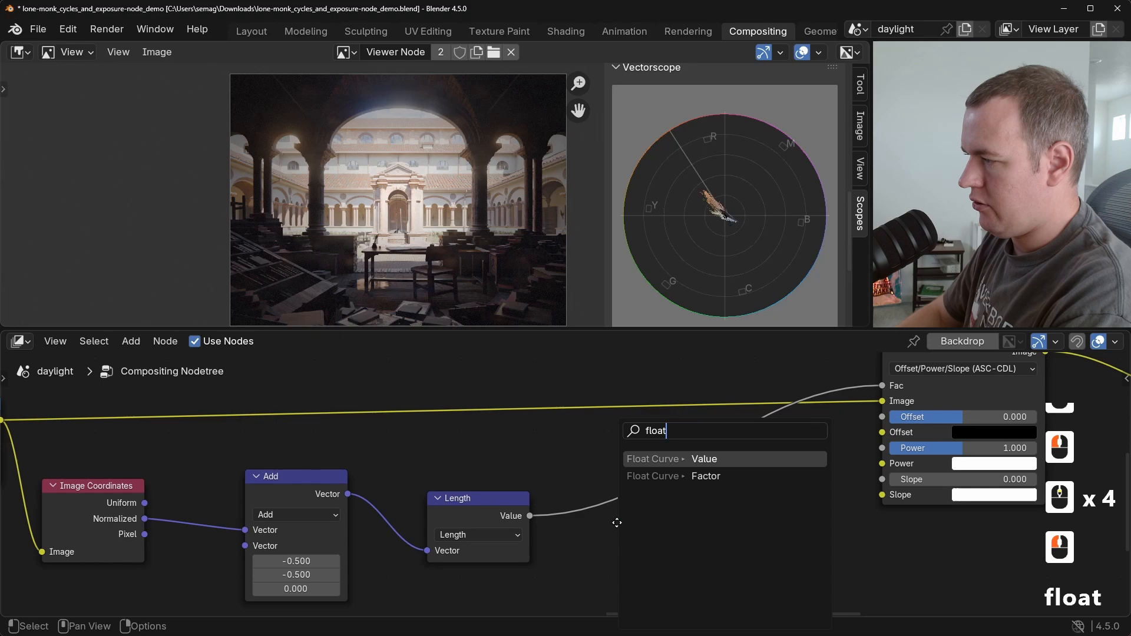
{"action": "key", "text": "Return"}
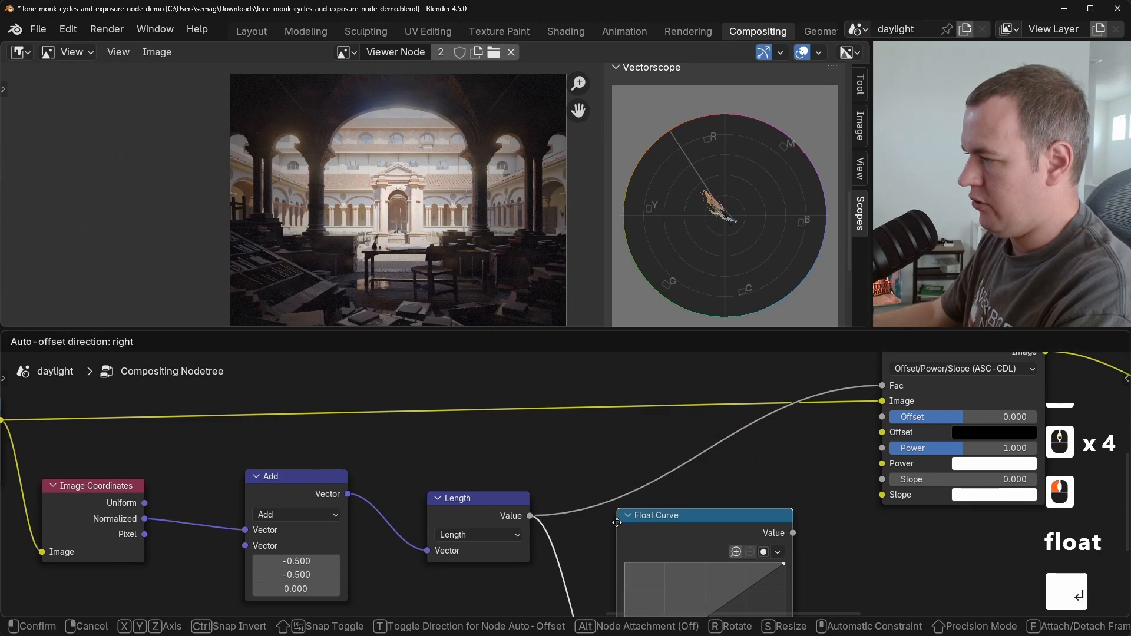
{"action": "left_click", "coordinate": [736, 452]}
{"action": "key", "text": "g"}
{"action": "left_click", "coordinate": [736, 452]}
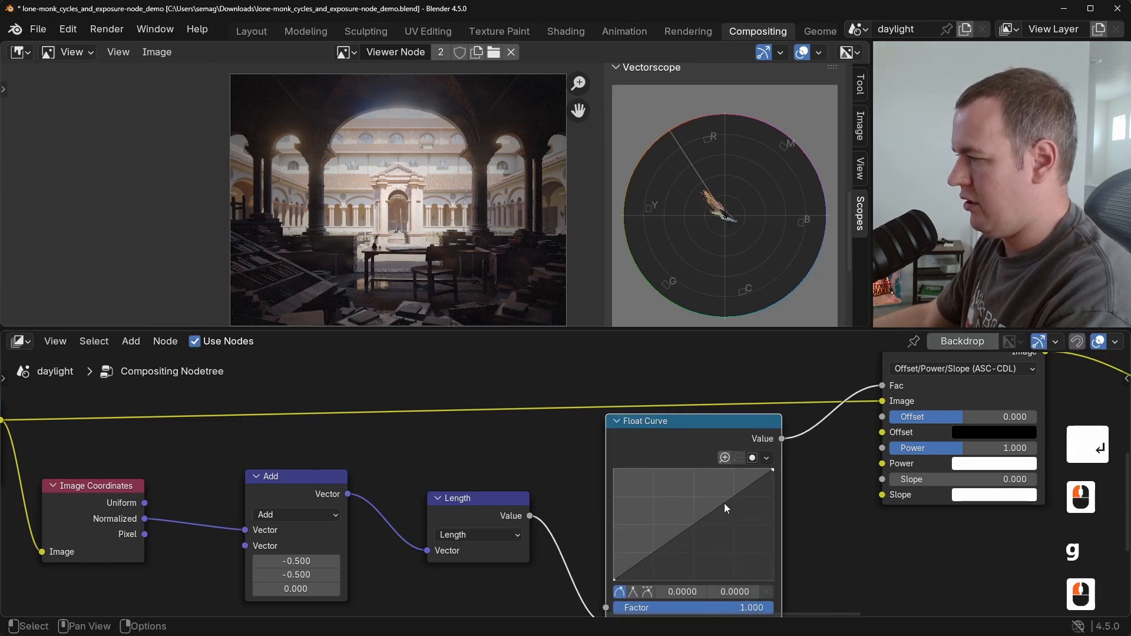
Steepen the Float Curve by moving its upper endpoint to about X 0.755 and its lower endpoint to about X 0.381.
{"action": "middle_click_drag", "start_coordinate": [725, 505], "coordinate": [632, 489]}
{"action": "left_click_drag", "start_coordinate": [680, 453], "coordinate": [629, 454]}
{"action": "left_click_drag", "start_coordinate": [630, 455], "coordinate": [641, 455]}
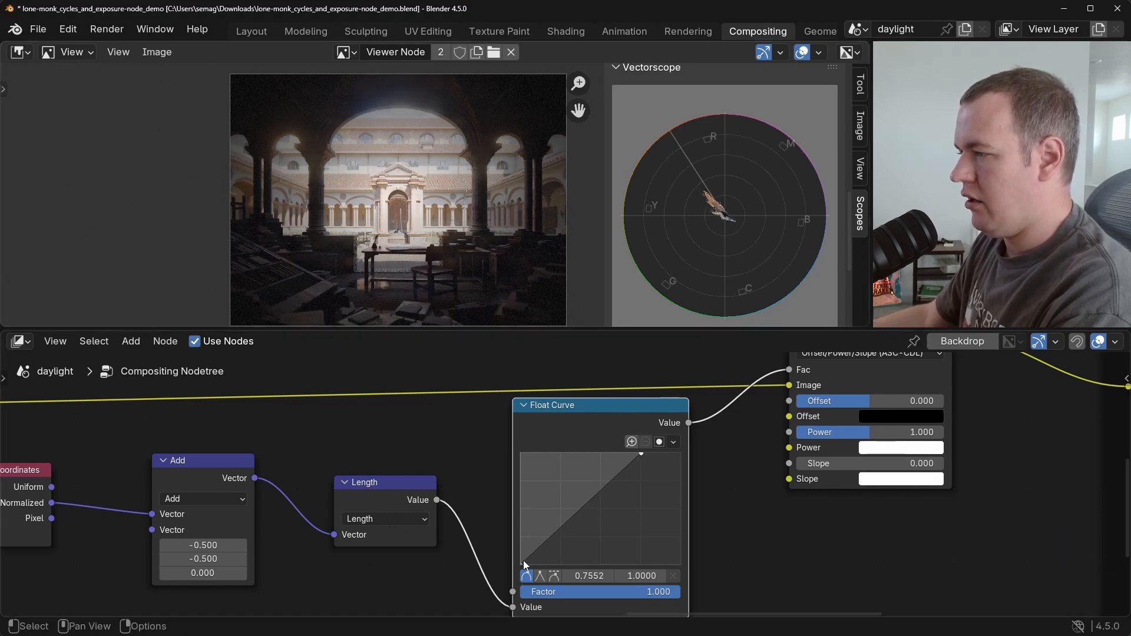
{"action": "left_click_drag", "start_coordinate": [523, 560], "coordinate": [581, 563]}
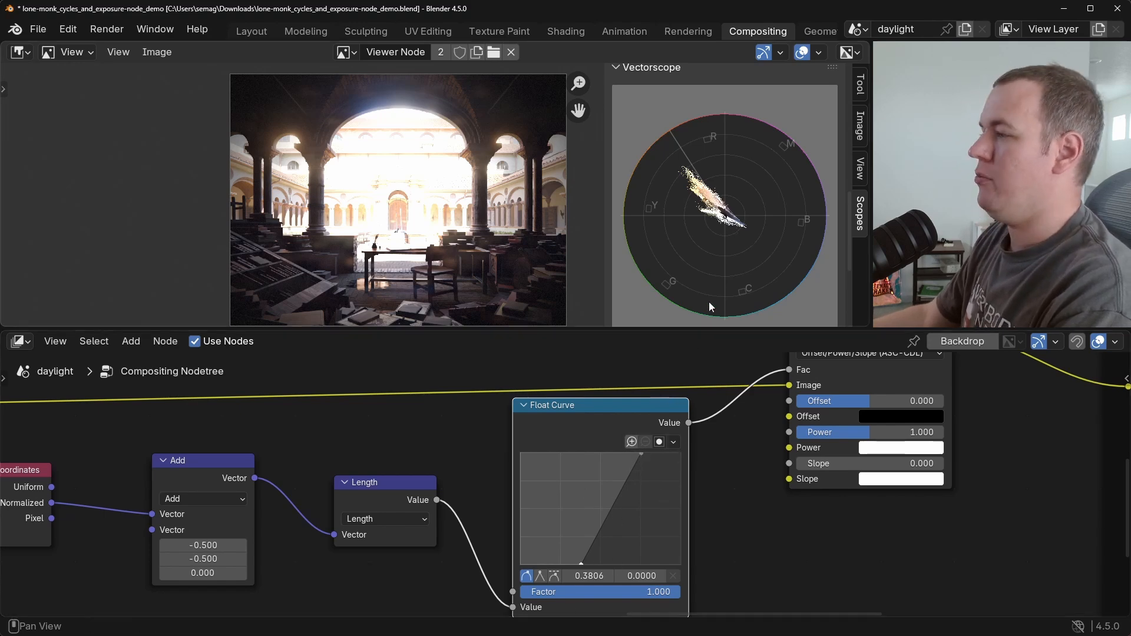
Insert a Clamp node between the Float Curve and the Color Balance Fac, using Min Max.
{"action": "middle_click_drag", "start_coordinate": [625, 529], "coordinate": [656, 441]}
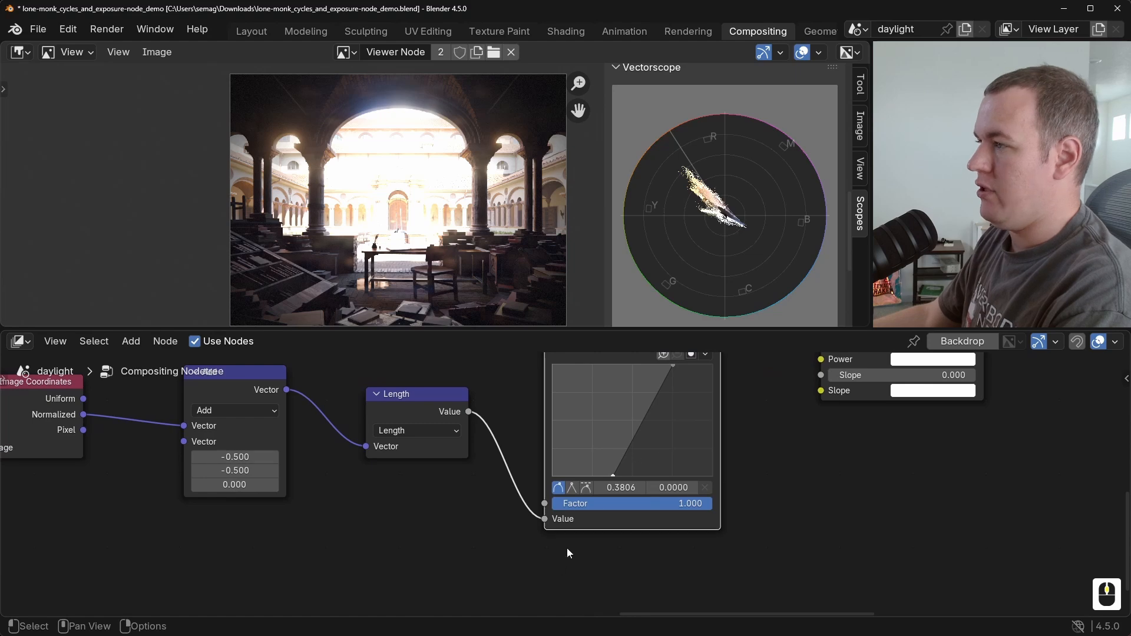
{"action": "middle_click_drag", "start_coordinate": [745, 437], "coordinate": [657, 524]}
{"action": "key", "text": "shift+a"}
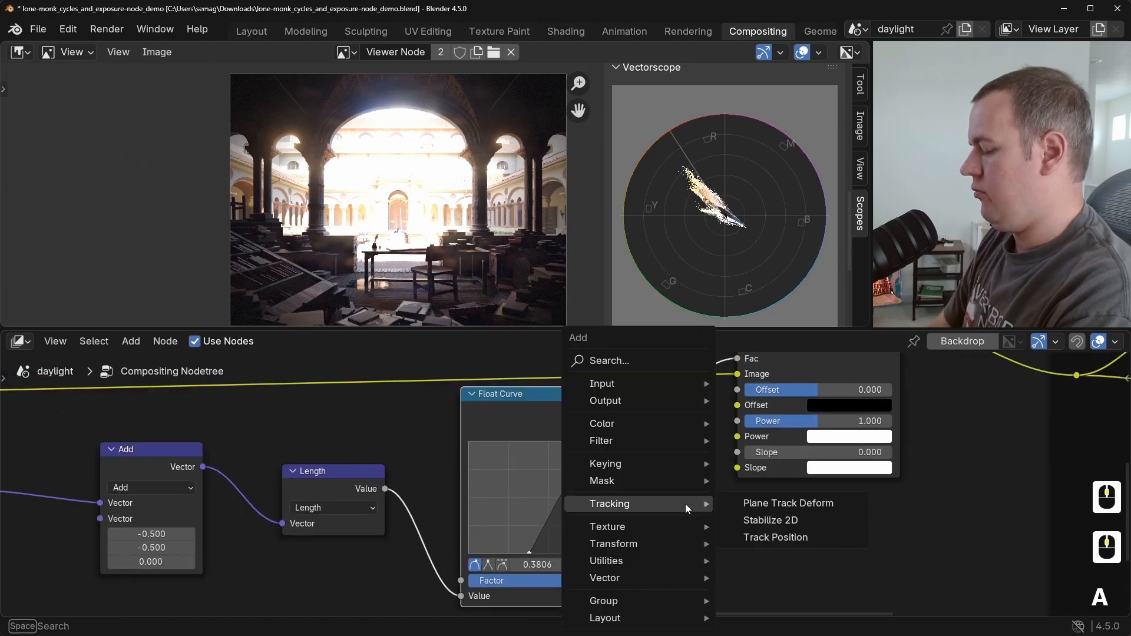
{"action": "type", "text": "clamp"}
{"action": "key", "text": "Return"}
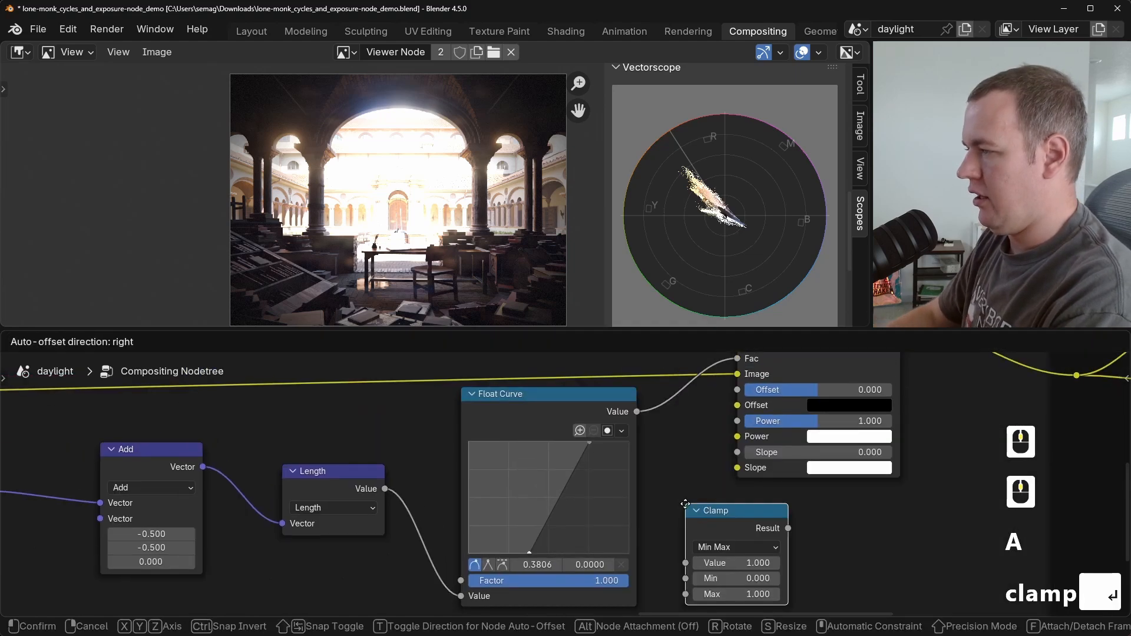
{"action": "left_click", "coordinate": [697, 424]}
Add a middle point to the Float Curve at about X 0.634, Y 0.431 to soften the darkening falloff.
{"action": "middle_click_drag", "start_coordinate": [697, 424], "coordinate": [811, 412]}
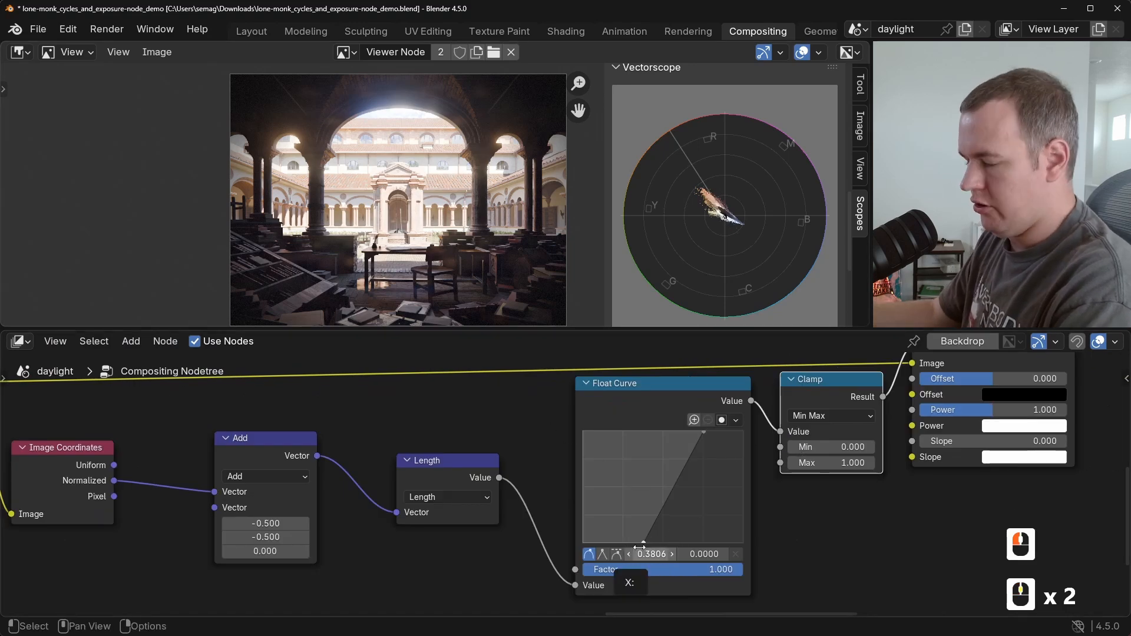
{"action": "scroll", "coordinate": [688, 478], "scroll_direction": "up", "scroll_amount": 1}
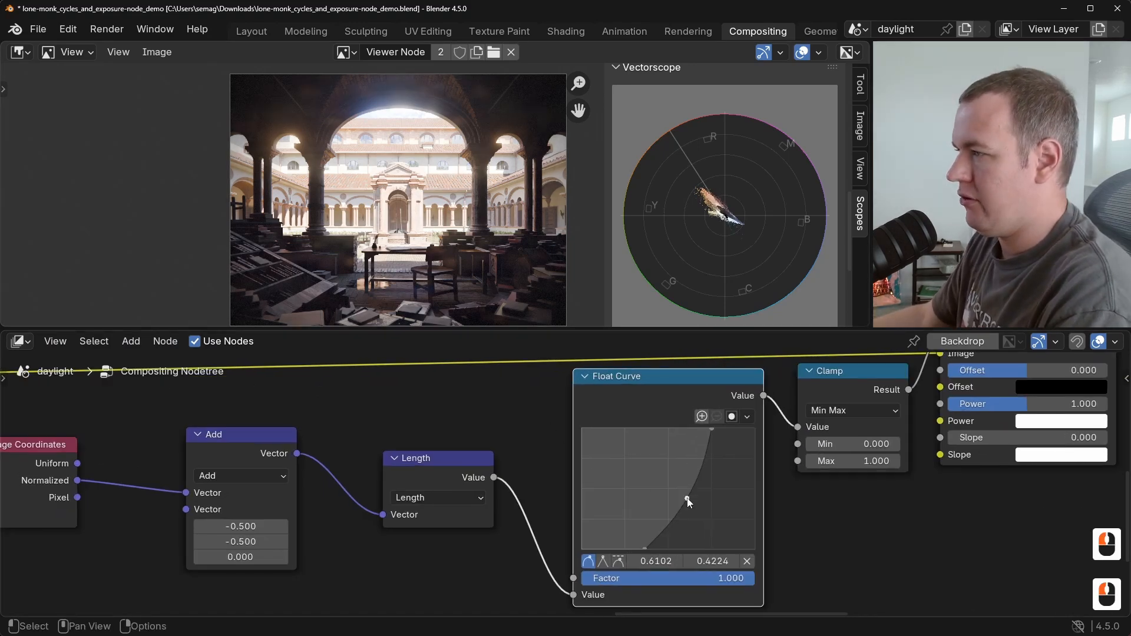
{"action": "left_click_drag", "start_coordinate": [683, 484], "coordinate": [691, 497]}
Compare the original and composited courtyard images by switching repeatedly between the two Viewer nodes.
{"action": "scroll", "coordinate": [497, 271], "scroll_direction": "down", "scroll_amount": 4}
{"action": "scroll", "coordinate": [513, 294], "scroll_direction": "up", "scroll_amount": 4}
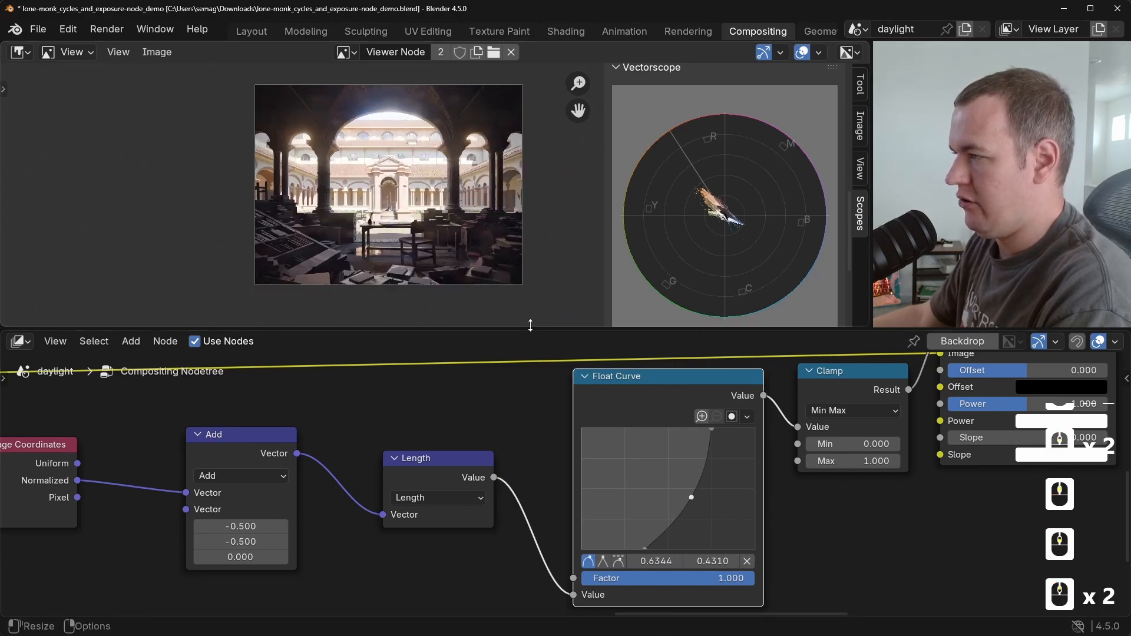
{"action": "key", "text": "1"}
{"action": "key", "text": "2"}
{"action": "key", "text": "1"}
{"action": "key", "text": "2"}
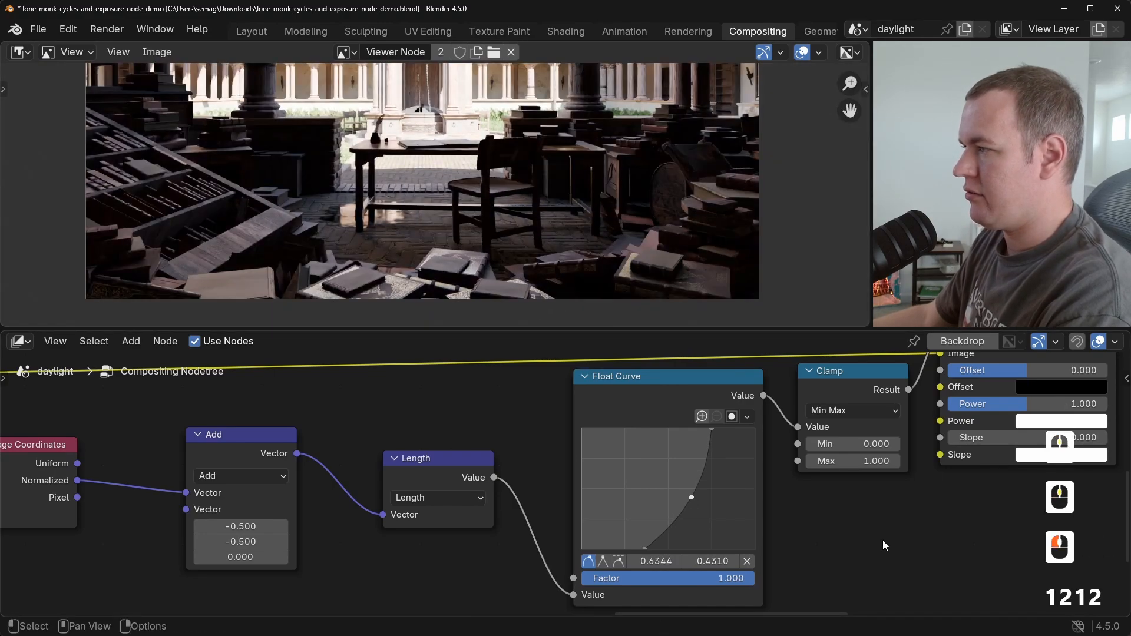
{"action": "key", "text": "1"}
{"action": "key", "text": "2"}
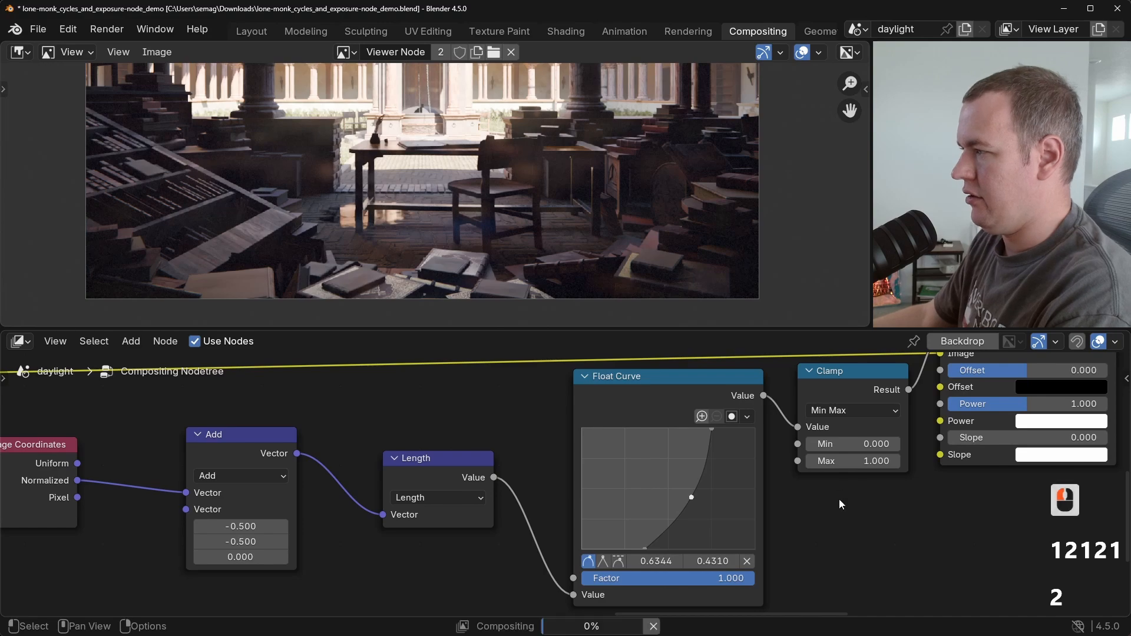
{"action": "key", "text": "1"}
Join the nodes from Image Coordinates through Color Balance into a frame labeled Vignette.
{"action": "left_click_drag", "start_coordinate": [756, 554], "coordinate": [284, 387]}
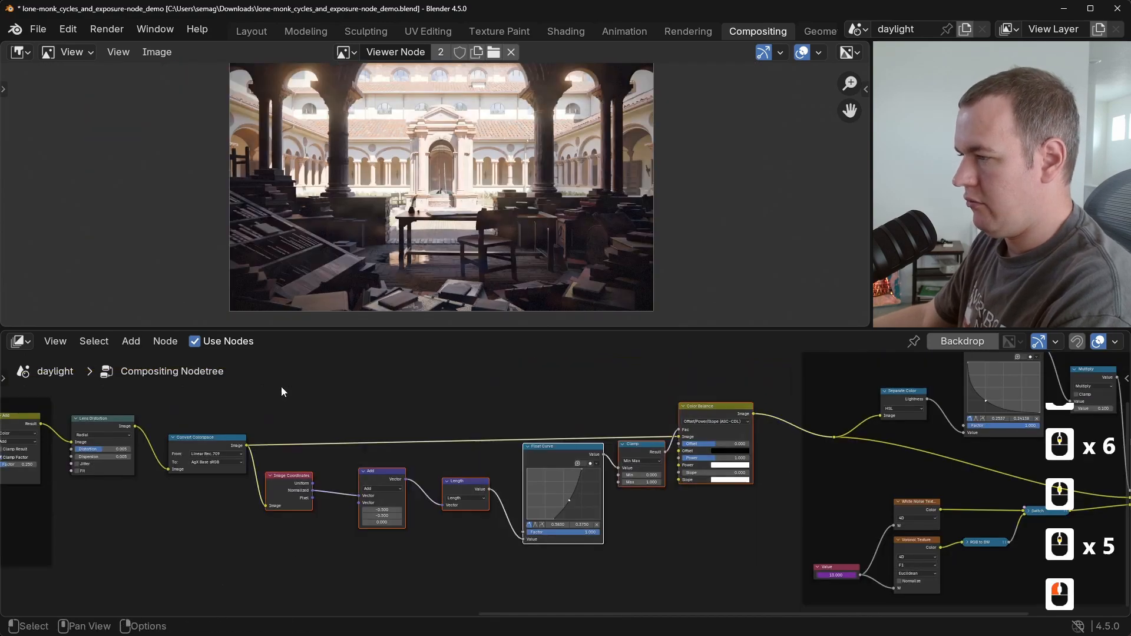
{"action": "type", "text": "f"}
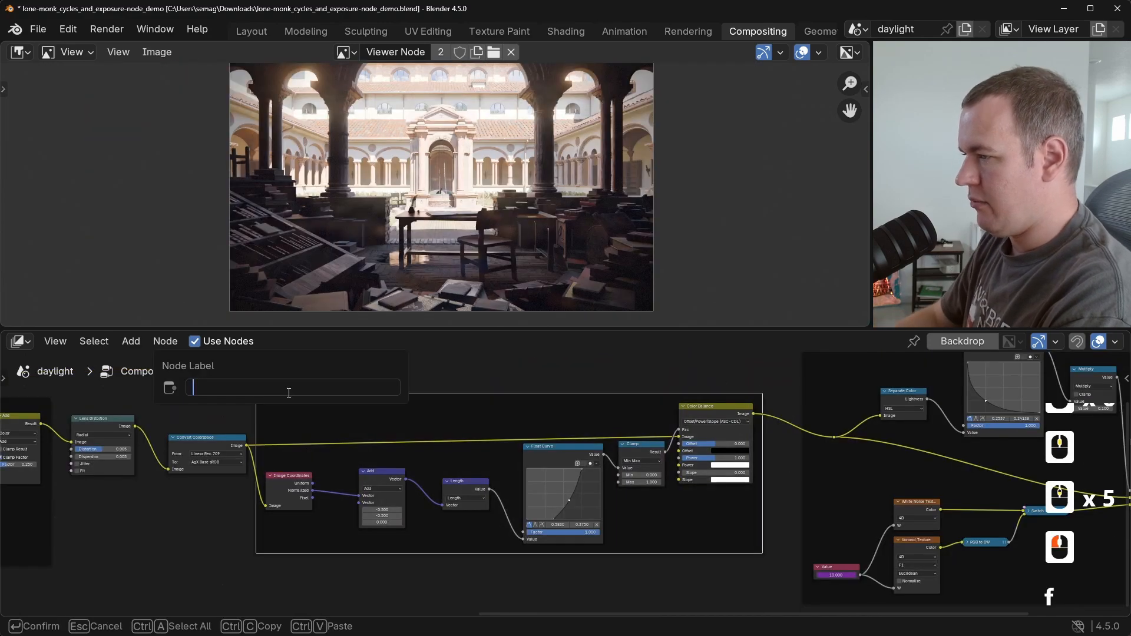
{"action": "type", "text": "Vignette"}
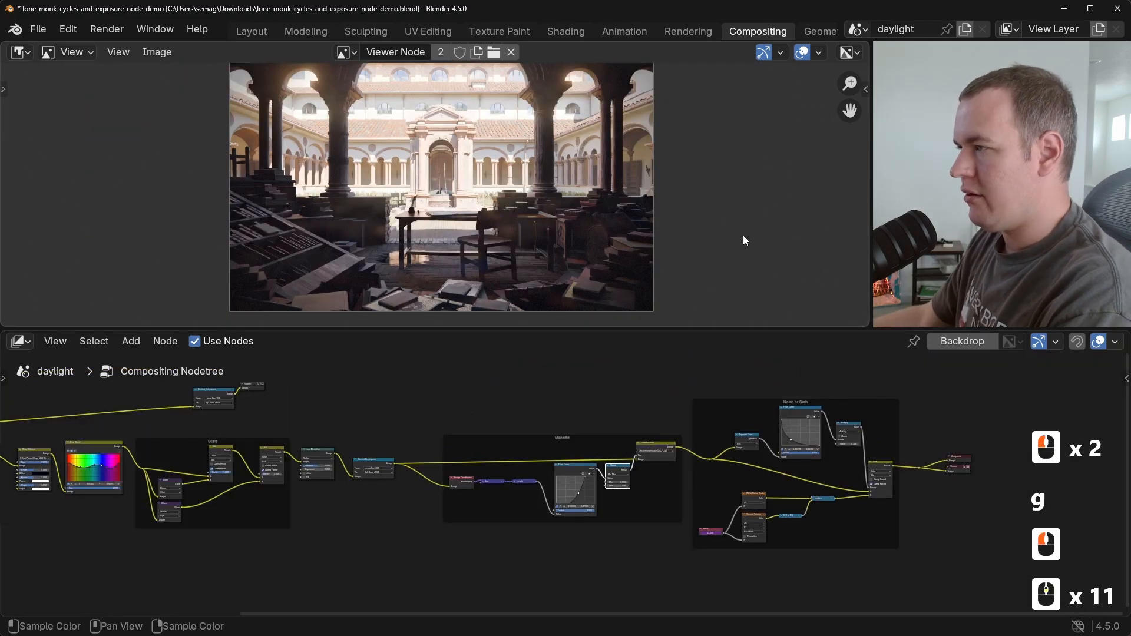
{"action": "middle_click_drag", "start_coordinate": [743, 235], "coordinate": [752, 266]}
{"action": "left_click", "coordinate": [599, 426]}
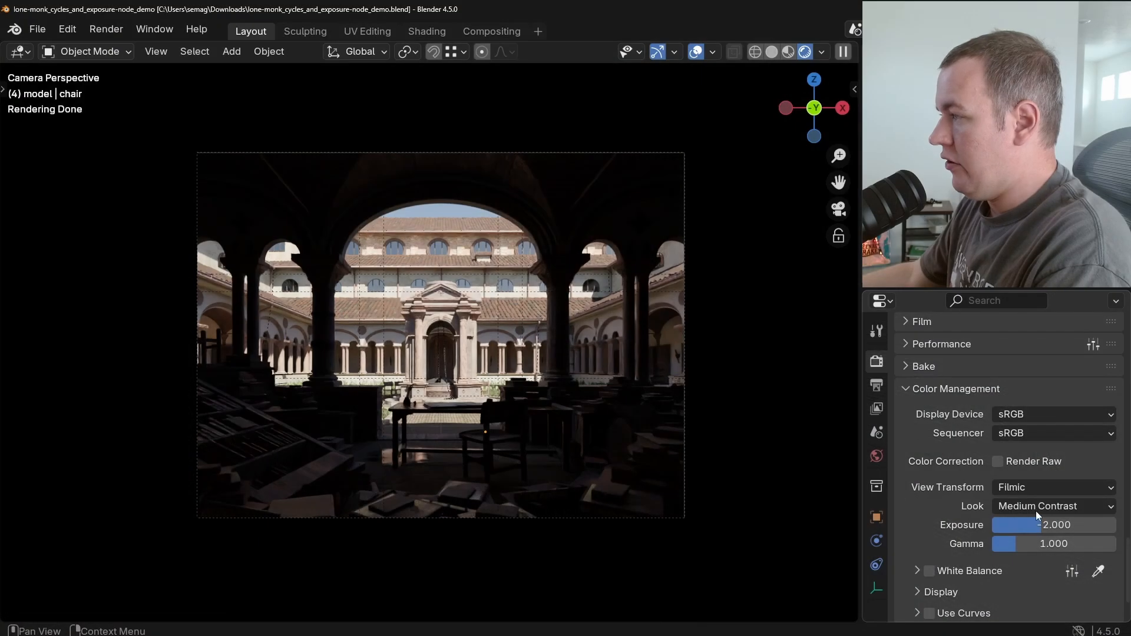
Enable Render Raw in the render's Color Management and set the View Transform to AgX.
{"action": "scroll", "coordinate": [1052, 476], "scroll_direction": "down", "scroll_amount": 2}
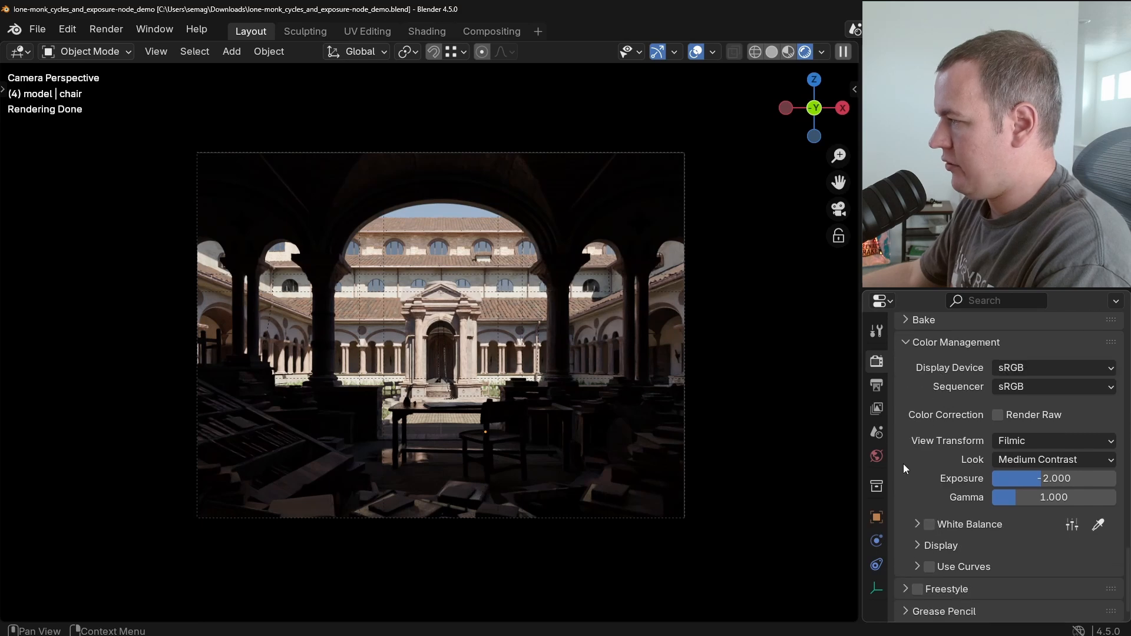
{"action": "left_click", "coordinate": [998, 416]}
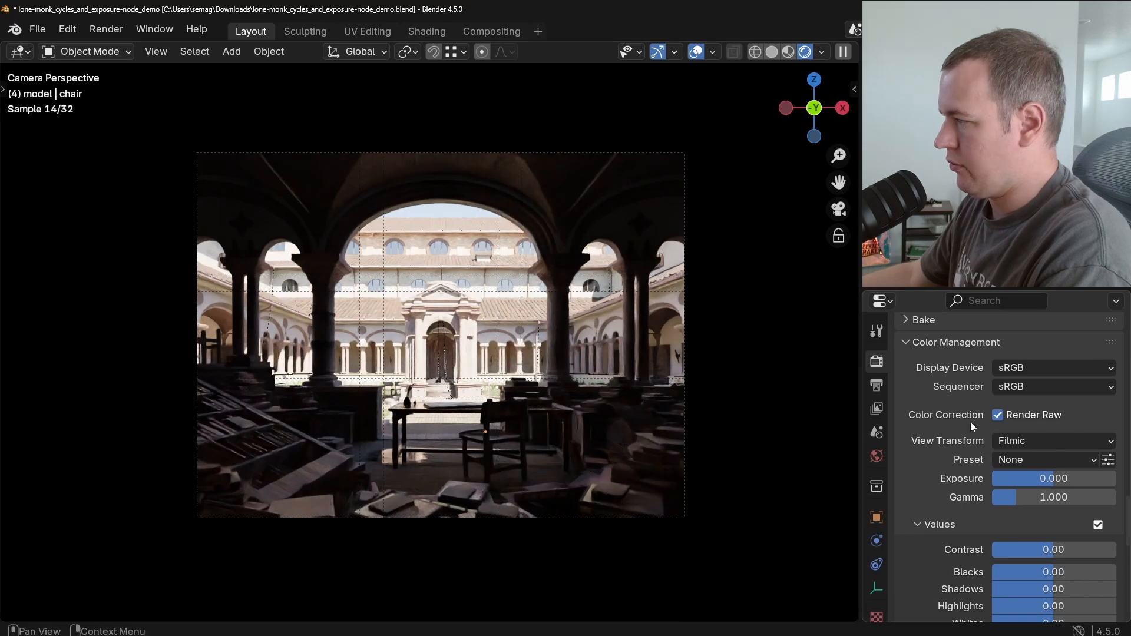
{"action": "left_click", "coordinate": [1037, 442]}
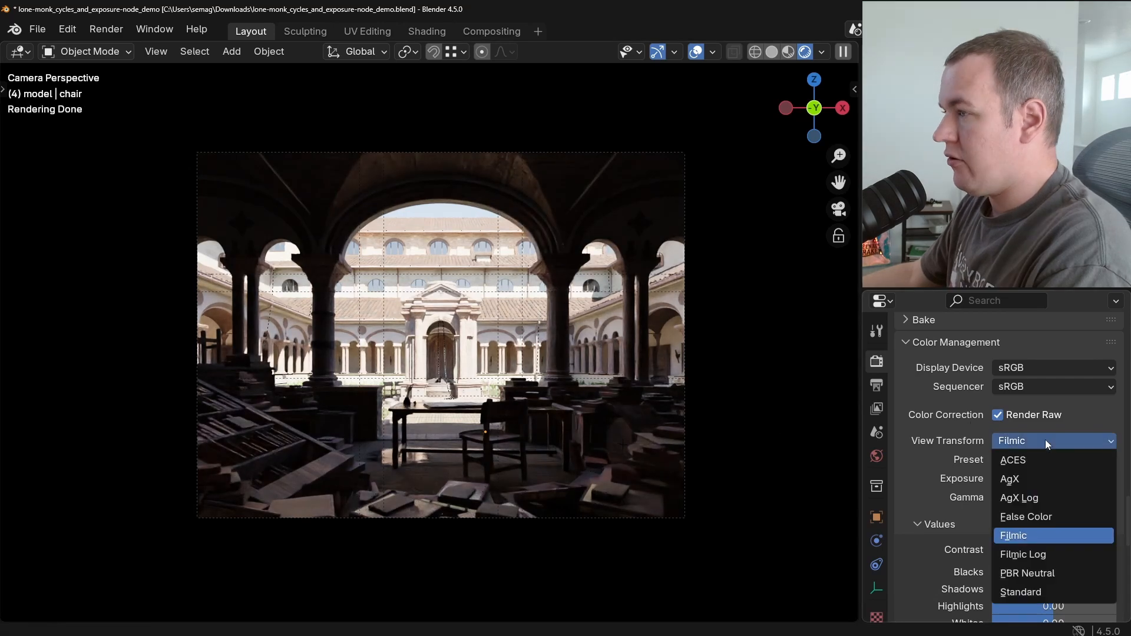
{"action": "left_click", "coordinate": [1049, 477]}
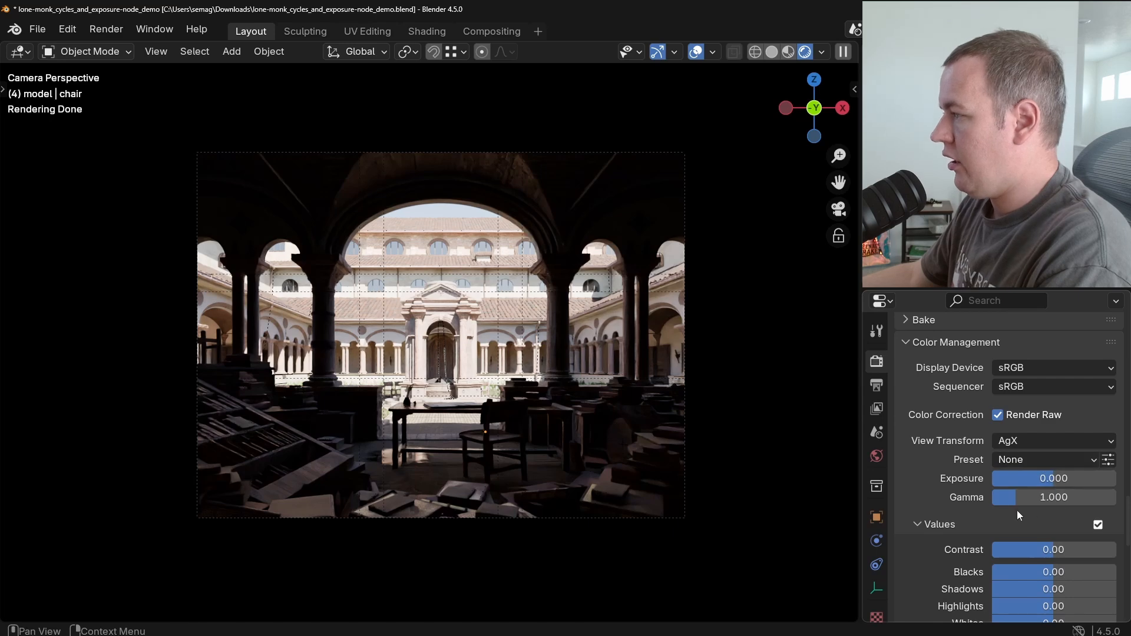
Set the Render Raw exposure in Color Management to 1.
{"action": "left_click", "coordinate": [1074, 476]}
{"action": "type", "text": "1"}
{"action": "key", "text": "Return"}
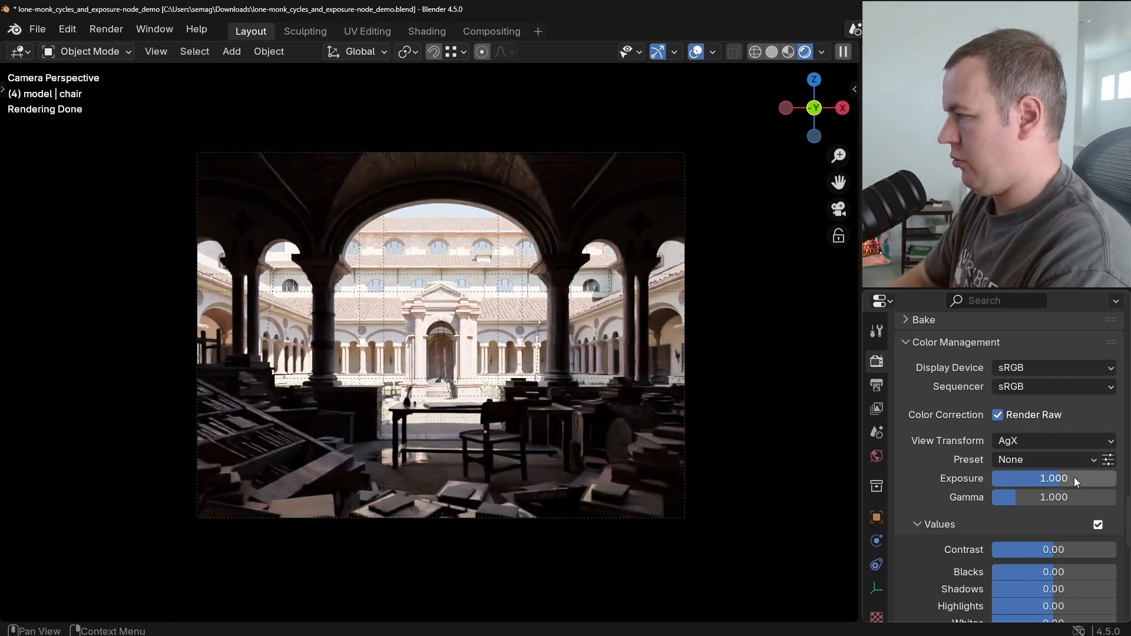
Set the Color Boost in the Render Raw Colors settings to 0.25.
{"action": "scroll", "coordinate": [927, 423], "scroll_direction": "down", "scroll_amount": 10}
{"action": "left_click_drag", "start_coordinate": [1055, 479], "coordinate": [1116, 479]}
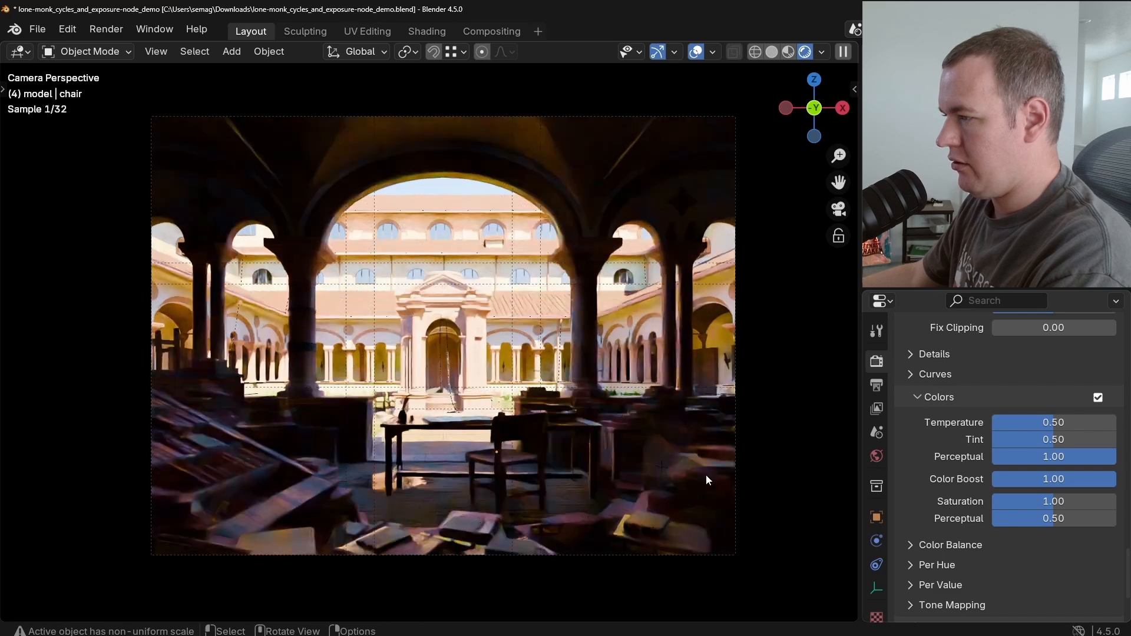
{"action": "left_click", "coordinate": [1049, 481]}
{"action": "type", "text": "0"}
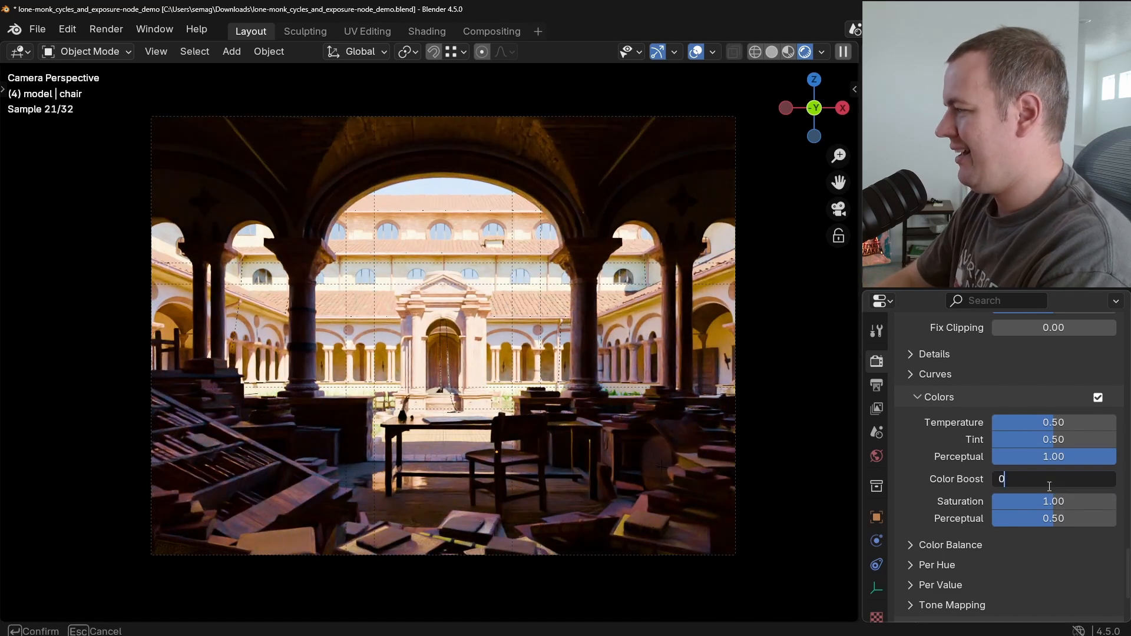
{"action": "type", "text": ".25"}
{"action": "key", "text": "Return"}
Expand the Render Raw Effects settings and set both Lens Distortion and Dispersion to .005.
{"action": "scroll", "coordinate": [958, 515], "scroll_direction": "down", "scroll_amount": 3}
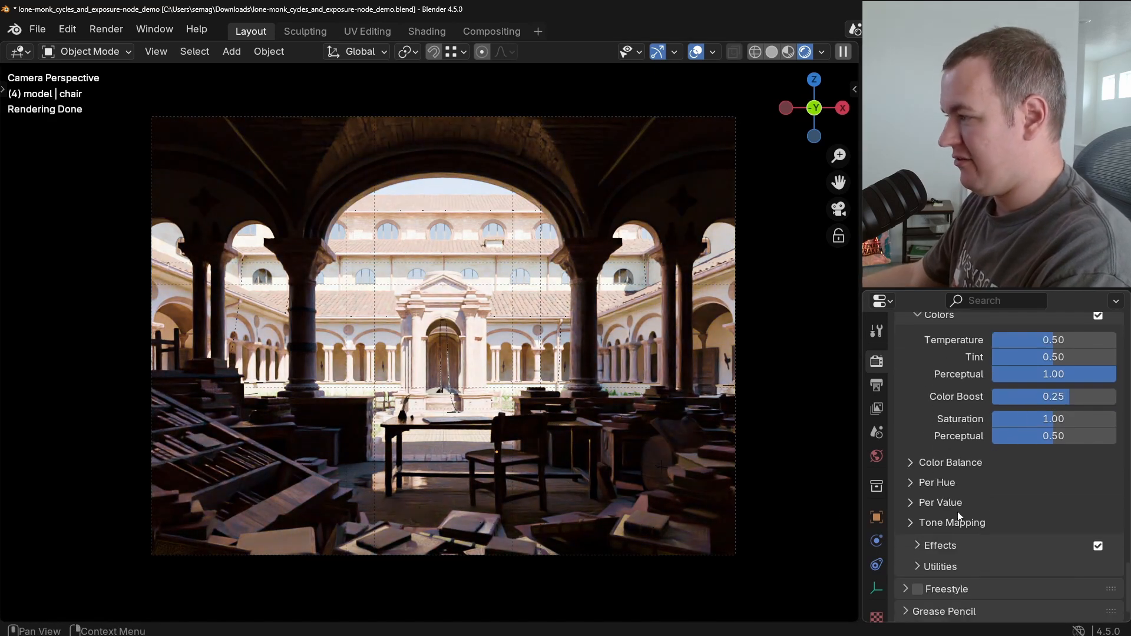
{"action": "left_click", "coordinate": [949, 550]}
{"action": "left_click_drag", "start_coordinate": [1043, 459], "coordinate": [1043, 458]}
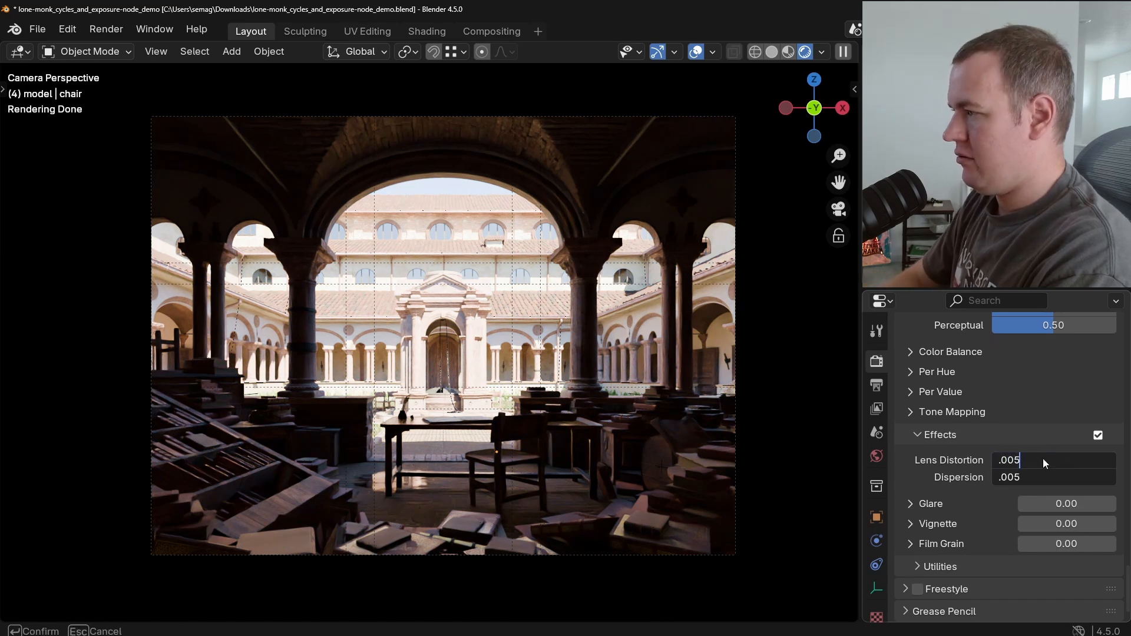
{"action": "key", "text": "Return"}
Set the Glare strength to 1 and its threshold to 18 in the Effects settings.
{"action": "left_click", "coordinate": [925, 503]}
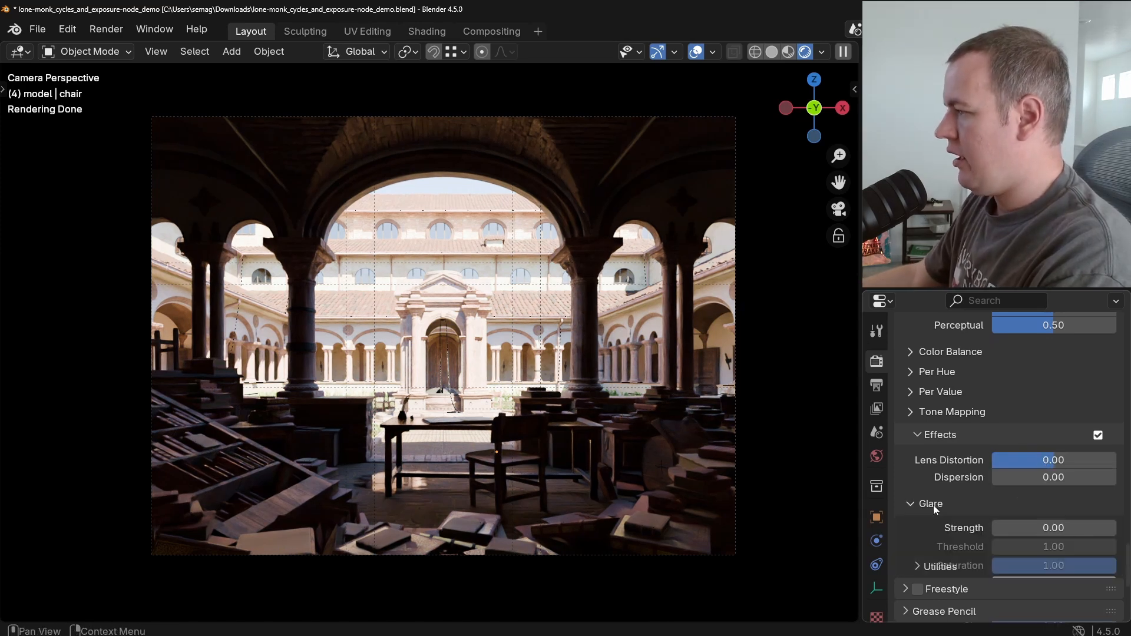
{"action": "left_click_drag", "start_coordinate": [1000, 528], "coordinate": [1016, 528]}
{"action": "scroll", "coordinate": [1054, 478], "scroll_direction": "down", "scroll_amount": 3}
{"action": "left_click", "coordinate": [1055, 478]}
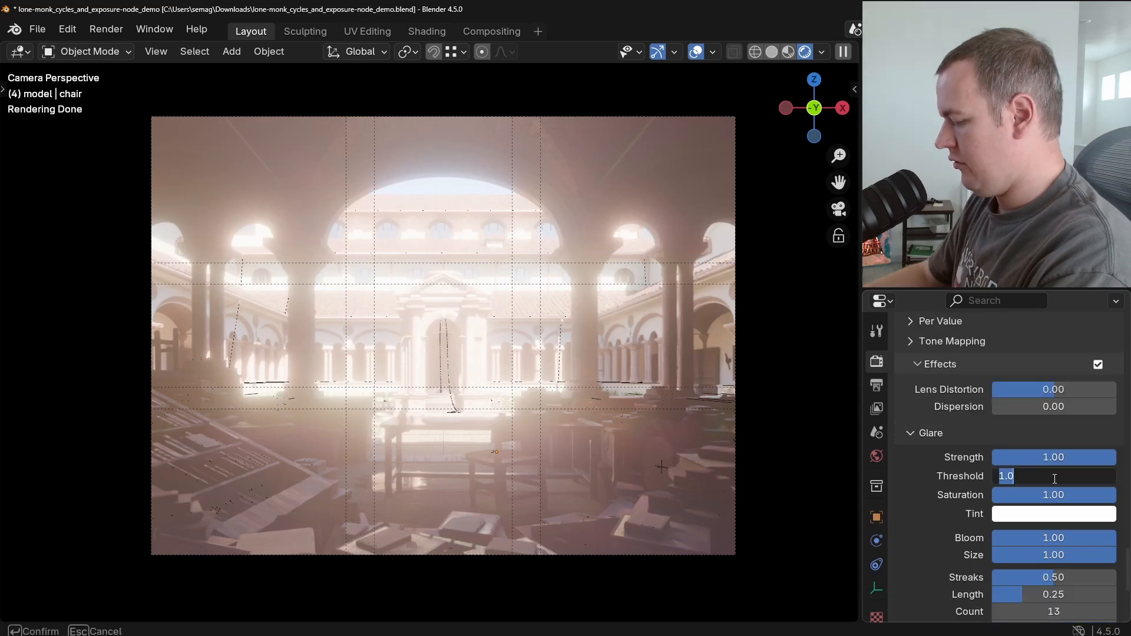
{"action": "type", "text": "18"}
{"action": "key", "text": "Return"}
Set the Vignette and Film Grain strengths to 1, and raise both Lens Distortion and Dispersion to 0.10.
{"action": "left_click", "coordinate": [931, 433]}
{"action": "left_click", "coordinate": [941, 543]}
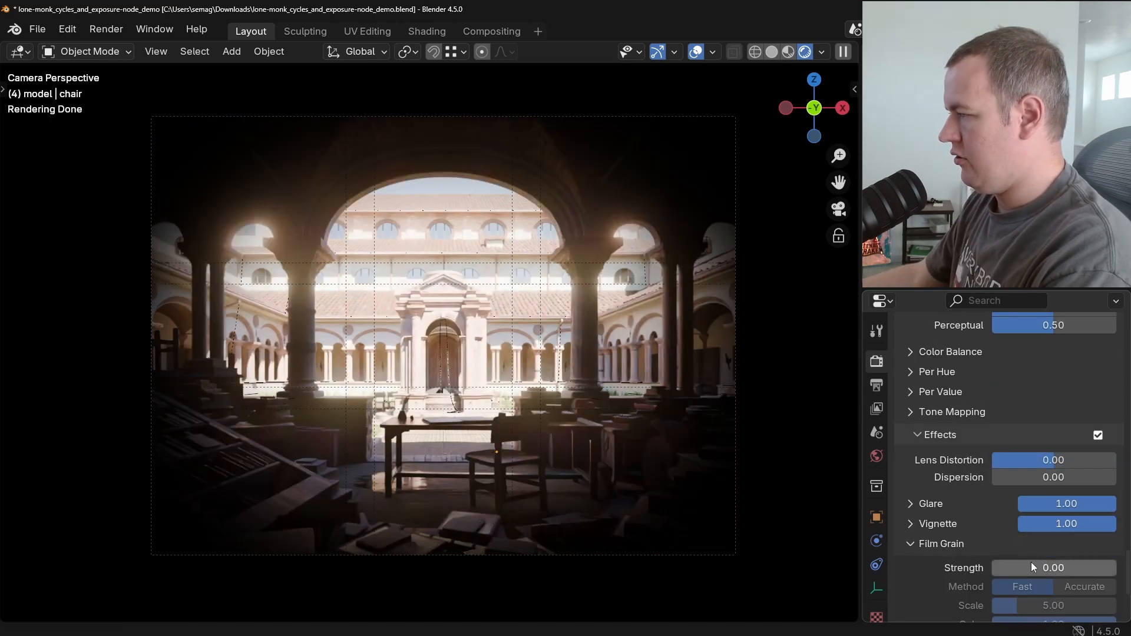
{"action": "left_click_drag", "start_coordinate": [1042, 568], "coordinate": [1110, 567]}
{"action": "scroll", "coordinate": [954, 461], "scroll_direction": "up", "scroll_amount": 3}
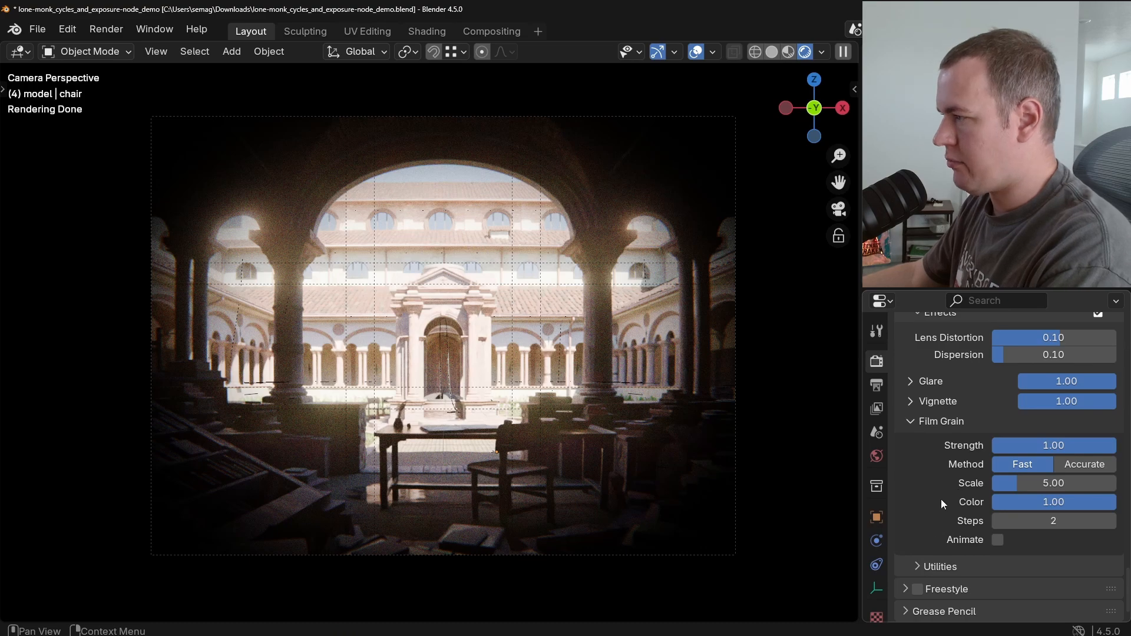
{"action": "scroll", "coordinate": [941, 500], "scroll_direction": "up", "scroll_amount": 6}
{"action": "scroll", "coordinate": [995, 476], "scroll_direction": "up", "scroll_amount": 5}
{"action": "scroll", "coordinate": [971, 503], "scroll_direction": "down", "scroll_amount": 9}
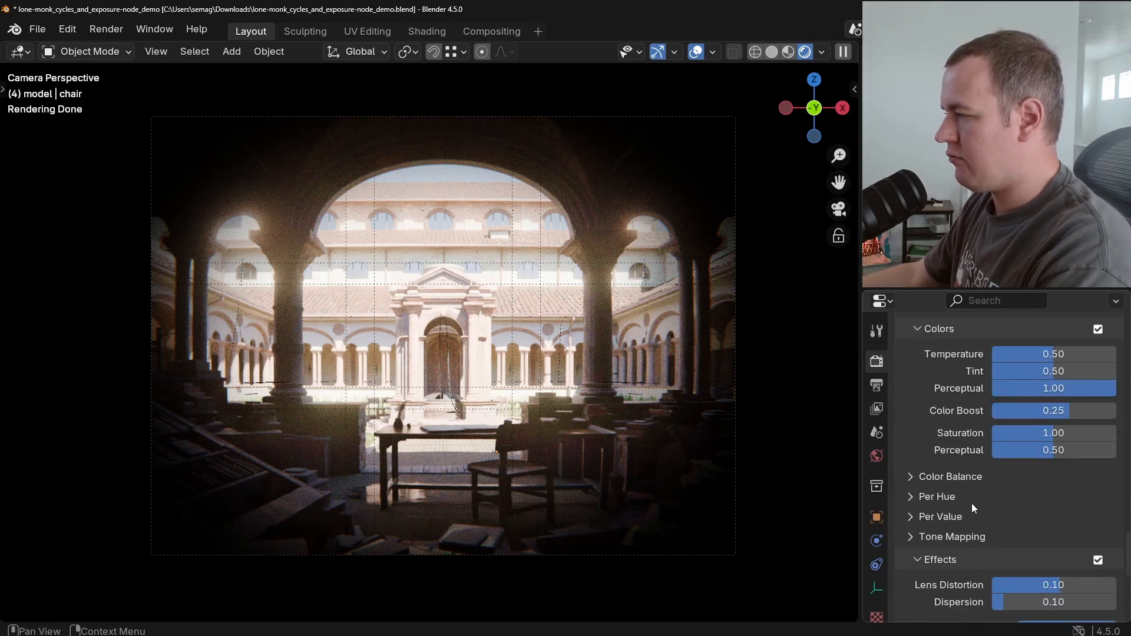